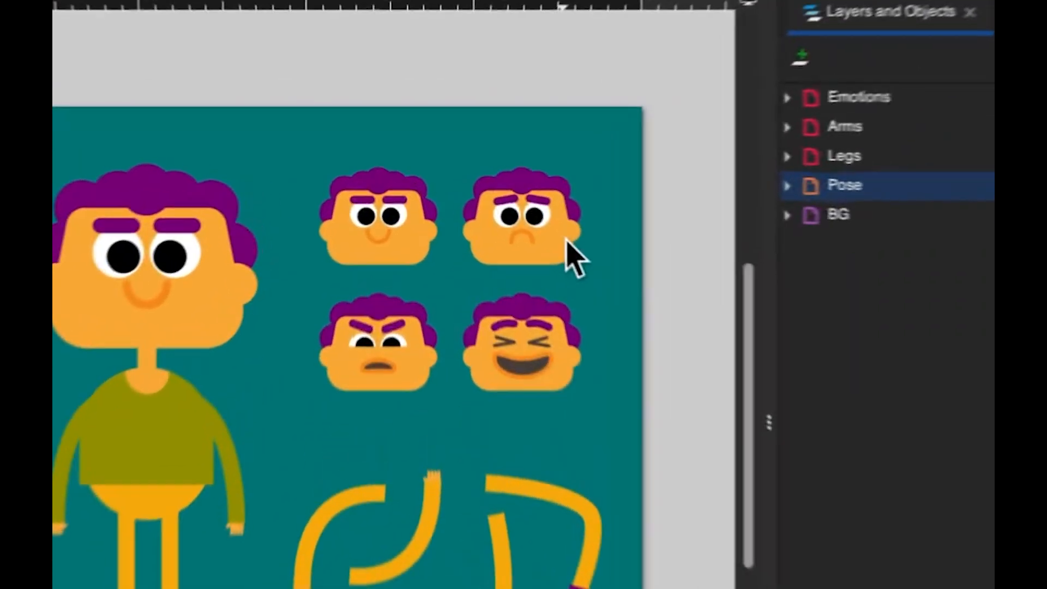
Examine the reference character's emotion heads, layers, separate legs and arms by selecting them one after another
left_click(455, 218)
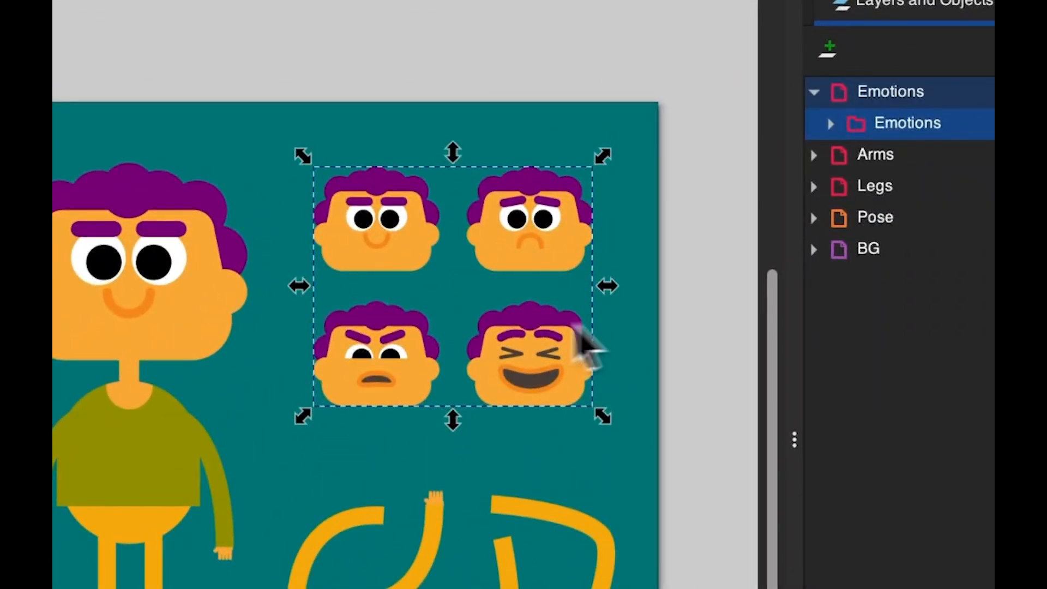
left_click(677, 337)
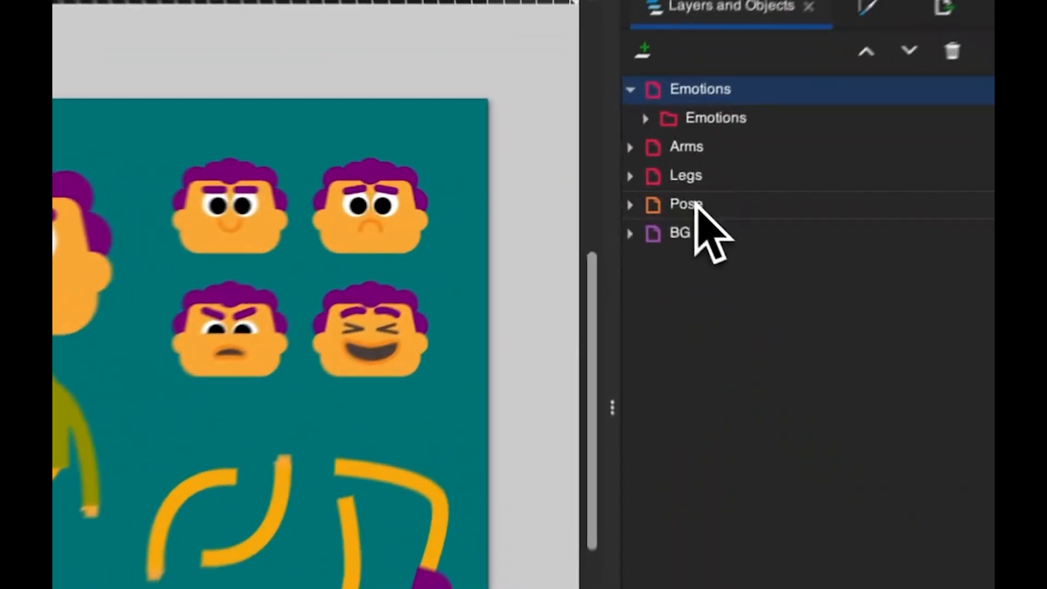
left_click(649, 197)
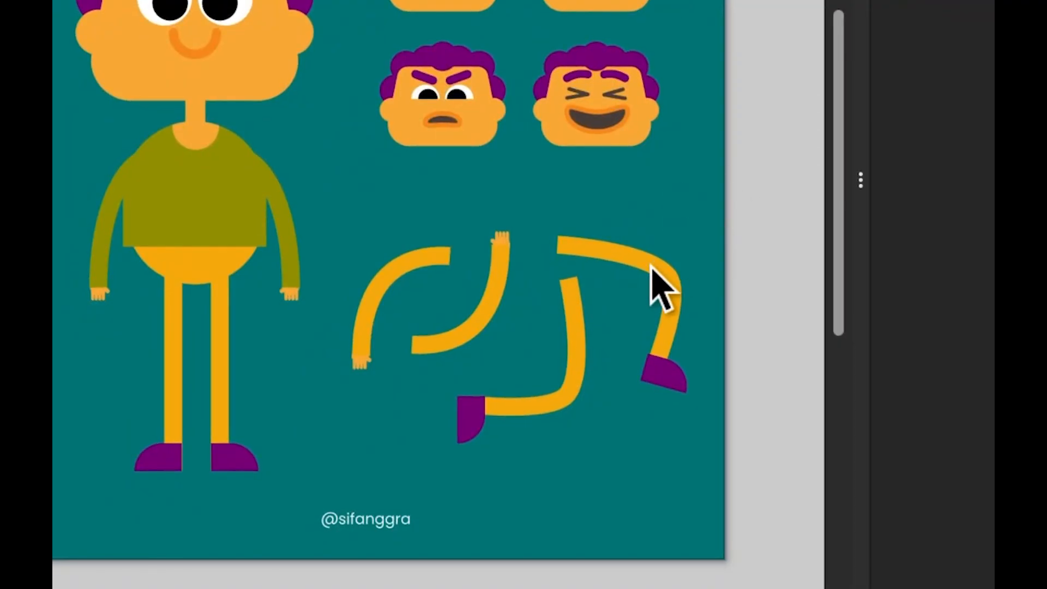
left_click(653, 270)
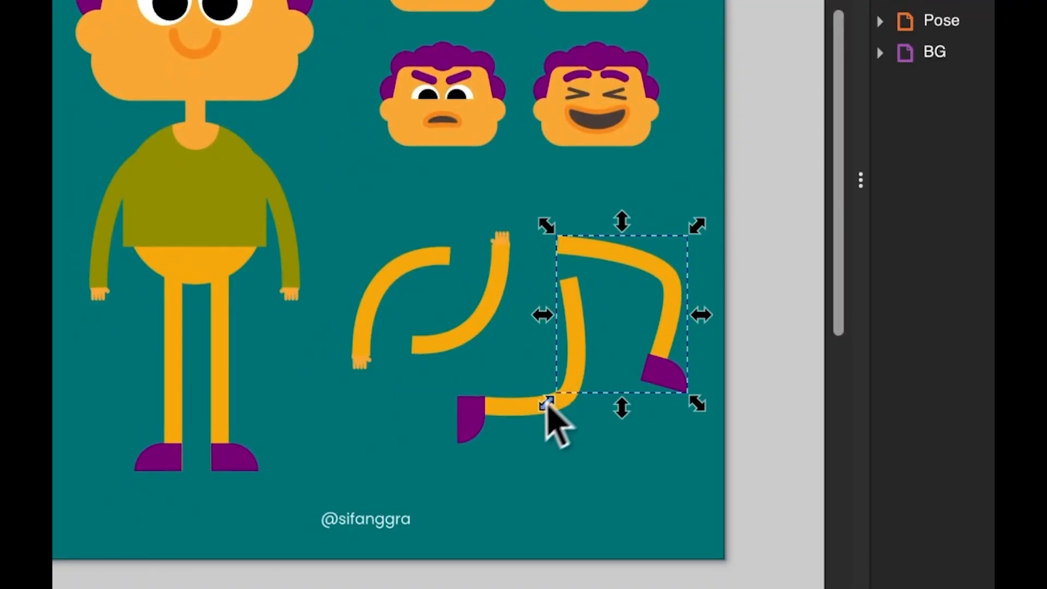
left_click(511, 410)
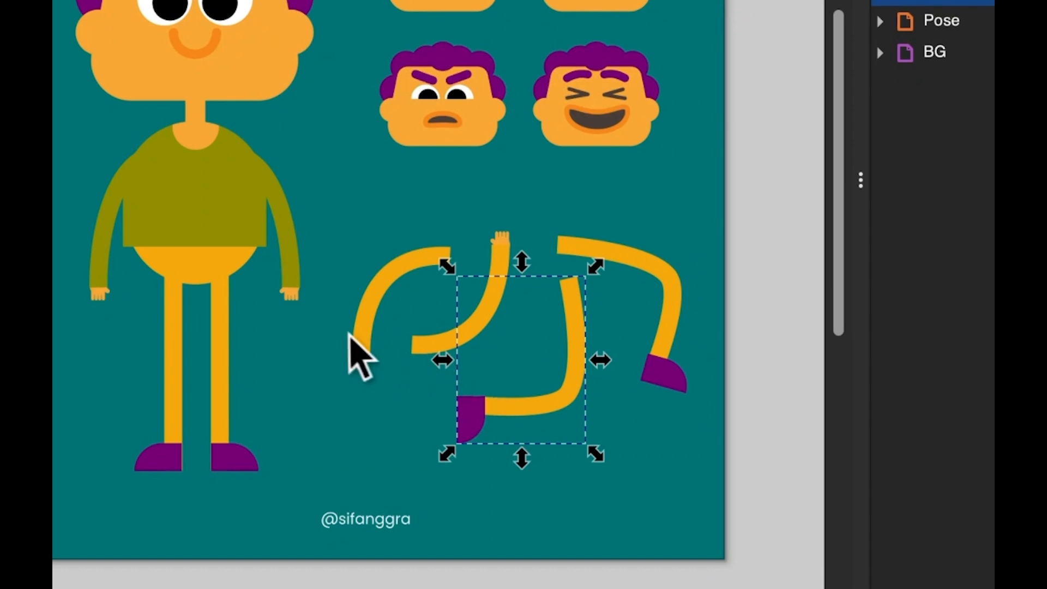
left_click(361, 364)
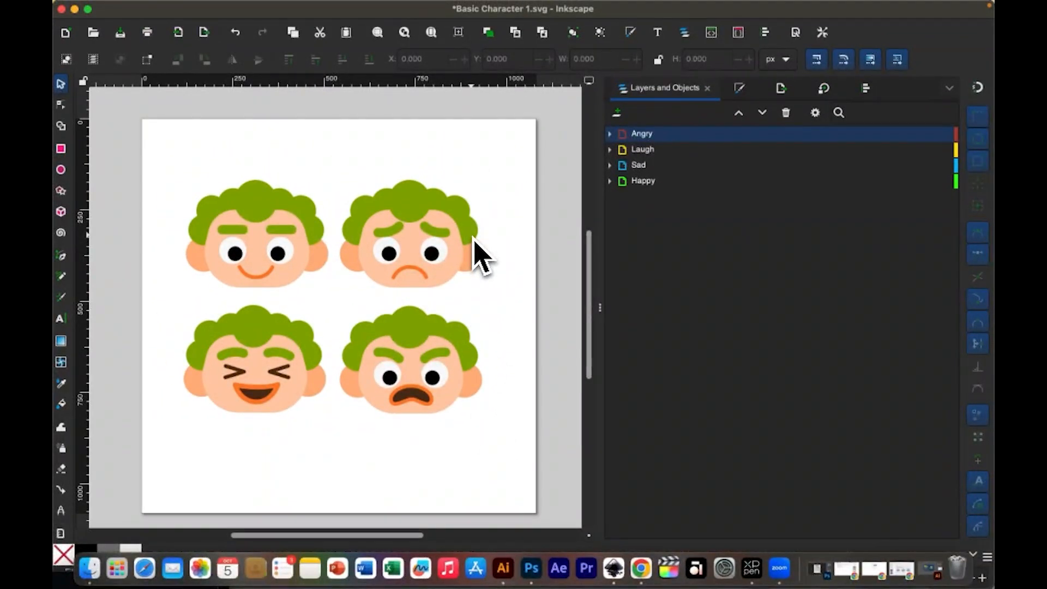
Select all four faces across the layers, scale them down to about 544 px wide and place them in the page's upper-right area
scroll(474, 240, "down", 1)
scroll(475, 240, "left", 1)
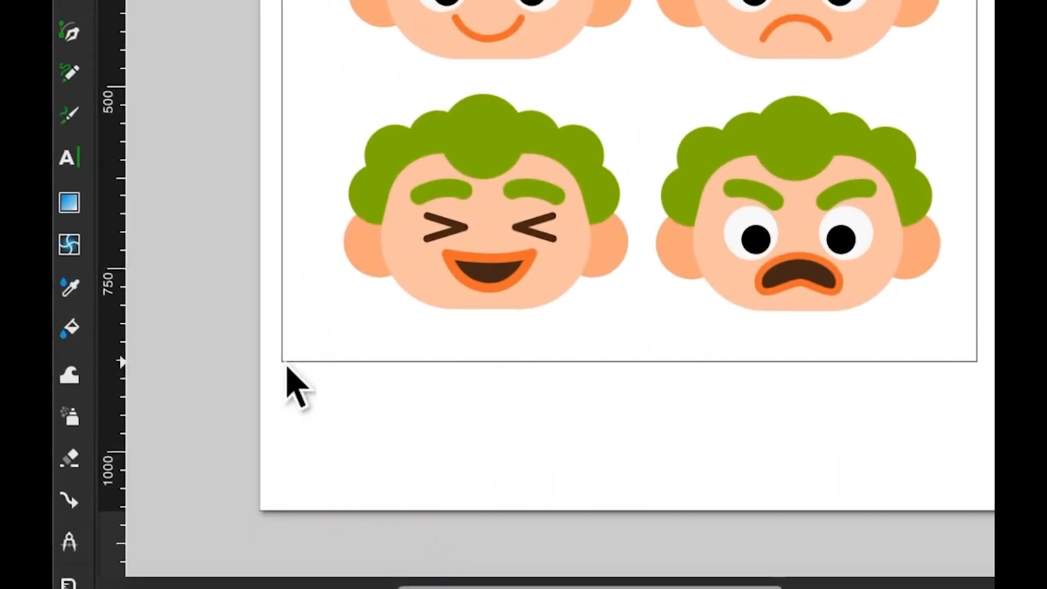
key("ctrl+a")
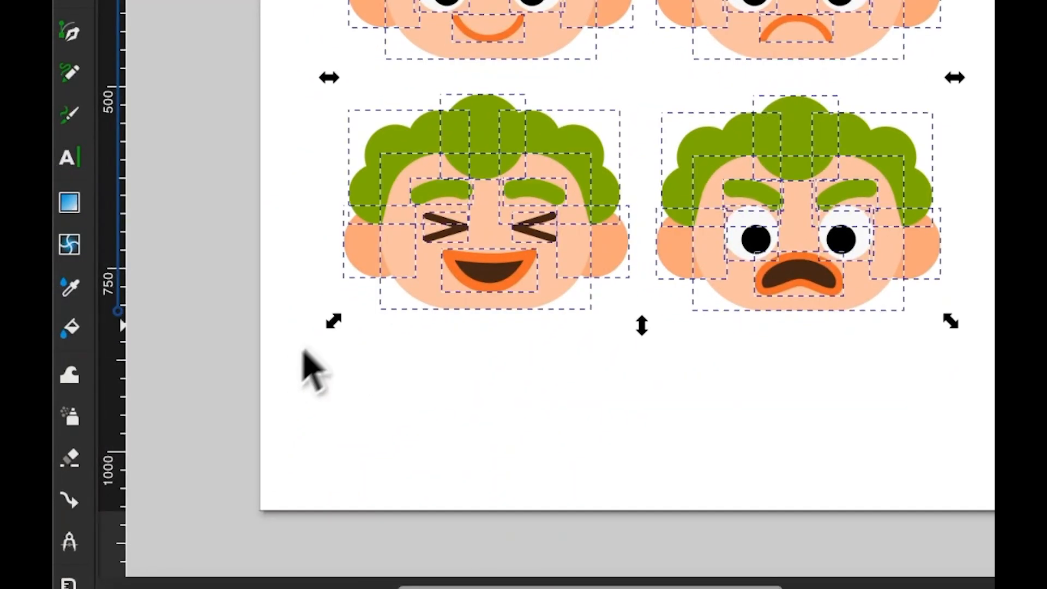
left_click_drag(336, 322, 473, 246)
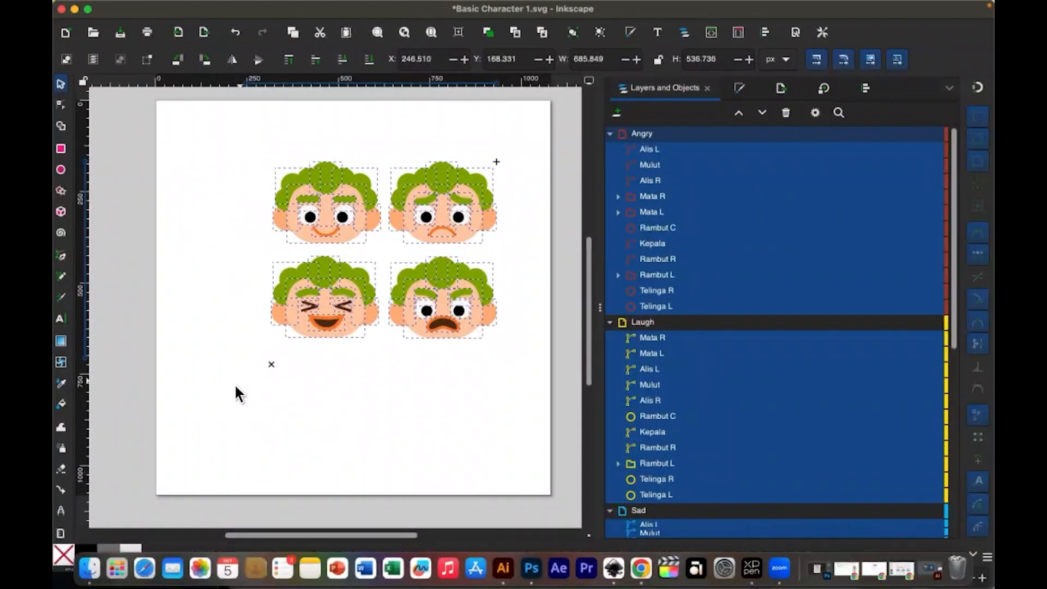
left_click_drag(236, 386, 284, 369)
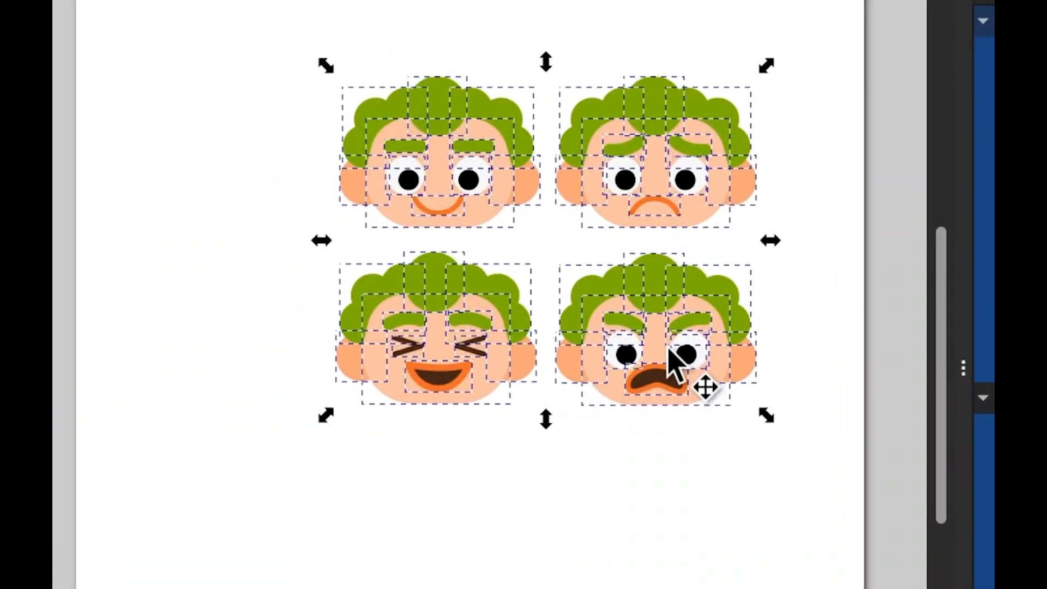
left_click_drag(669, 349, 721, 276)
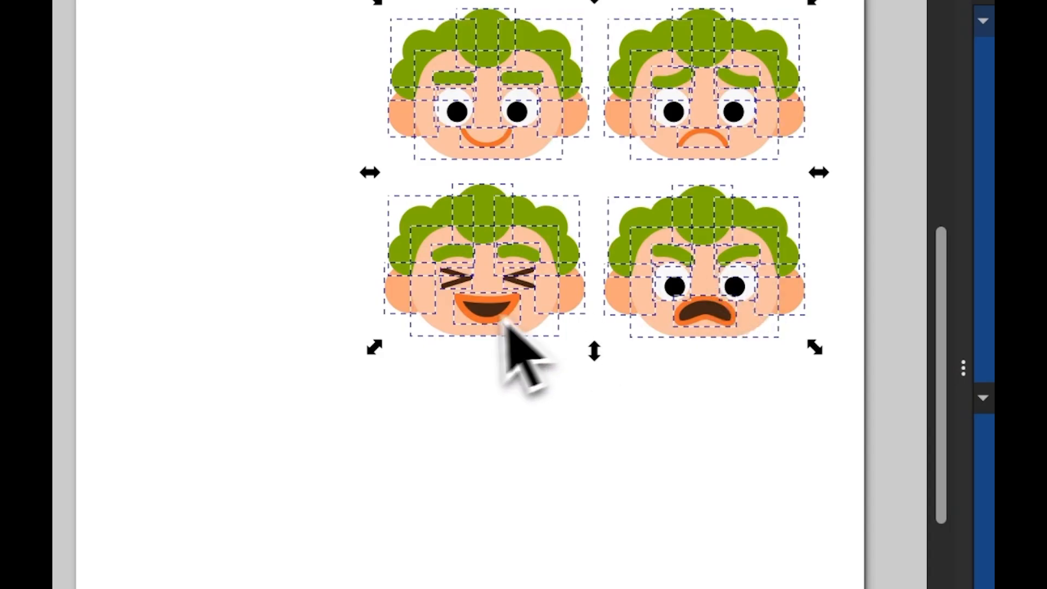
left_click_drag(381, 355, 403, 343)
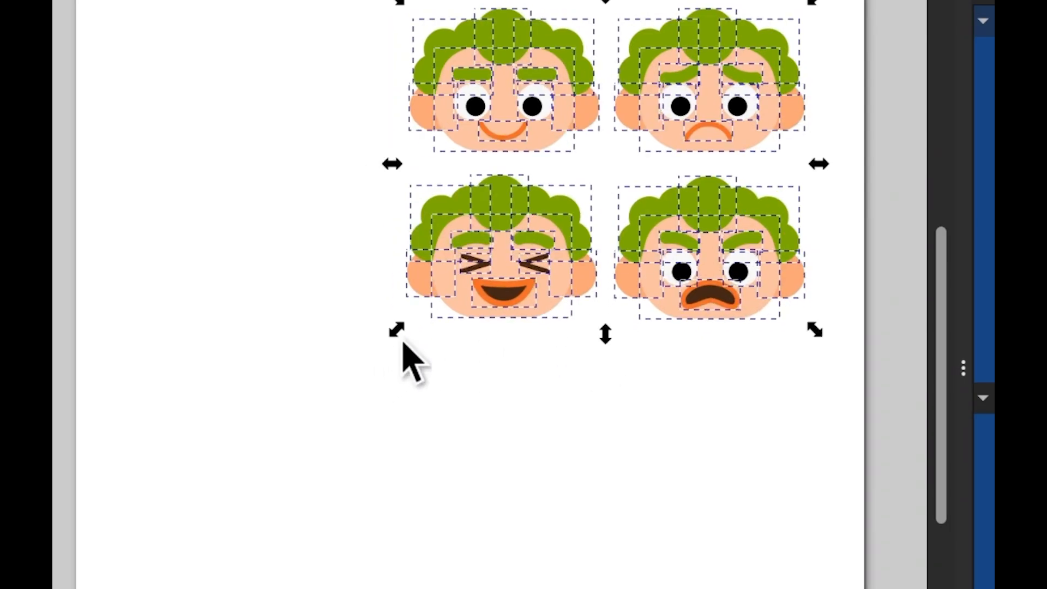
left_click(492, 467)
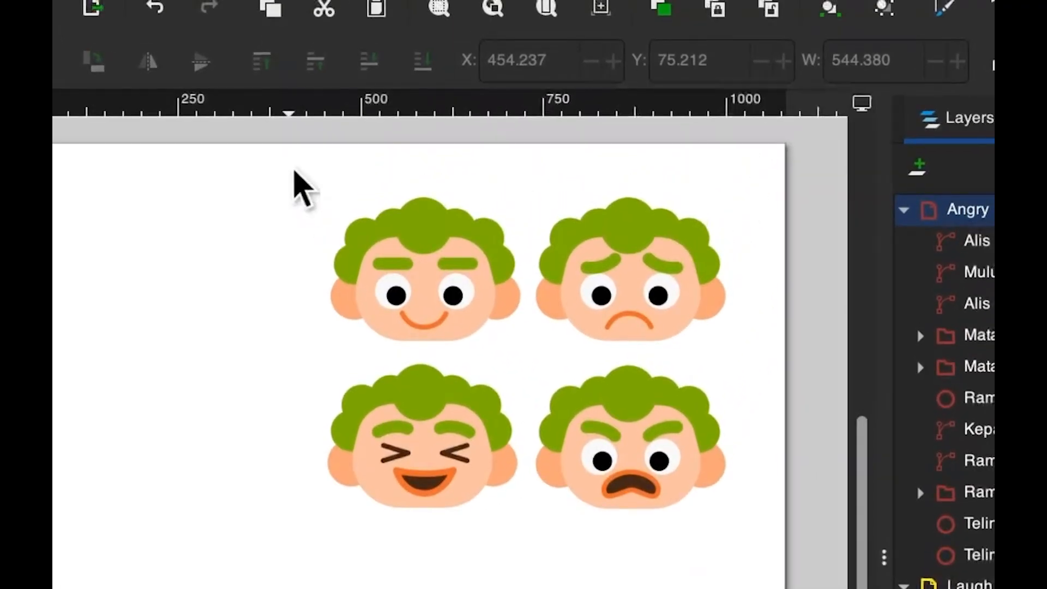
Reselect the four faces and shrink them further to about 483 by 378 px, keeping them in the page's upper-right corner
left_click_drag(289, 166, 753, 345)
left_click_drag(290, 270, 343, 240)
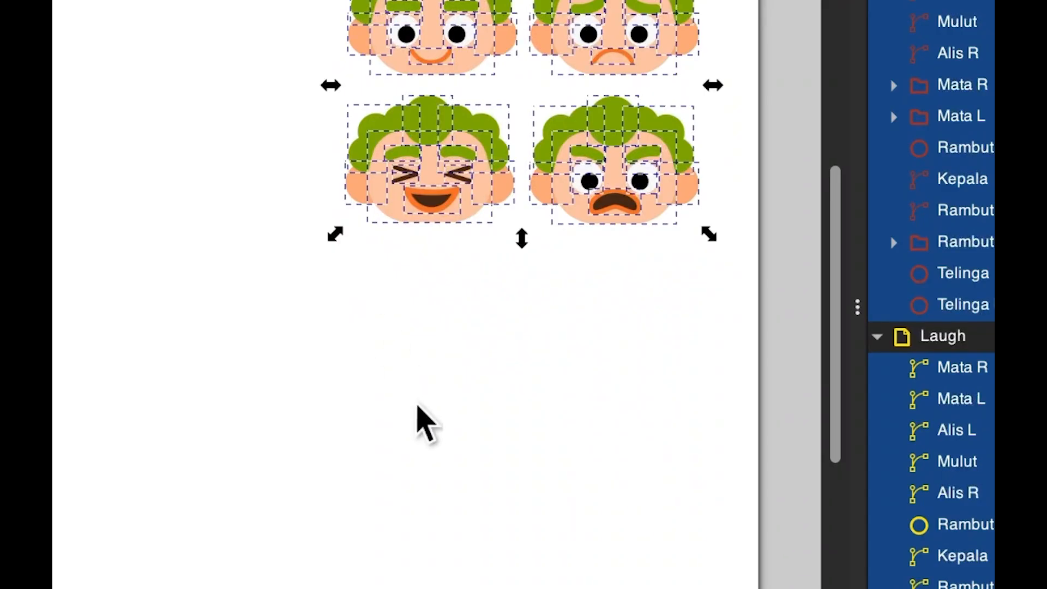
left_click(418, 407)
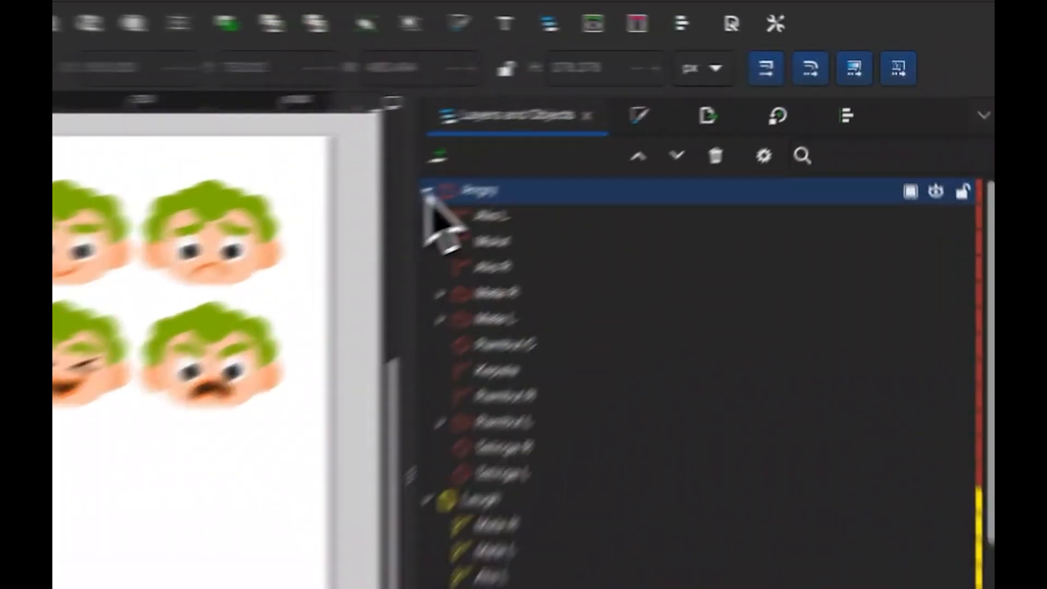
Collapse the Angry, Laugh, Sad and Happy layers in the layer list
left_click(609, 134)
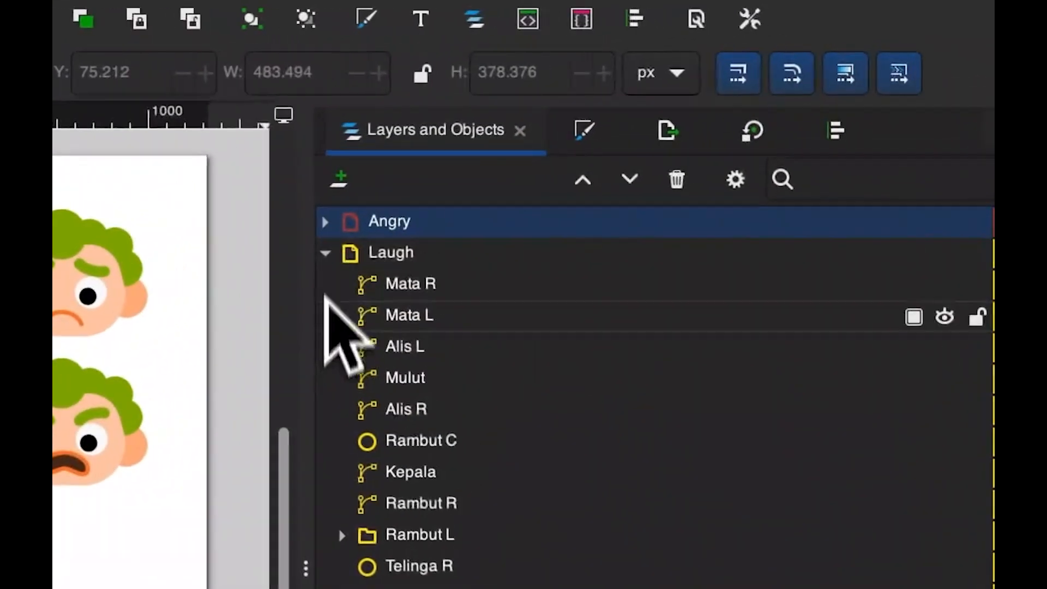
left_click(325, 254)
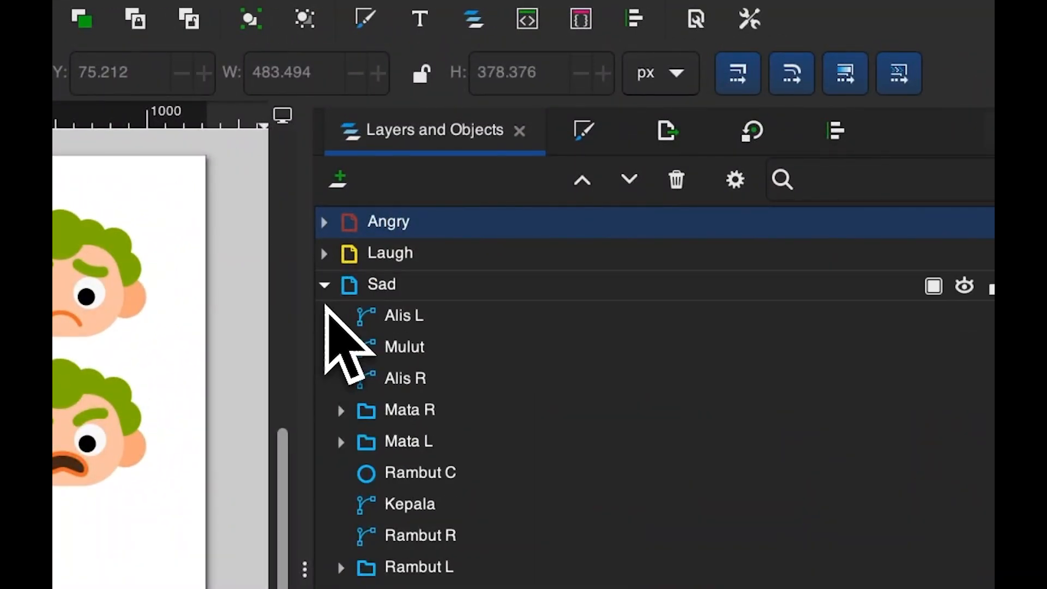
left_click(325, 284)
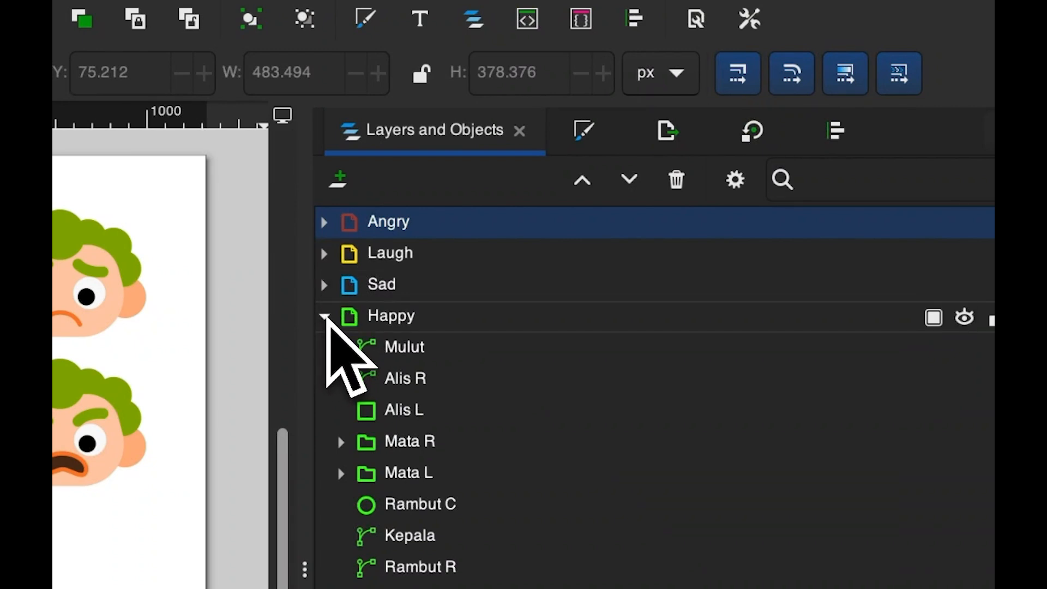
left_click(324, 317)
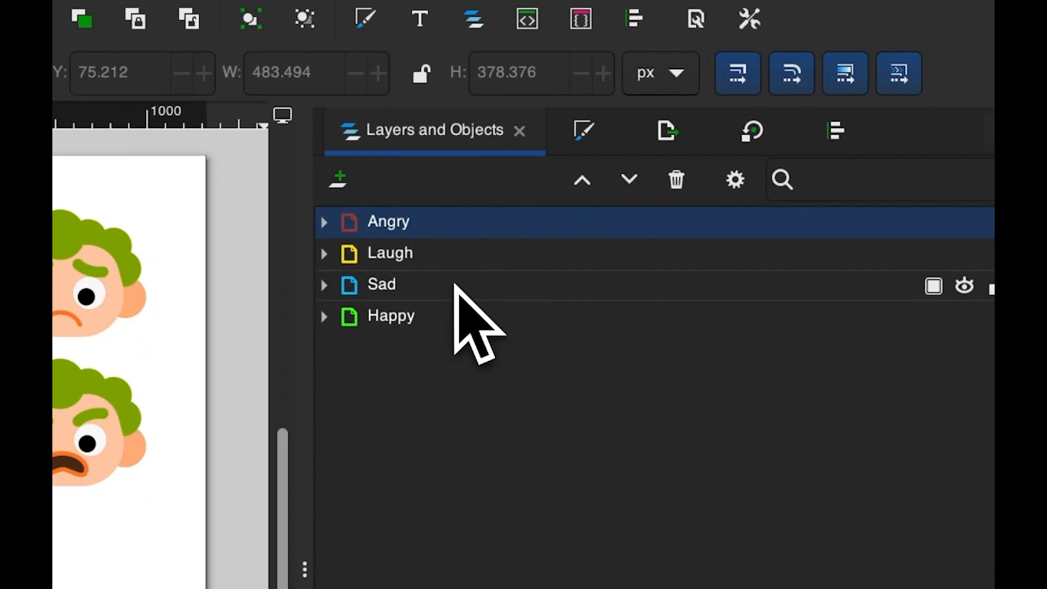
Duplicate the Happy layer, move the copy to the page's upper-left area and enlarge it to about 403 by 305 px
left_click(449, 317)
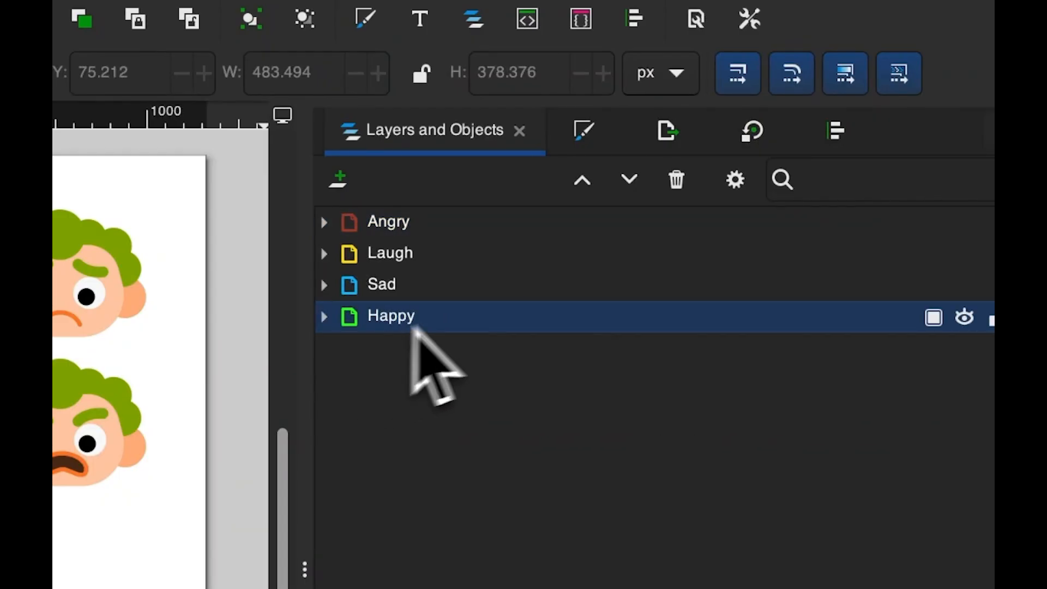
left_click(524, 323)
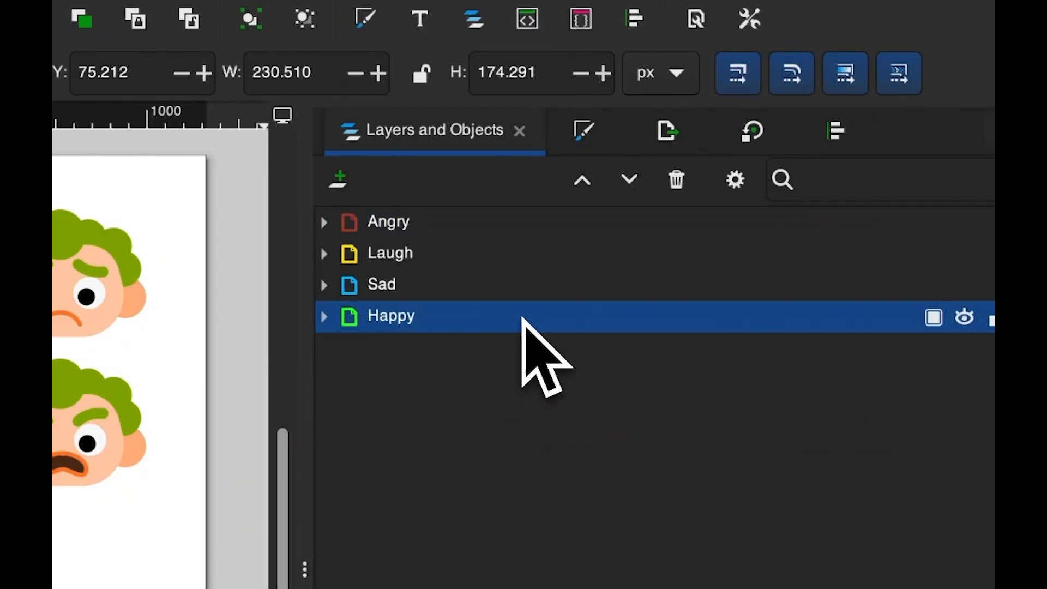
key("super+d")
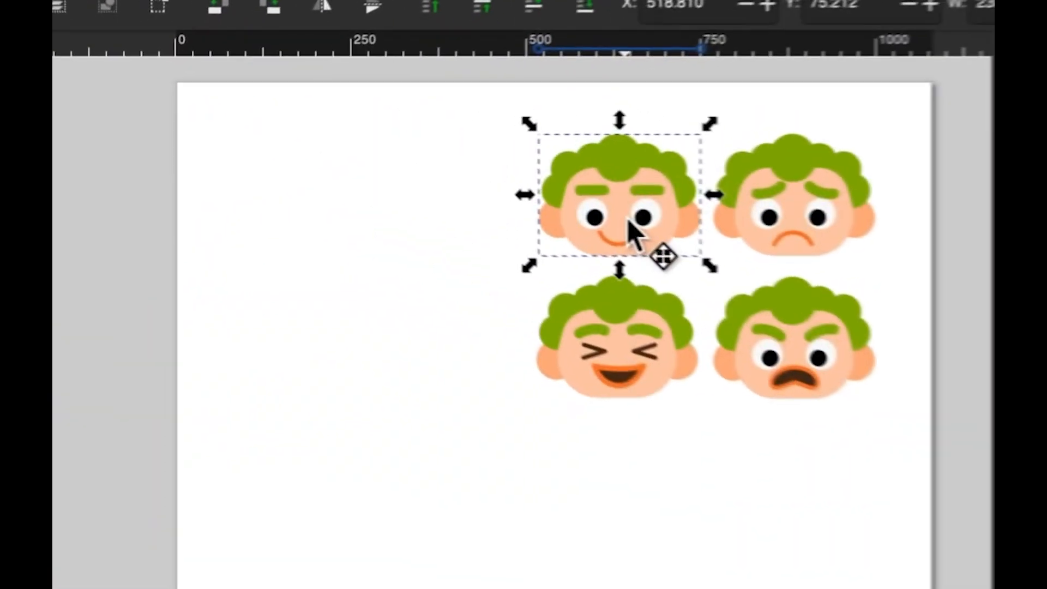
left_click_drag(630, 224, 327, 252)
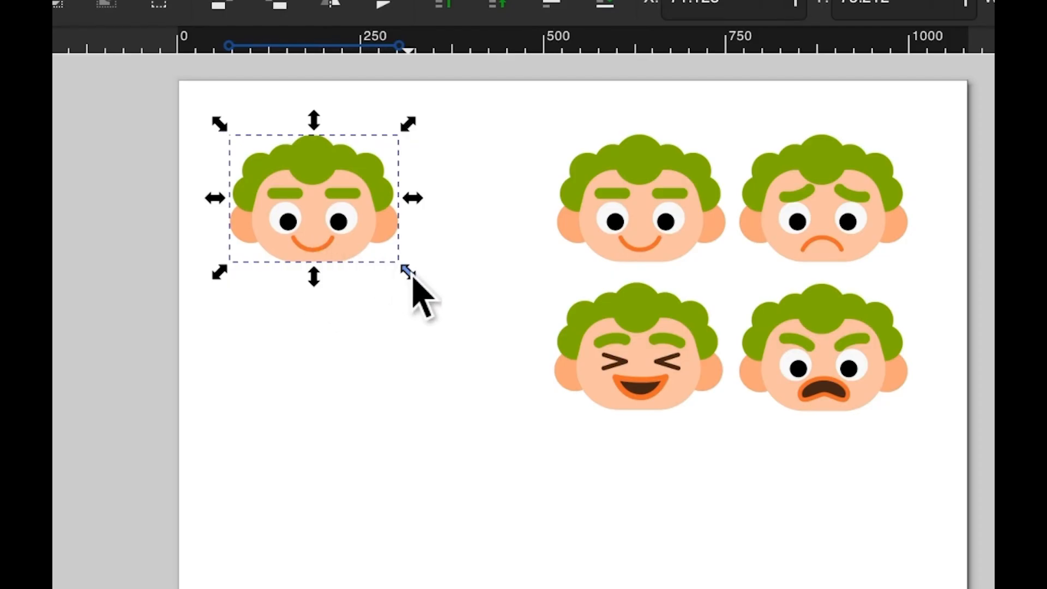
left_click_drag(429, 286, 560, 368)
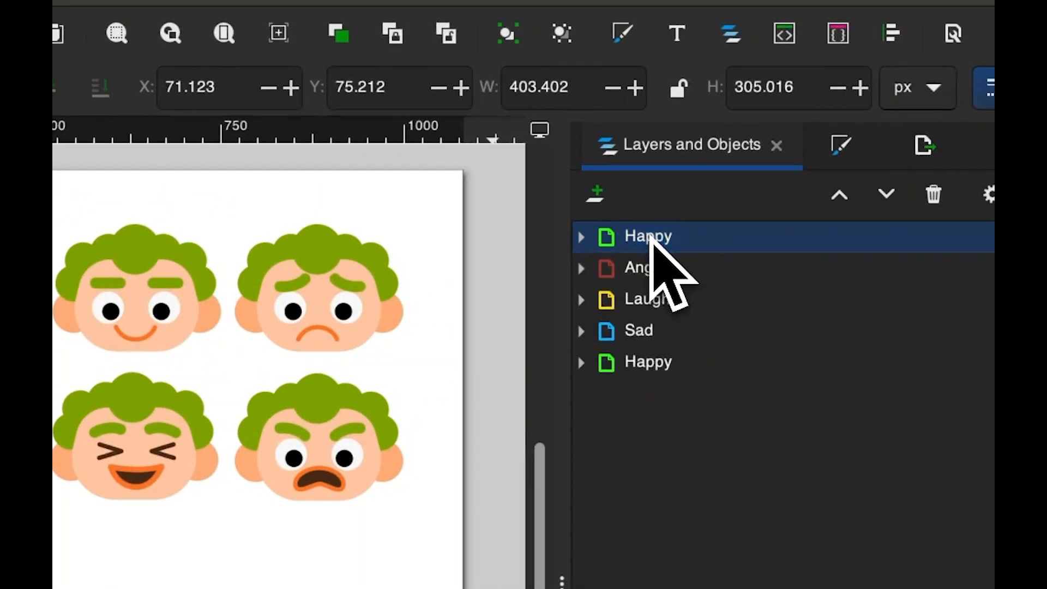
Rename the duplicated Happy layer as Pose
double_click(651, 236)
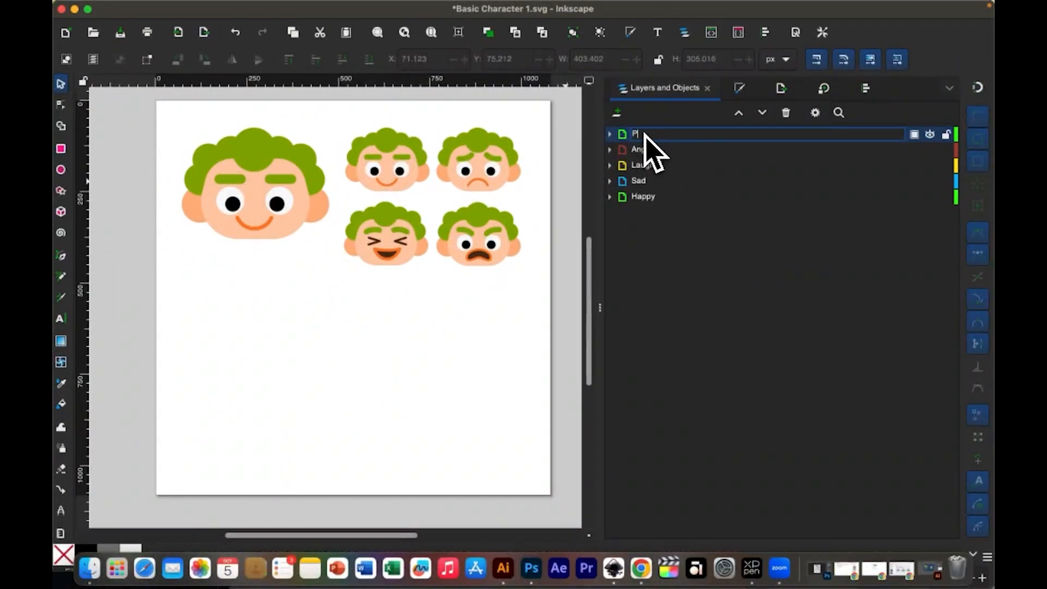
key("Return")
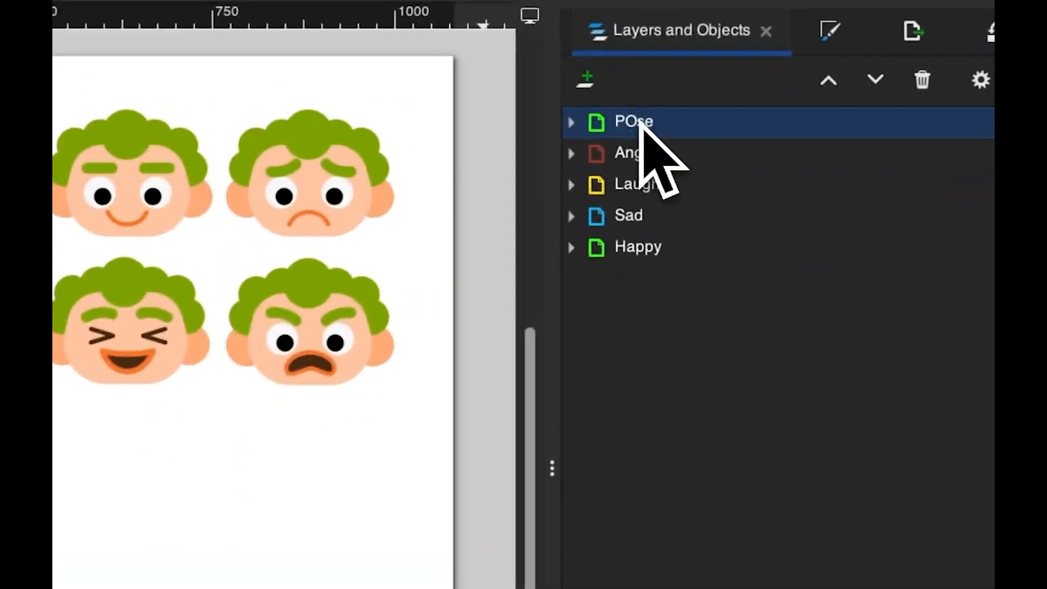
double_click(639, 121)
type("P")
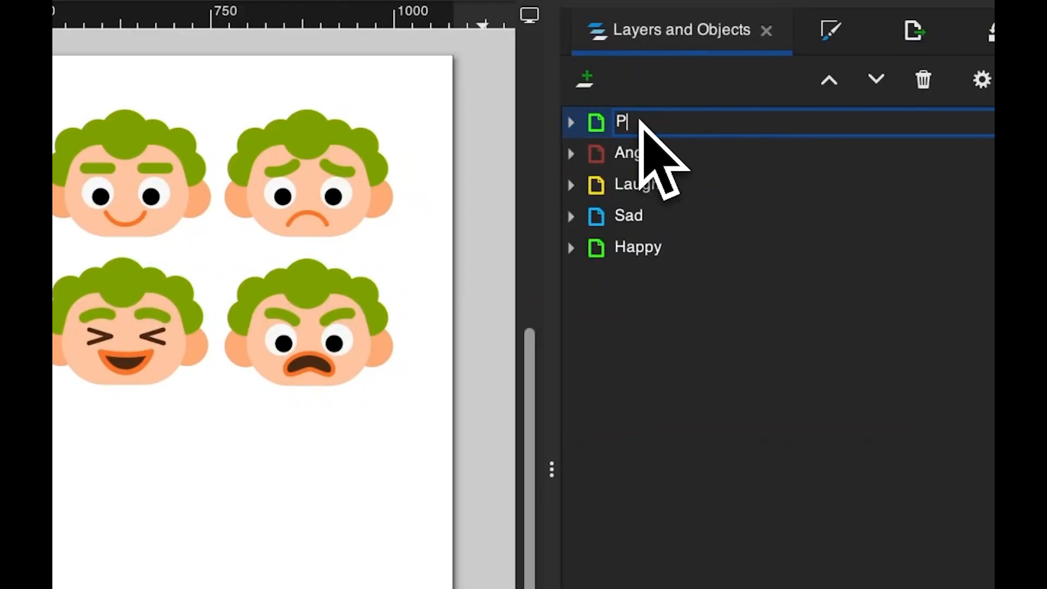
type("ose")
key("Return")
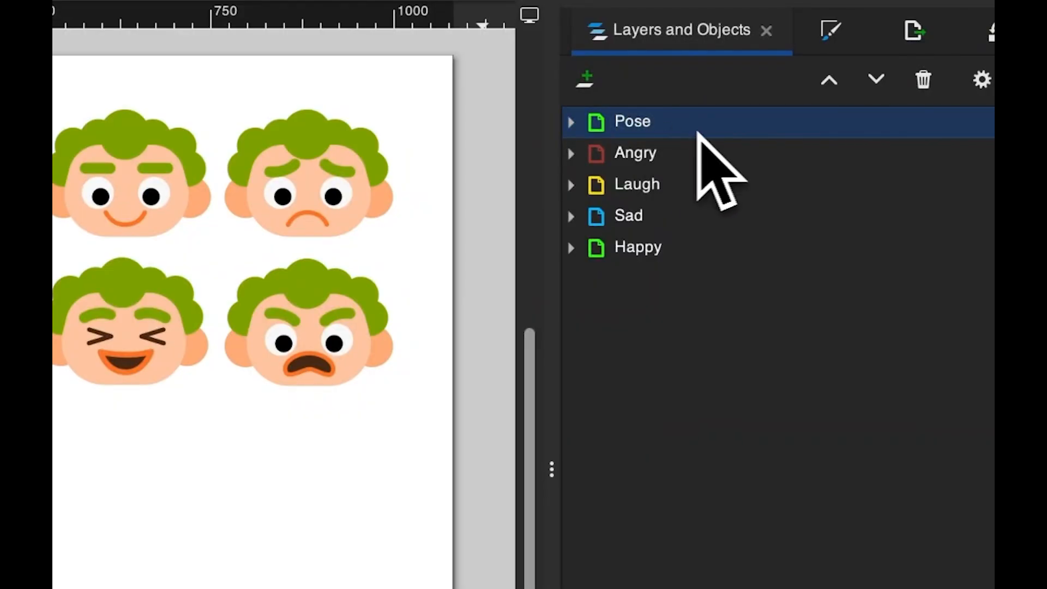
Group all face parts in the Pose layer, from Mulut through Telinga L
left_click(572, 122)
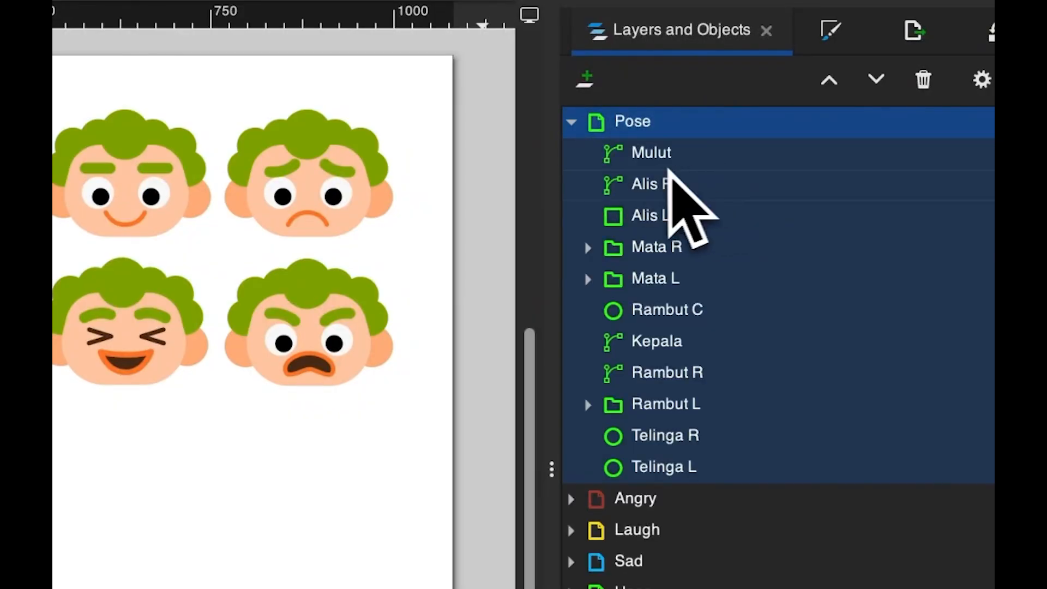
left_click(674, 184)
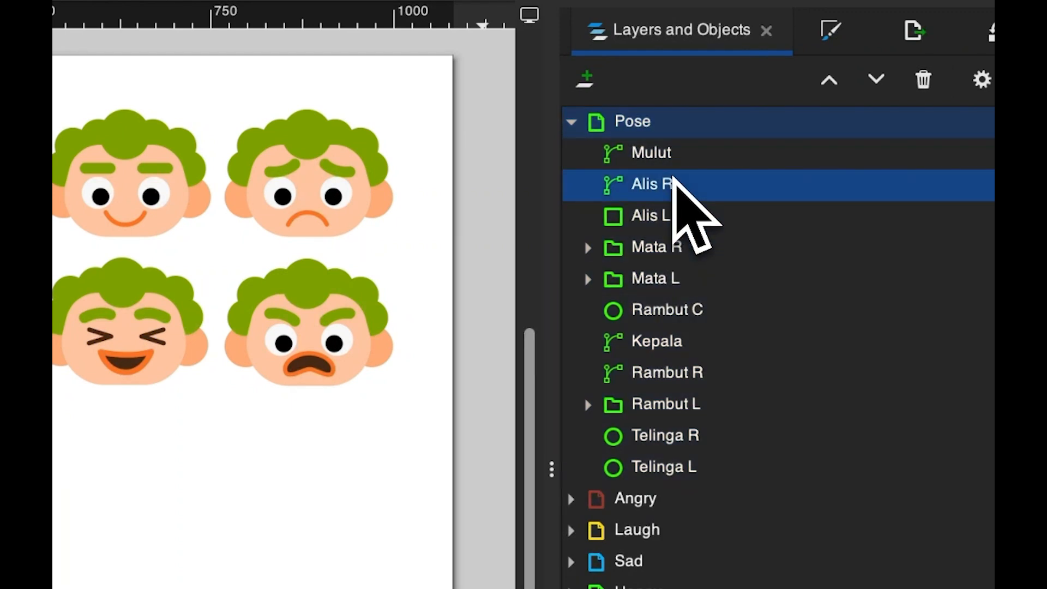
left_click(700, 157)
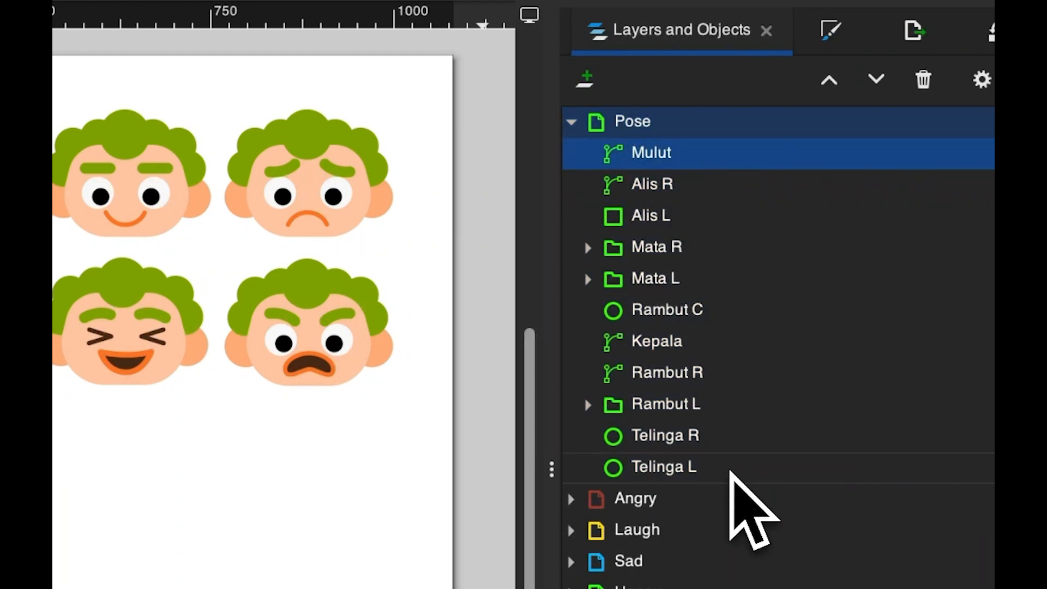
left_click(731, 473, "shift")
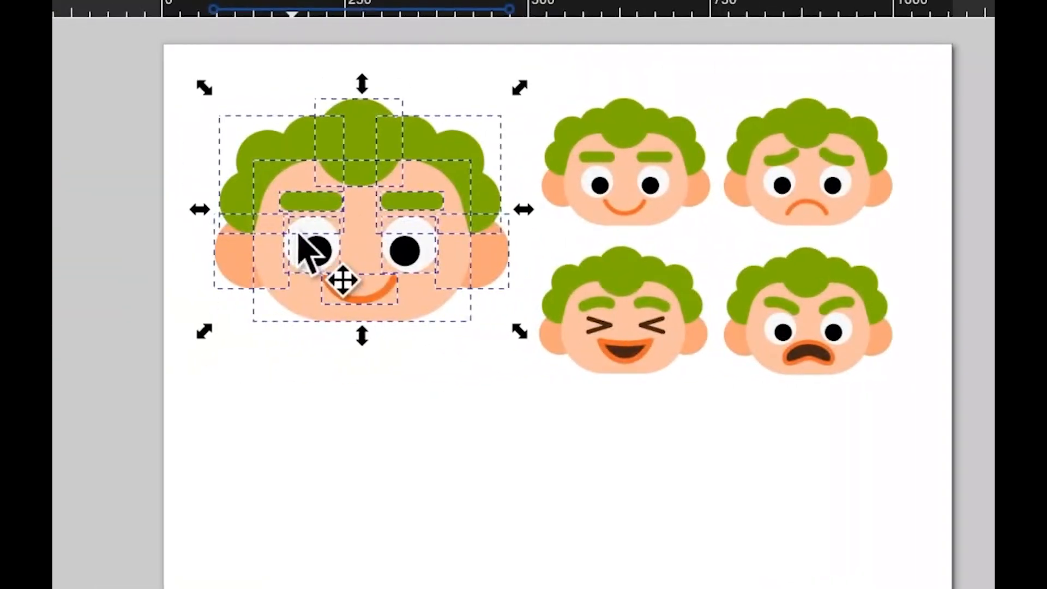
right_click(300, 237)
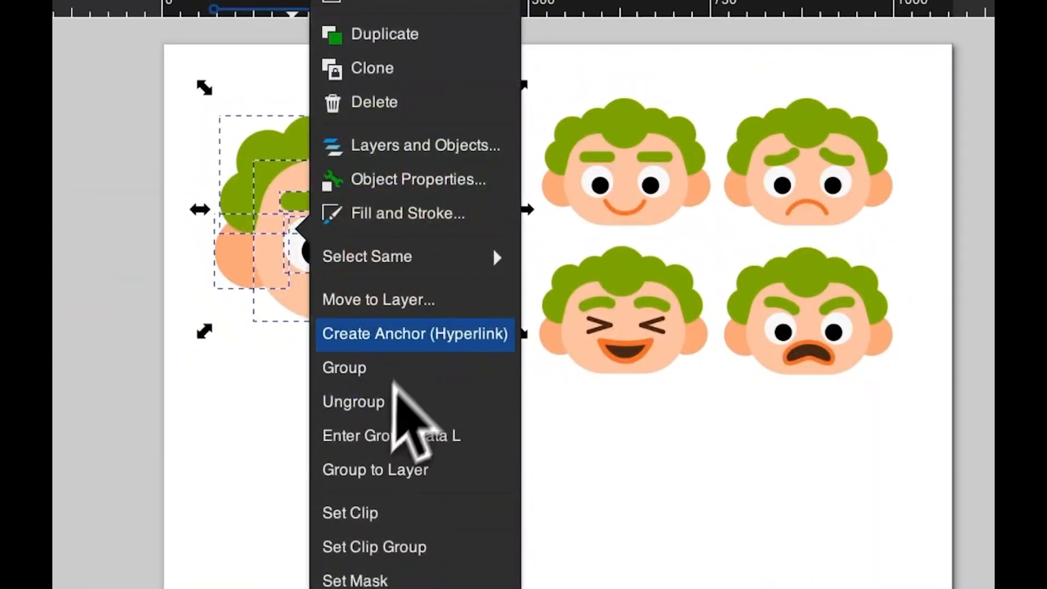
left_click(419, 377)
Rename the new face group inside the Pose layer as Kepala
double_click(622, 290)
type("Kepla")
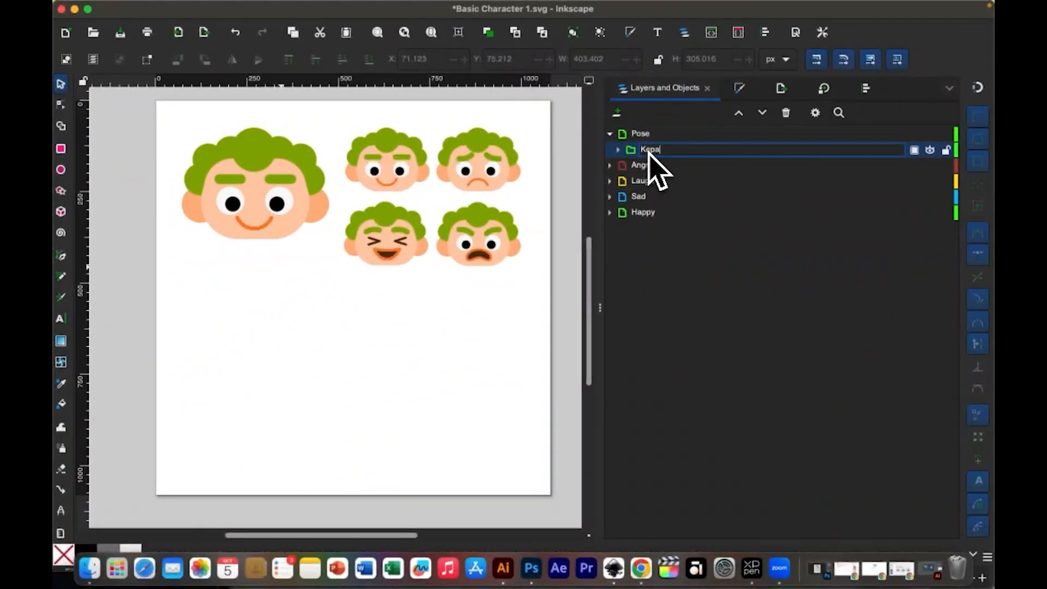
key("Return")
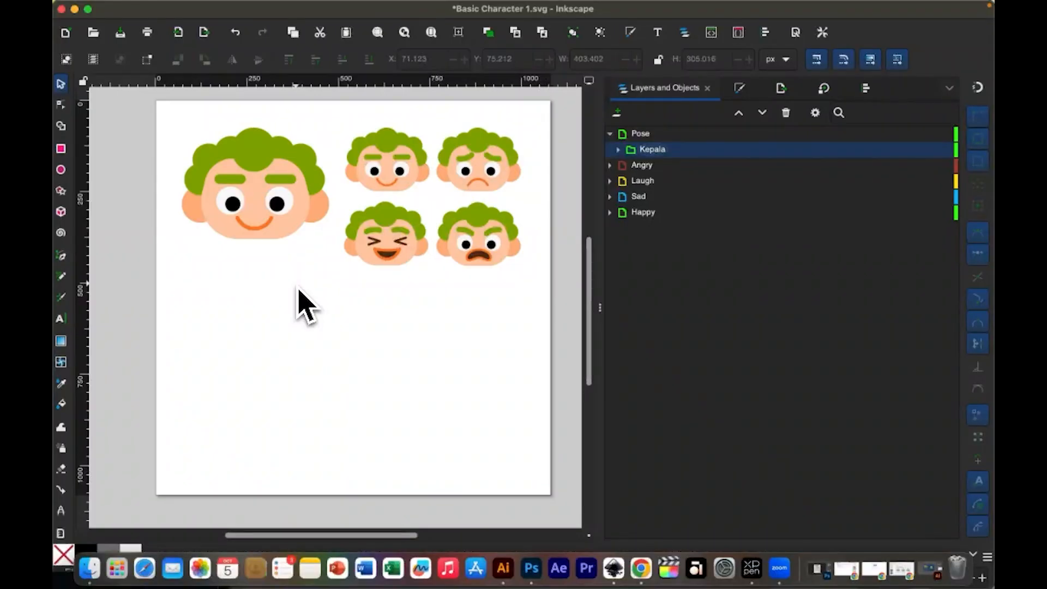
Draw a square about 263 px wide beneath the large head, filled with purple #AA0088
key("r")
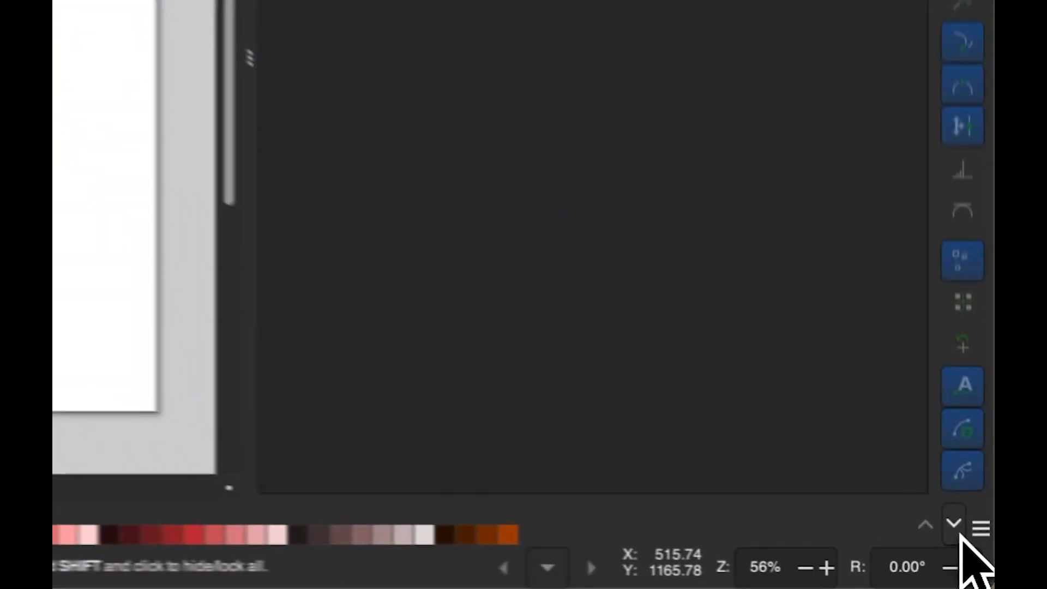
left_click(973, 555)
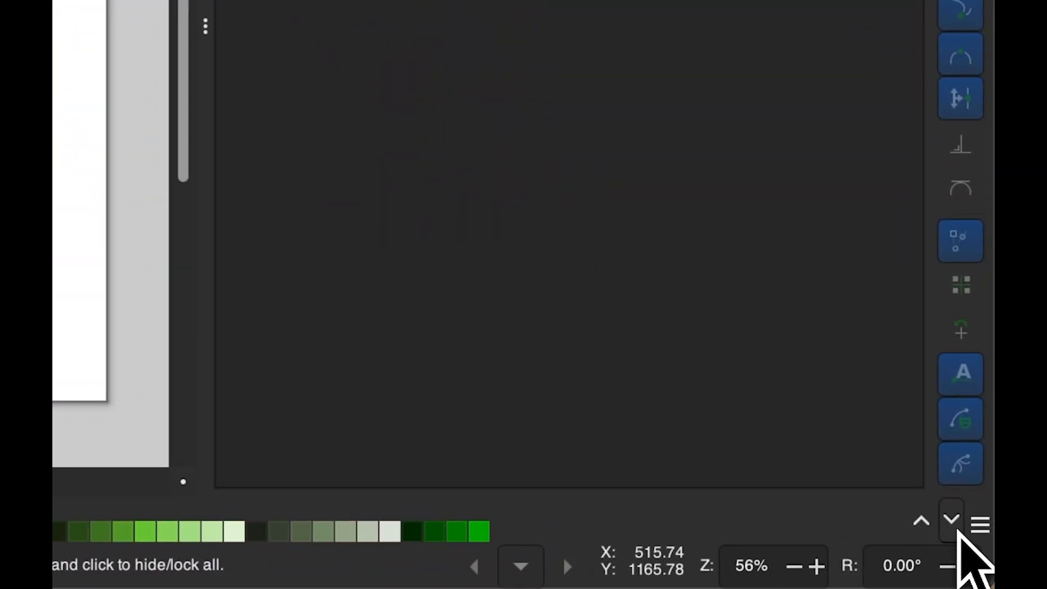
left_click(958, 531)
left_click(959, 531)
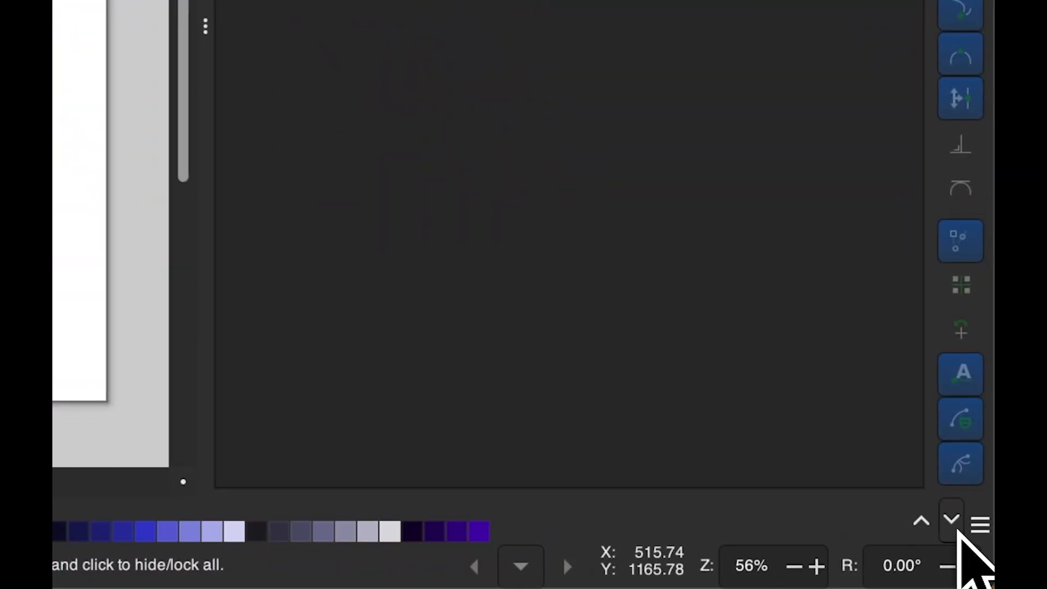
left_click(958, 532)
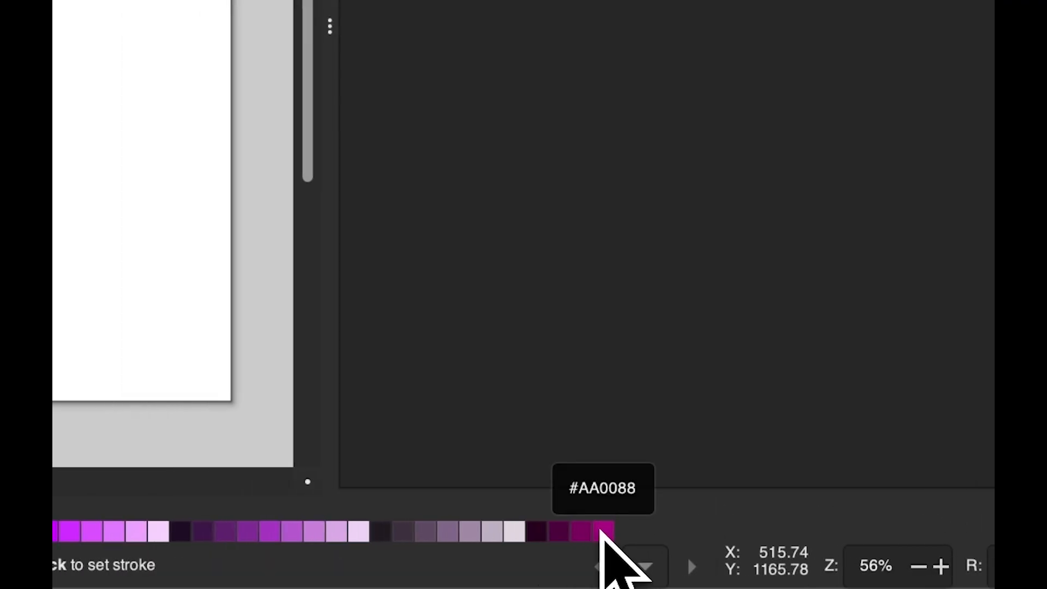
left_click(601, 532)
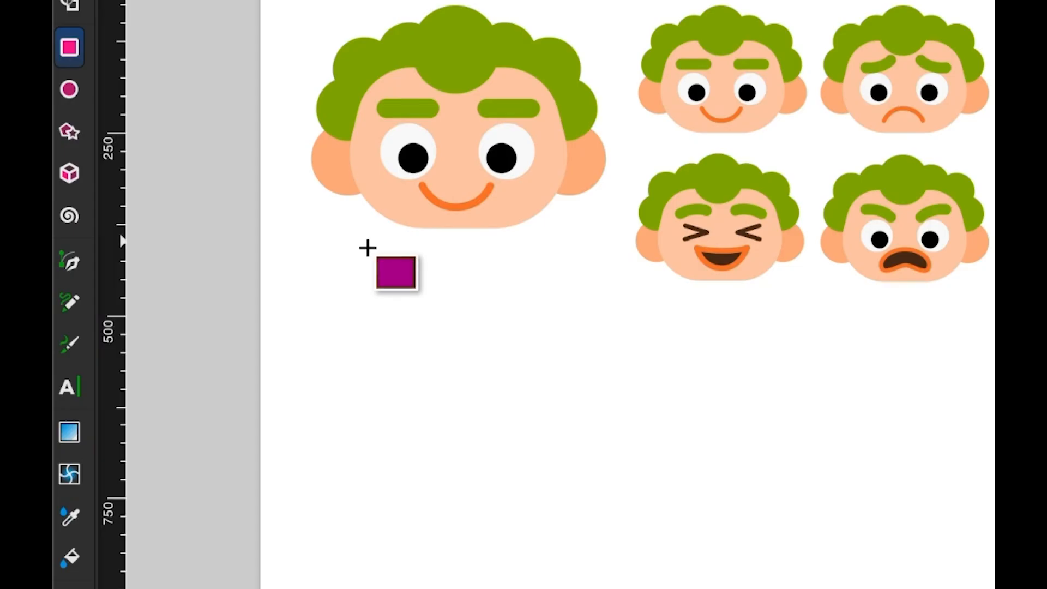
mouse_move(368, 248)
left_mouse_down()
mouse_move(474, 495)
mouse_move(563, 489)
mouse_move(564, 414)
left_mouse_up()
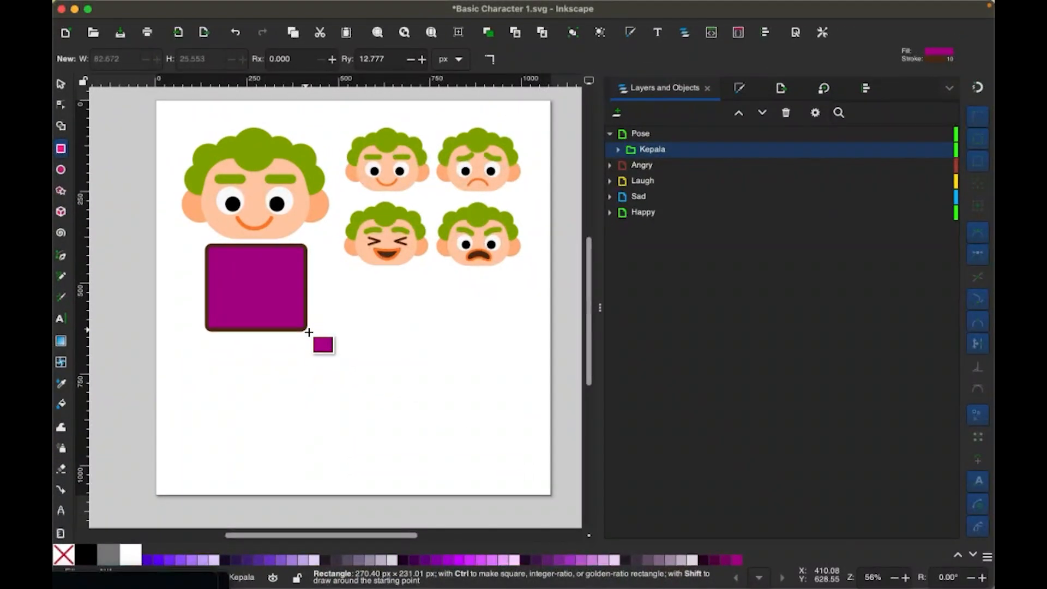
left_click_drag(308, 332, 321, 345)
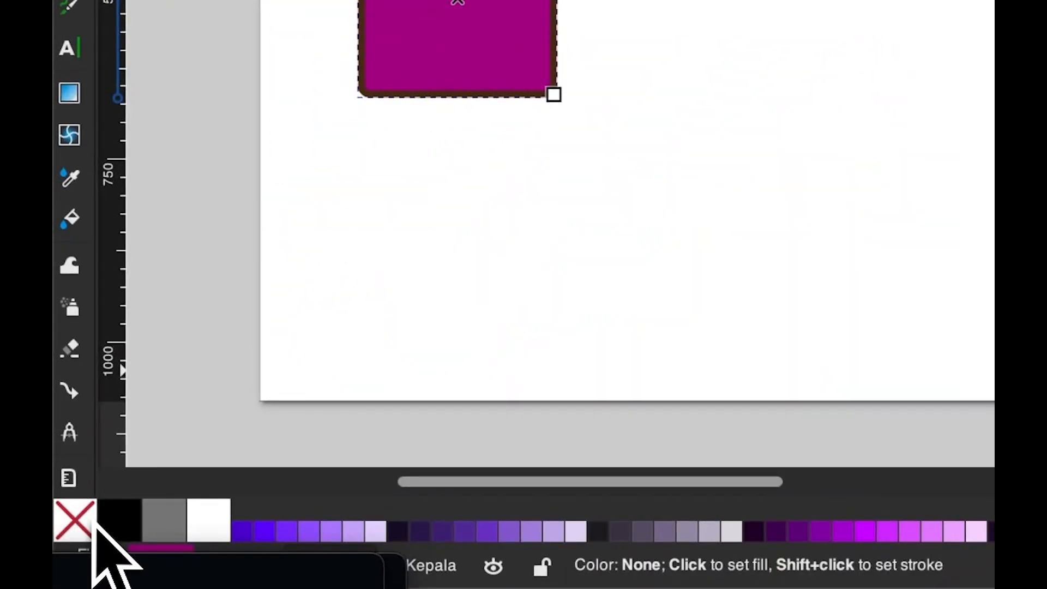
Remove the purple square's stroke and reduce its corner radius to zero for sharp corners
right_click(82, 519)
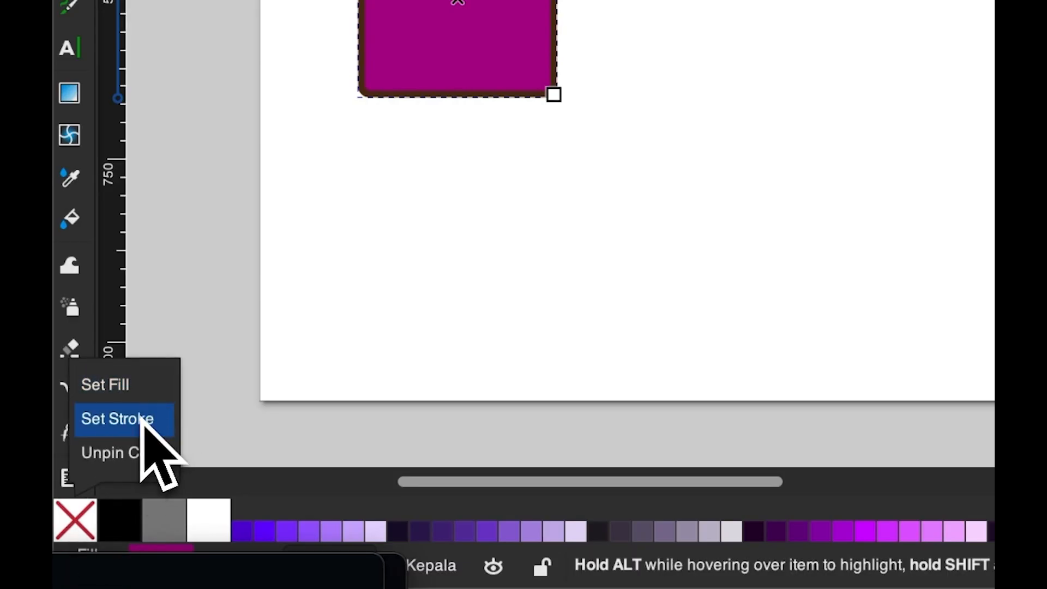
left_click(145, 425)
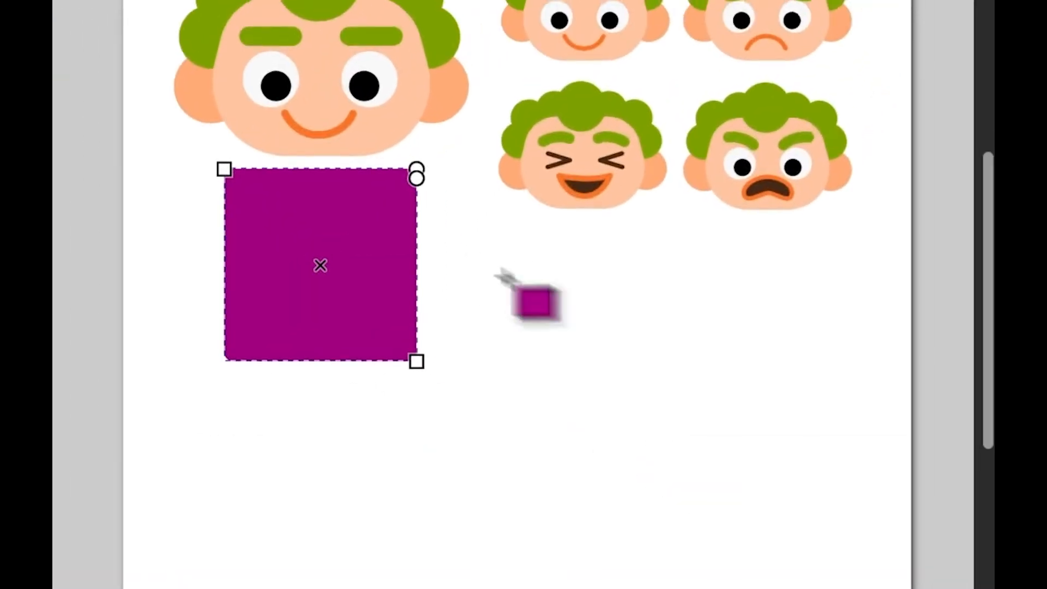
left_click_drag(499, 271, 441, 114)
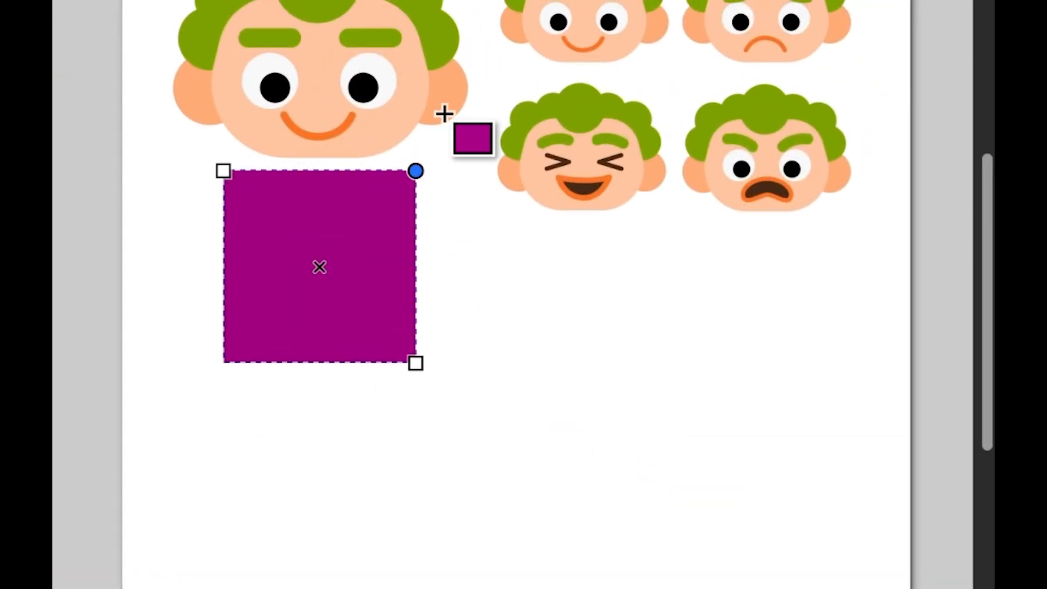
left_click_drag(444, 113, 384, 235)
Move the purple square slightly lower, centred beneath the large head's chin
key("s")
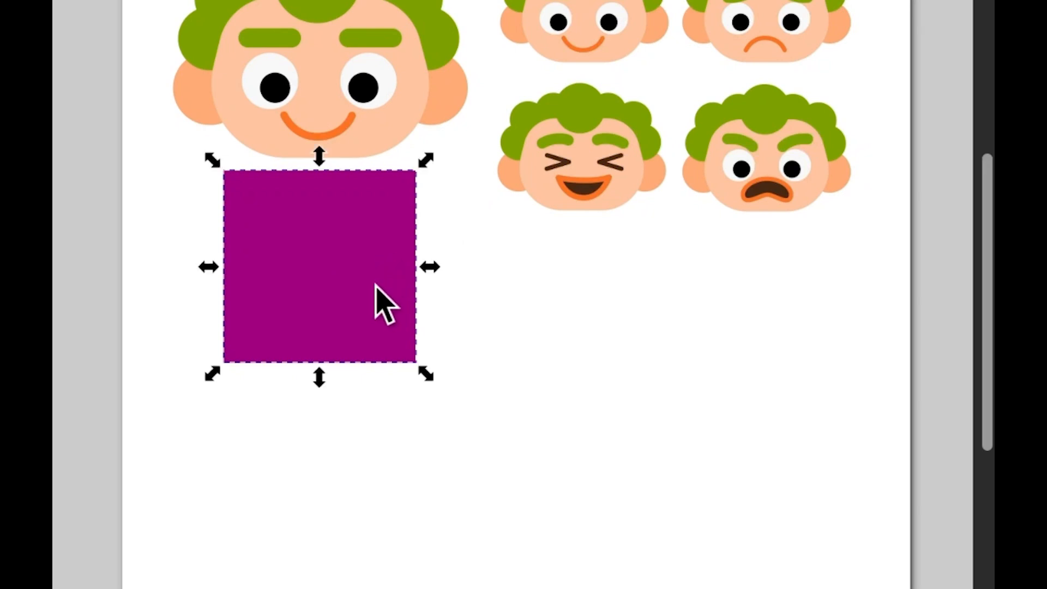
left_click_drag(375, 286, 376, 292)
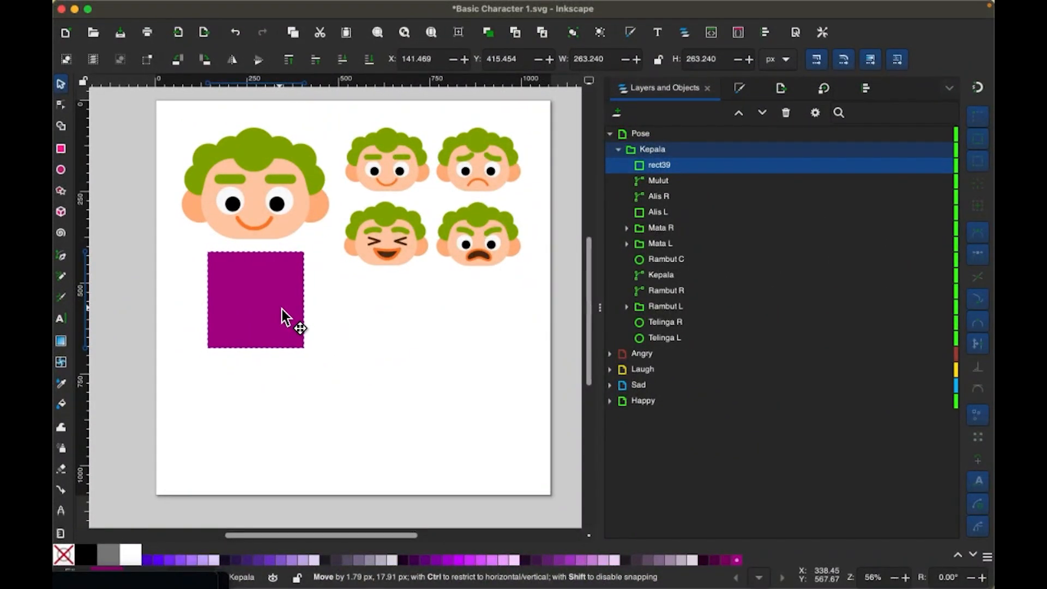
left_click_drag(283, 309, 284, 309)
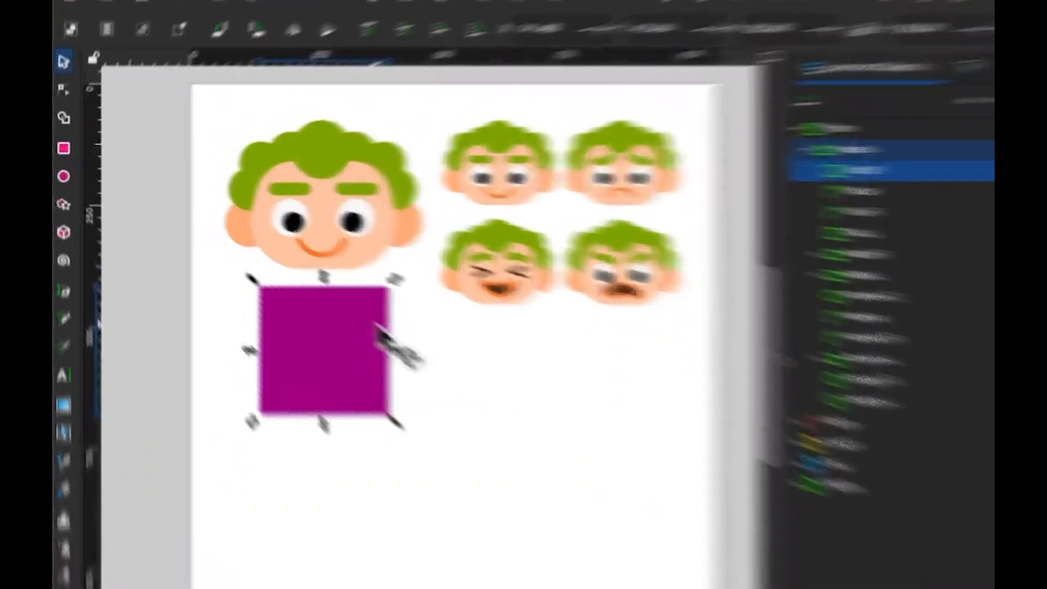
Try rounding all the square's corners to the maximum radius, then undo that rounding
key("r")
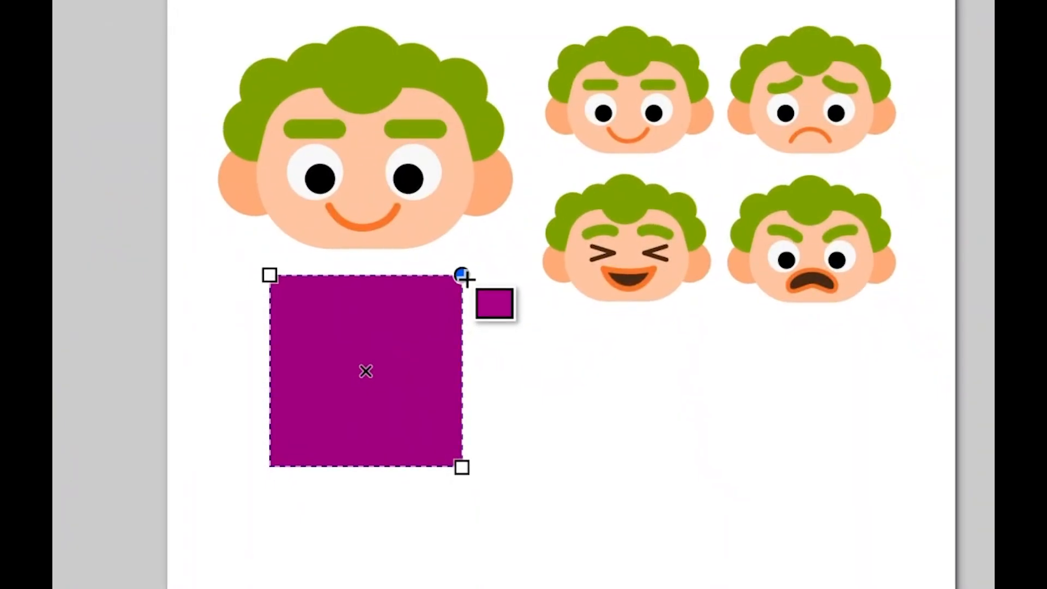
left_click_drag(462, 276, 469, 389)
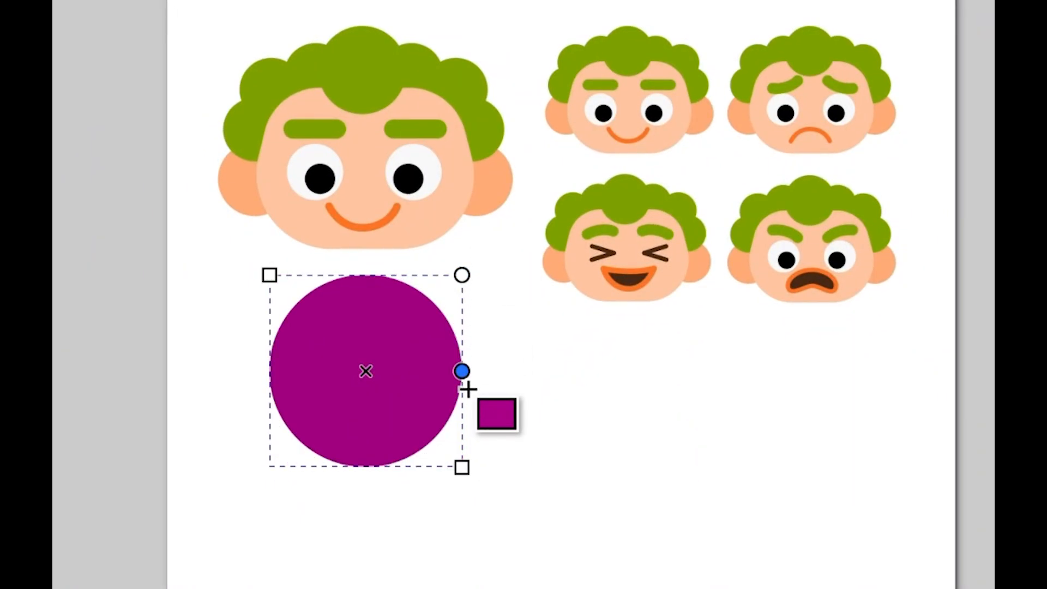
key("ctrl+z")
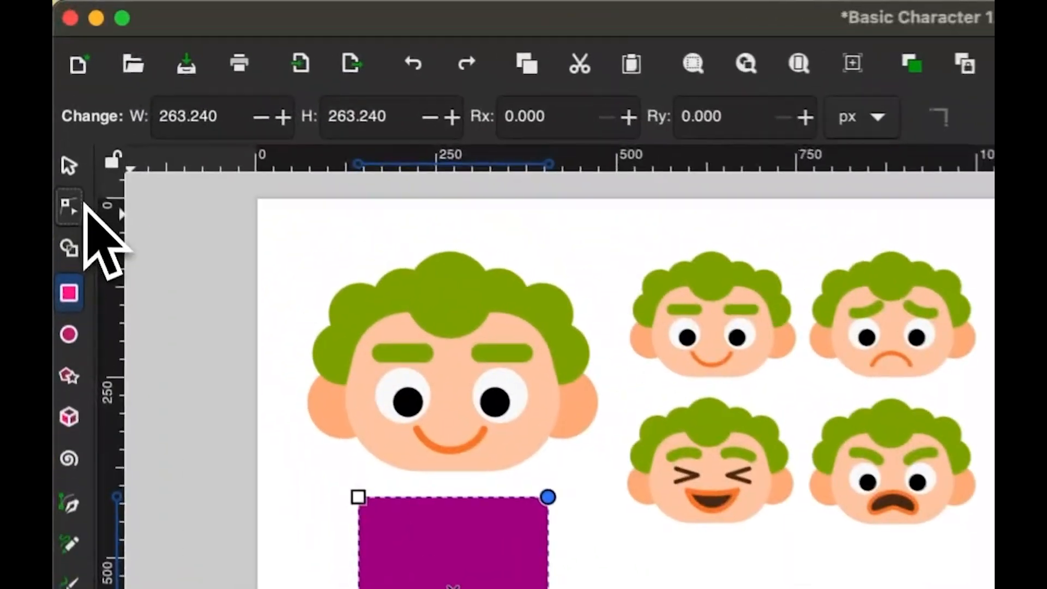
Convert the purple square into an editable path with Object to Path
left_click(62, 104)
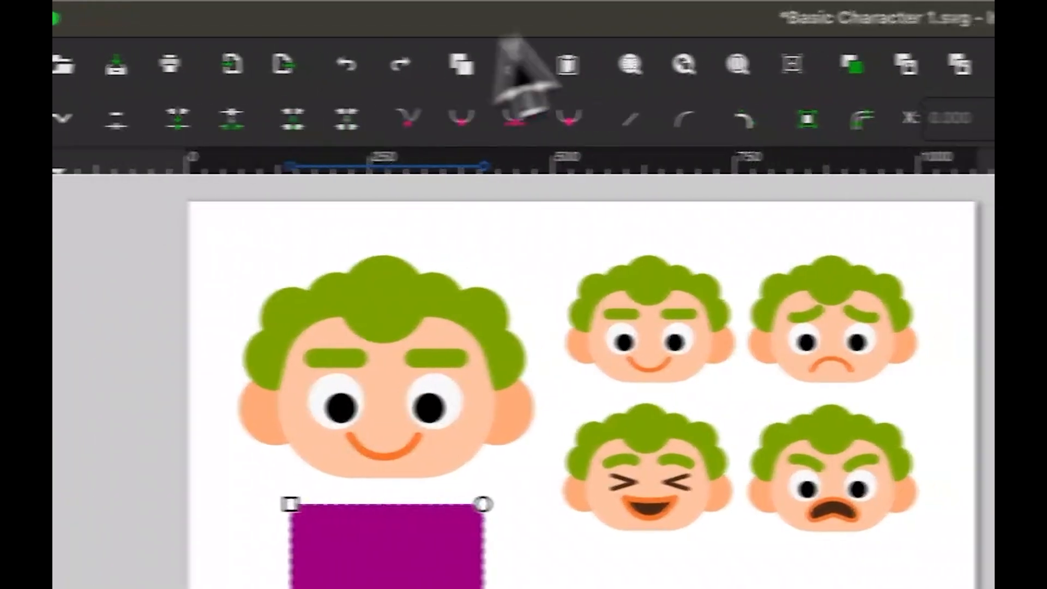
left_click(439, 20)
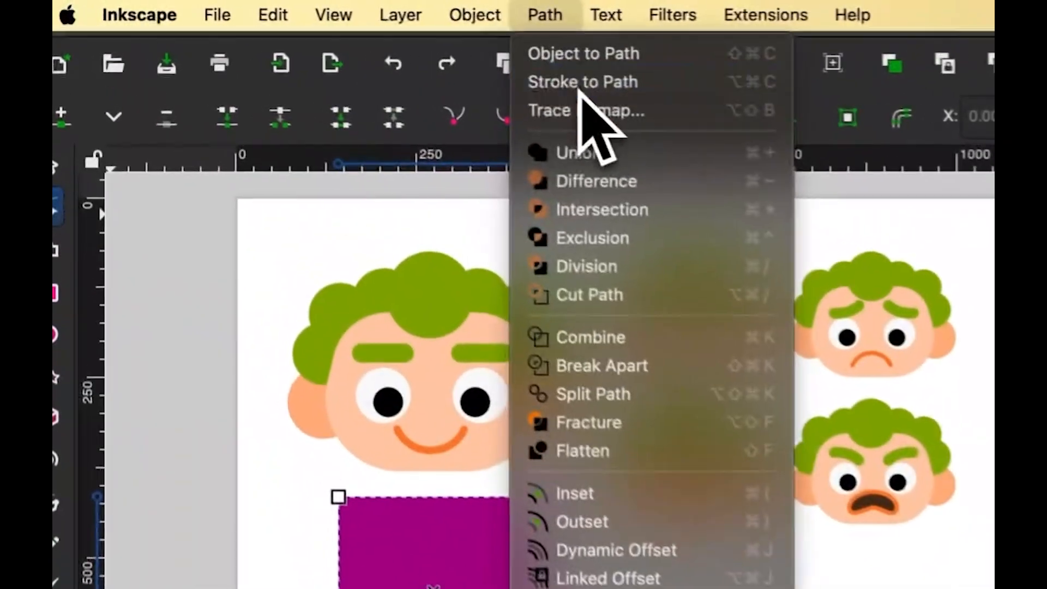
left_click(330, 42)
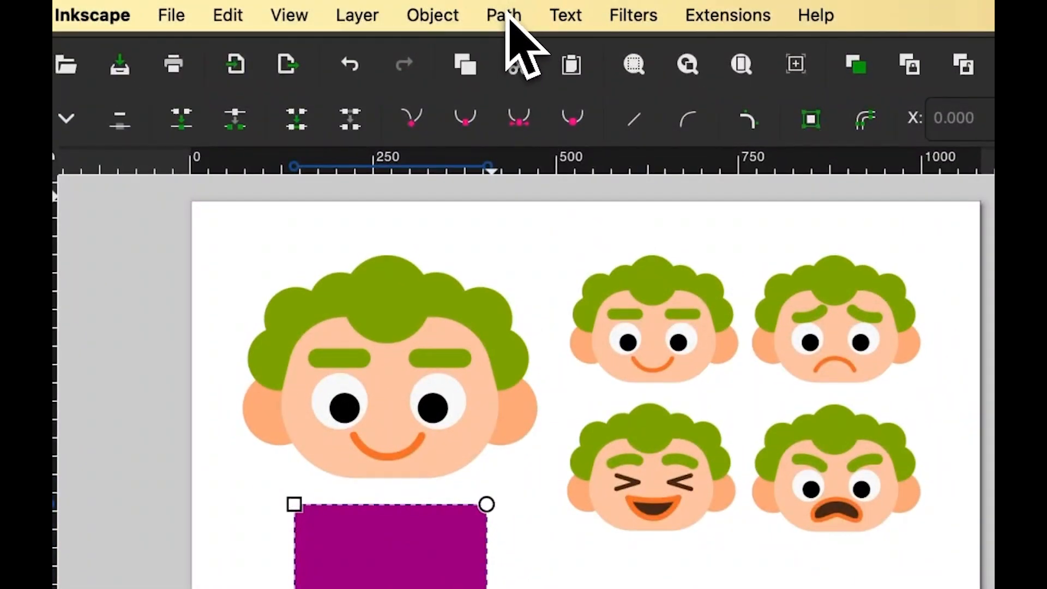
left_click(505, 16)
left_click(540, 55)
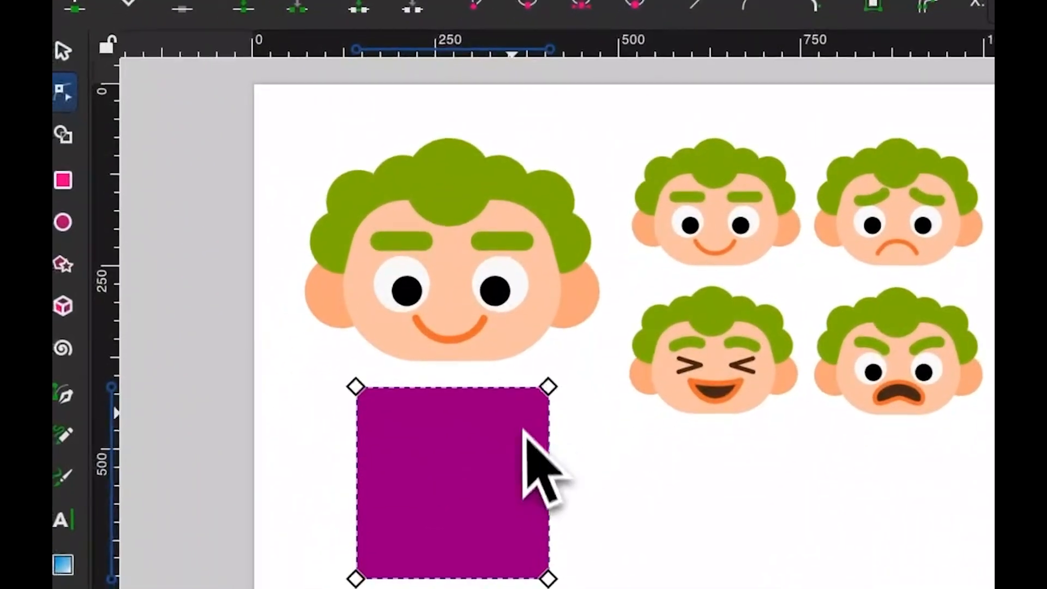
Adjust the purple square's position slightly, then apply the Corners effect to its path with both upper nodes selected
left_click(549, 386)
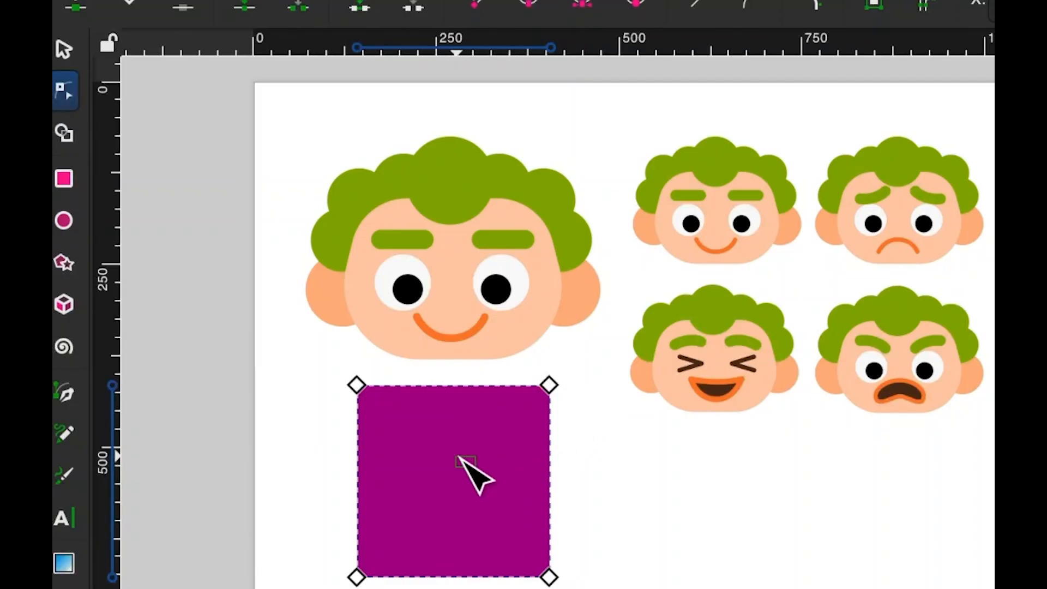
key("s")
left_click_drag(478, 482, 481, 469)
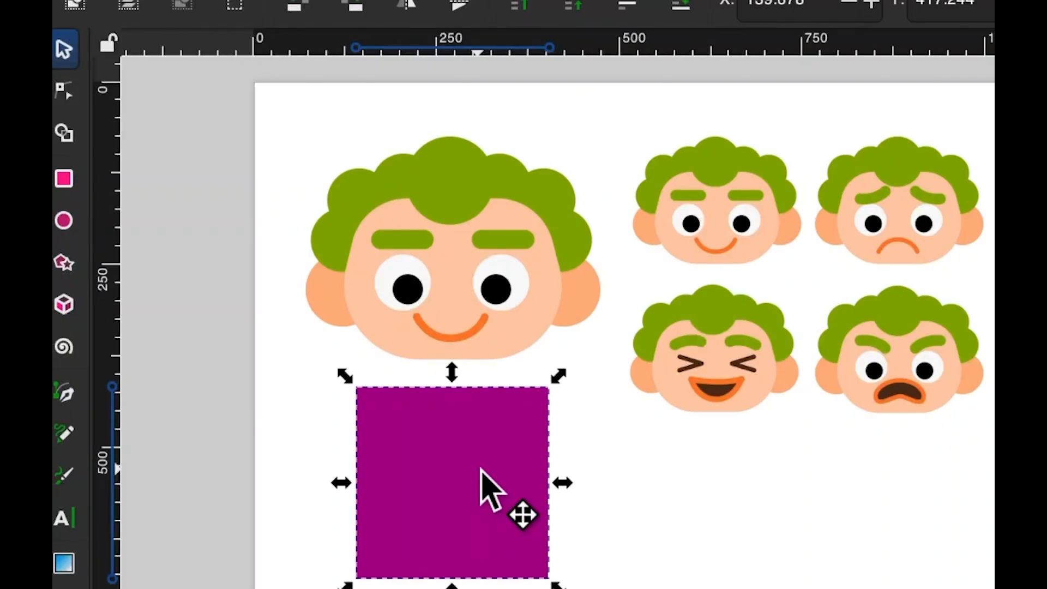
left_click(480, 470)
key("n")
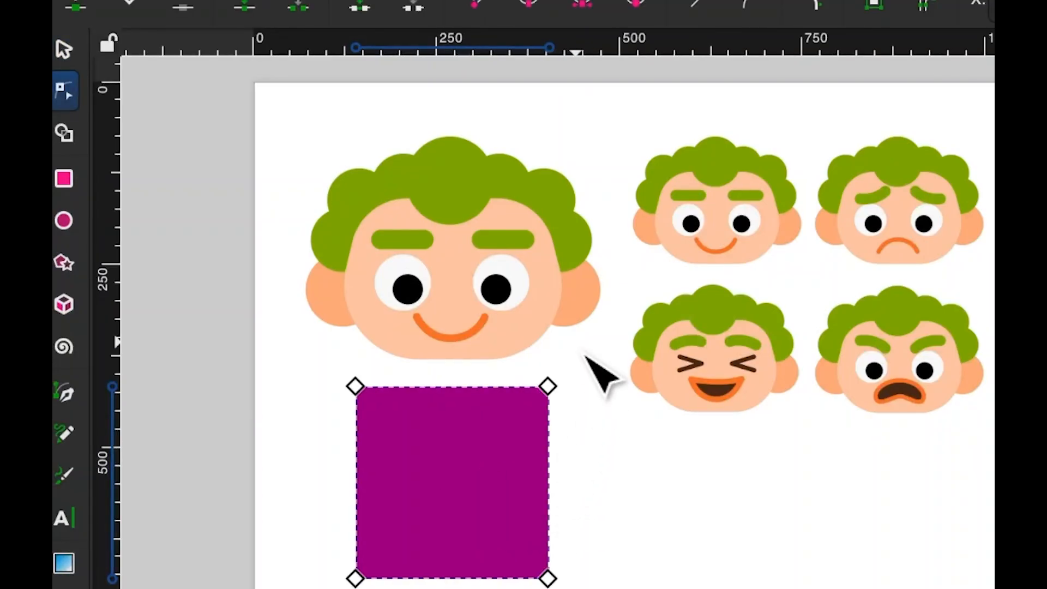
left_click_drag(574, 362, 322, 444)
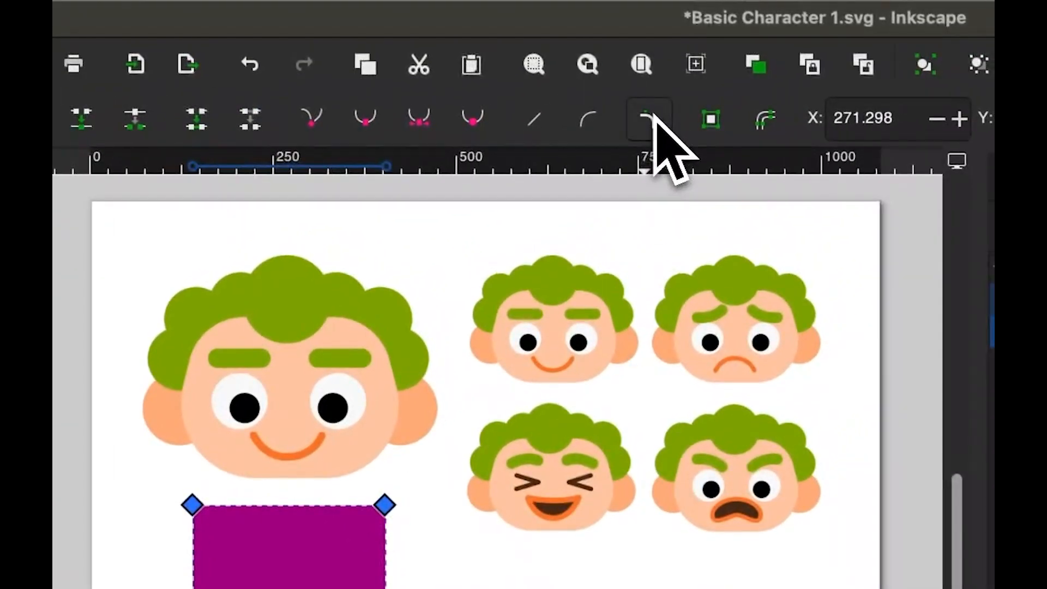
left_click(801, 9)
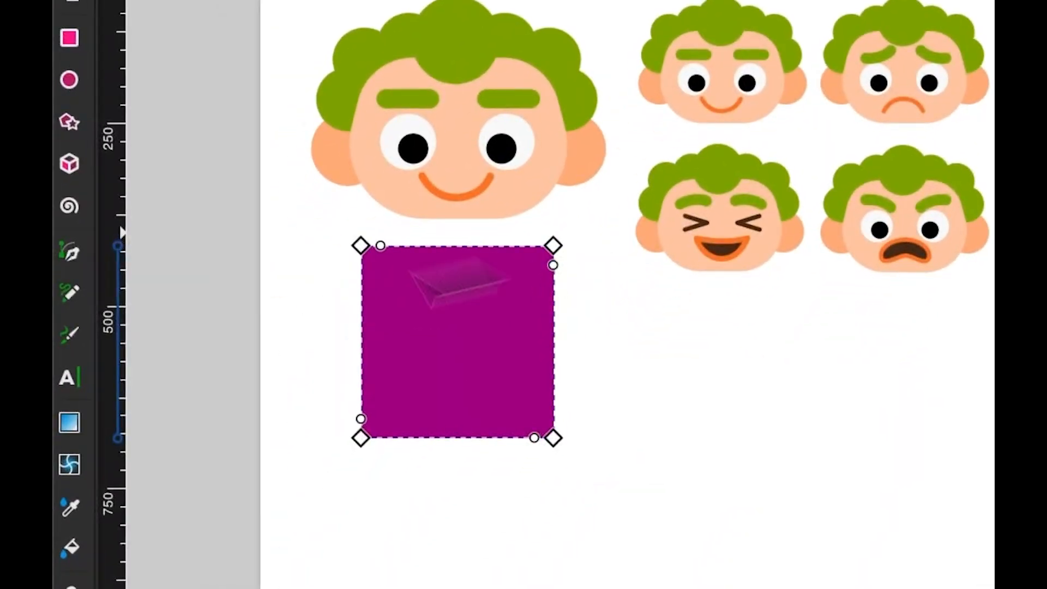
Fillet the purple square's two upper corners fully so its upper edge forms a semicircular dome
left_click_drag(572, 235, 301, 303)
left_click_drag(554, 266, 562, 343)
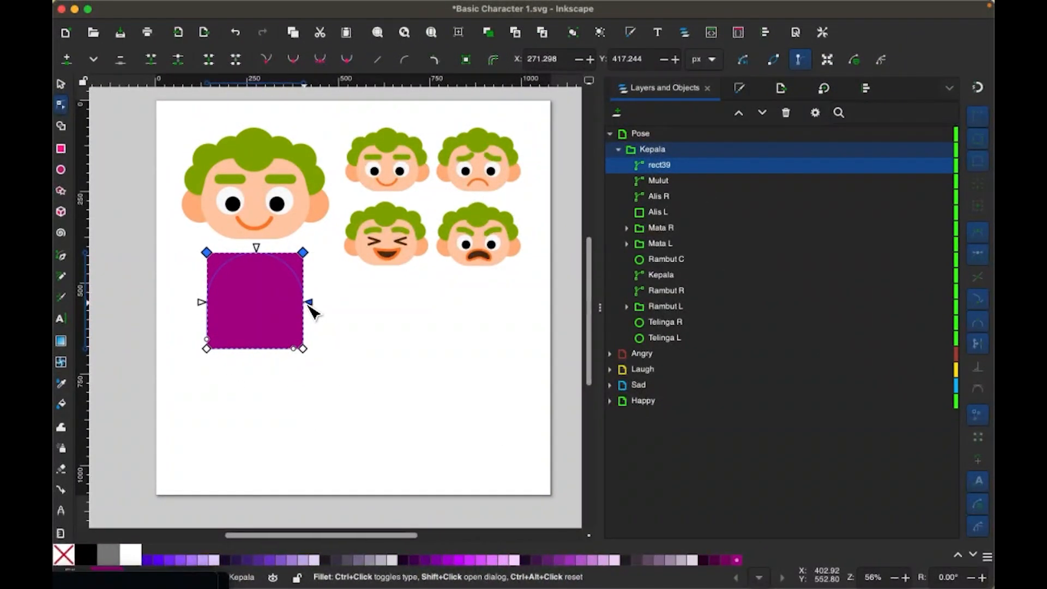
left_click_drag(308, 303, 308, 300)
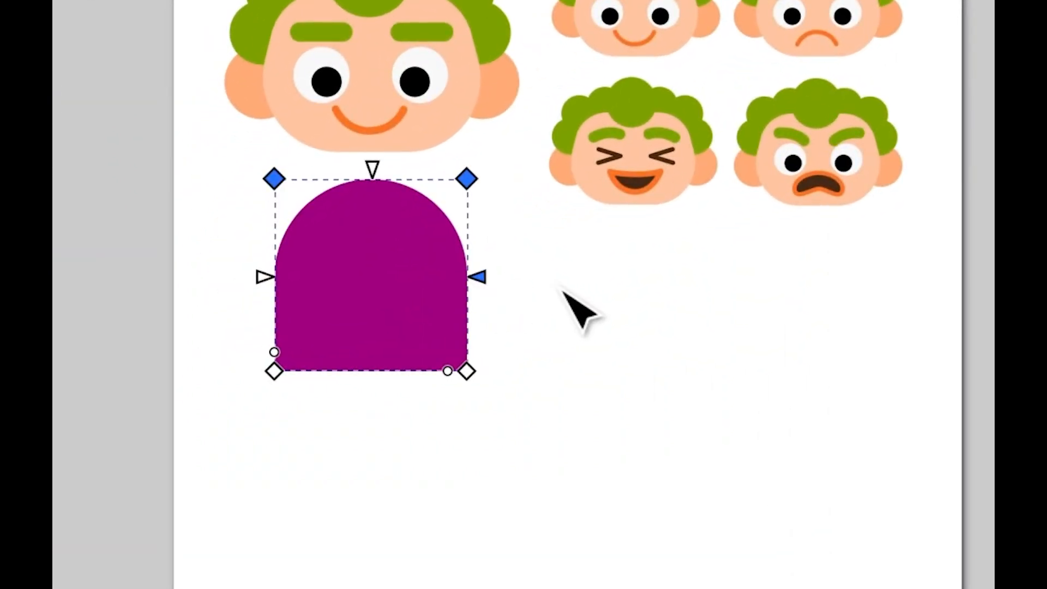
key("s")
left_click(640, 315)
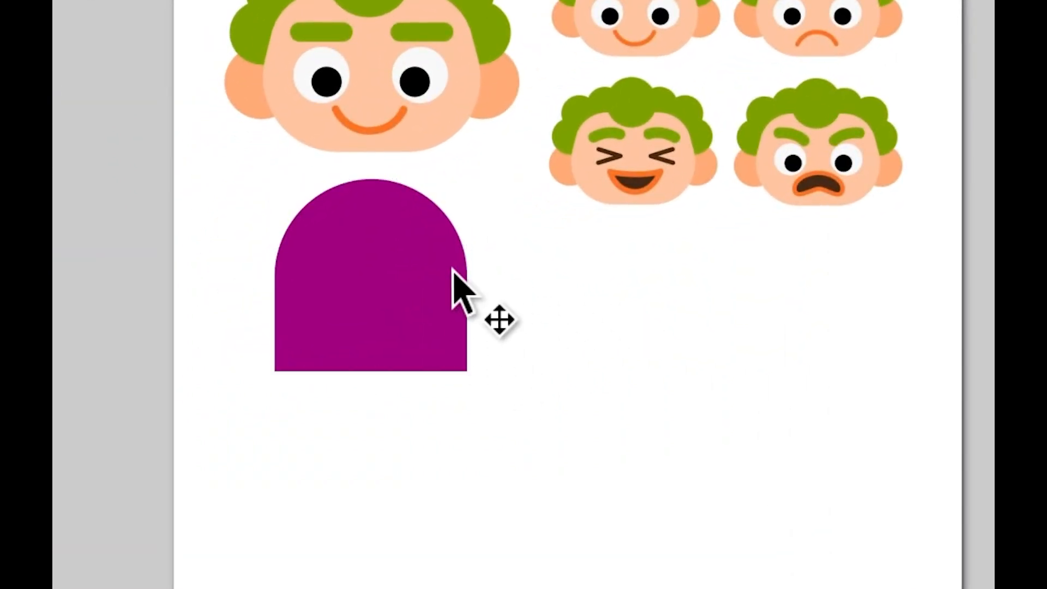
Move the purple dome shape slightly up towards the chin and rename it as Torso
left_click_drag(404, 342, 404, 325)
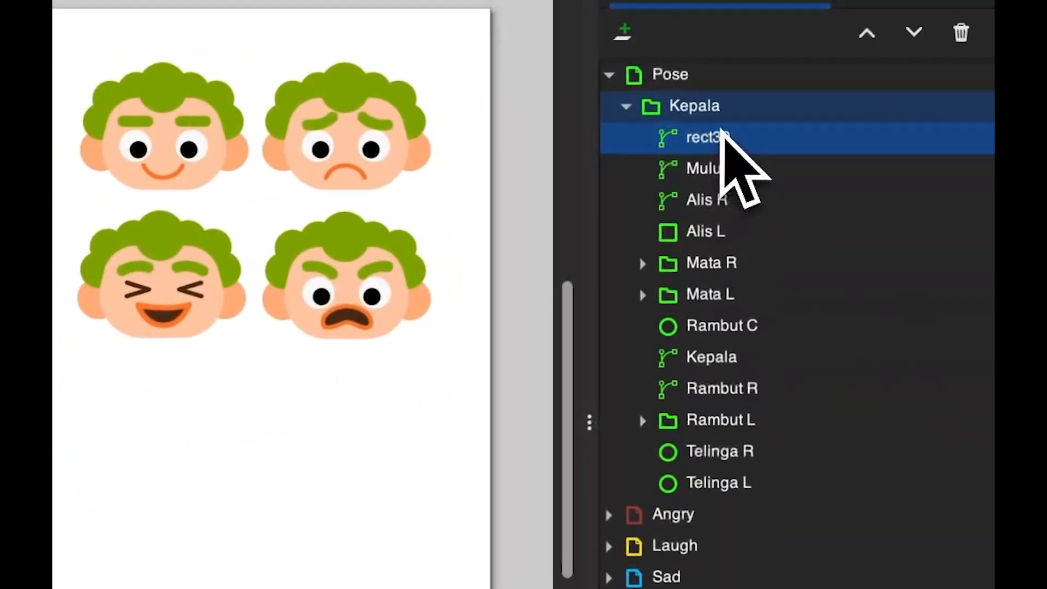
double_click(723, 141)
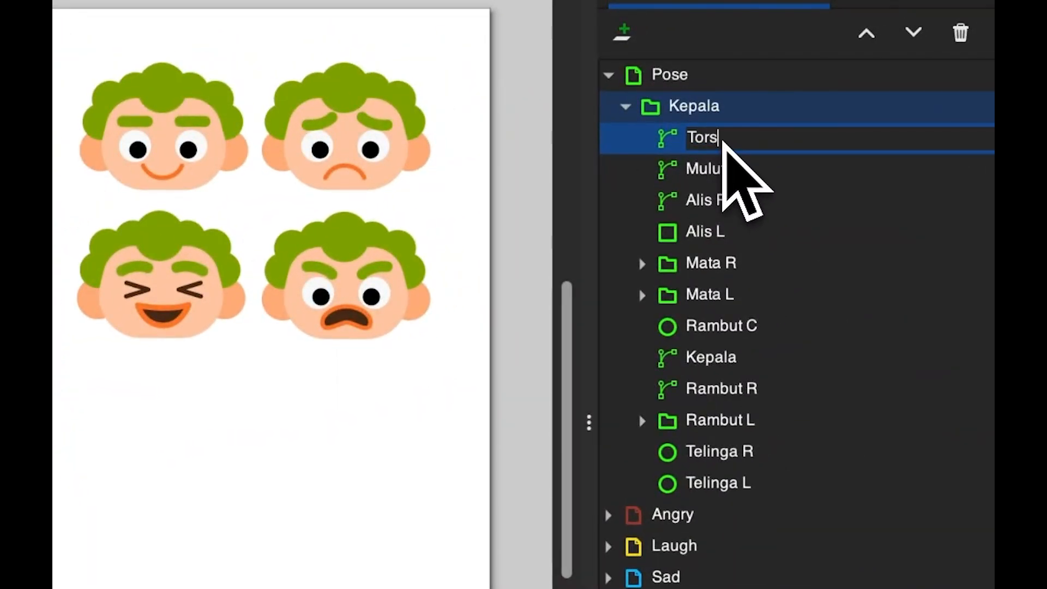
key("Return")
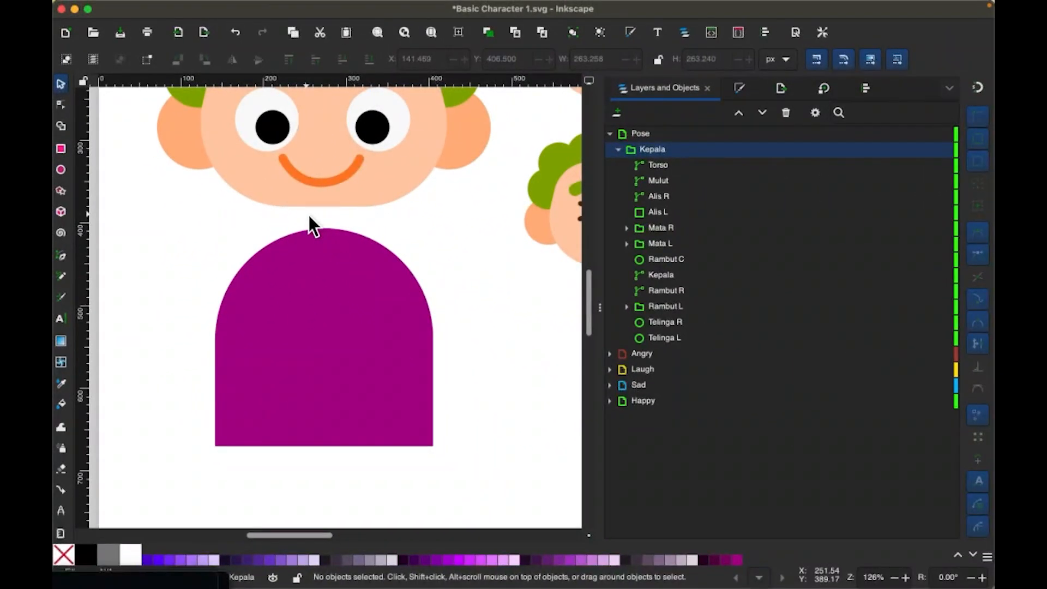
Draw a light-orange rounded rectangle about 80 px high as the neck, overlapping the chin and the torso
key("r")
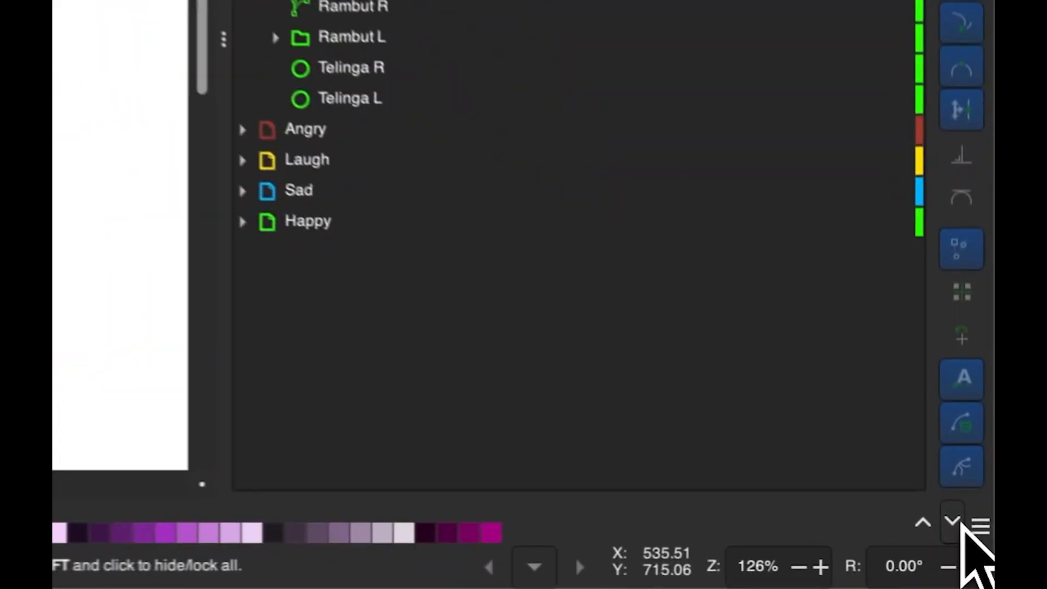
left_click(926, 520)
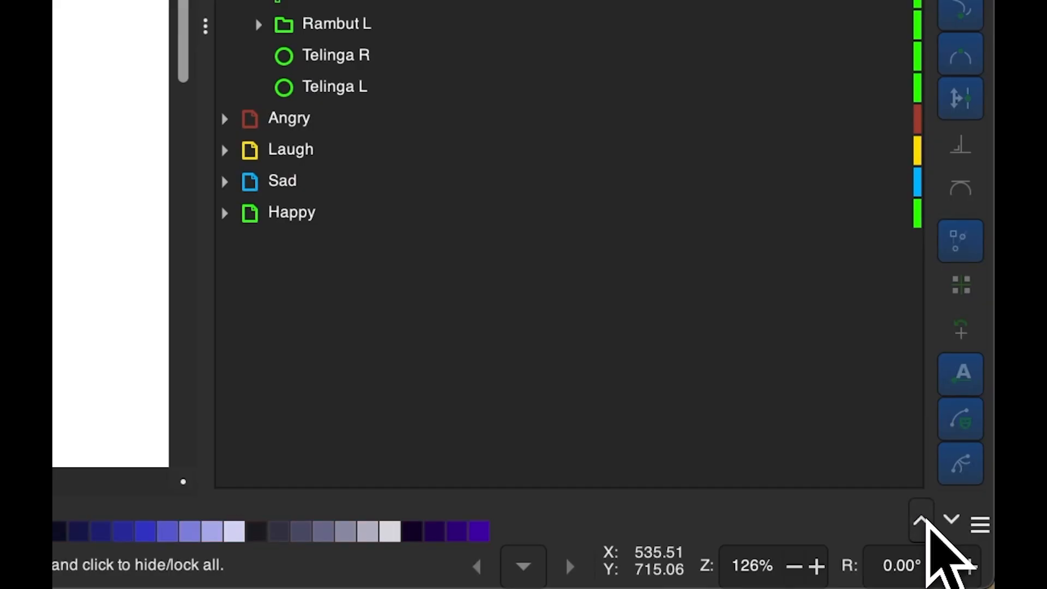
left_click(926, 520)
left_click(927, 519)
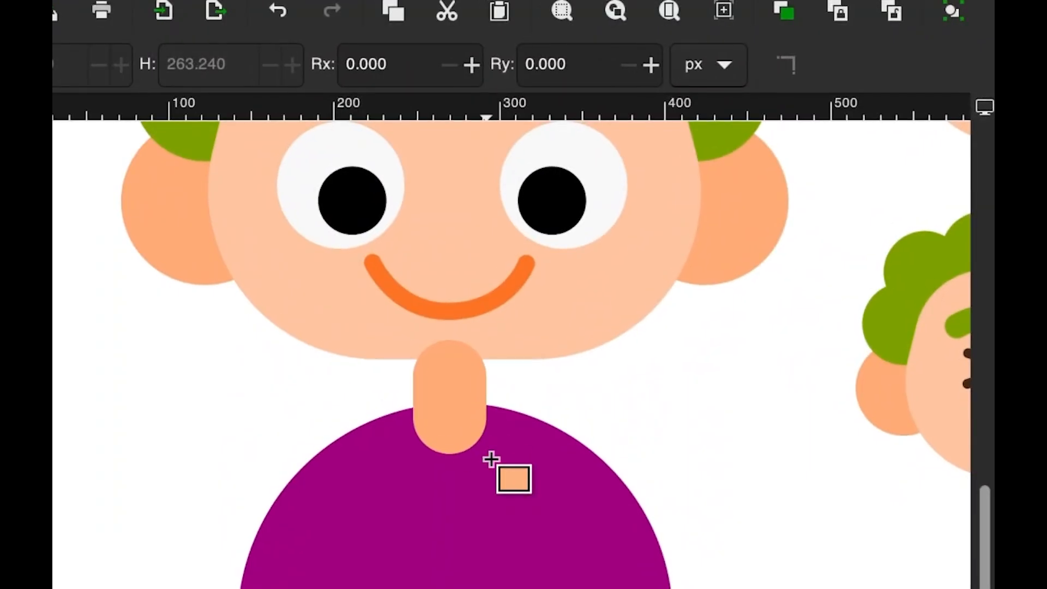
left_click_drag(491, 459, 491, 472)
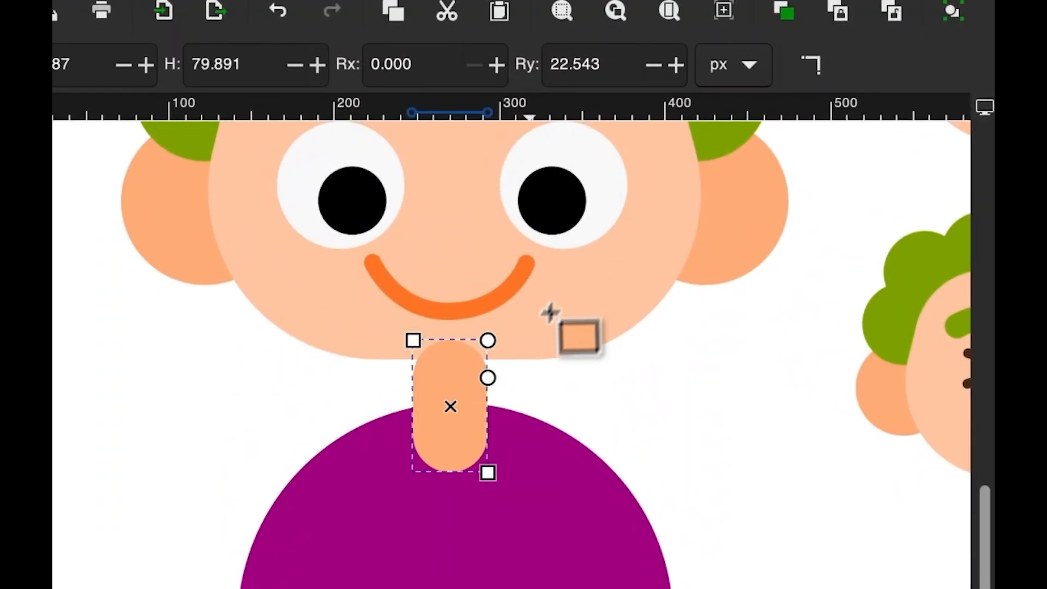
Give the neck rectangle square corners, shift it slightly towards the chin's centre, and shorten it to about 58.5 px high
left_click_drag(487, 378, 501, 318)
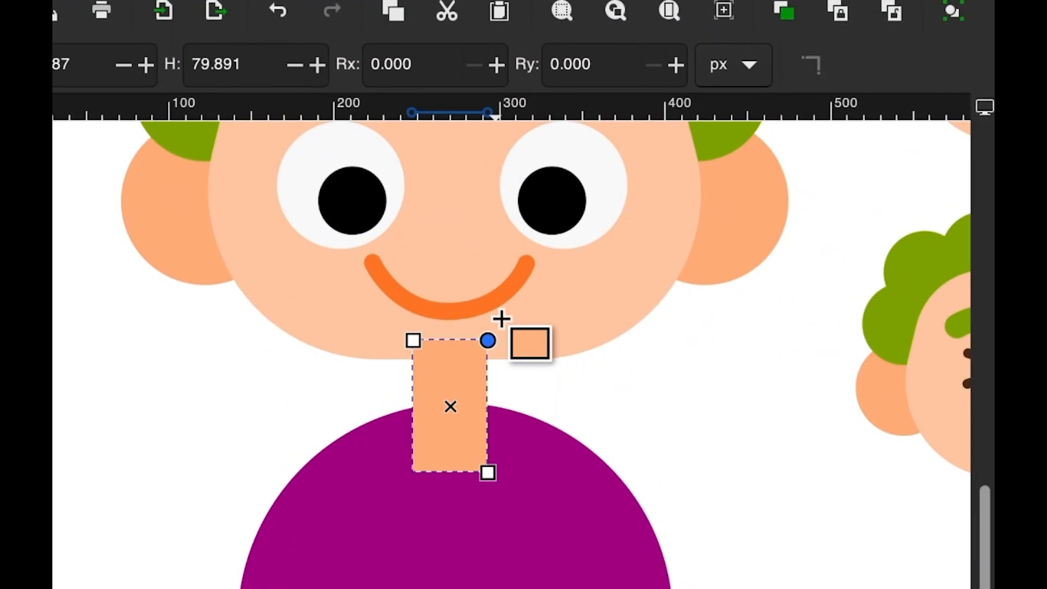
key("s")
mouse_move(453, 420)
left_mouse_down()
mouse_move(466, 420)
mouse_move(464, 409)
left_mouse_up()
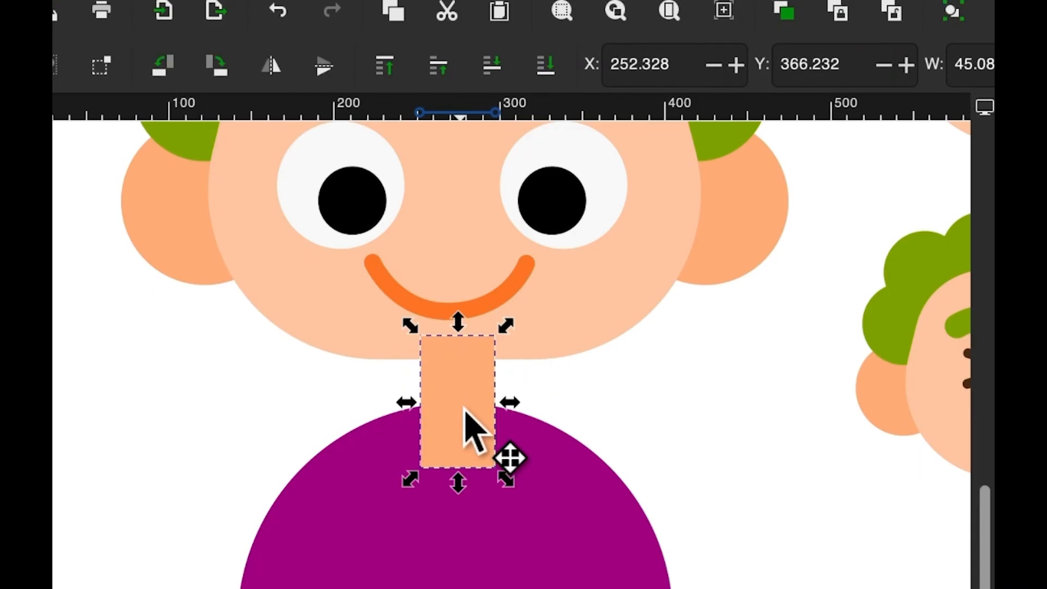
left_click_drag(458, 481, 461, 444)
left_click(670, 442)
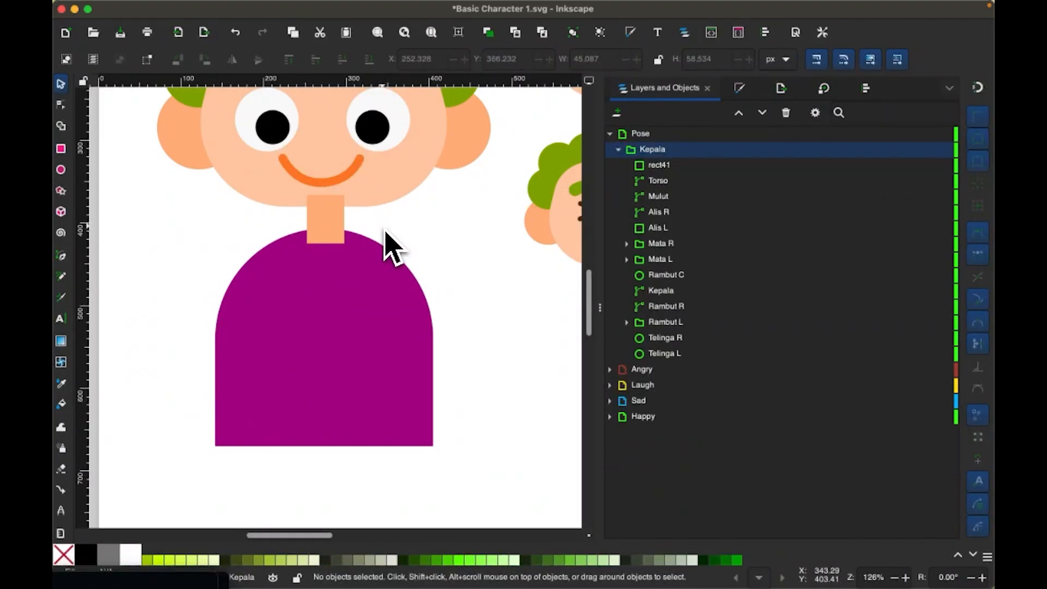
Draw a light-orange ellipse about 96.5 by 63.3 px across the neck's base and place it behind the neck rectangle
key("e")
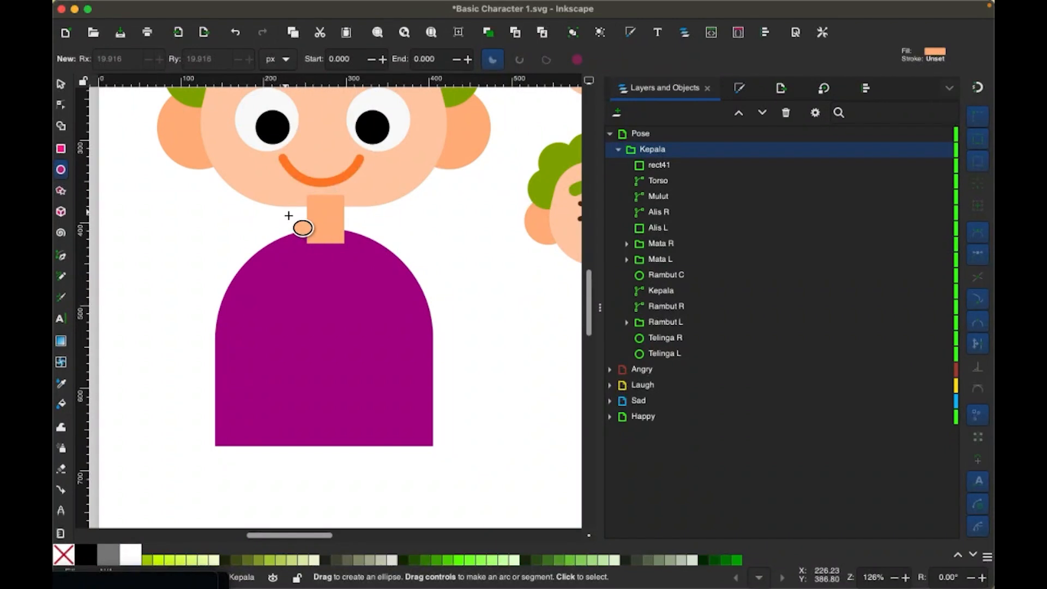
left_click_drag(288, 215, 360, 270)
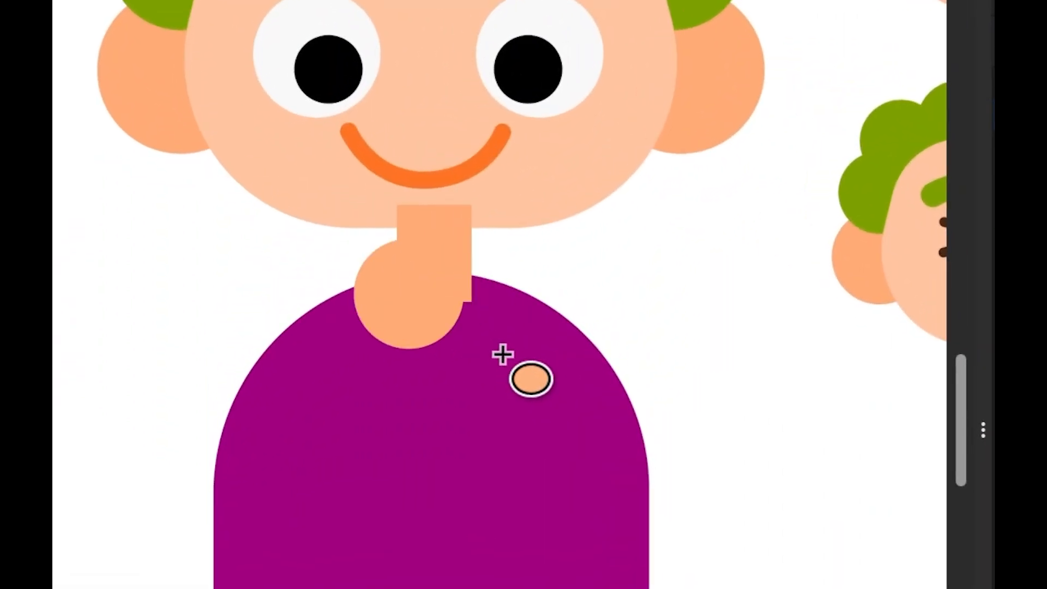
left_click_drag(502, 355, 519, 350)
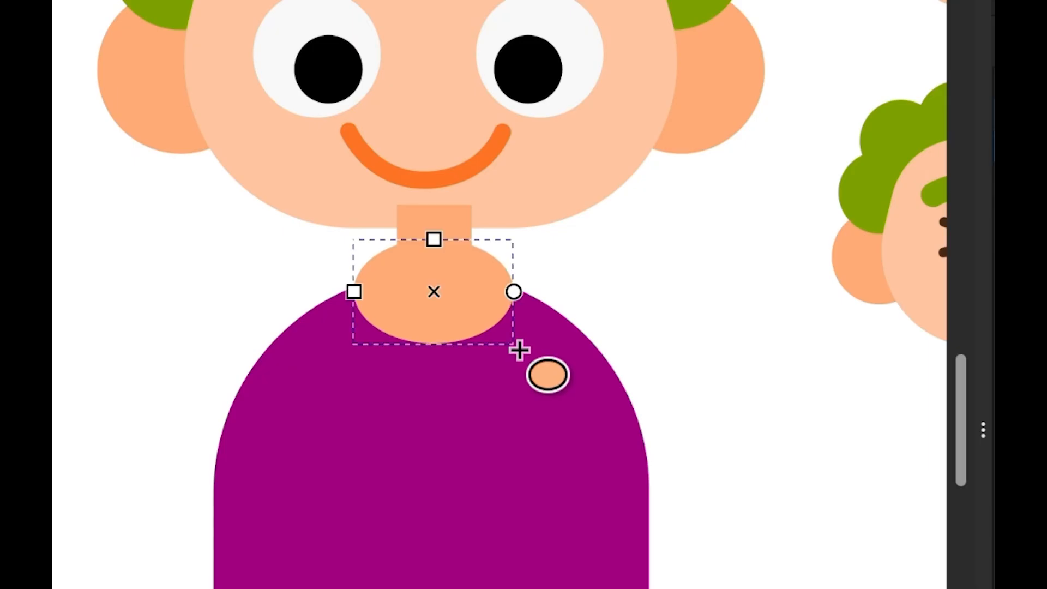
key("s")
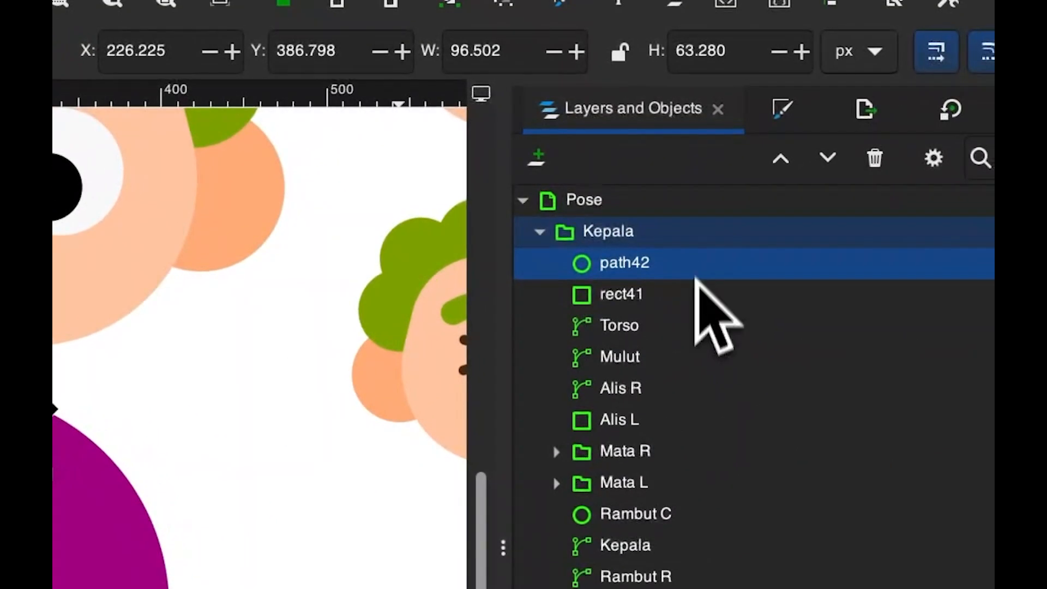
left_click_drag(696, 269, 697, 328)
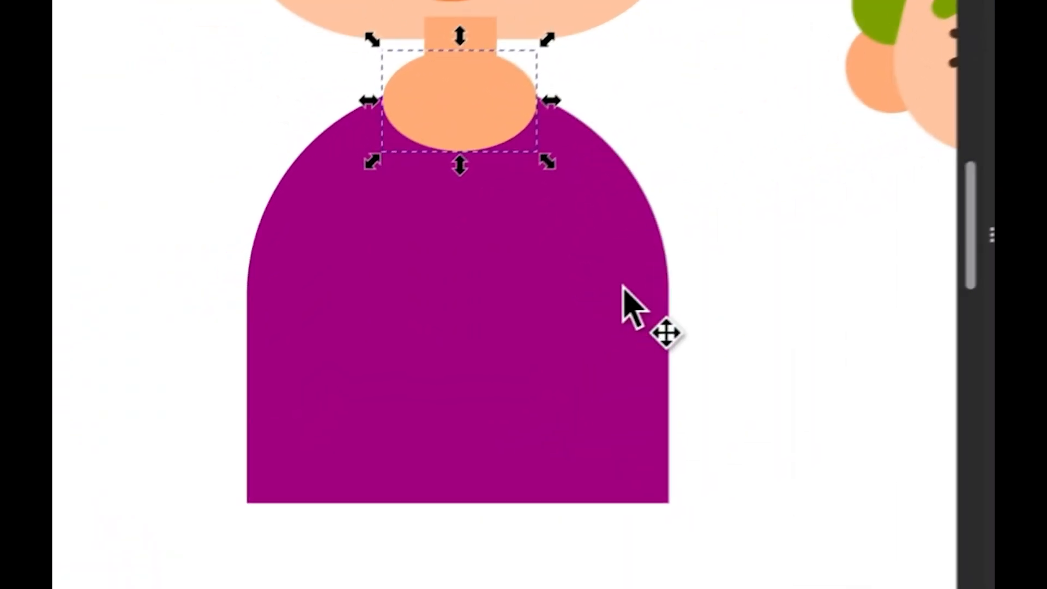
Duplicate the Torso shape and bring the copy to the top of the stacking order in the Kepala group
left_click(364, 337)
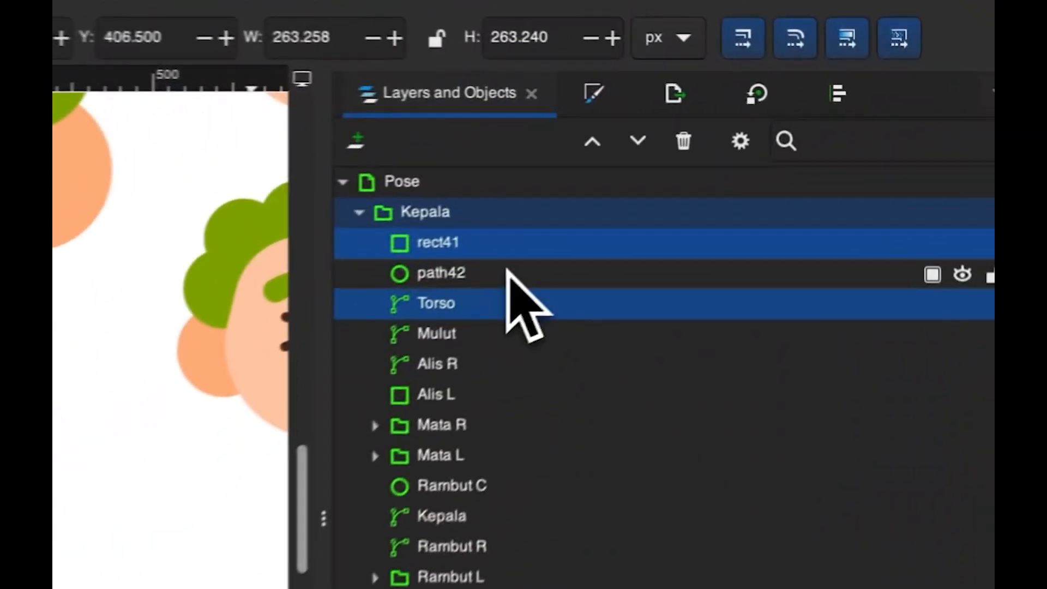
left_click(703, 184)
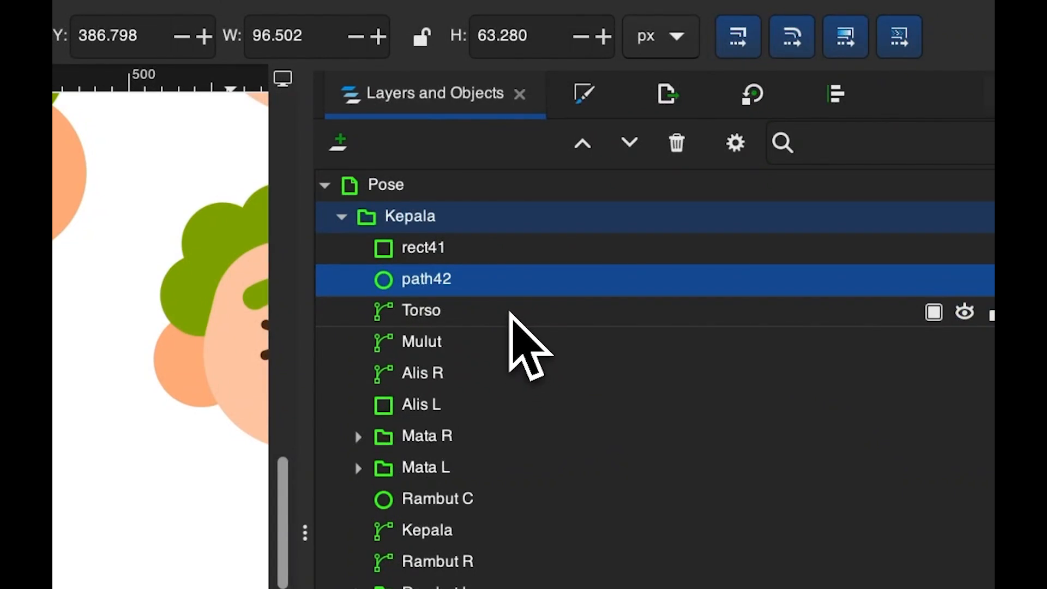
left_click(518, 313)
left_click(532, 288)
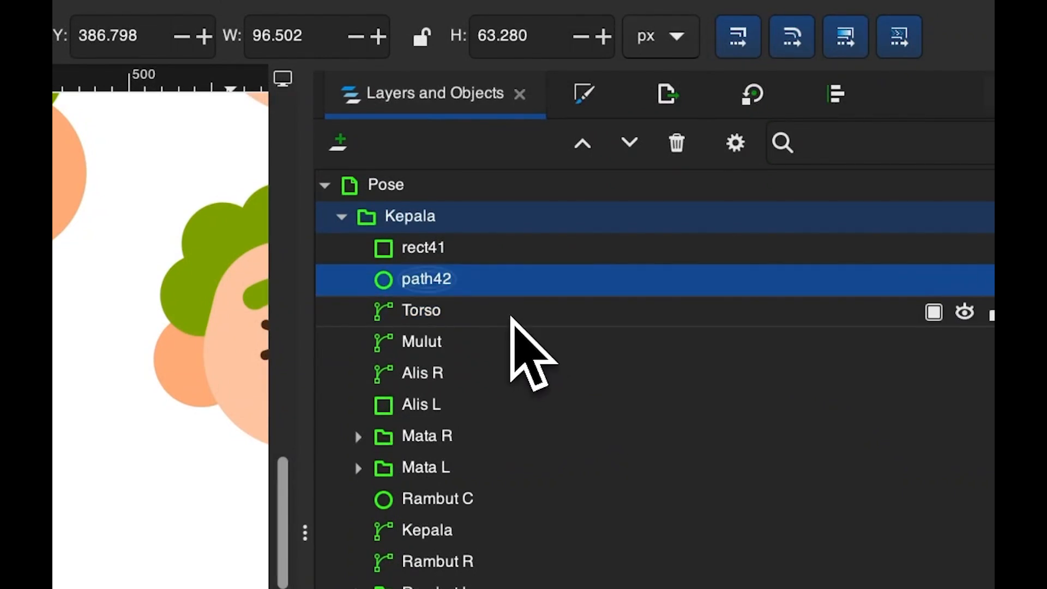
left_click(511, 315)
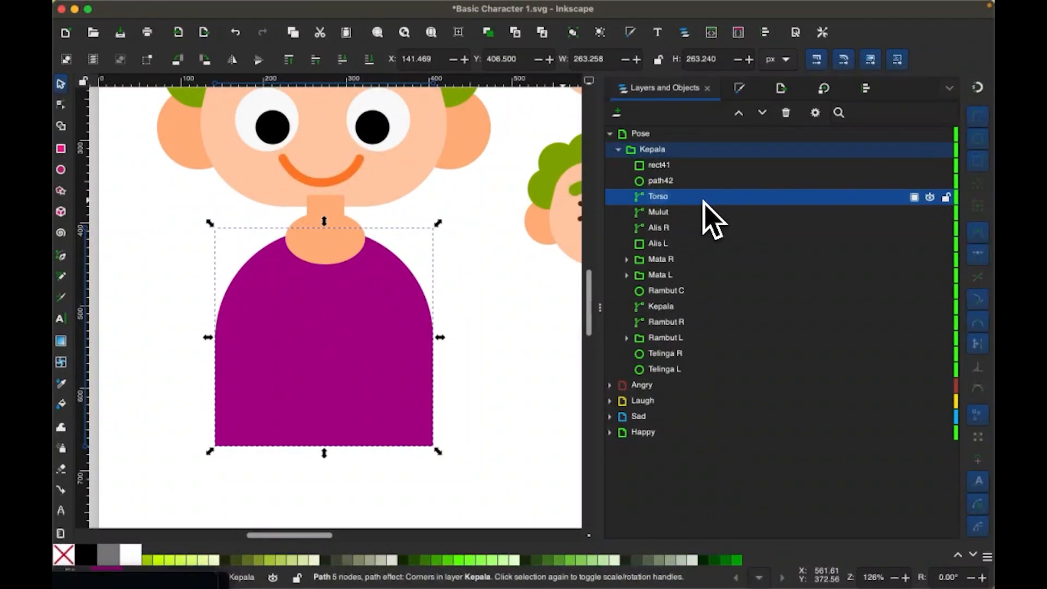
key("Home")
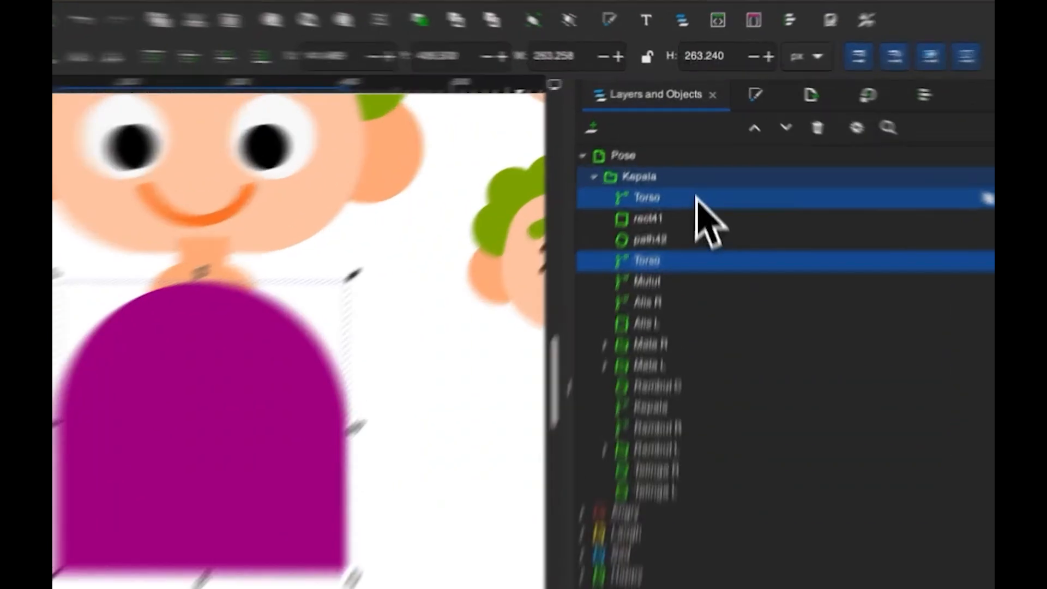
Try to cut a neckline by applying Intersection to the base ellipse and the front Torso copy
mouse_move(696, 166)
left_mouse_down()
mouse_move(688, 197)
mouse_move(702, 163)
left_mouse_up()
left_click_drag(710, 259, 712, 267)
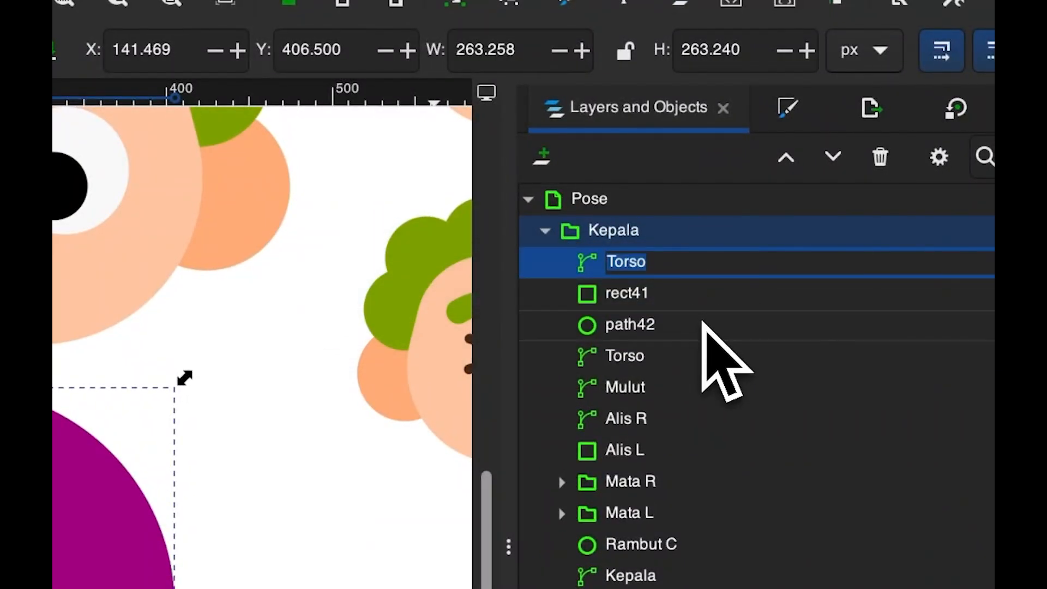
left_click(706, 326)
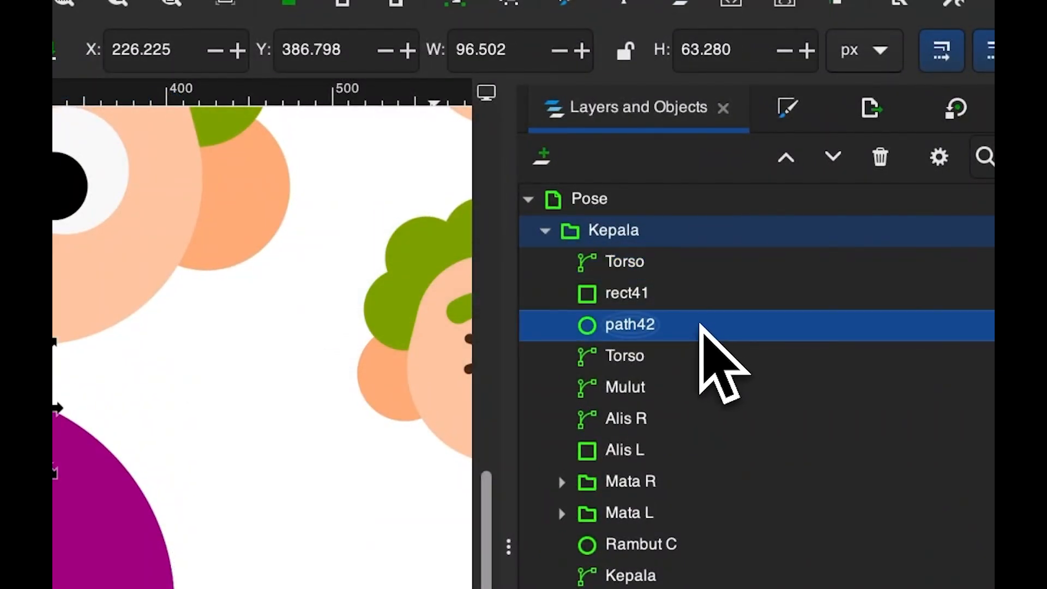
left_click(704, 270, "ctrl")
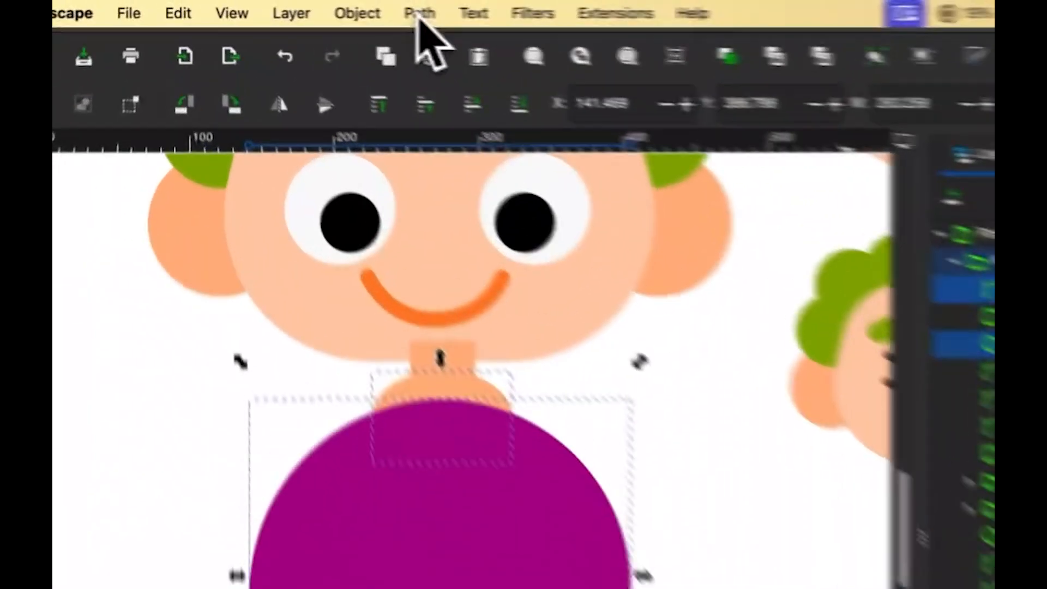
left_click(419, 18)
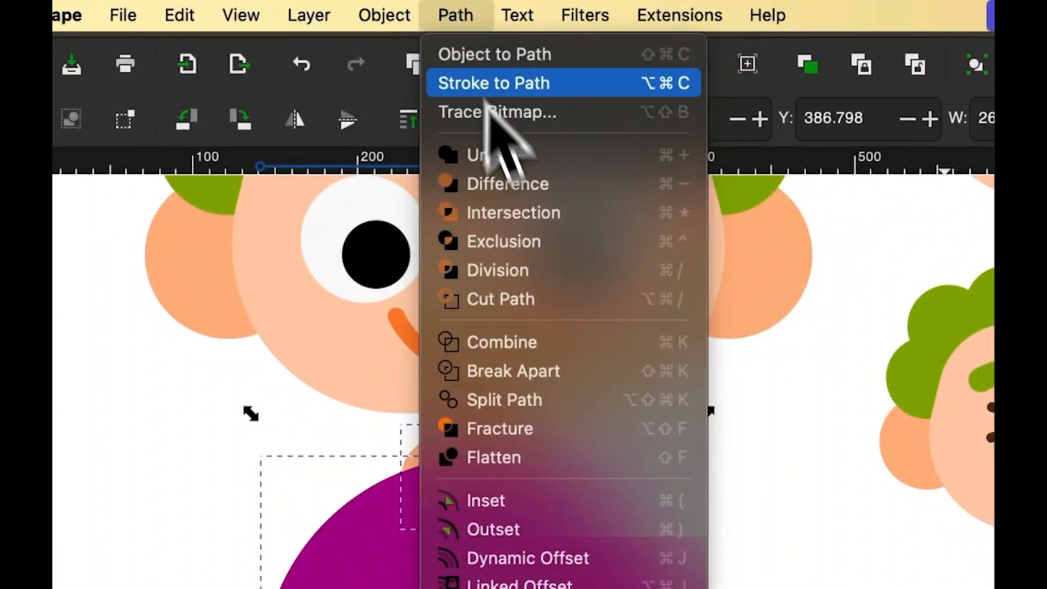
left_click(548, 218)
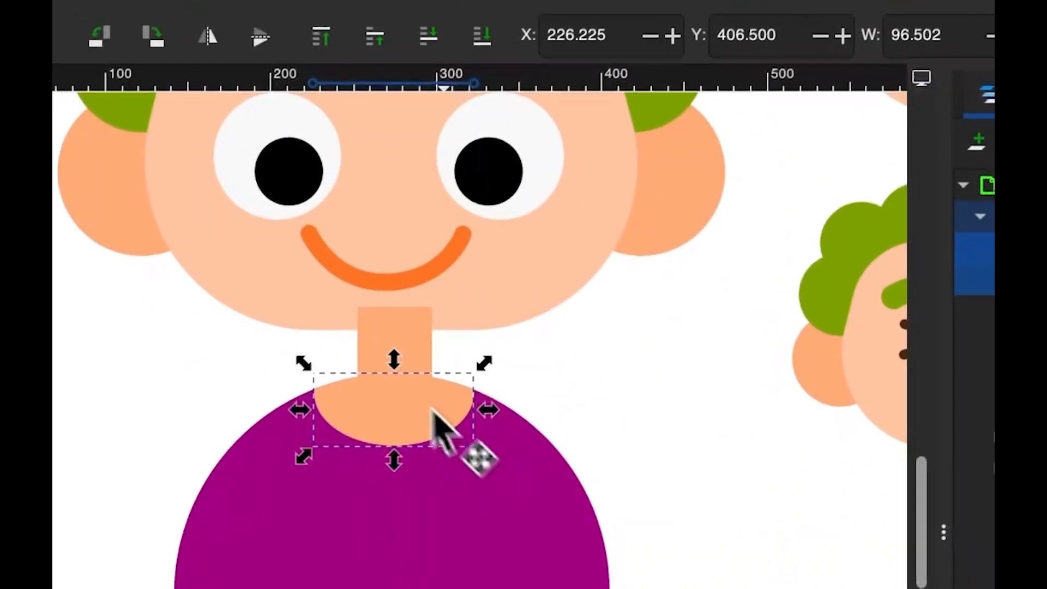
left_click_drag(404, 420, 561, 420)
key("Escape")
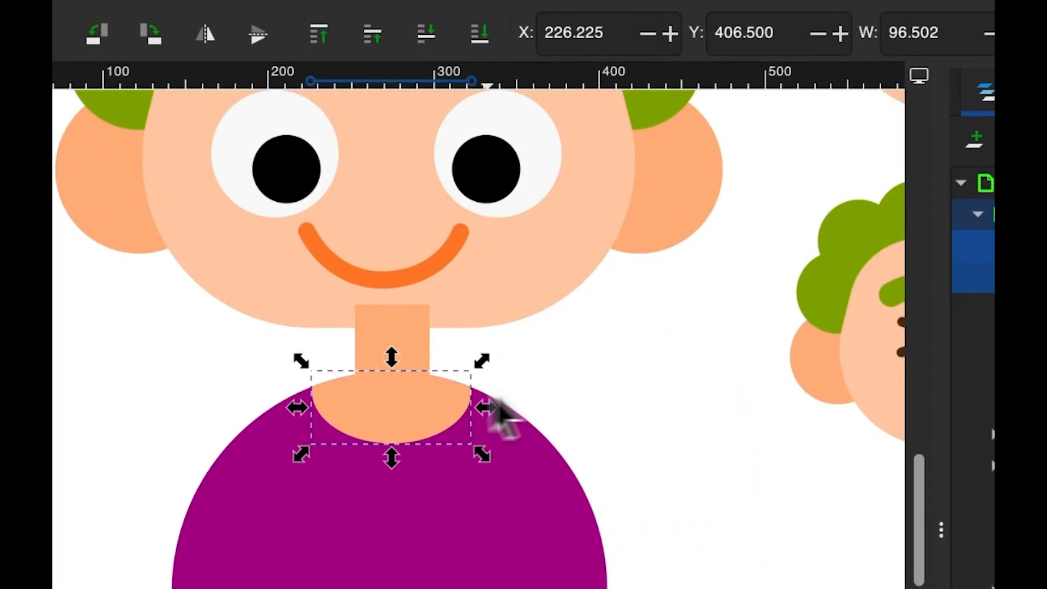
left_click(613, 409)
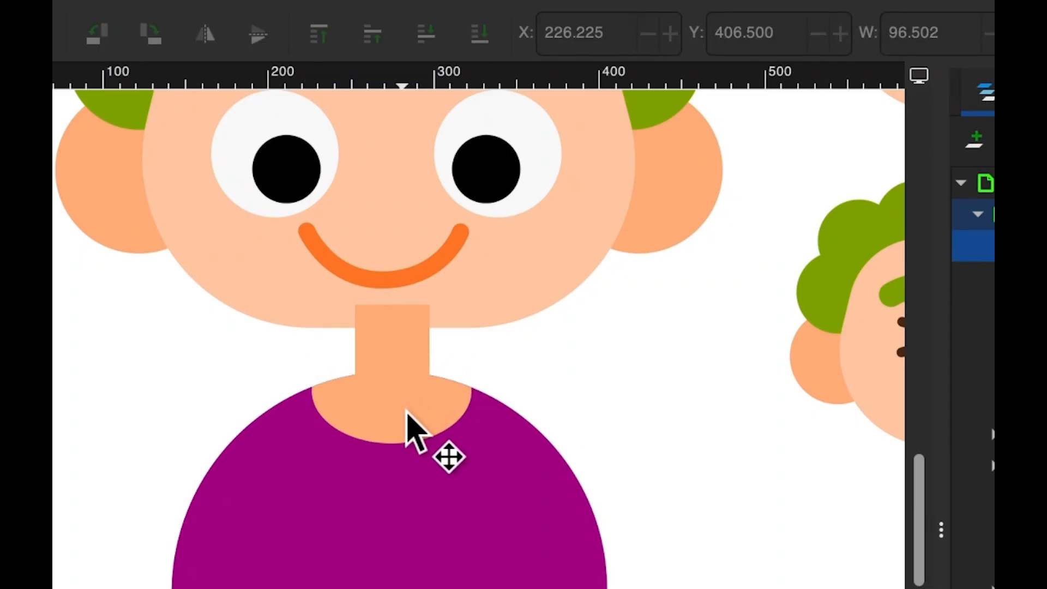
Undo the intersection of the ellipse and the front Torso copy
left_click(406, 411)
left_click(421, 434)
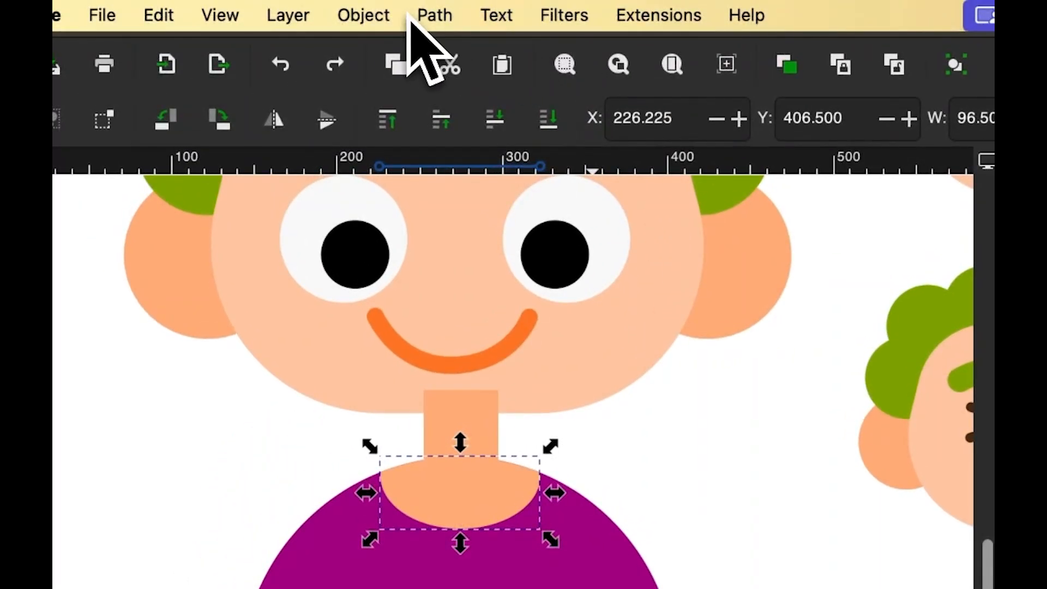
left_click(422, 16)
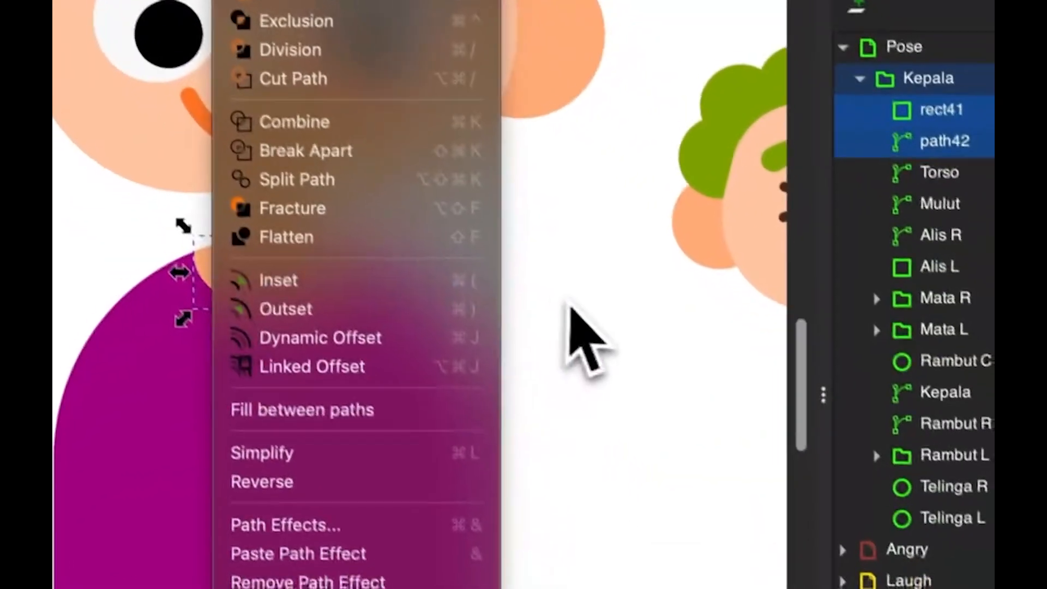
left_click(754, 525)
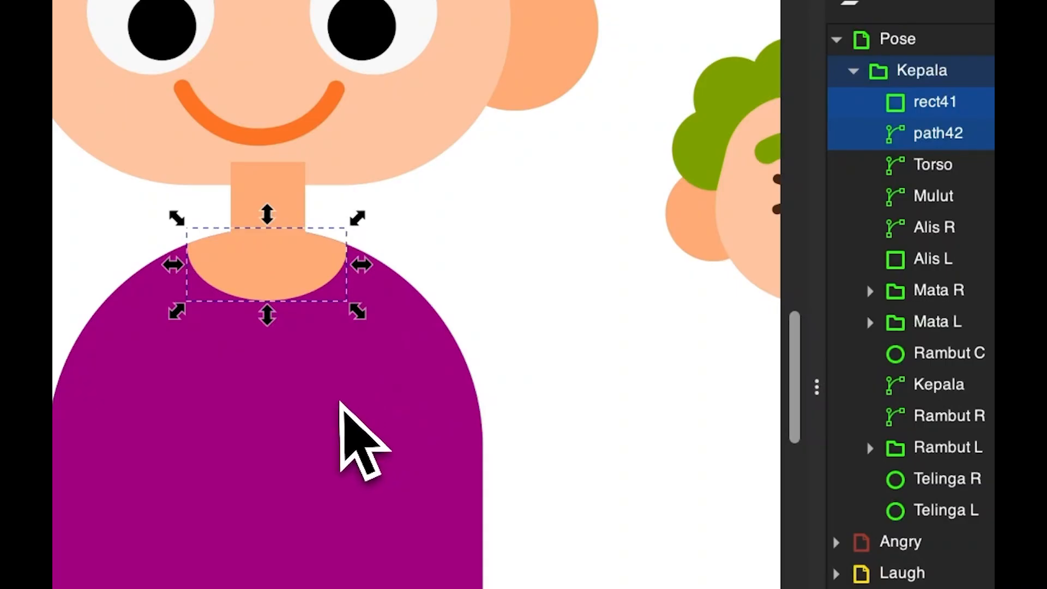
key("ctrl+z")
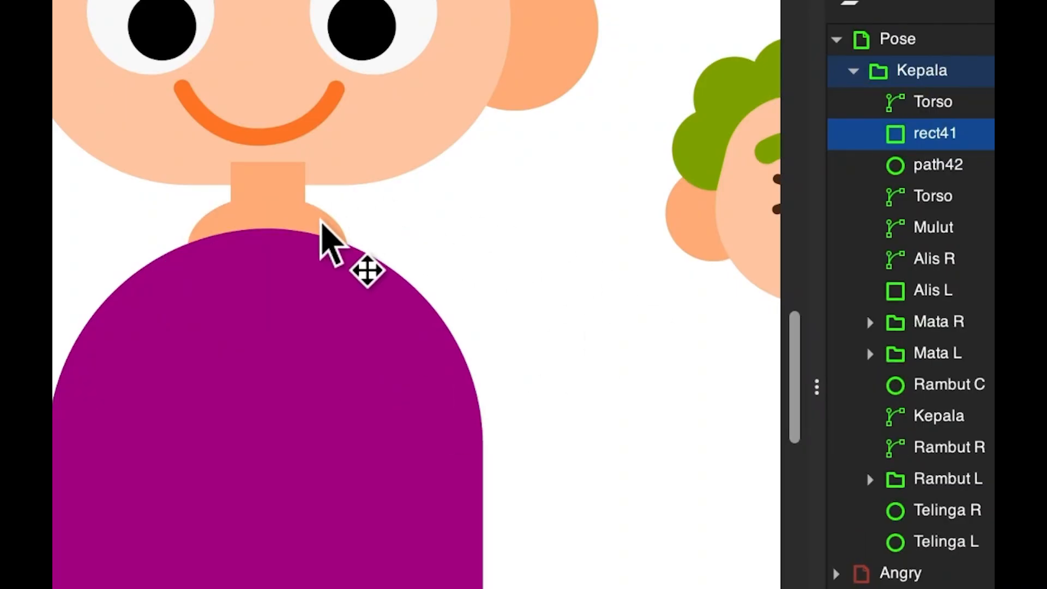
Use Shape Builder in delete mode on the ellipse and front Torso copy, keeping only their overlapping neckline area
left_click(322, 226, "shift")
left_click(363, 392, "shift")
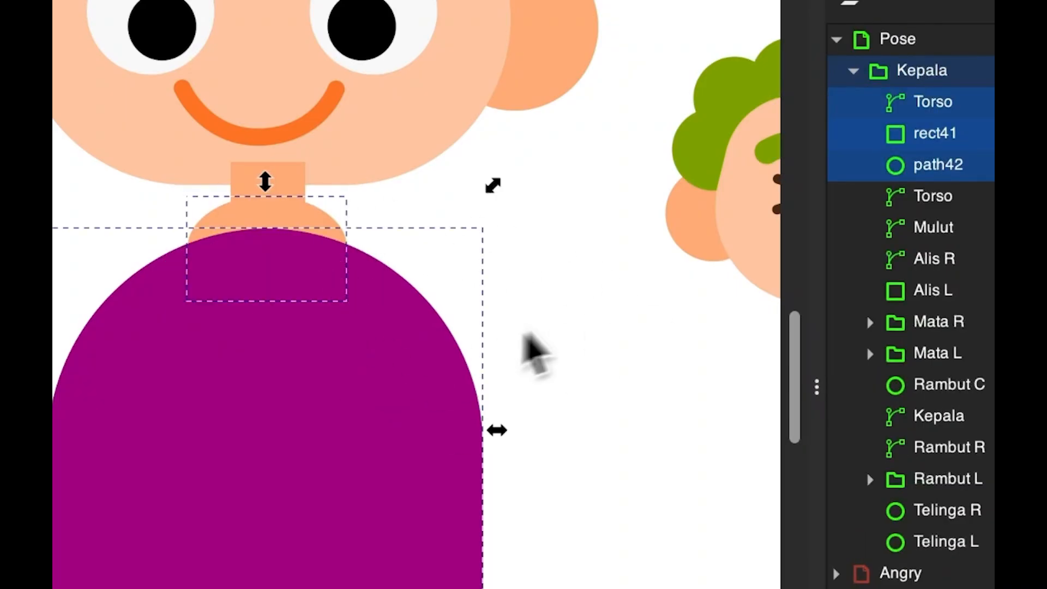
left_click(588, 311)
left_click(335, 223)
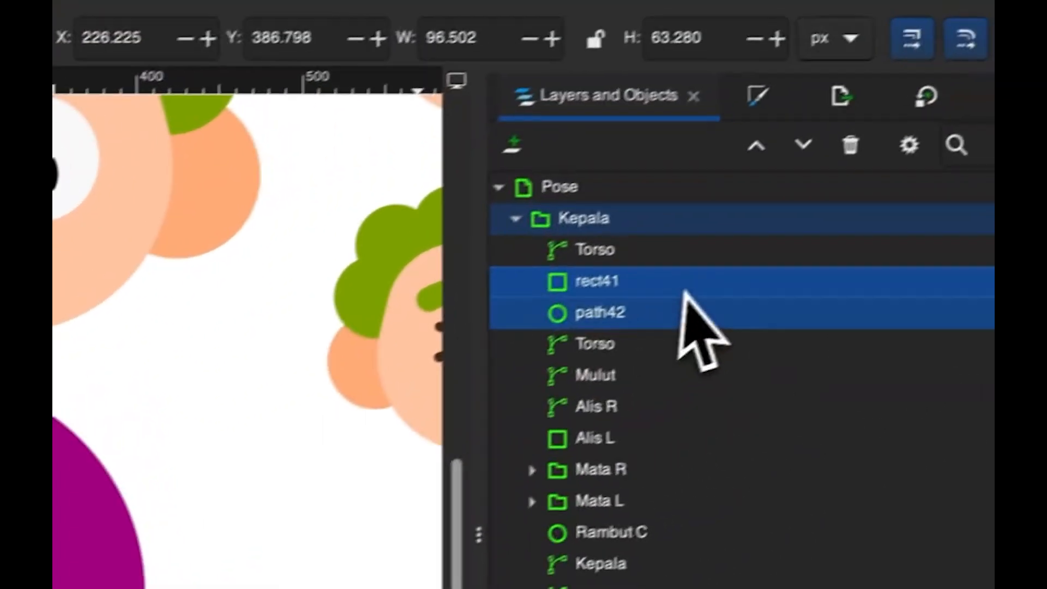
left_click(988, 138)
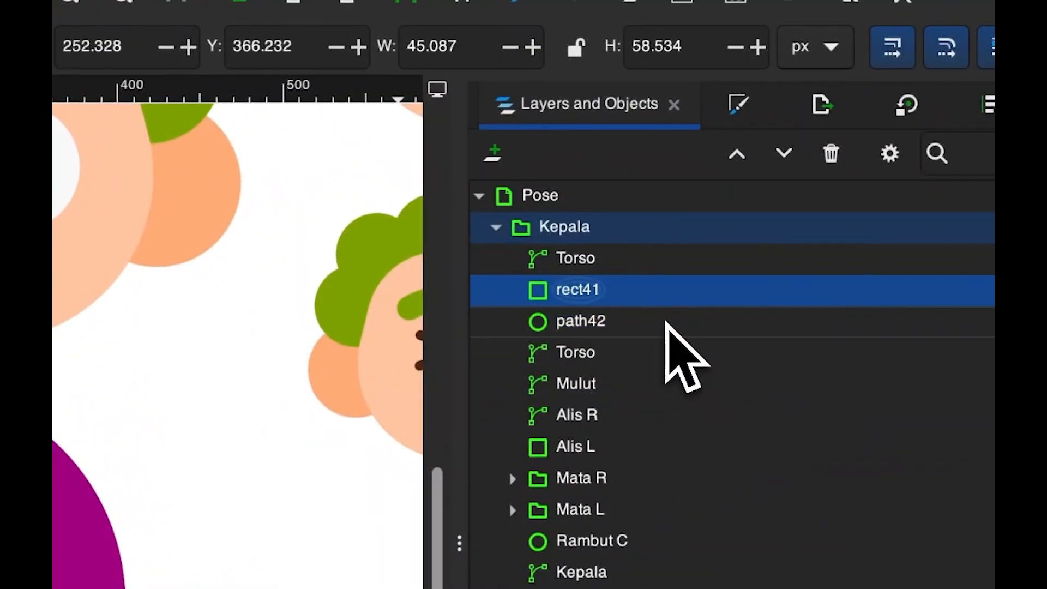
left_click(666, 323)
left_click(670, 261, "ctrl")
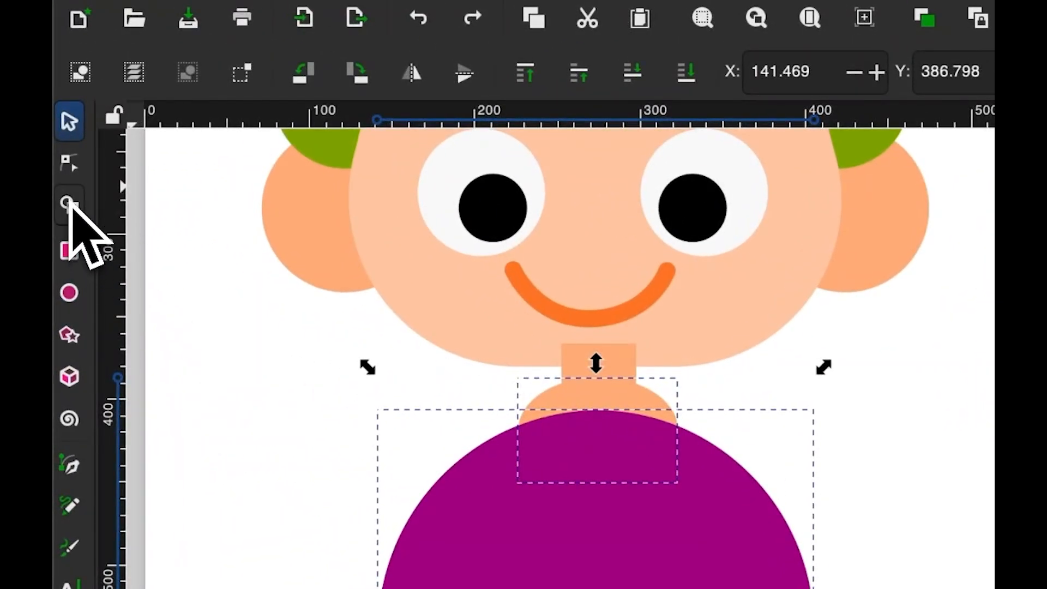
left_click(70, 213)
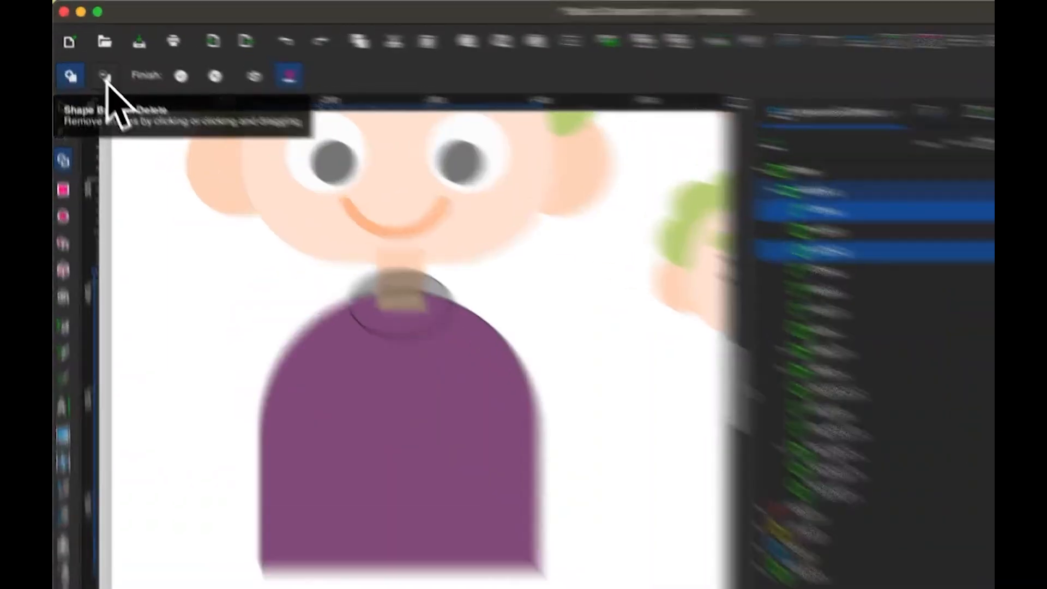
left_click(94, 60)
left_click(628, 439)
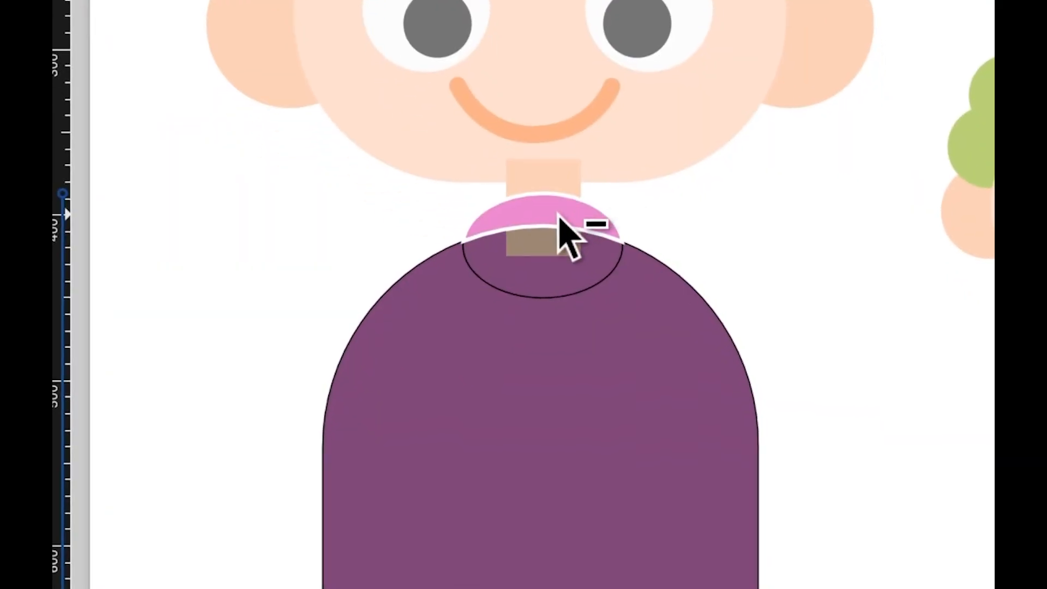
left_click(562, 224)
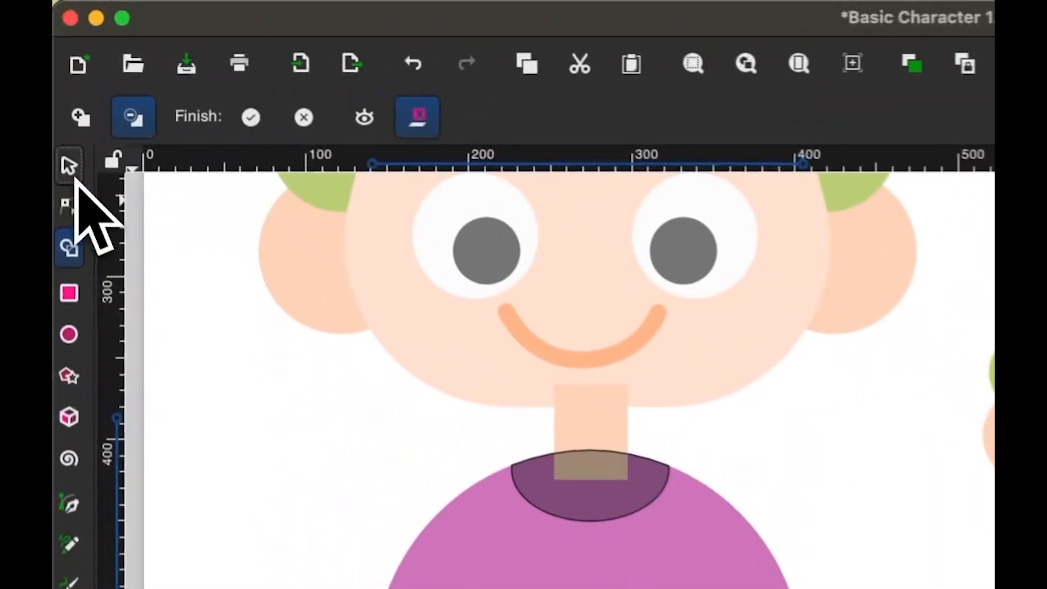
left_click(61, 83)
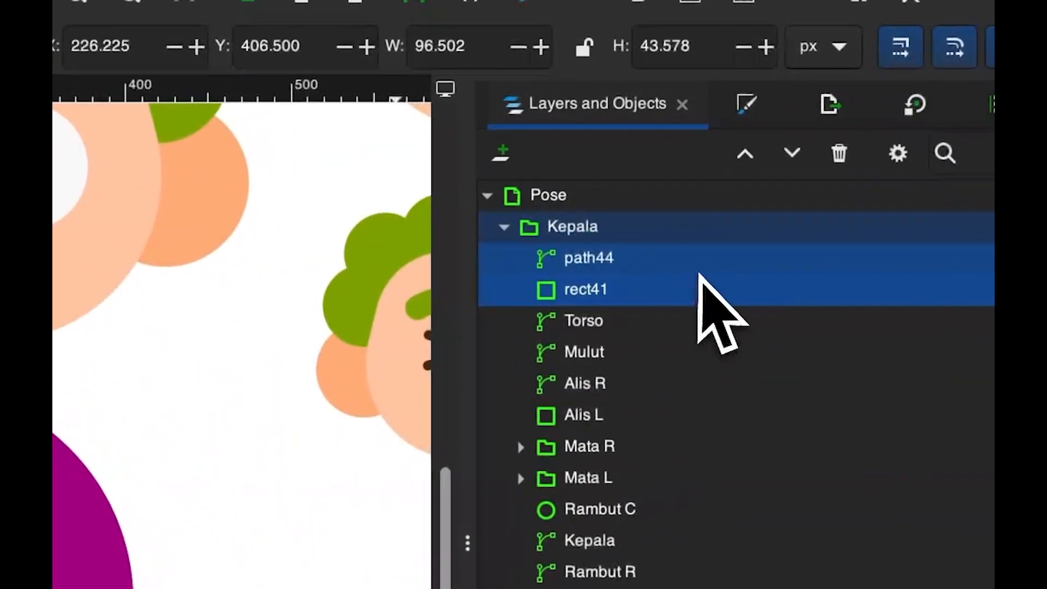
Move the neckline shape below Torso in the stacking order and select the neck rectangle
left_click(677, 260)
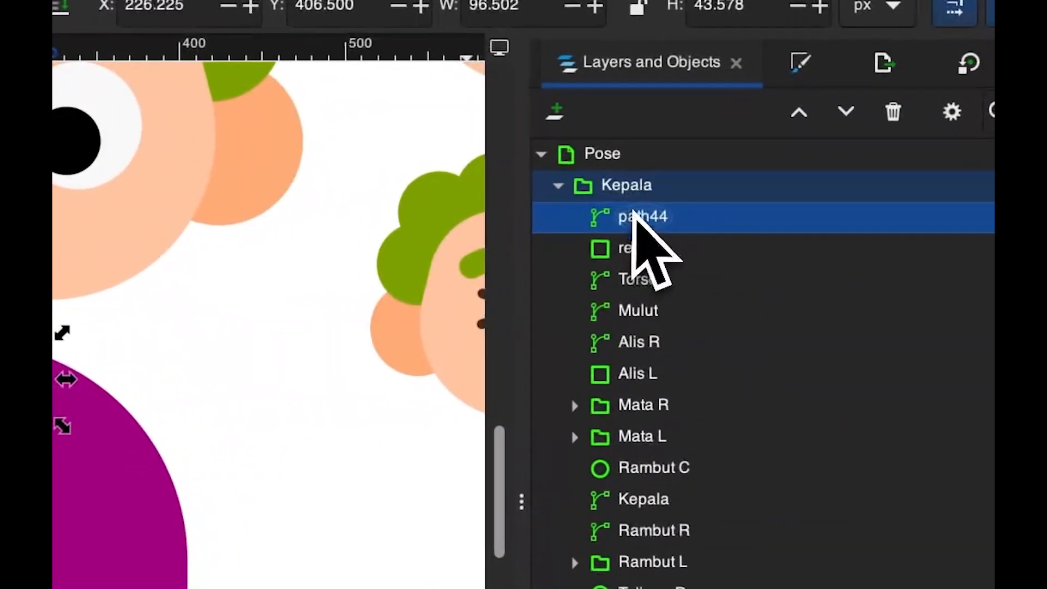
double_click(579, 259)
left_click_drag(622, 256, 627, 280)
left_click(662, 276)
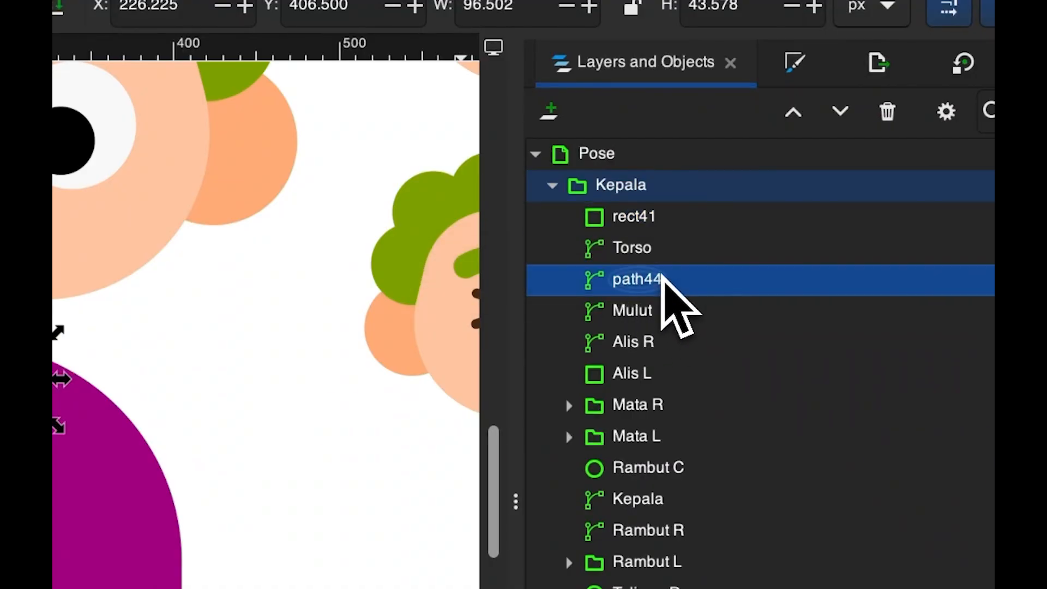
left_click(694, 233)
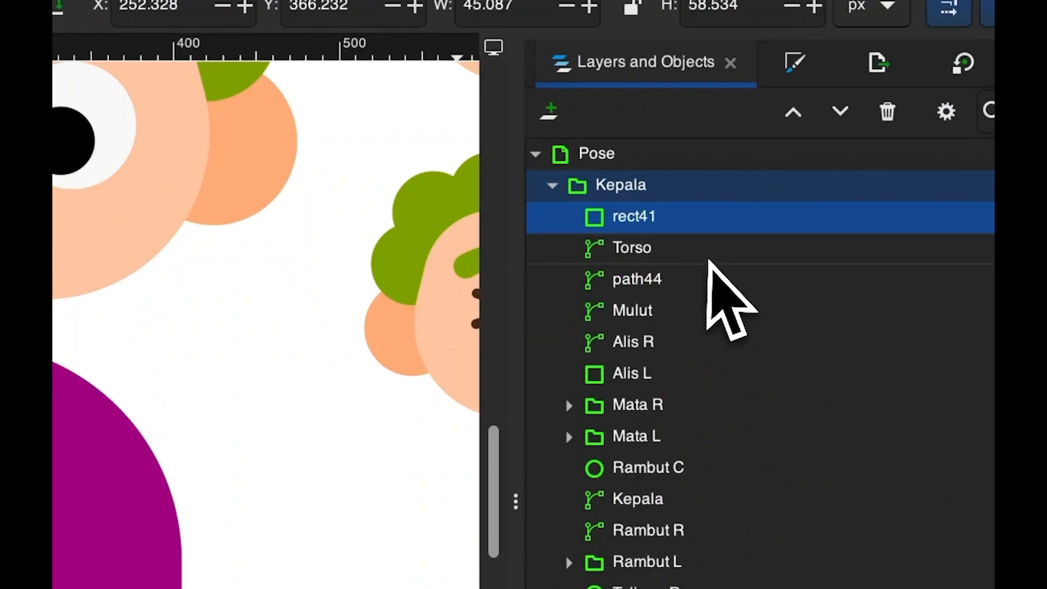
Match the neckline shape's fill to the neck colour with the Dropper and move it above Torso in the stacking order
left_click(708, 260)
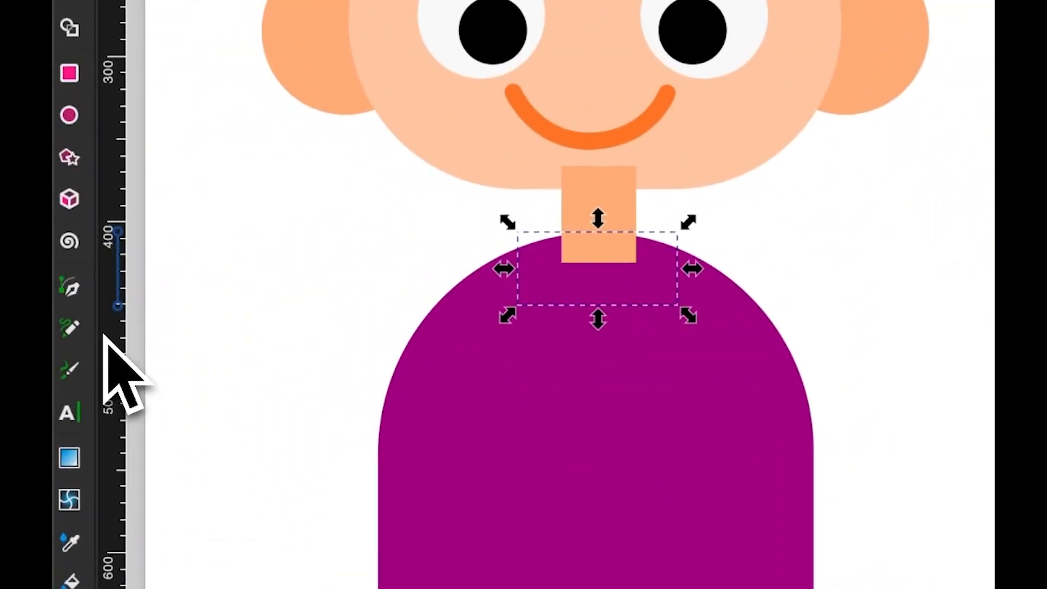
left_click(69, 541)
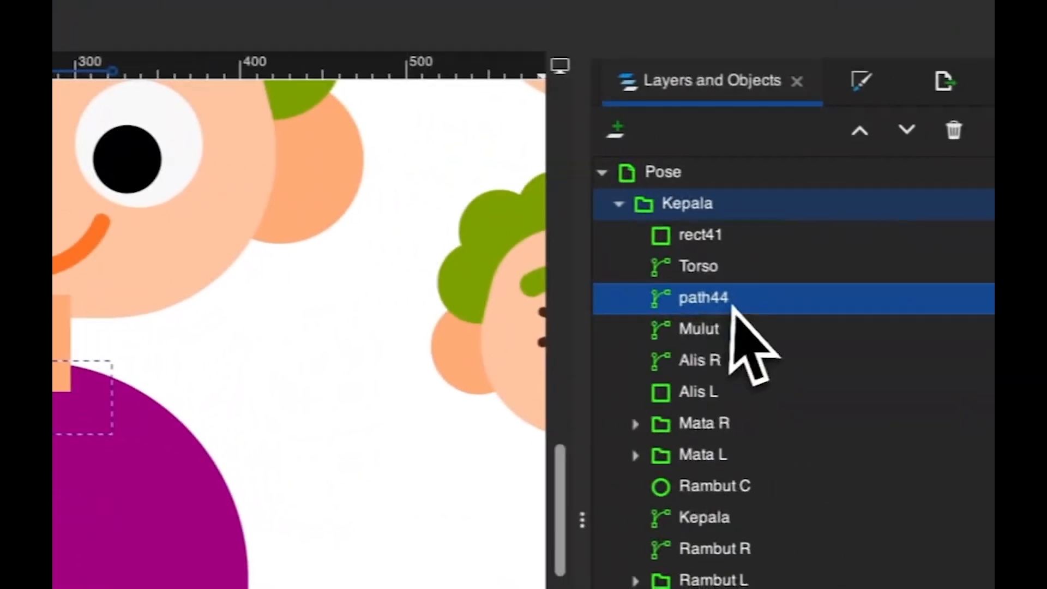
double_click(966, 308)
left_click_drag(965, 308, 966, 272)
left_click_drag(729, 251, 731, 246)
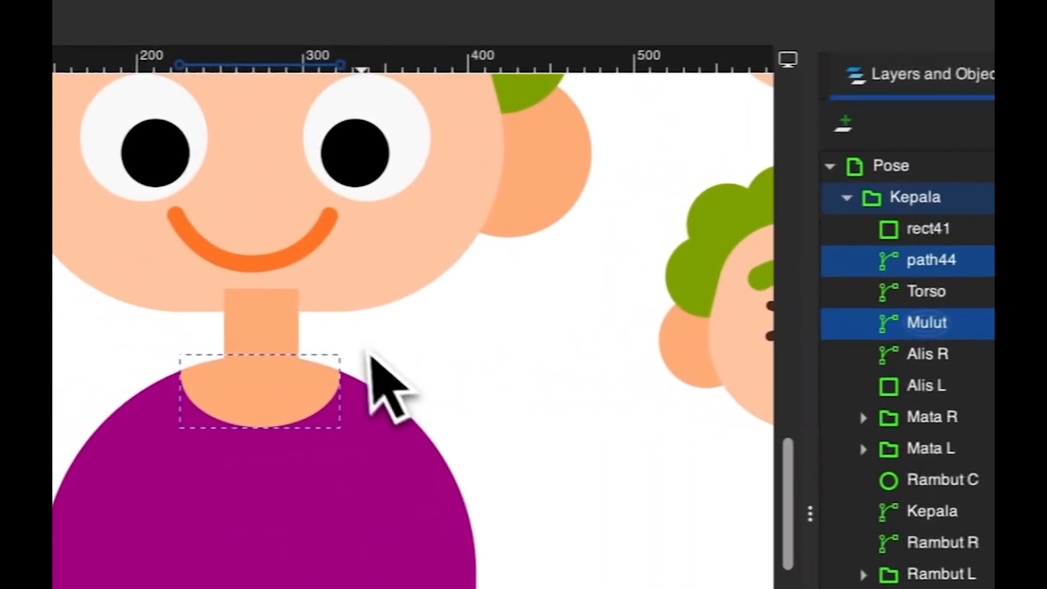
left_click(579, 352)
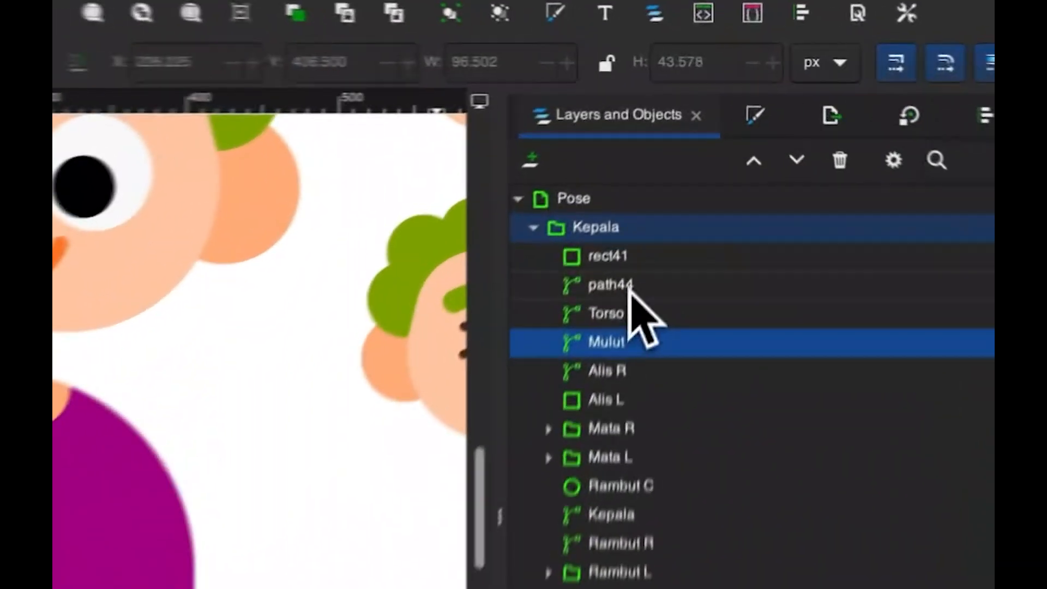
Group the neck rectangle with the neckline shape
double_click(674, 185)
left_click(724, 280, "shift")
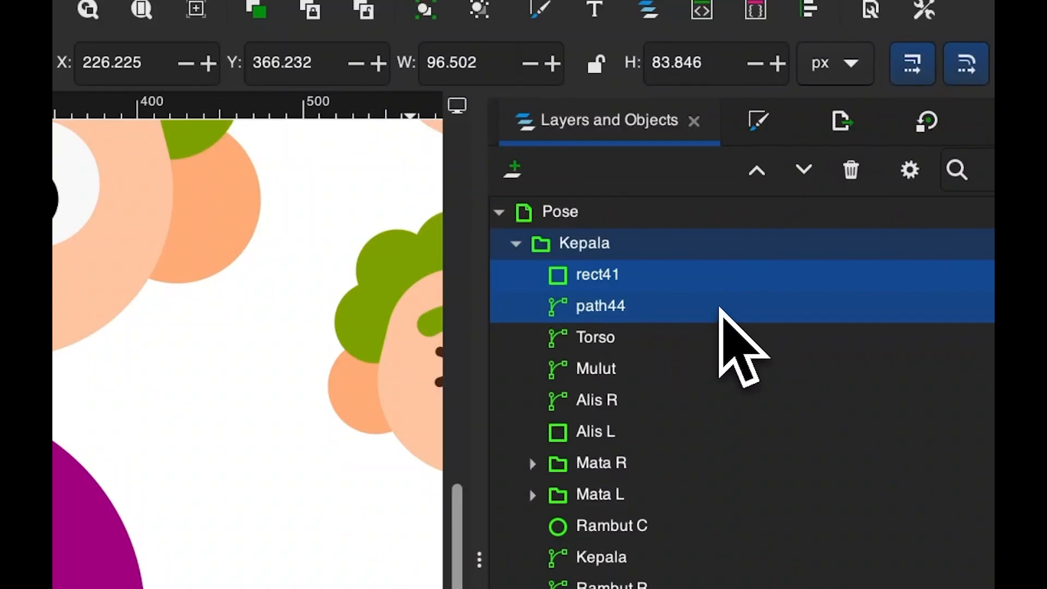
key("ctrl+g")
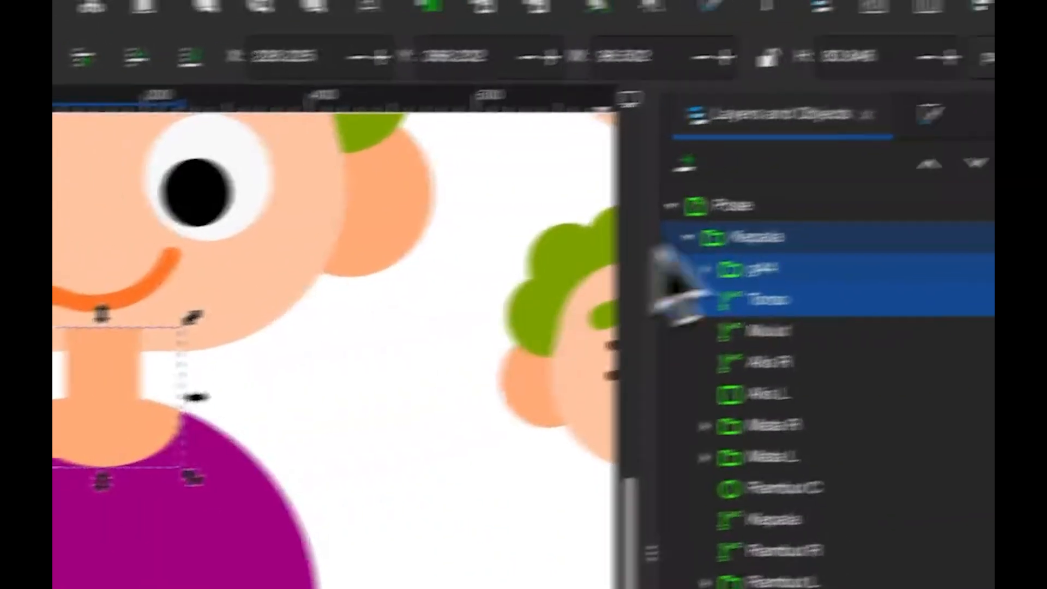
Rename the new neck group as Leher
double_click(616, 274)
left_click(644, 286)
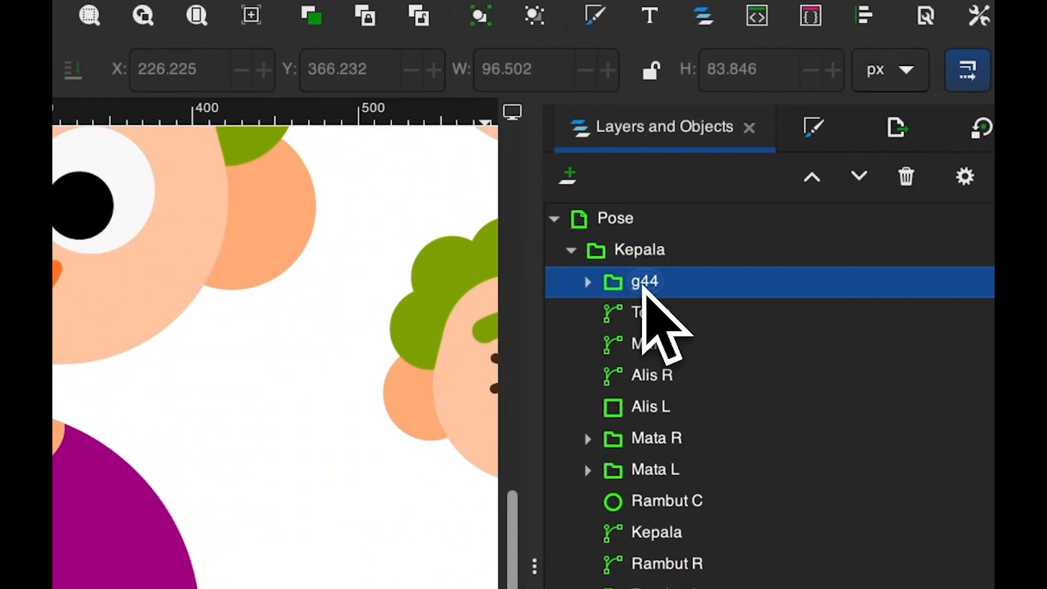
key("e")
double_click(643, 286)
left_click(642, 285)
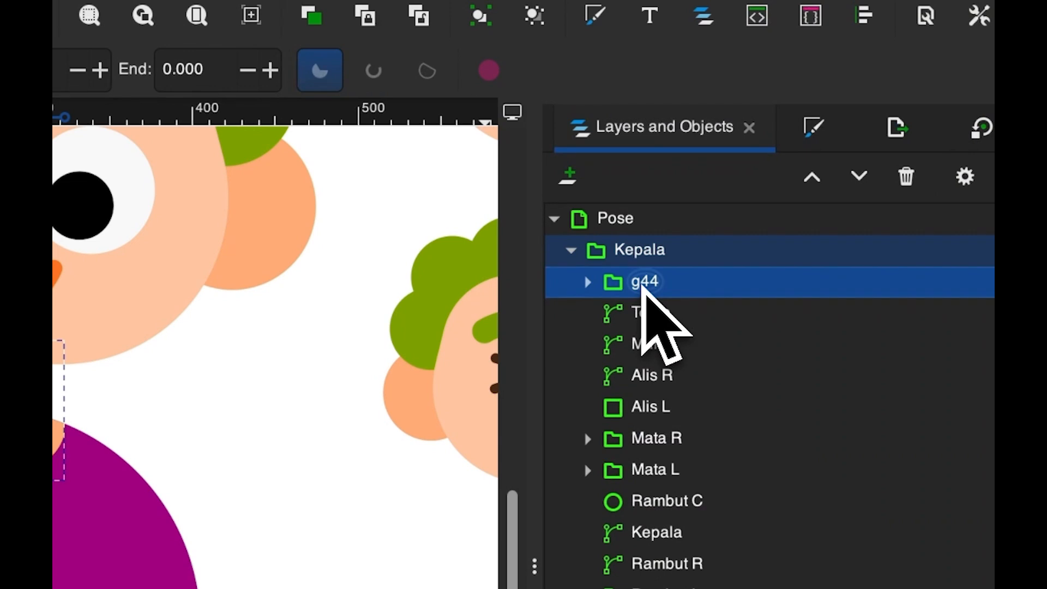
double_click(643, 285)
type("Lehe")
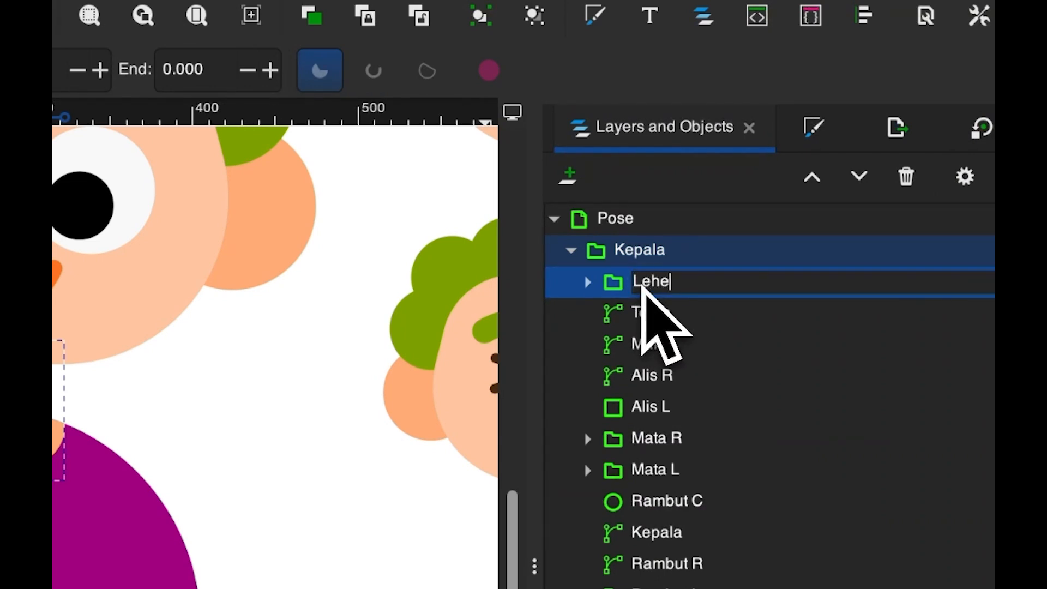
type("r")
key("Return")
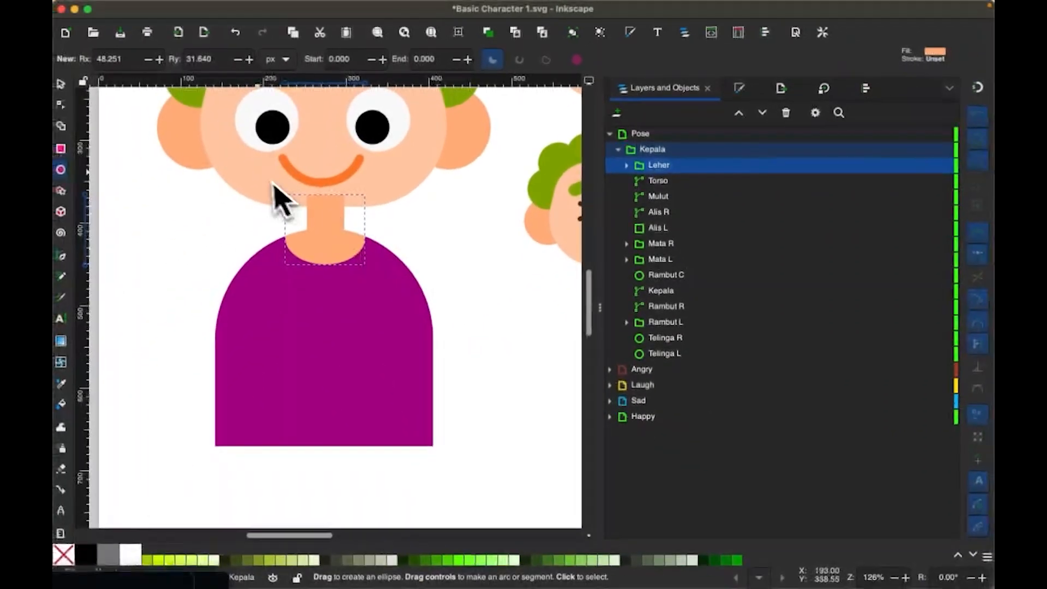
Group all the head parts from Mulut down to Telinga L, leaving out Leher and Torso
key("s")
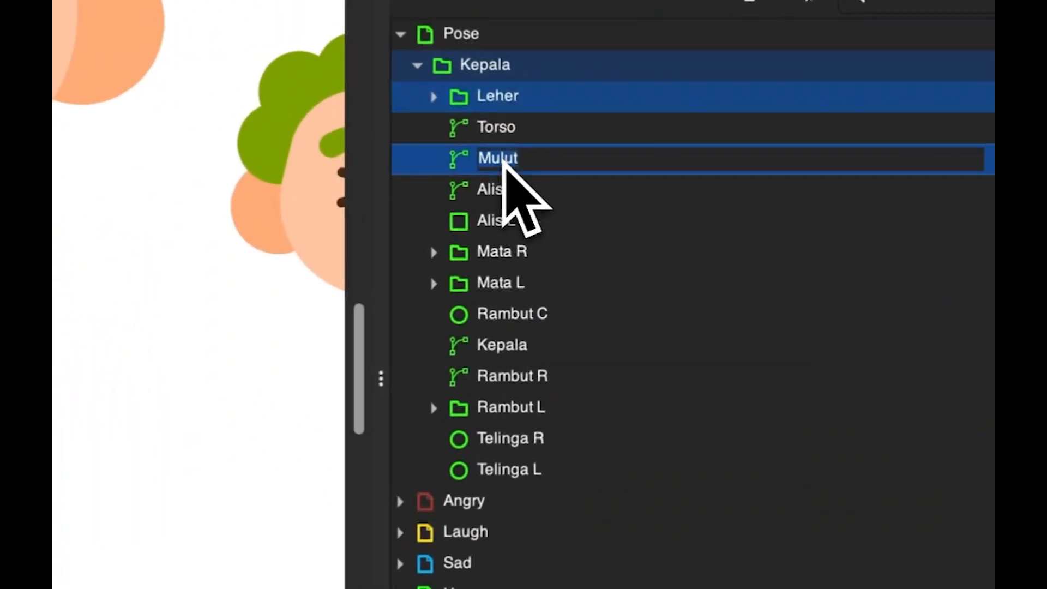
left_click(638, 193)
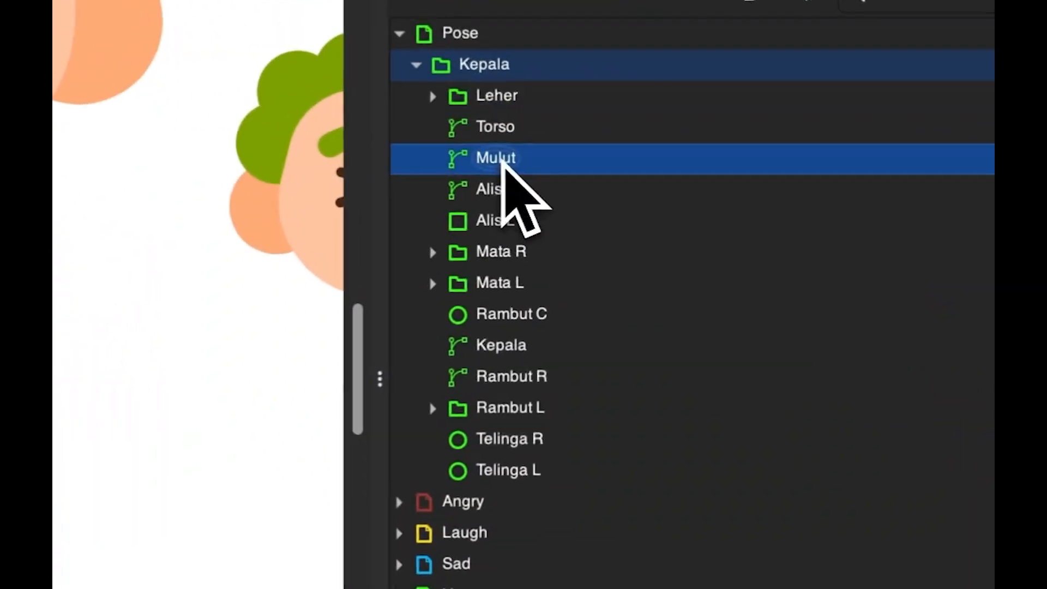
left_click(650, 370, "shift")
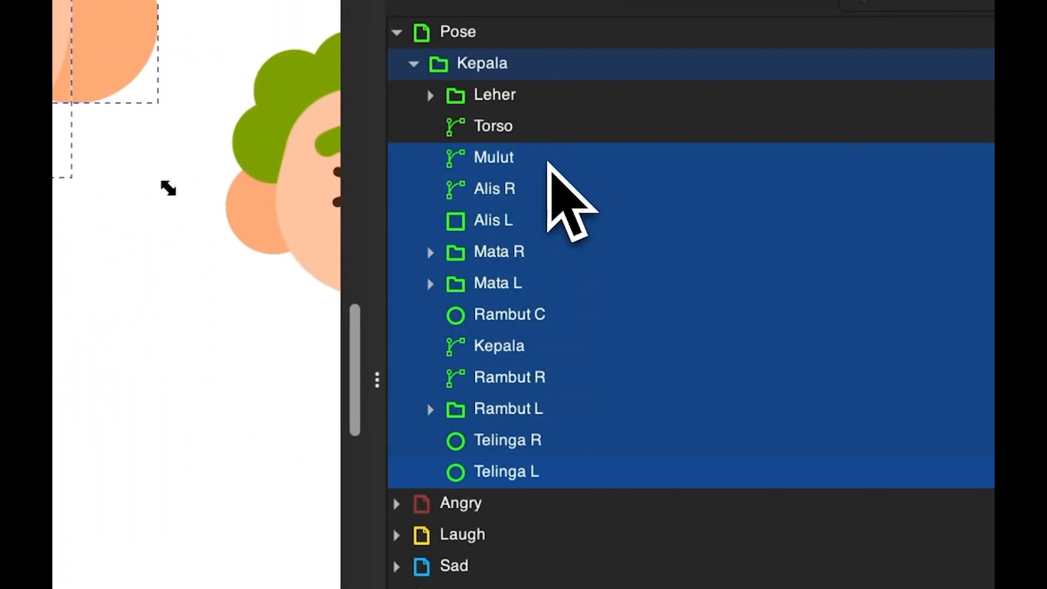
key("ctrl+g")
Rename the head-parts group as Kepala and move it out of its parent group to the top of the Pose layer
left_click(489, 159)
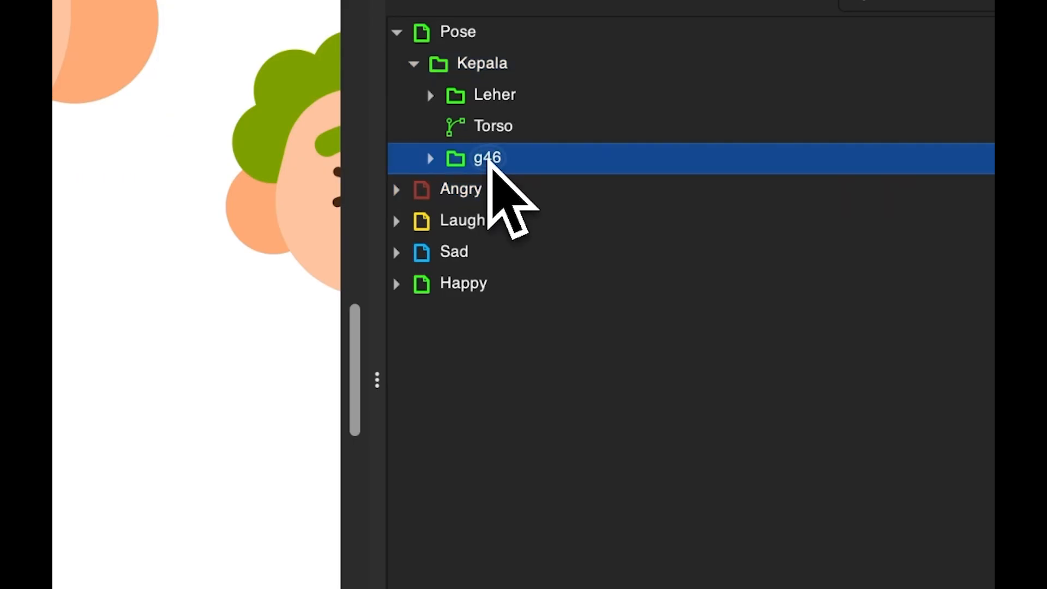
left_click(487, 160)
left_click(489, 160)
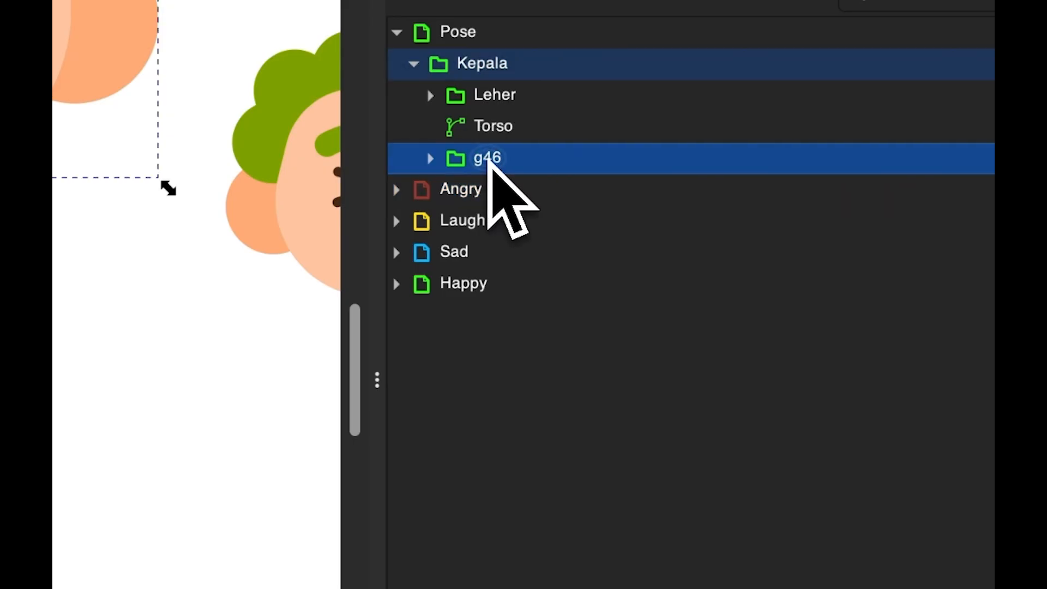
double_click(488, 160)
type("Kepala")
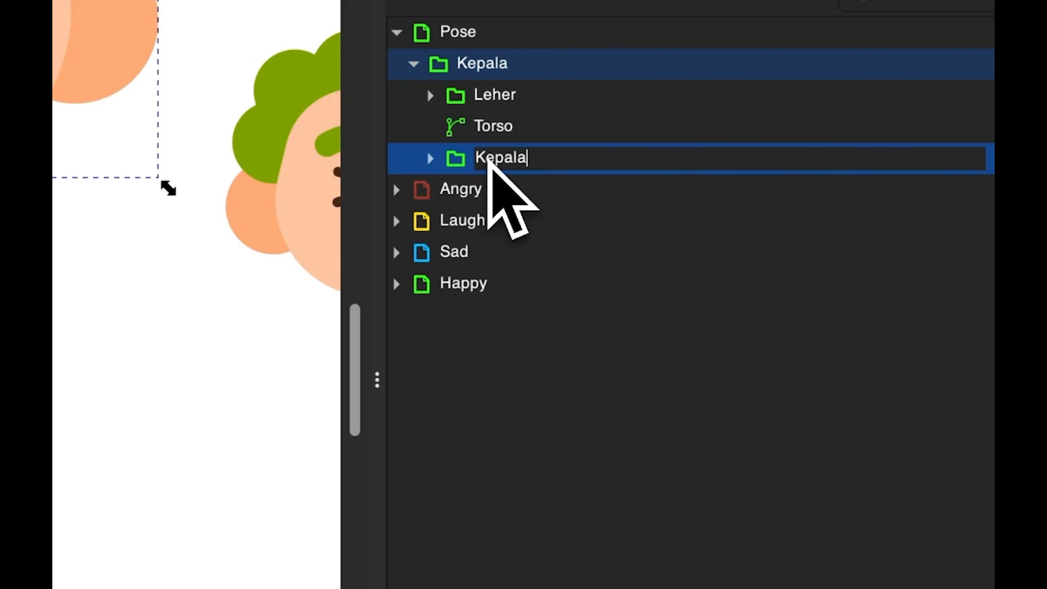
key("Return")
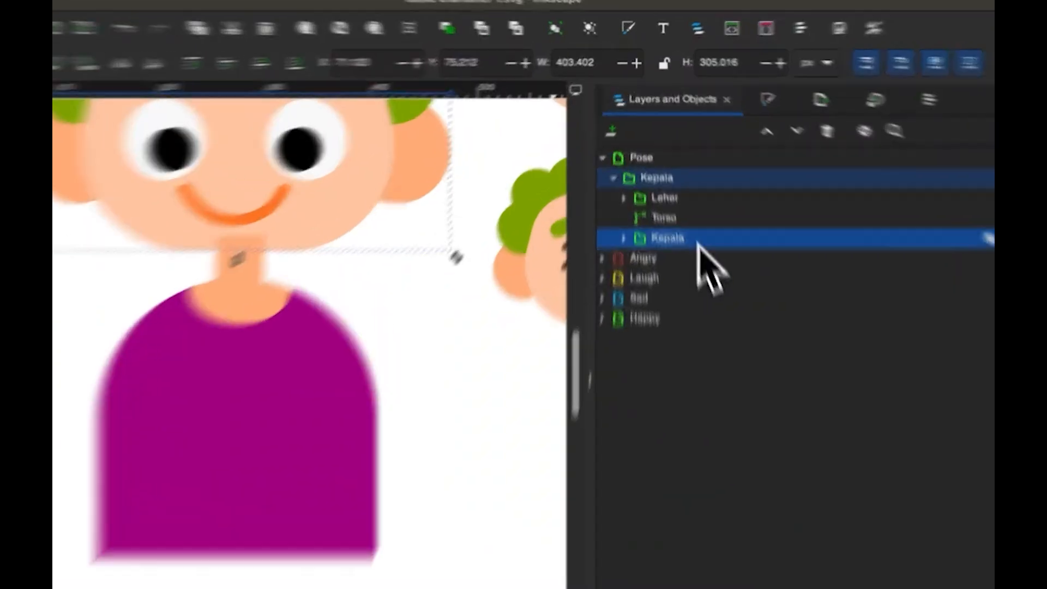
left_click_drag(678, 199, 690, 145)
left_click_drag(741, 244, 743, 252)
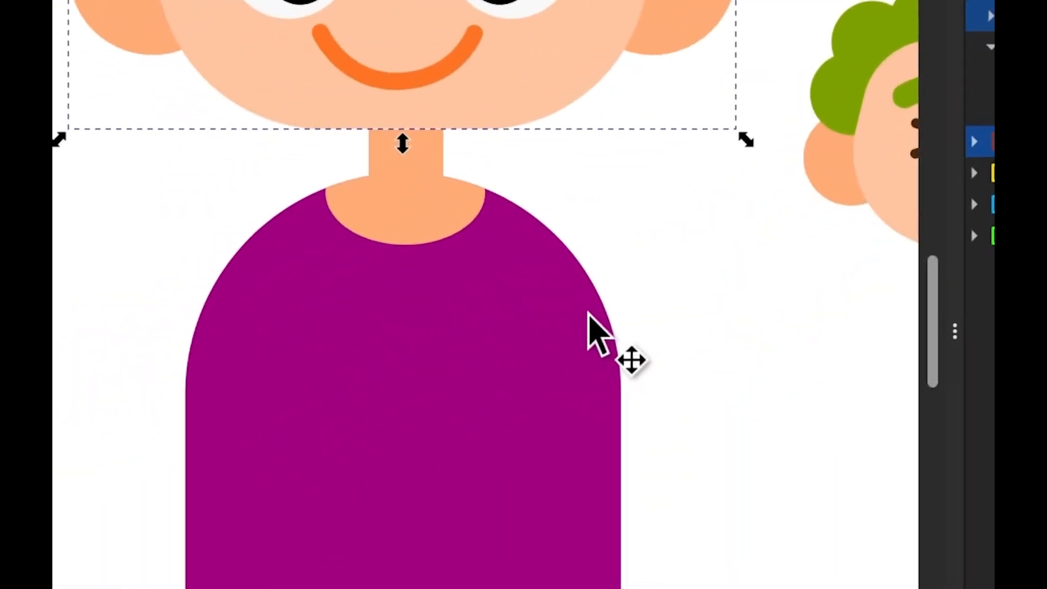
Shorten the purple torso by raising its two bottom corner nodes together
left_click(355, 457)
scroll(354, 457, "down", 2)
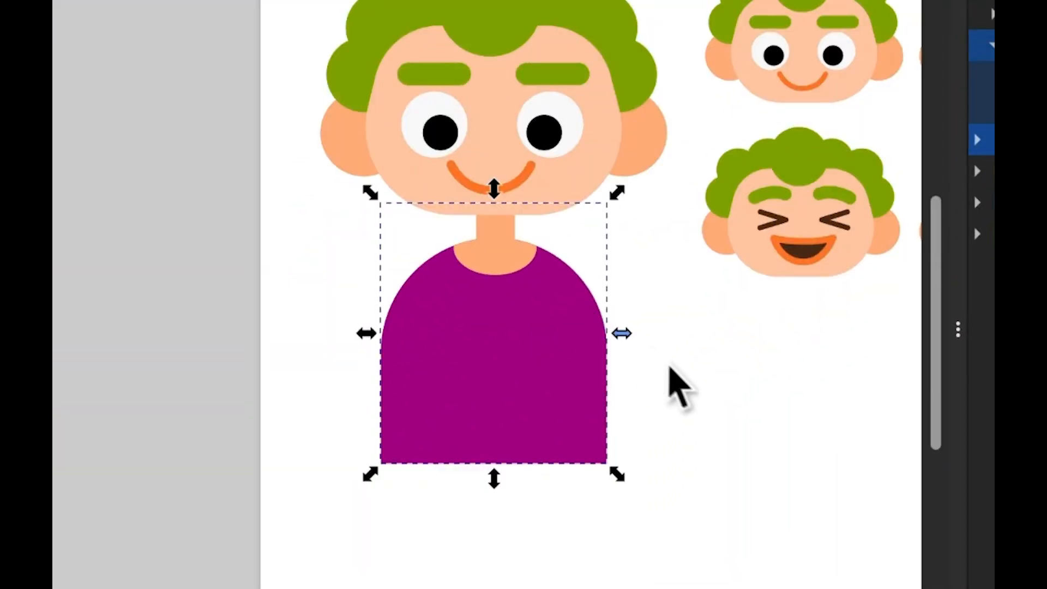
left_click(683, 376)
scroll(683, 376, "down", 3)
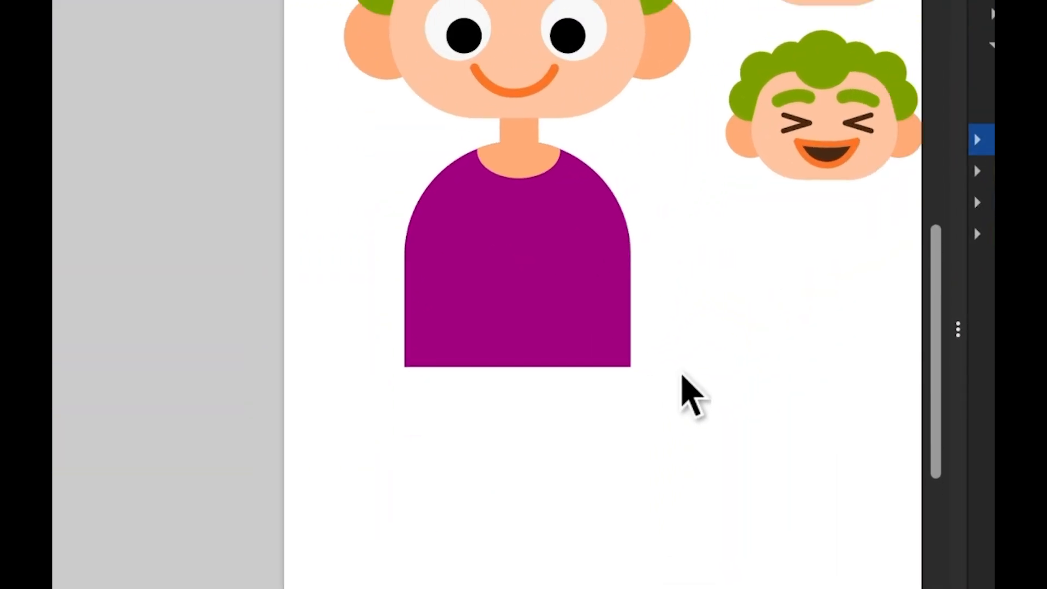
left_click(607, 324)
left_click_drag(655, 313, 315, 416)
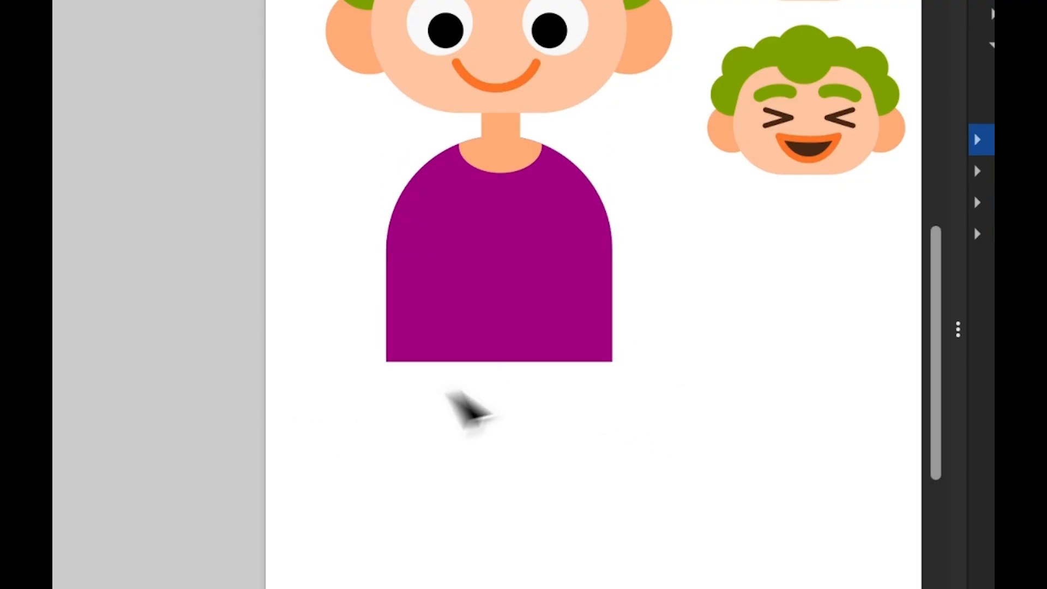
left_click(542, 346)
left_click_drag(322, 406, 314, 410)
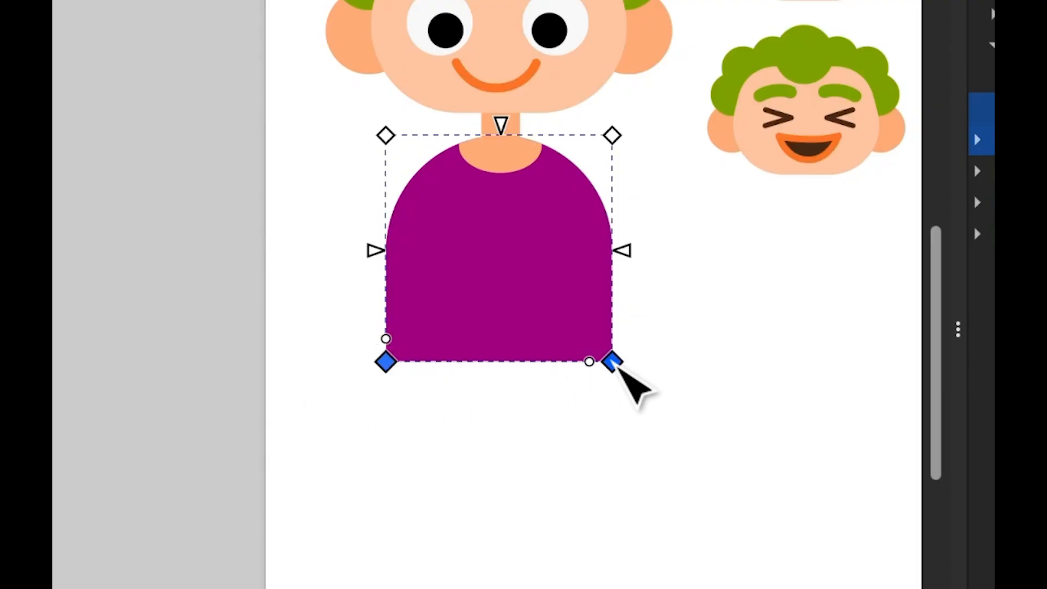
left_click_drag(613, 362, 627, 334)
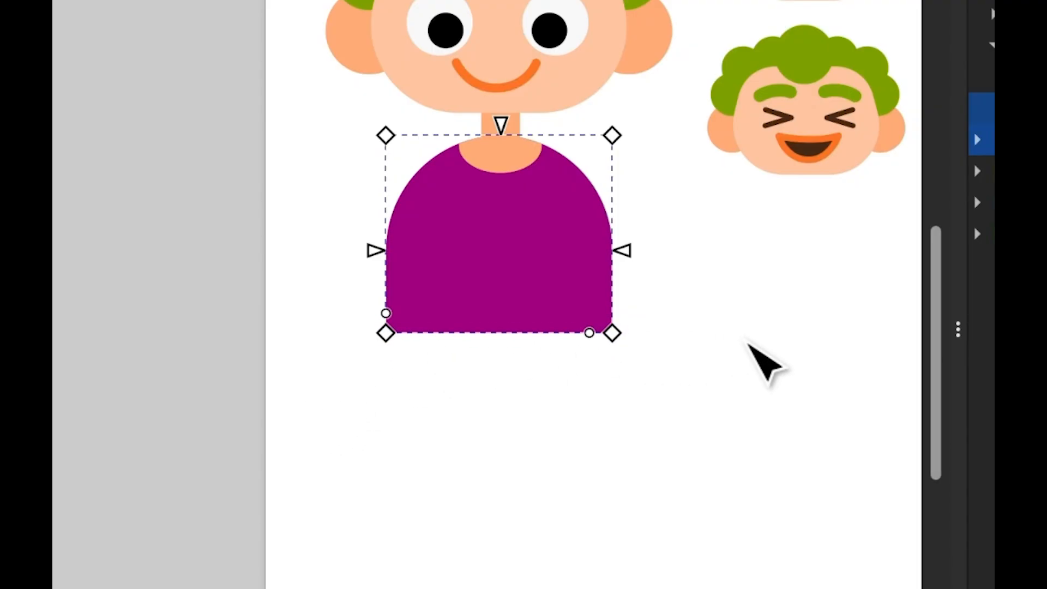
key("s")
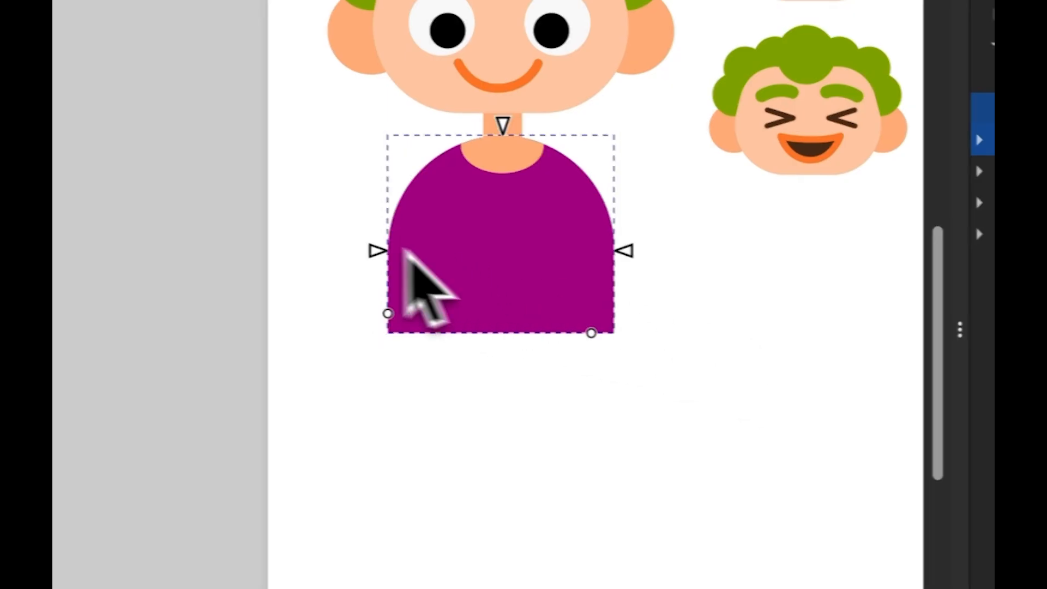
left_click(238, 332)
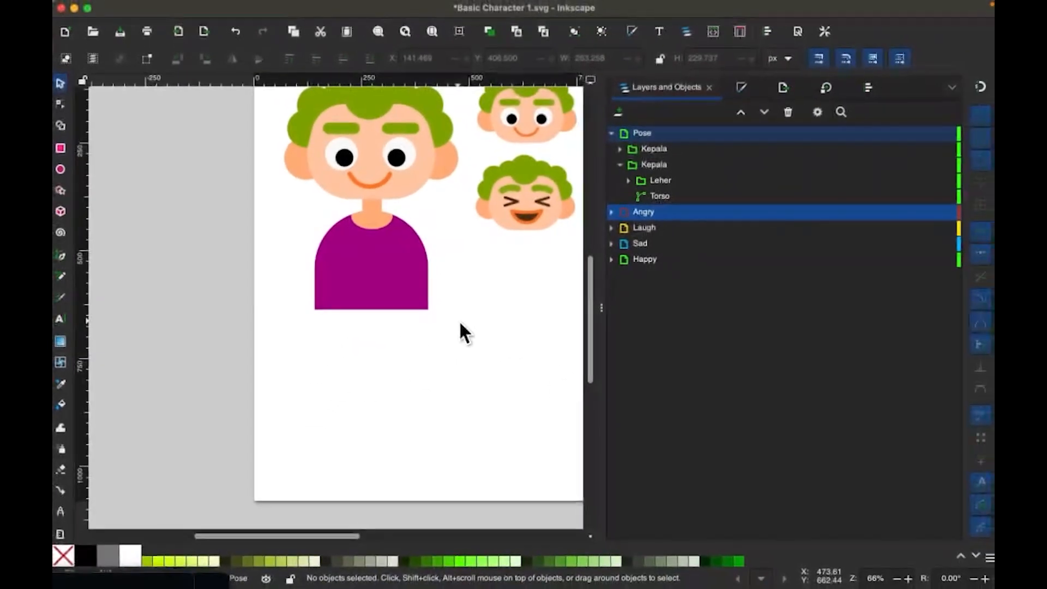
Draw an orange ellipse about 250 by 175 px and centre it over the torso's bottom edge as the hips
key("e")
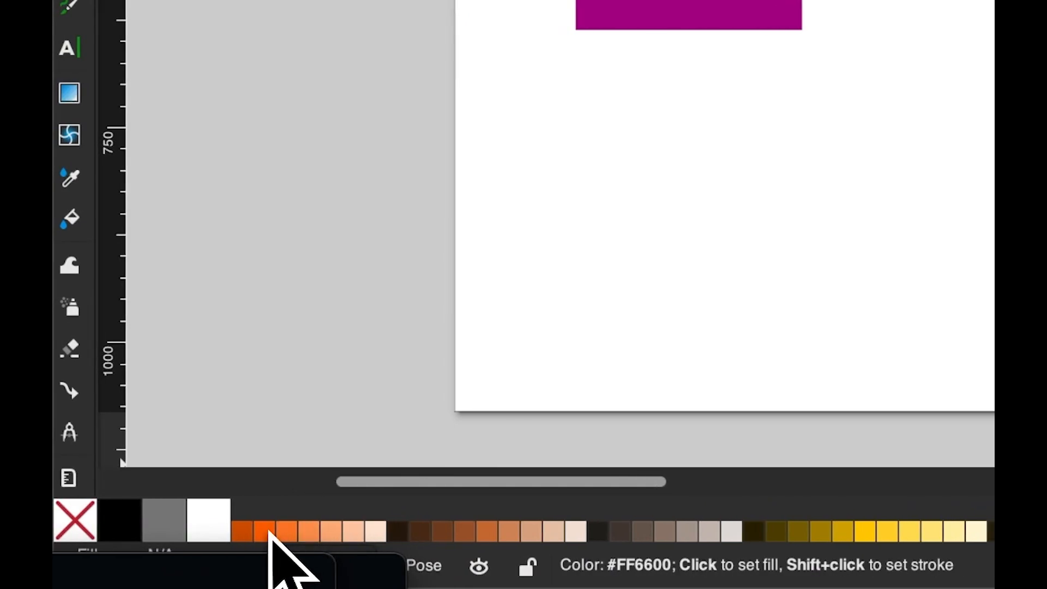
left_click_drag(266, 532, 608, 0)
mouse_move(440, 253)
left_mouse_down()
mouse_move(614, 385)
mouse_move(610, 367)
mouse_move(626, 378)
mouse_move(636, 402)
mouse_move(654, 405)
left_mouse_up()
key("s")
left_click_drag(564, 330, 554, 295)
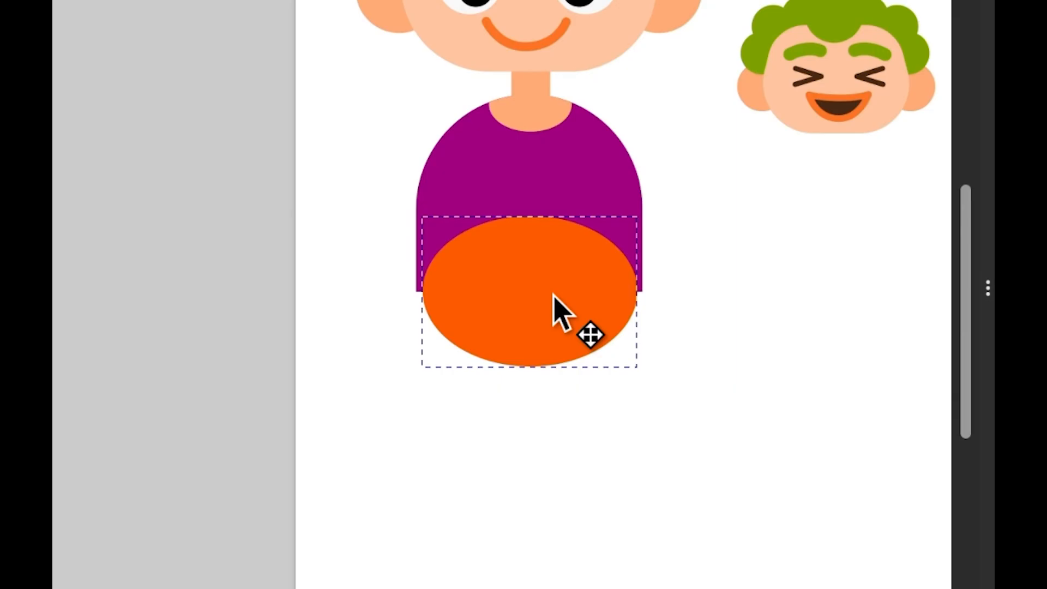
left_click_drag(552, 293, 551, 293)
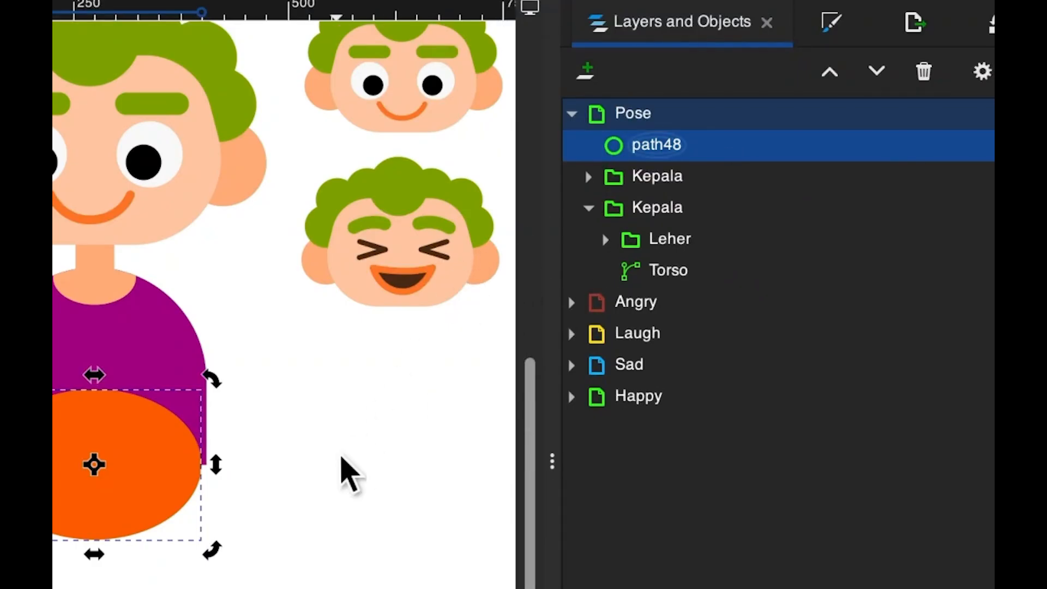
Move the orange ellipse into the body group directly below Torso in the stacking order
left_click(342, 456)
left_click_drag(690, 155, 686, 289)
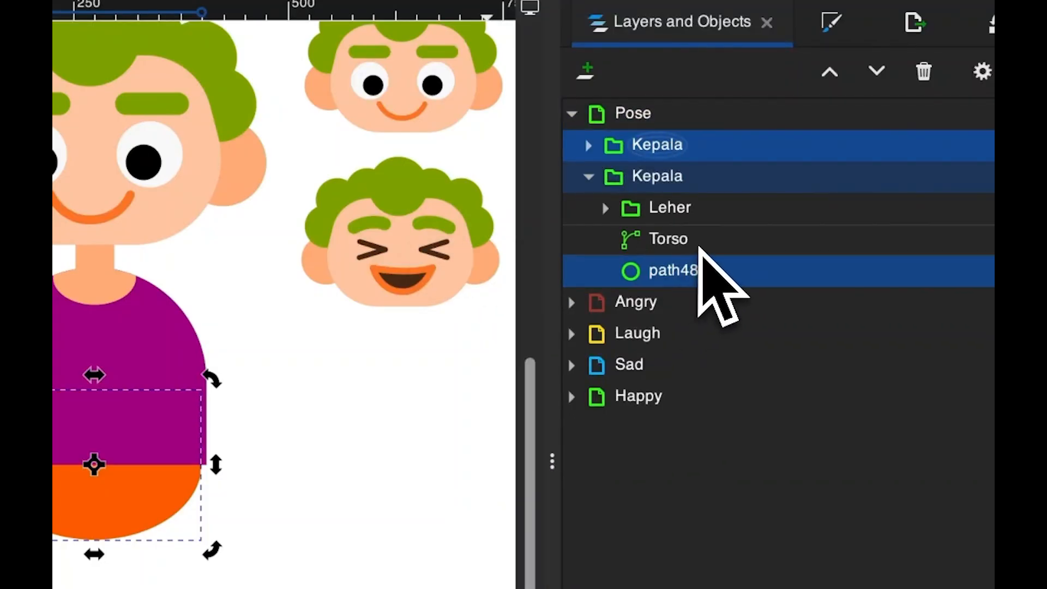
scroll(579, 381, "down", 5)
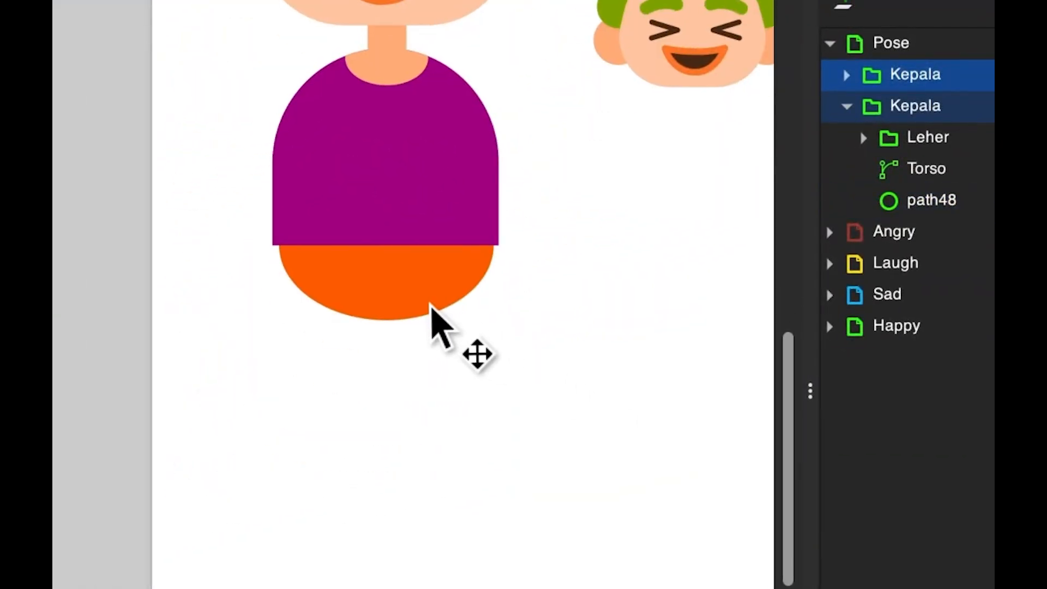
left_click_drag(430, 304, 431, 285)
left_click(537, 294)
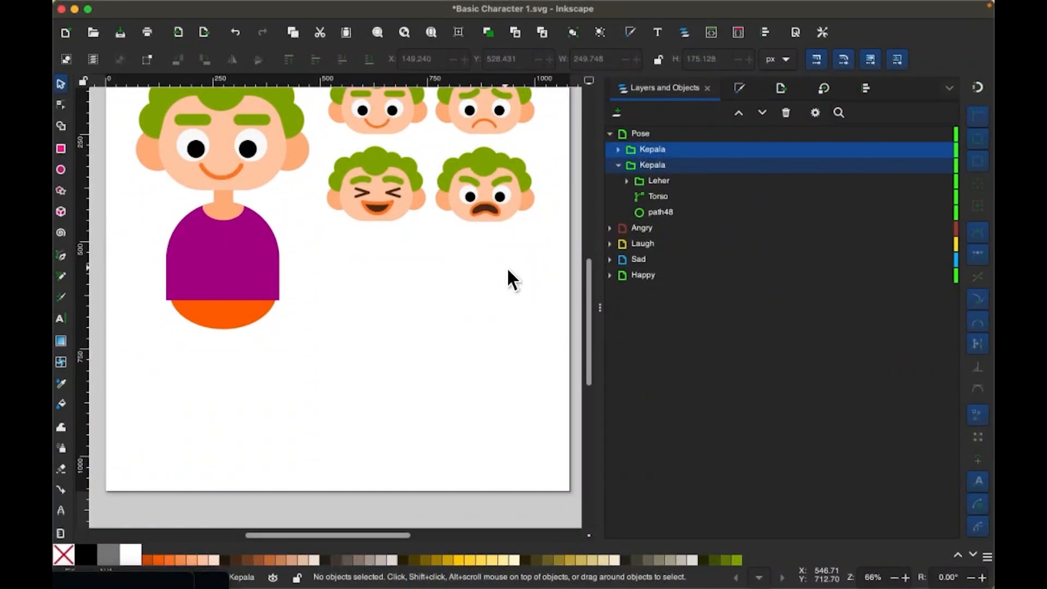
Set the stroke colour for drawing with the Pen tool to the same purple as the torso
key("b")
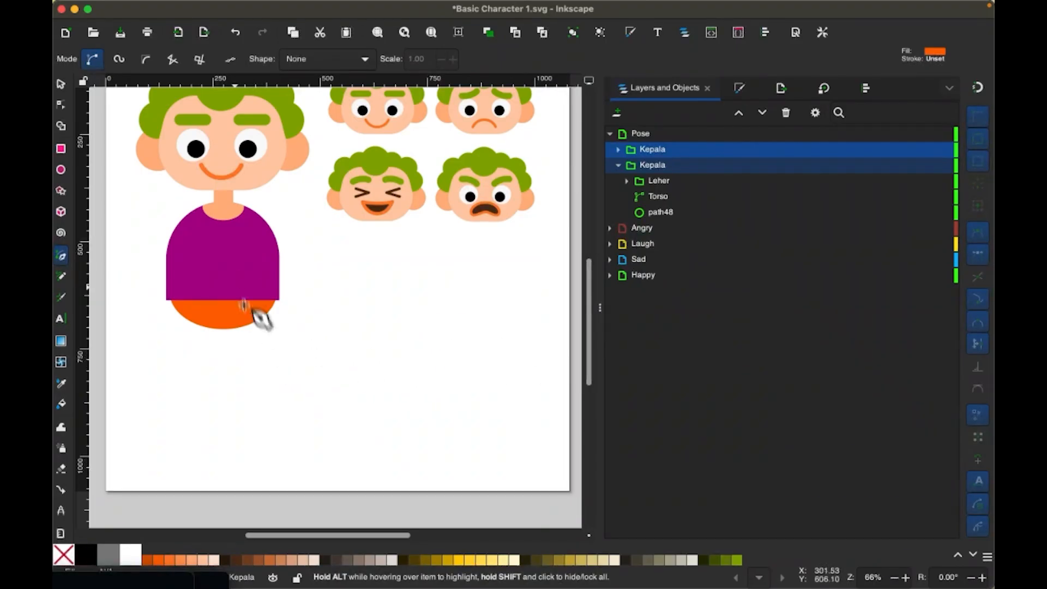
key("d")
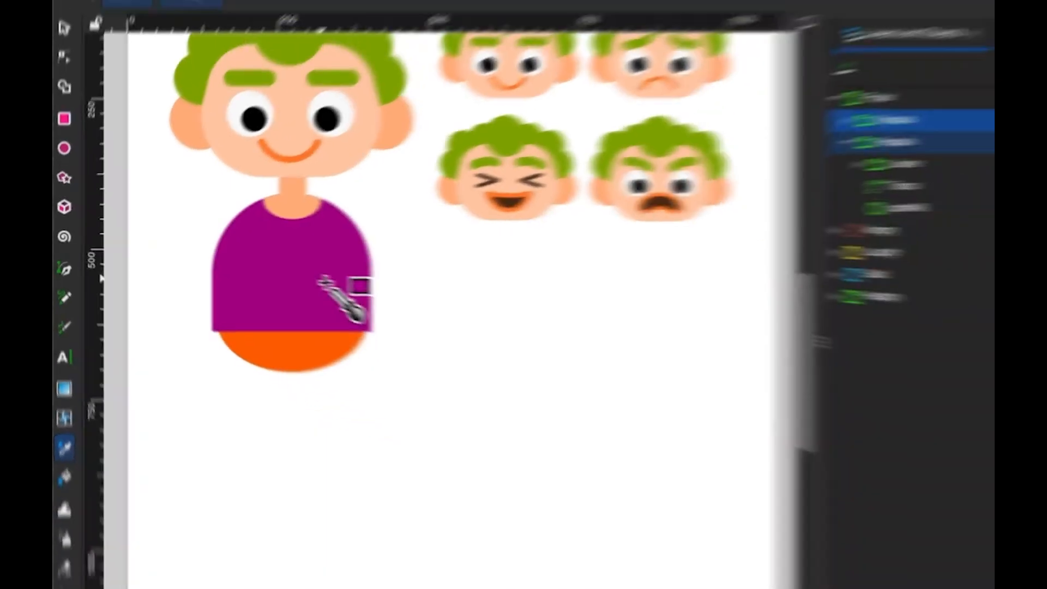
key("b")
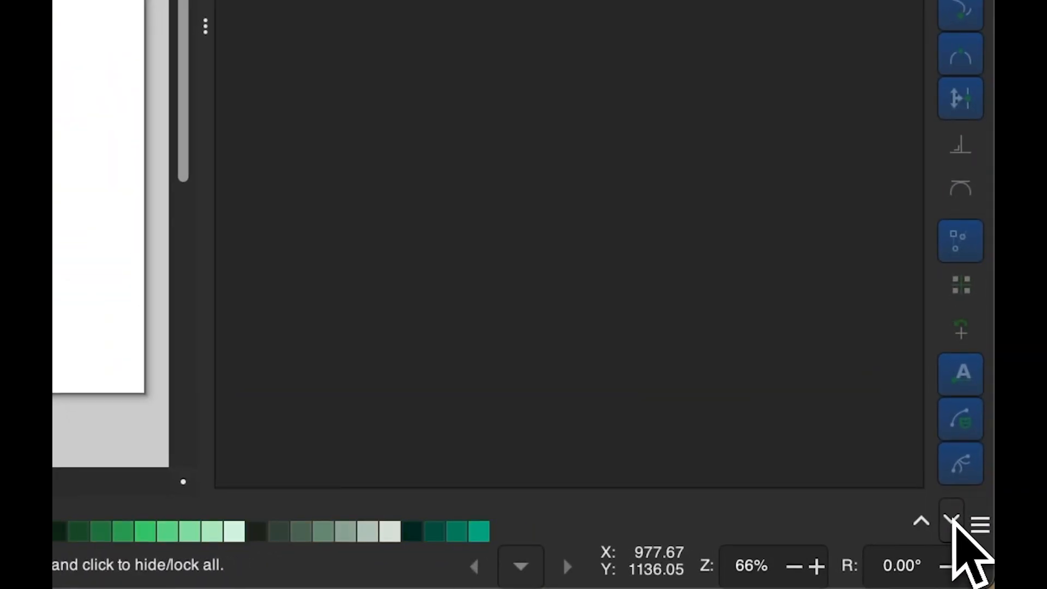
left_click(952, 521)
left_click(952, 521)
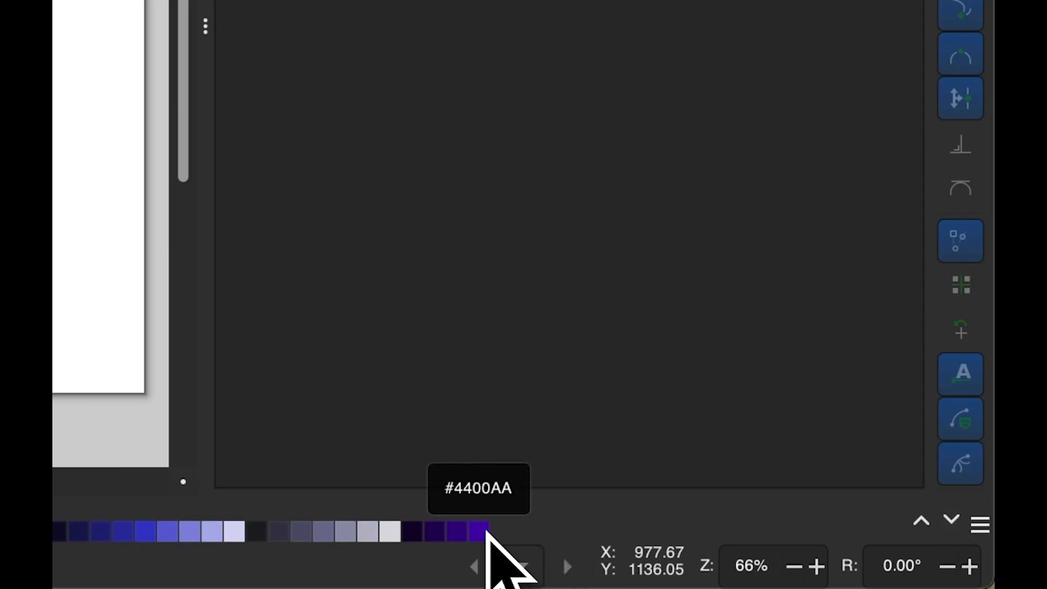
left_click(953, 522)
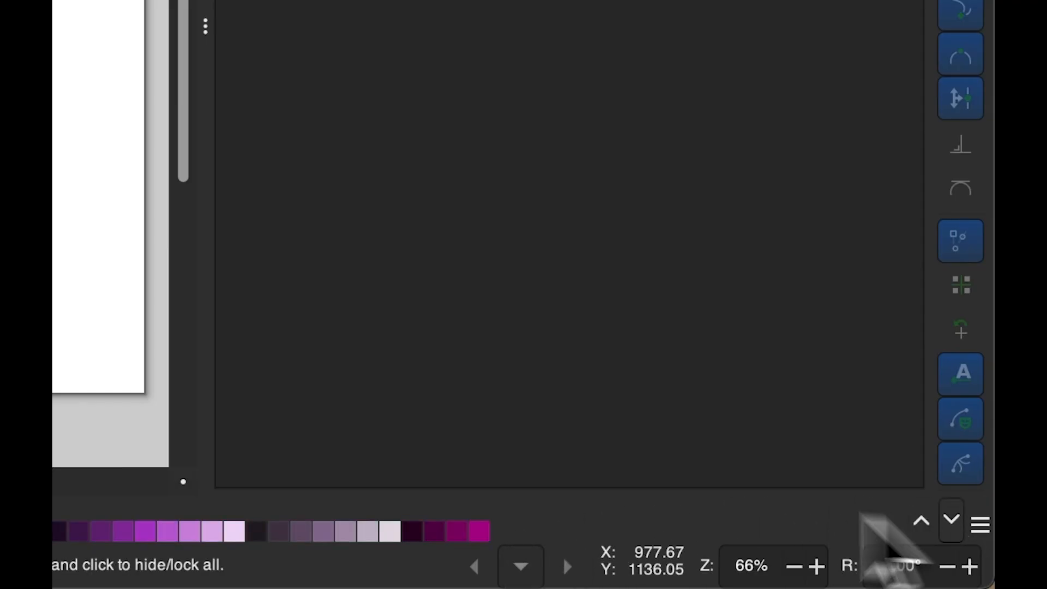
right_click(486, 532)
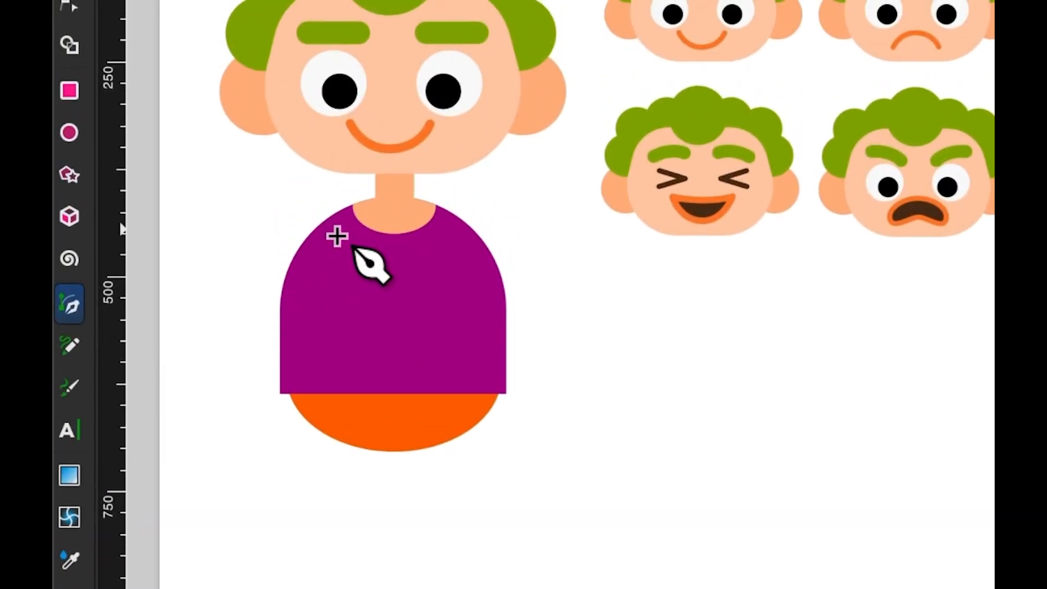
Draw an open bent arm line about 167 by 208 px from the shoulder out to an elbow and down to a wrist
left_click(331, 229)
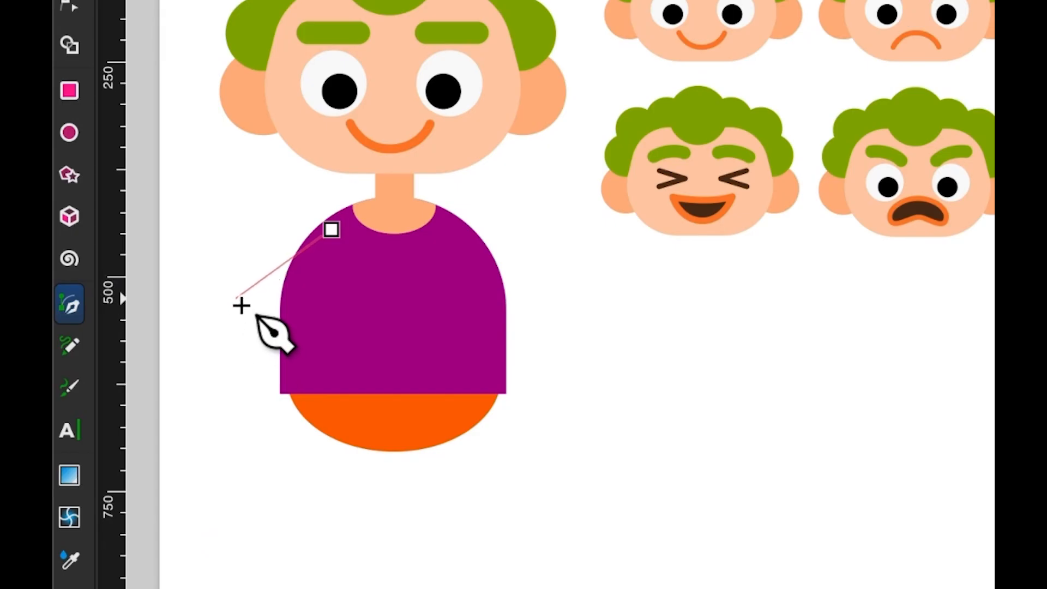
left_click(235, 298)
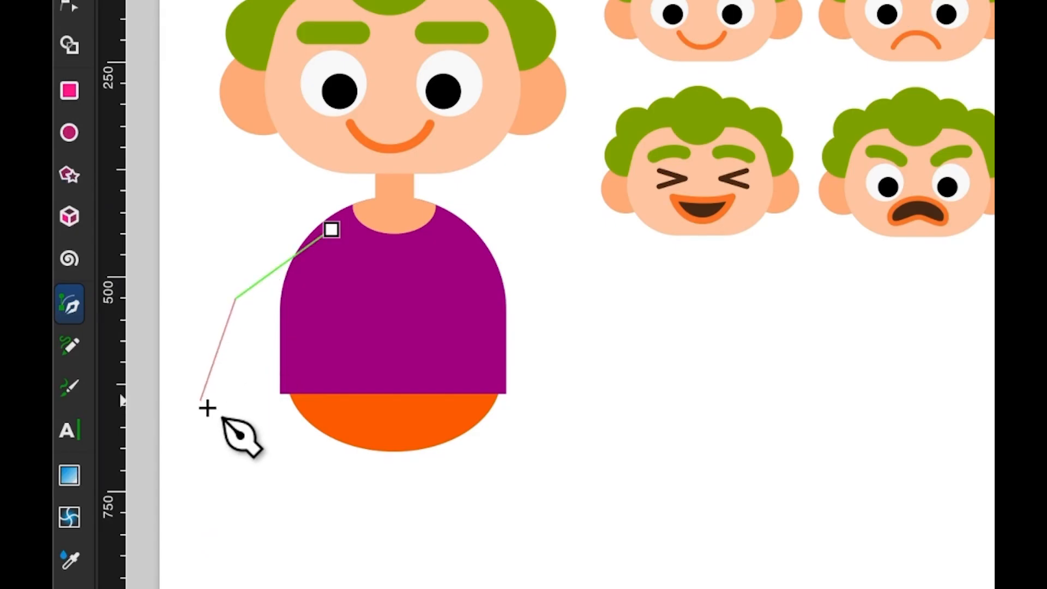
key("s")
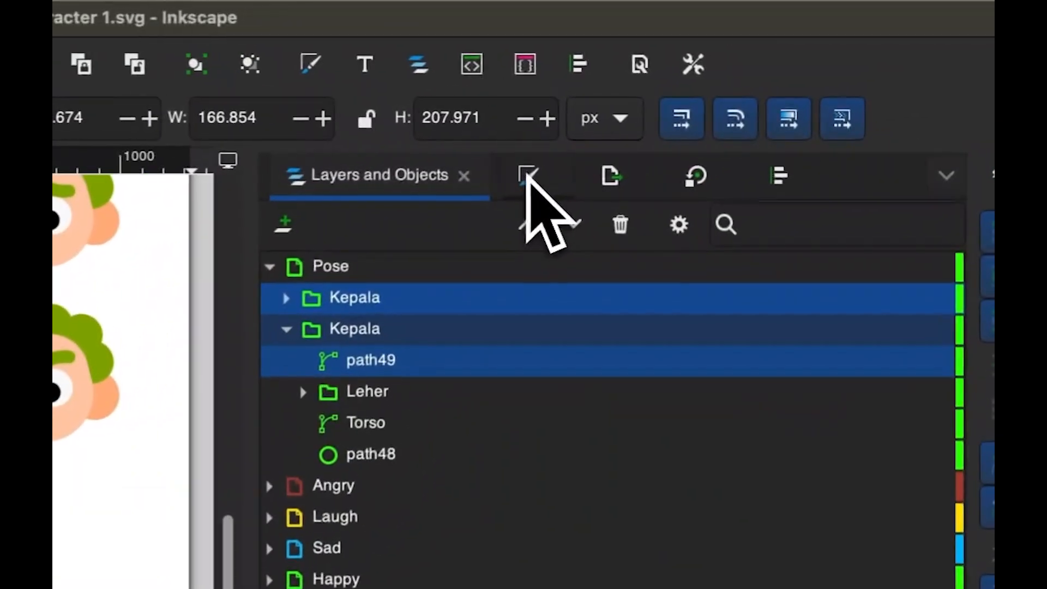
Set the arm line's stroke width to 25 pt
left_click(527, 175)
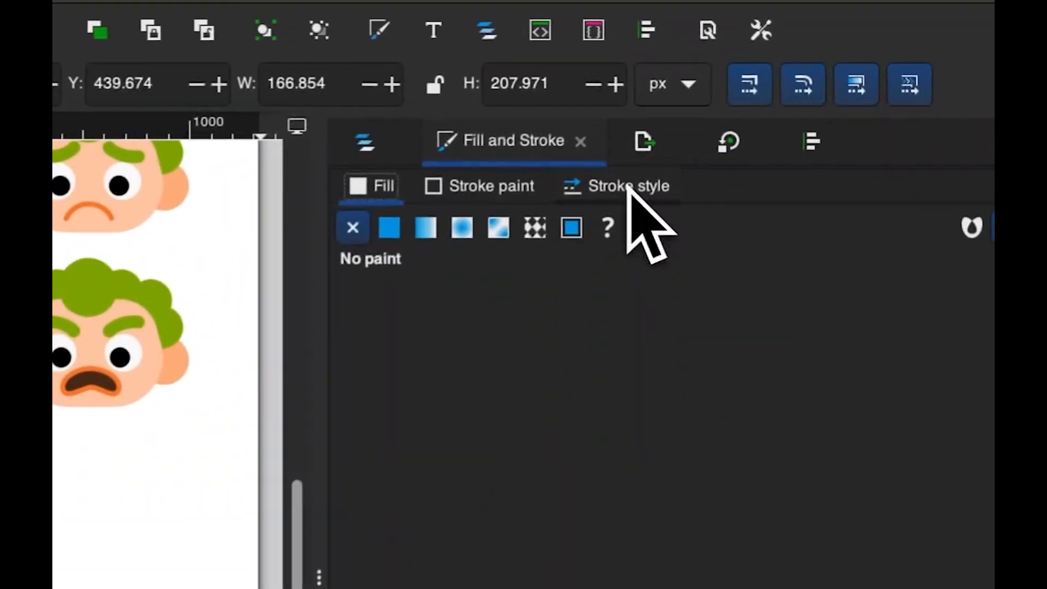
left_click(756, 112)
left_click_drag(468, 234, 426, 236)
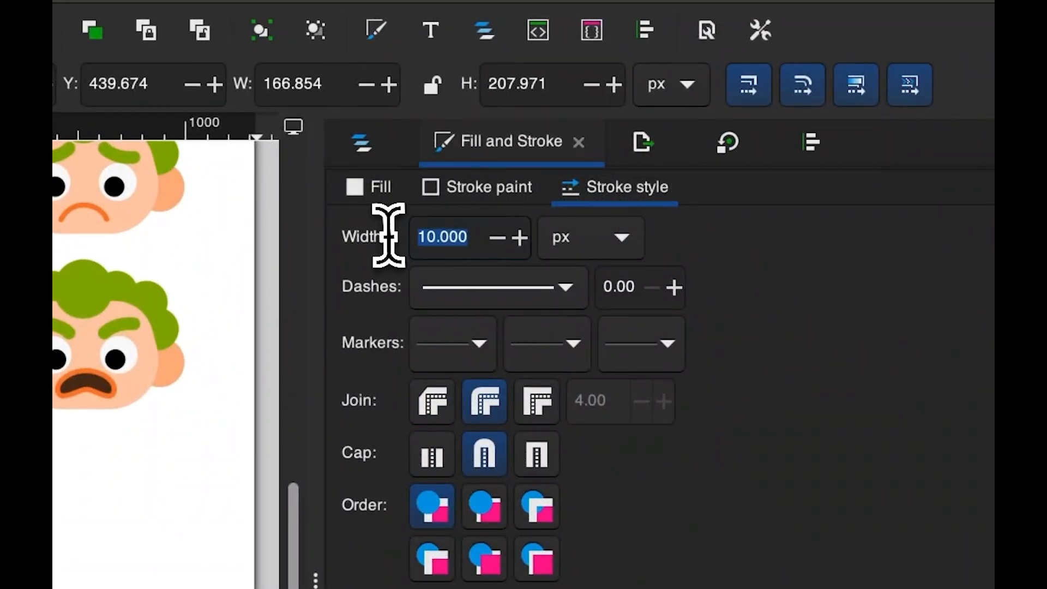
type("2")
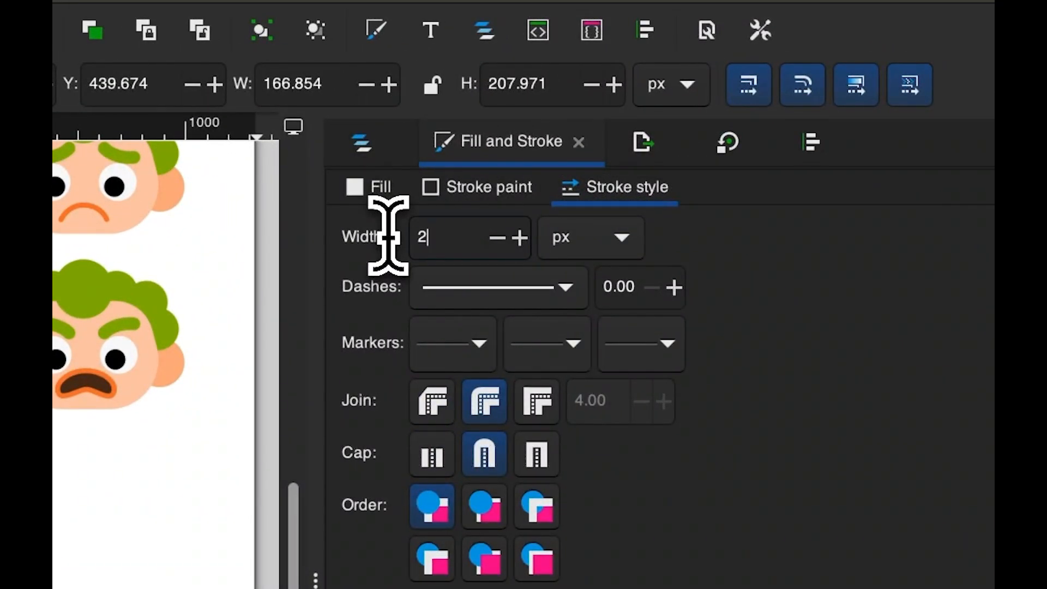
left_click(604, 238)
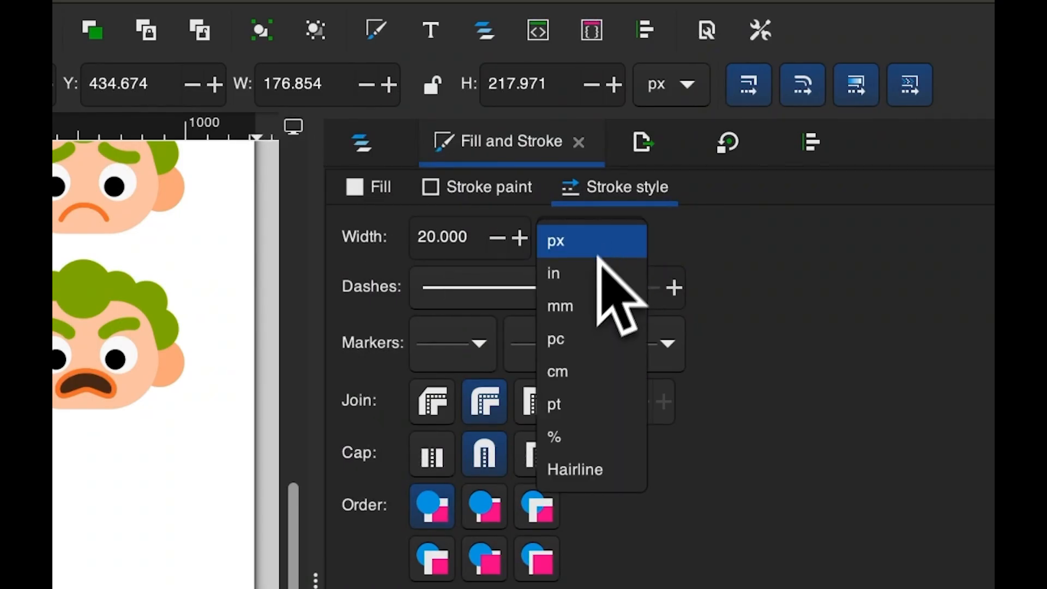
left_click(599, 404)
double_click(429, 240)
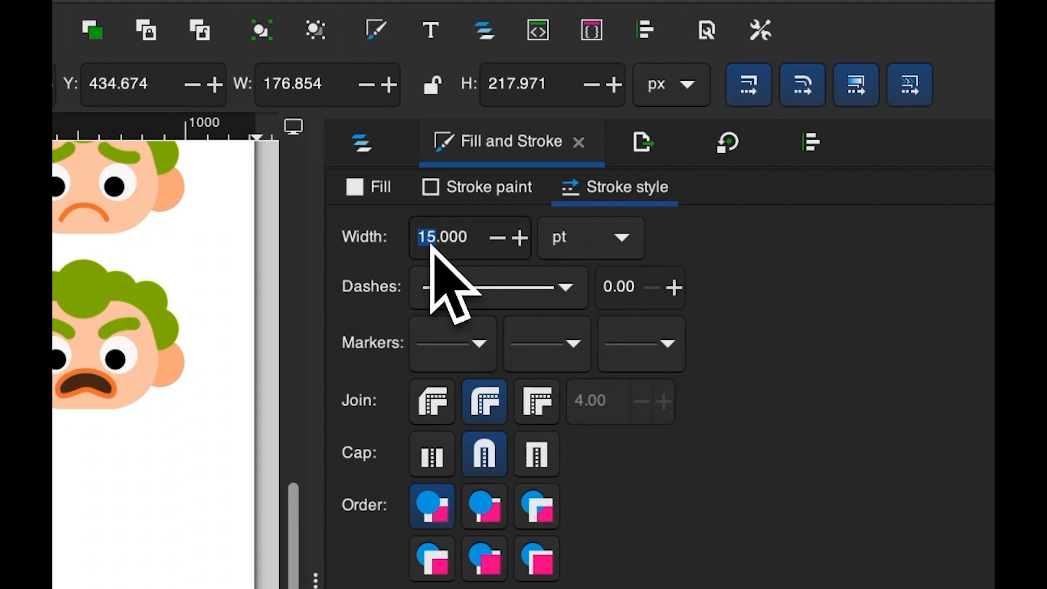
type("25")
key("Return")
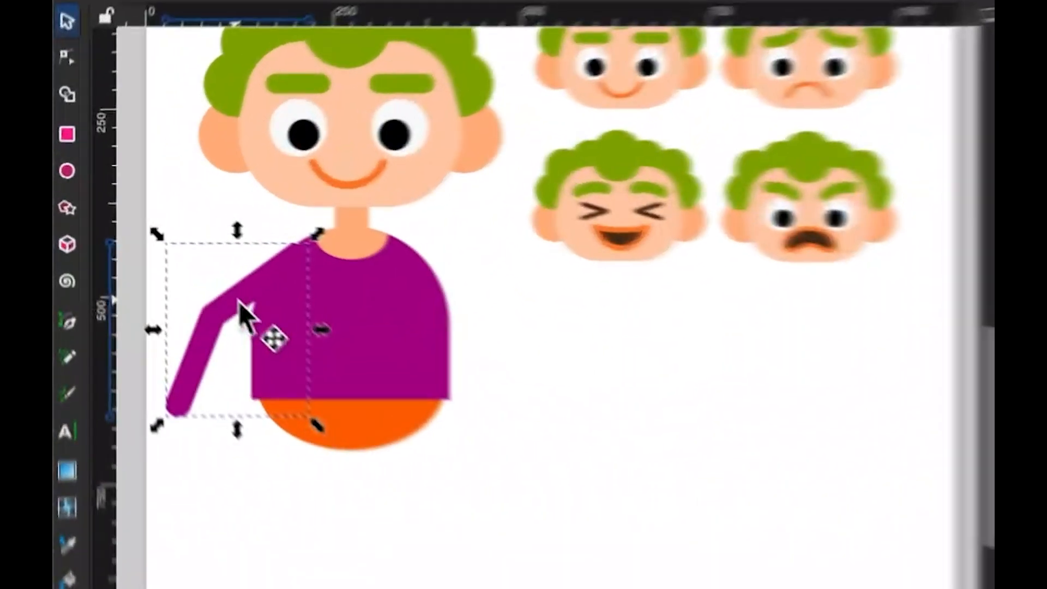
Nudge the arm into place at the shoulder and give its stroke butt caps
left_click_drag(158, 250, 163, 256)
left_click_drag(274, 344, 275, 343)
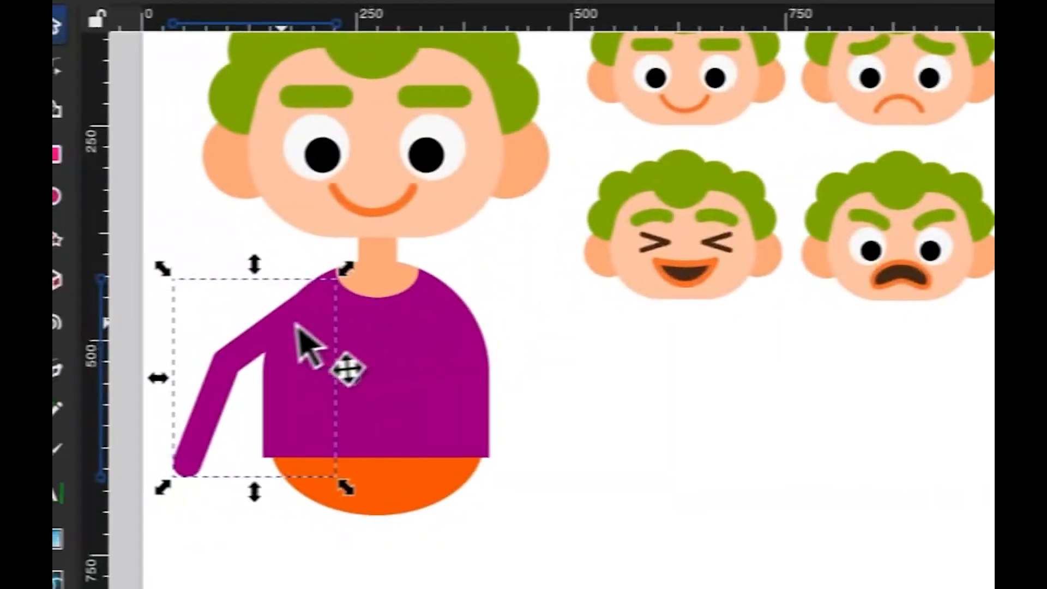
left_click(255, 377)
left_click(250, 362)
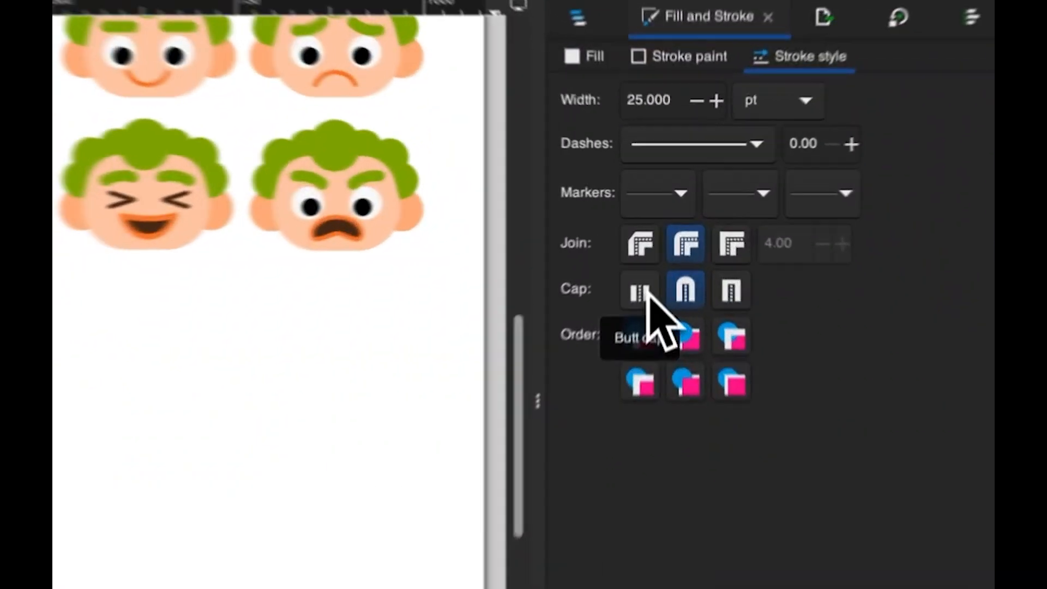
left_click(661, 246)
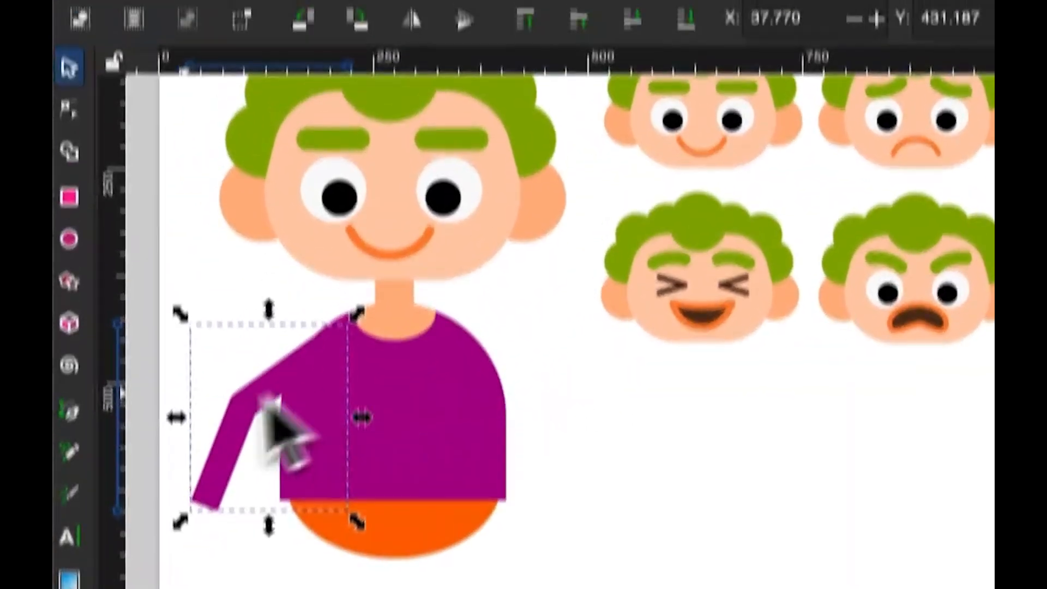
Make the arm's elbow node symmetric and lengthen its handles so the arm bends in a smooth curve
key("n")
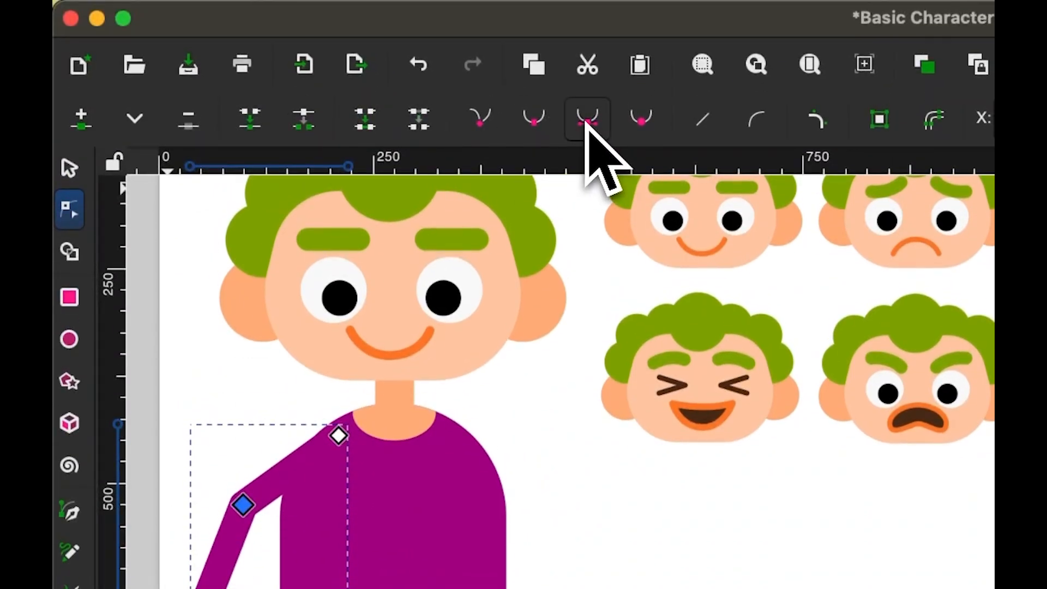
left_click(587, 76)
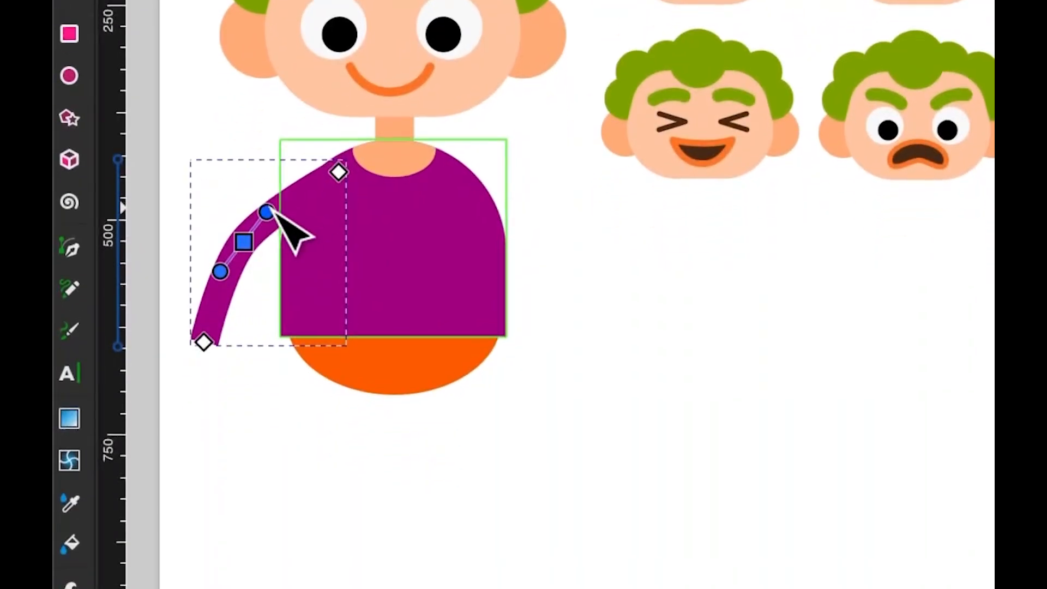
left_click_drag(267, 212, 283, 192)
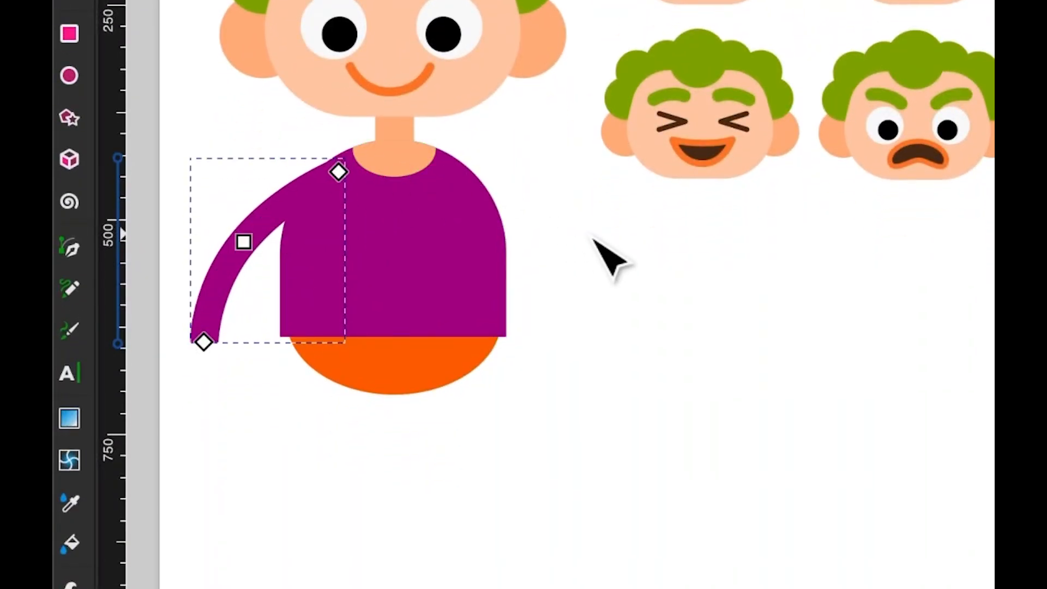
left_click(204, 342)
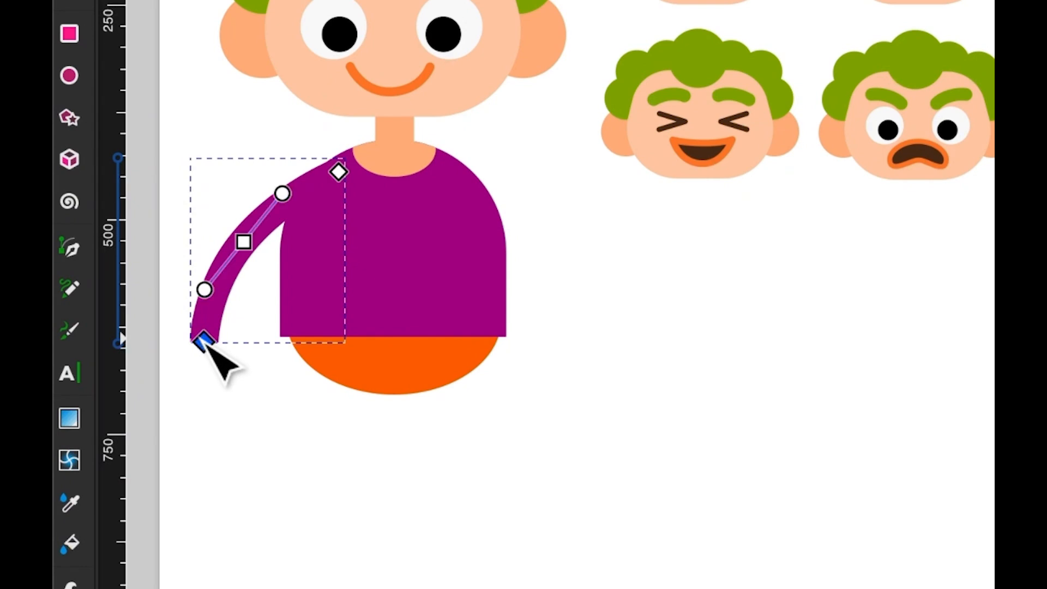
left_click(612, 248)
Move the curved arm slightly closer to the torso
left_click(218, 321)
scroll(218, 320, "left", 5)
scroll(218, 321, "up", 2)
scroll(645, 236, "right", 8)
scroll(653, 225, "down", 2)
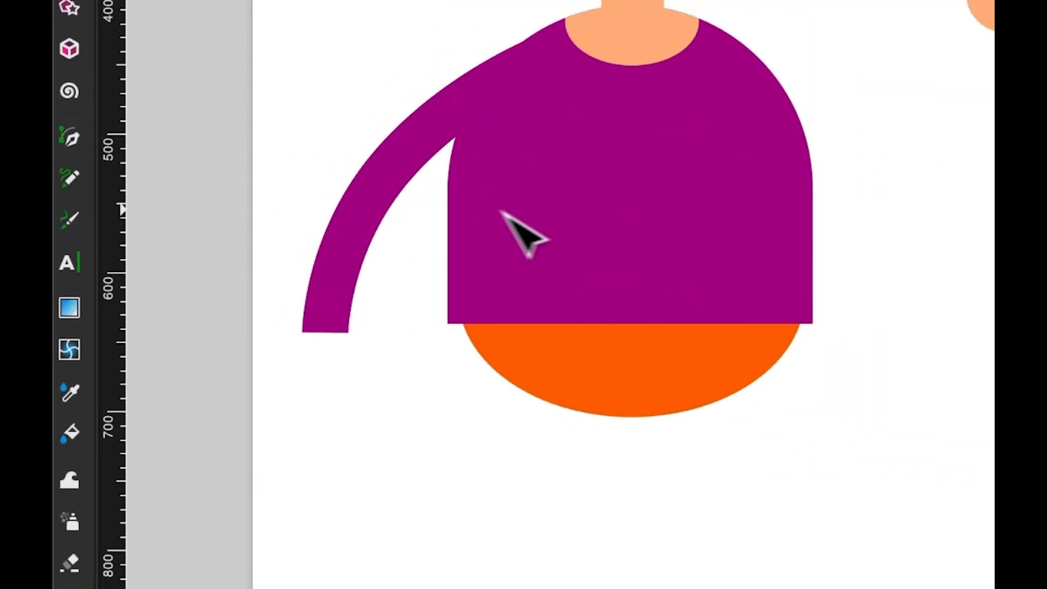
scroll(465, 208, "up", 1)
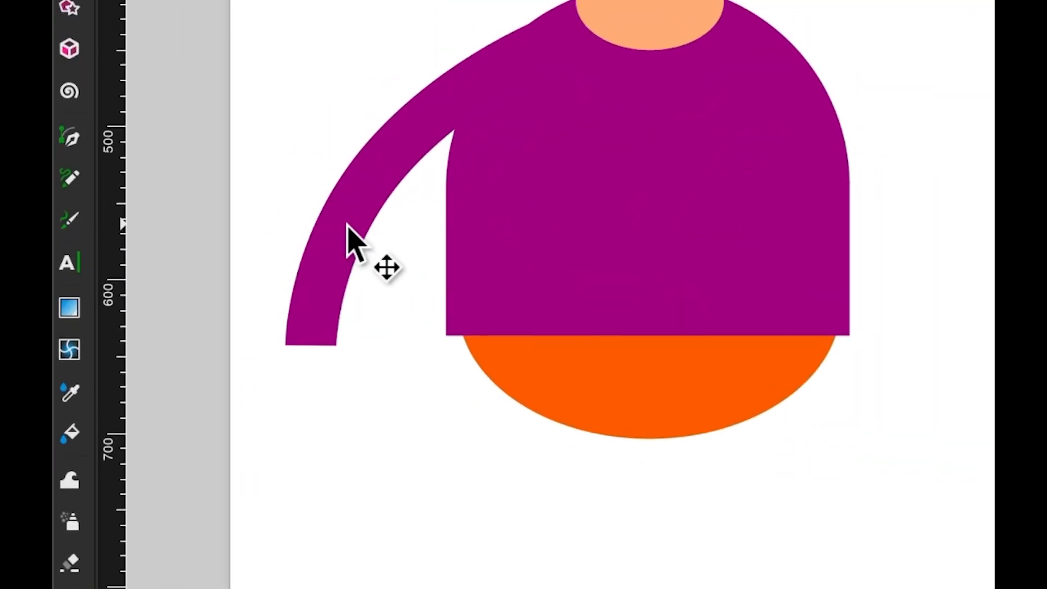
left_click(370, 220)
left_click_drag(370, 220, 374, 220)
left_click(355, 415)
Remove the stroke paint for new shapes and pick the face's light skin tone as the fill colour
scroll(356, 416, "up", 2)
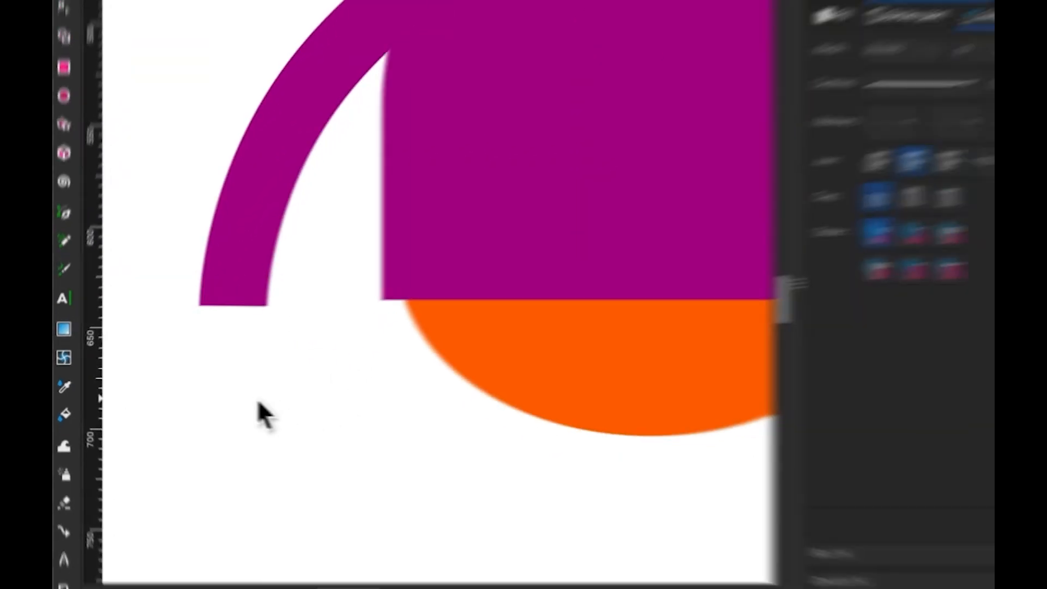
key("e")
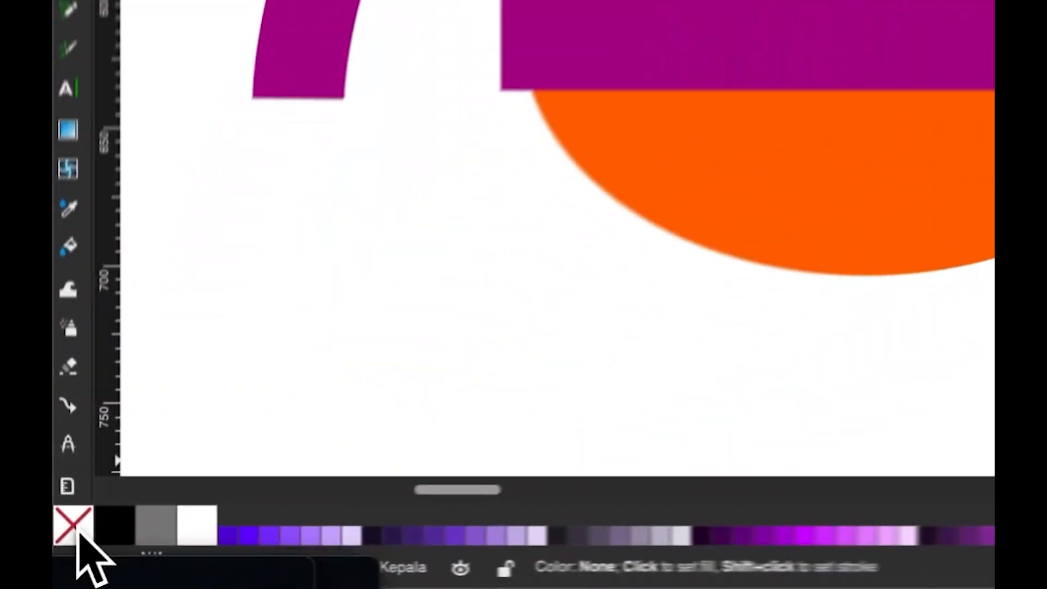
right_click(71, 556)
left_click(146, 425)
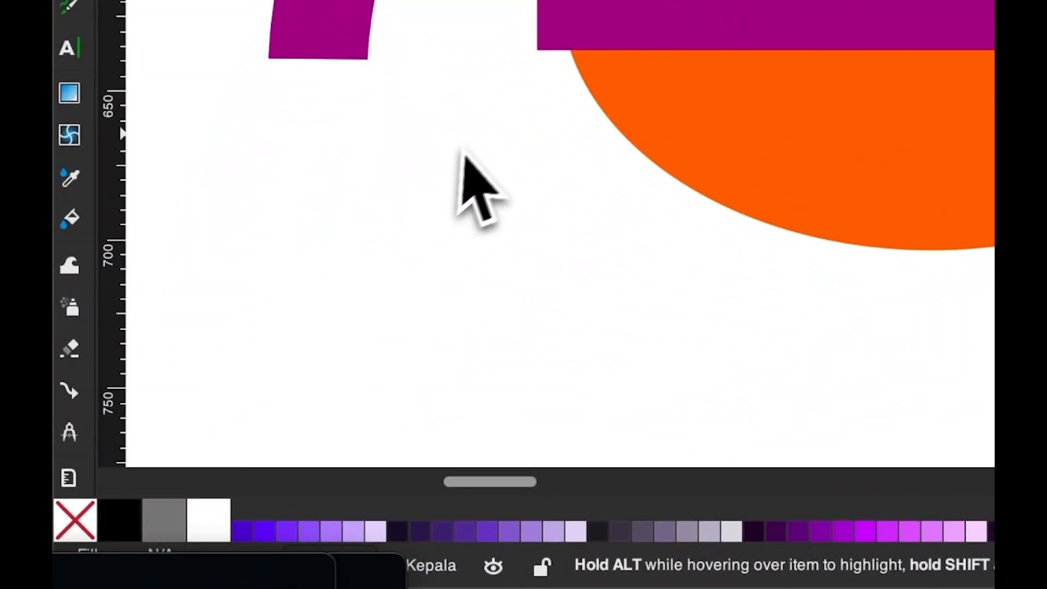
scroll(475, 142, "down", 2)
scroll(476, 141, "up", 4)
scroll(476, 140, "right", 3)
key("d")
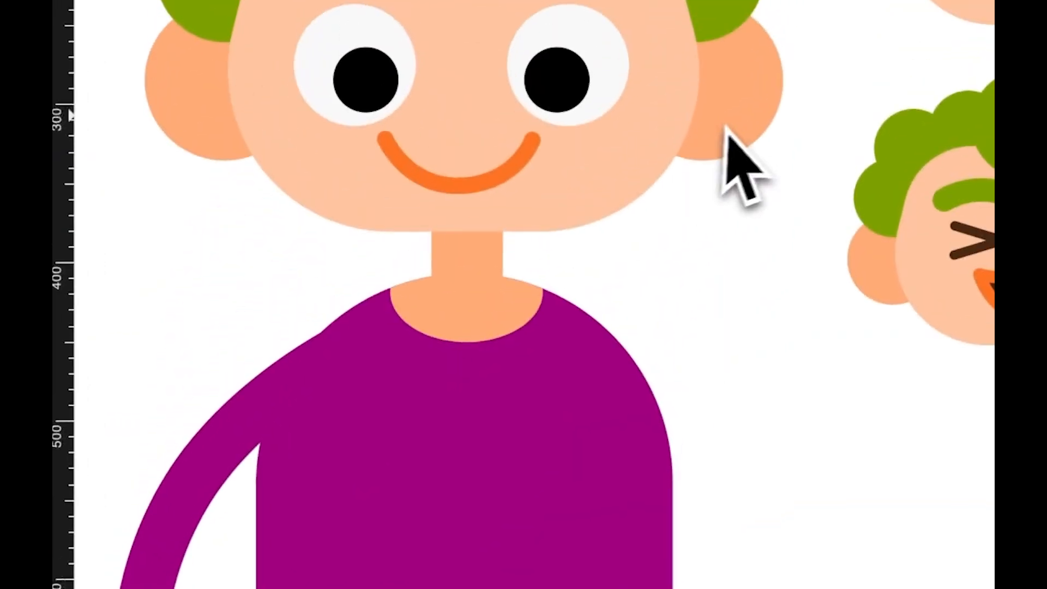
scroll(630, 159, "down", 3)
scroll(630, 158, "left", 2)
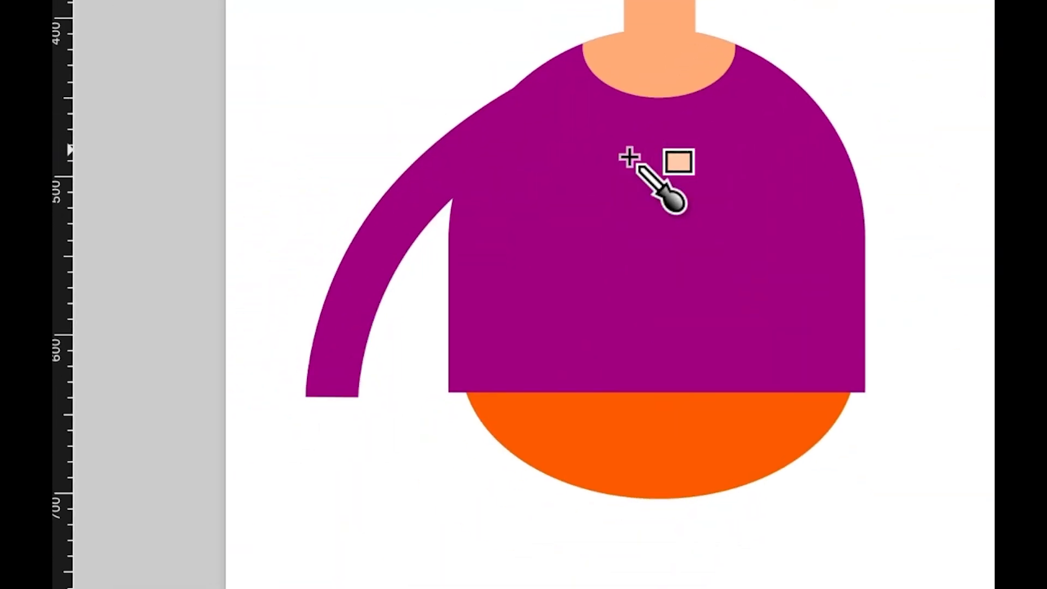
Draw a skin-coloured ellipse about 32 by 36 px as the hand and align it with the arm's open end
key("e")
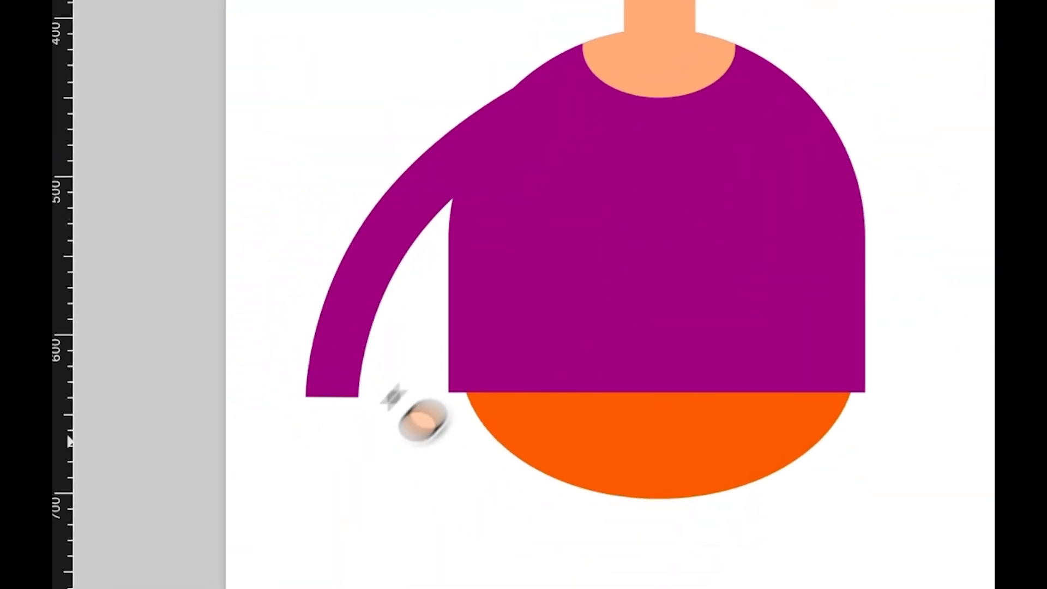
left_click_drag(310, 376, 344, 416)
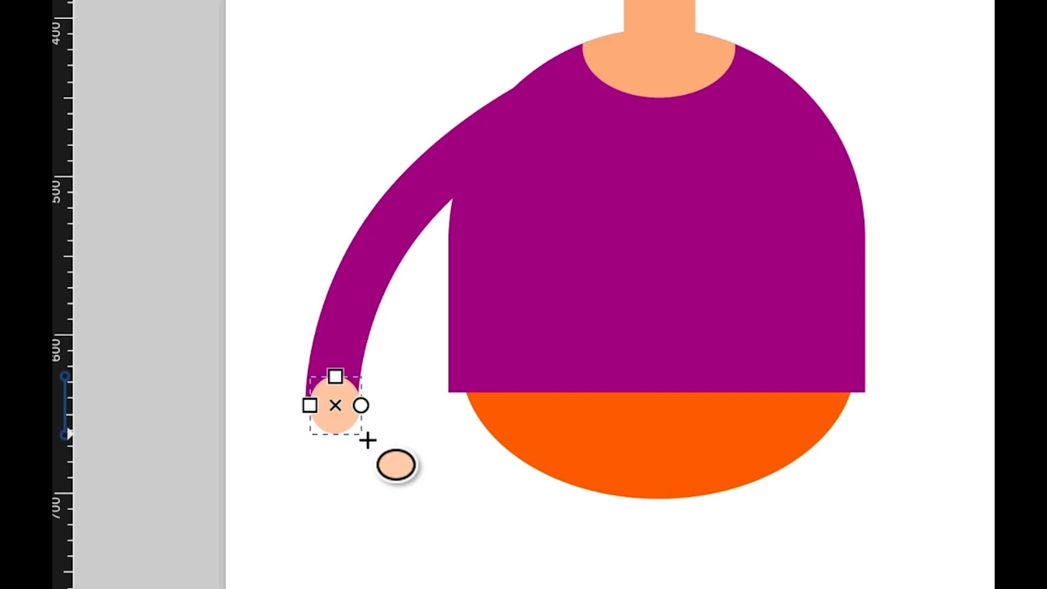
key("s")
left_click_drag(346, 419, 343, 418)
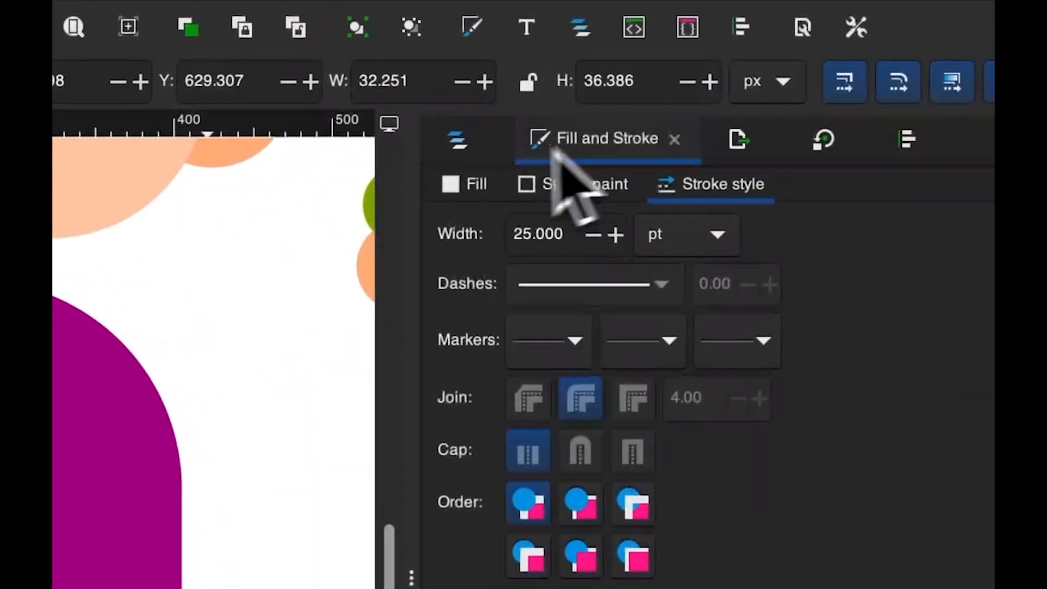
Move the hand ellipse directly below the arm path in the stacking order and select both objects
left_click(458, 140)
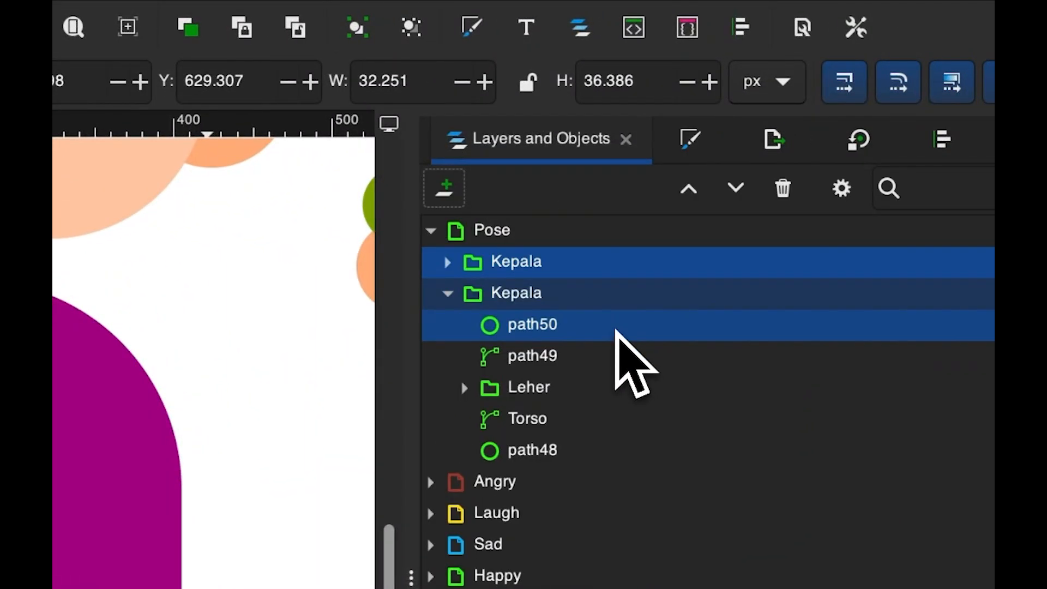
left_click(618, 327)
left_click_drag(660, 328, 648, 370)
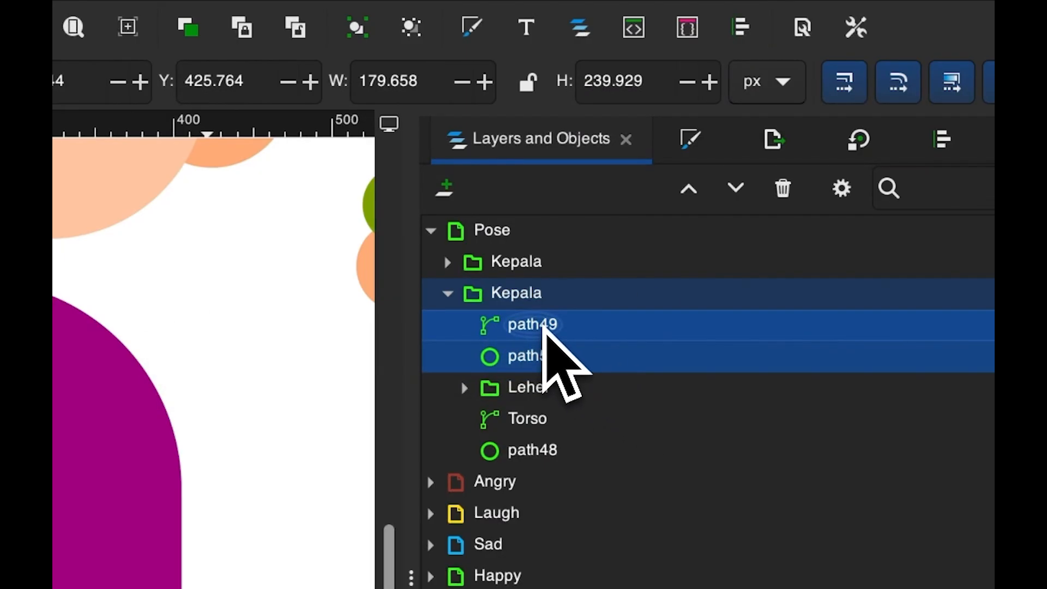
Group the arm path with its hand ellipse and rename the new group Lengan L
right_click(543, 335)
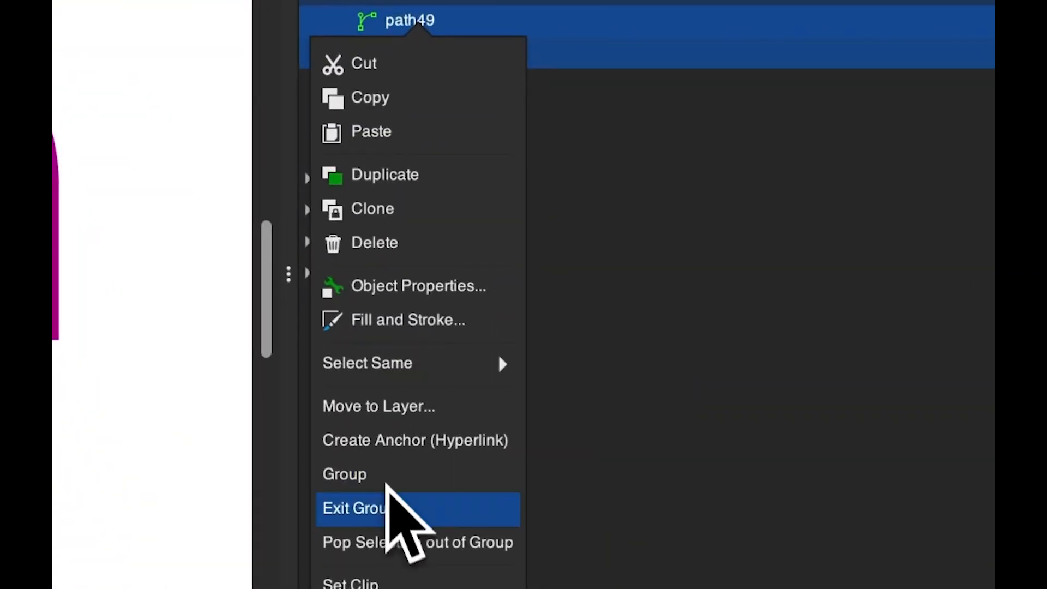
left_click(390, 479)
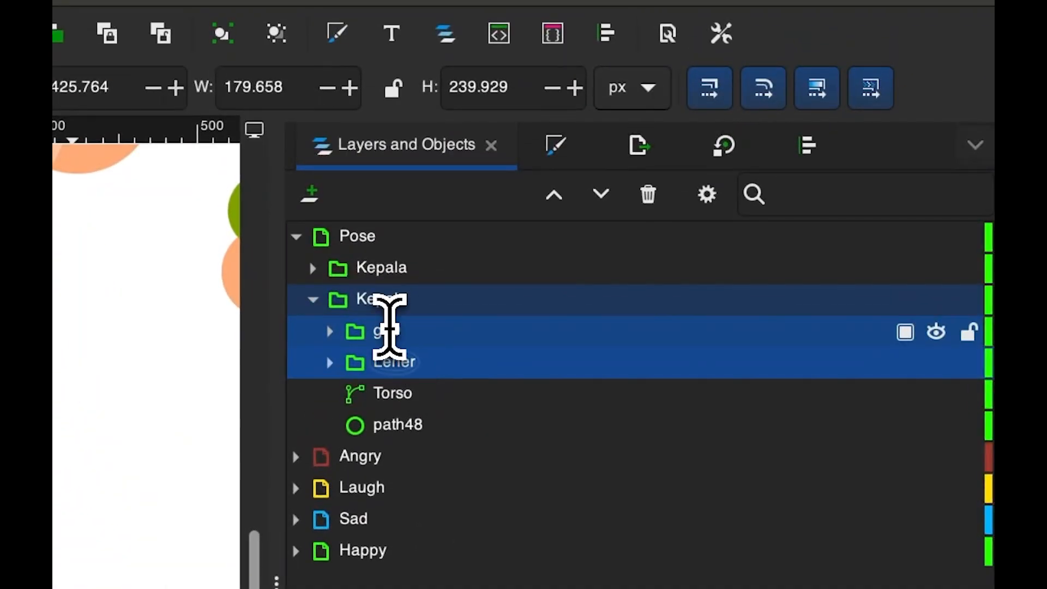
double_click(390, 330)
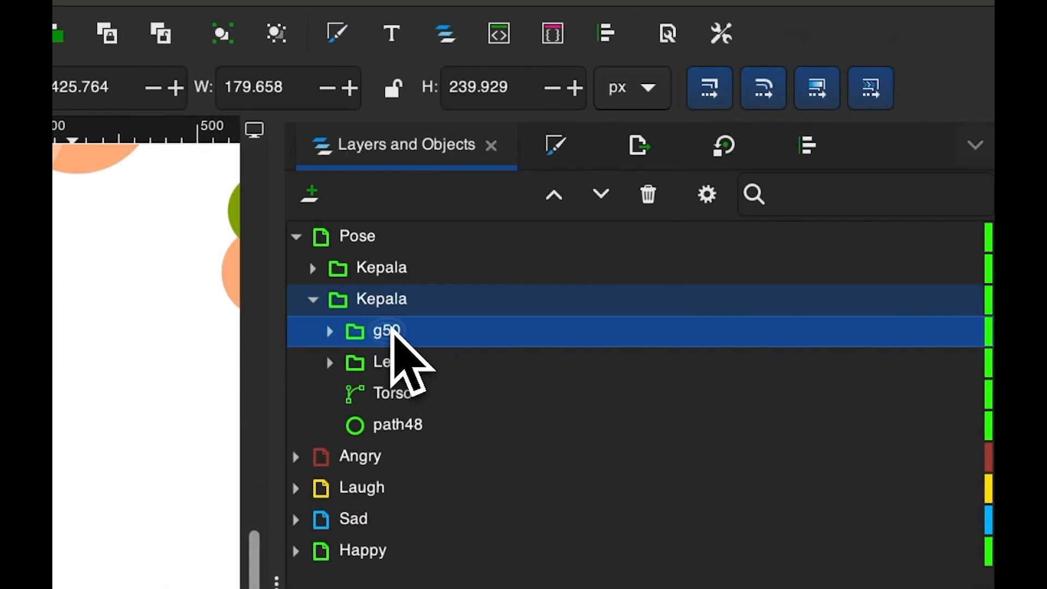
double_click(390, 329)
type("Lengan L")
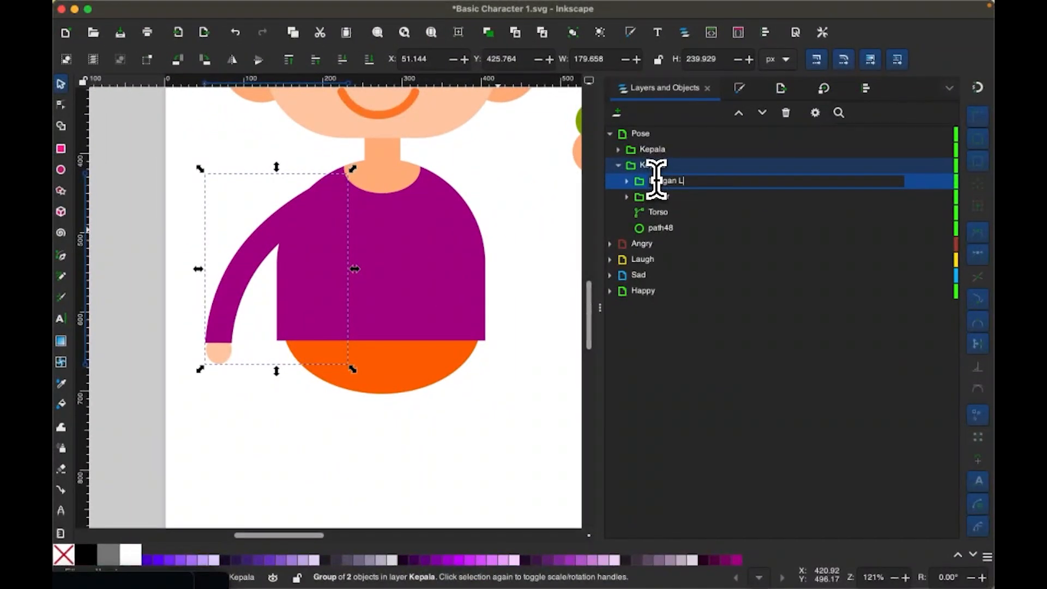
key("Return")
Duplicate the Lengan L group, flip the copy horizontally and join it to the opposite shoulder of the torso
scroll(283, 266, "down", 3)
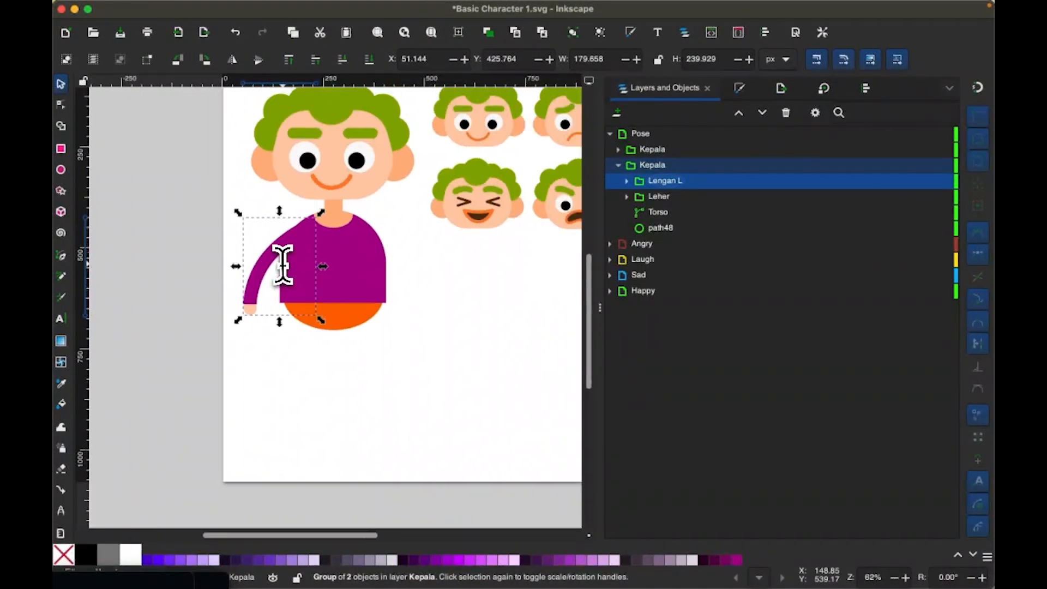
key("ctrl+d")
left_click_drag(261, 279, 411, 278)
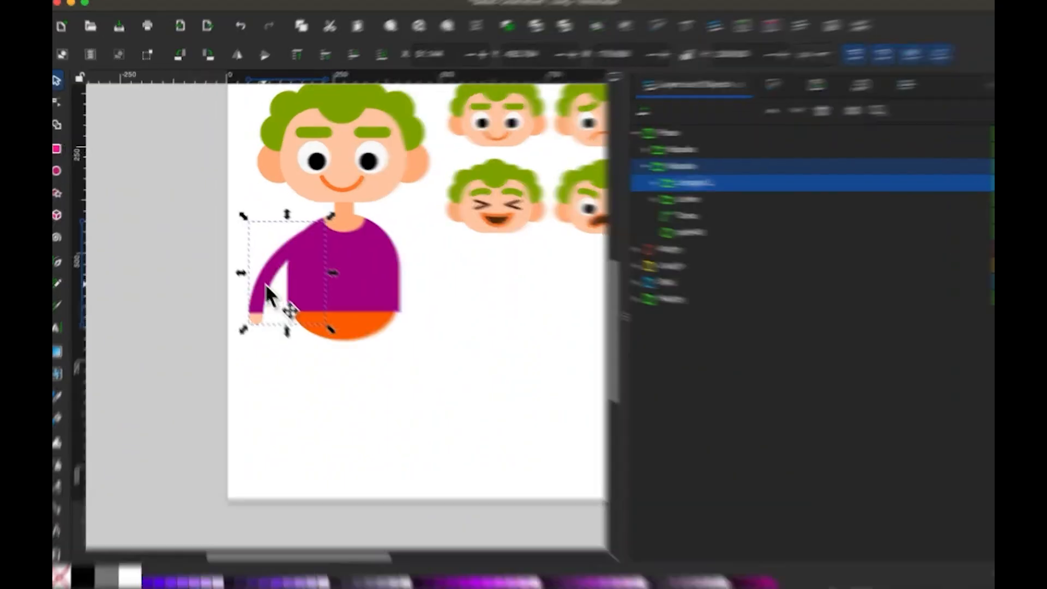
left_click_drag(682, 412, 645, 431)
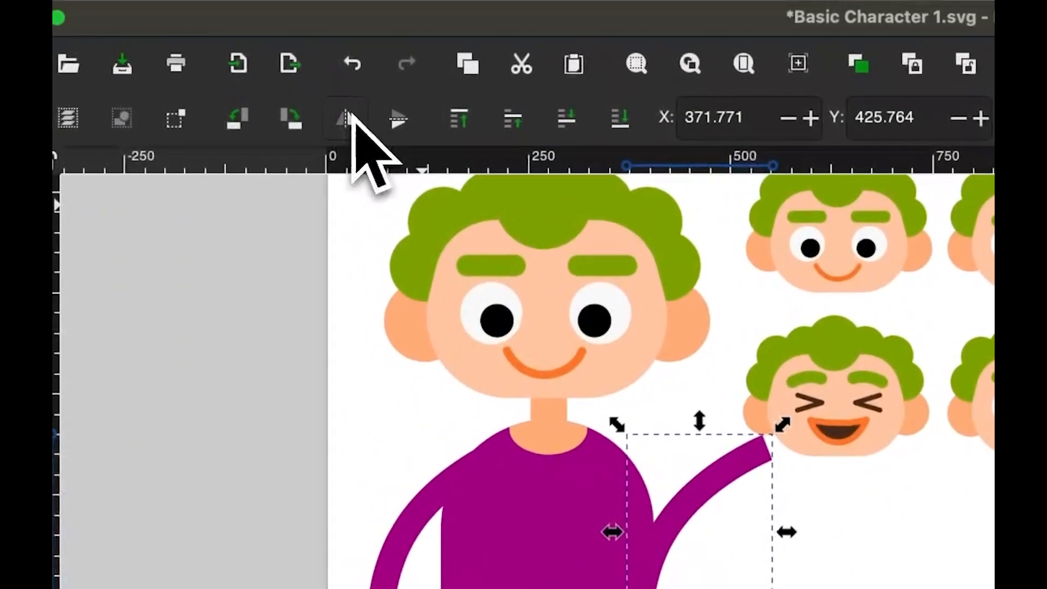
left_click(348, 117)
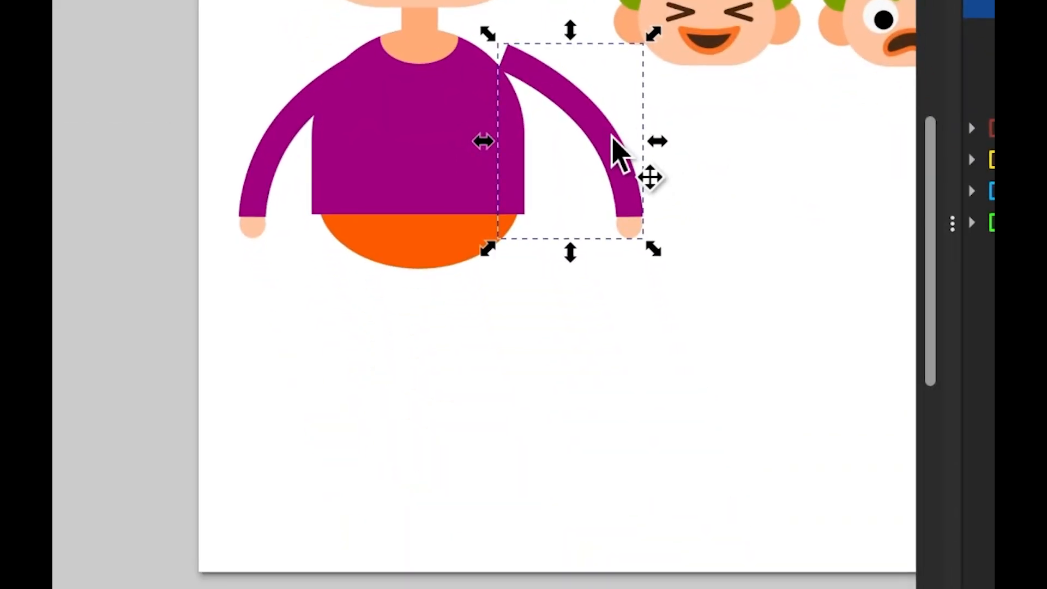
left_click_drag(614, 139, 567, 135)
left_click(703, 263)
scroll(703, 263, "down", 3)
scroll(703, 263, "right", 2)
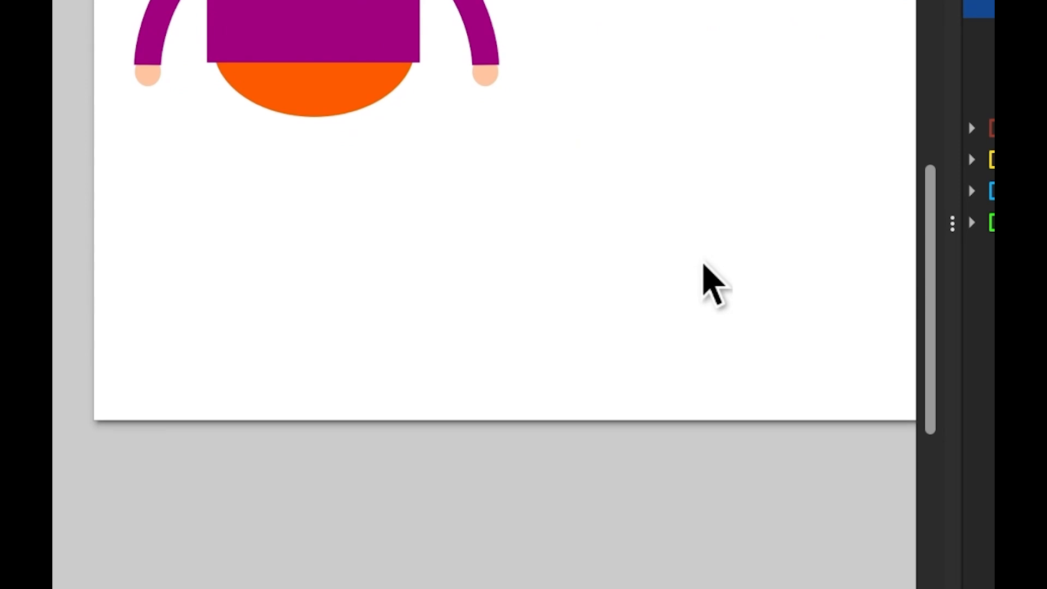
scroll(703, 263, "up", 3)
scroll(703, 262, "left", 2)
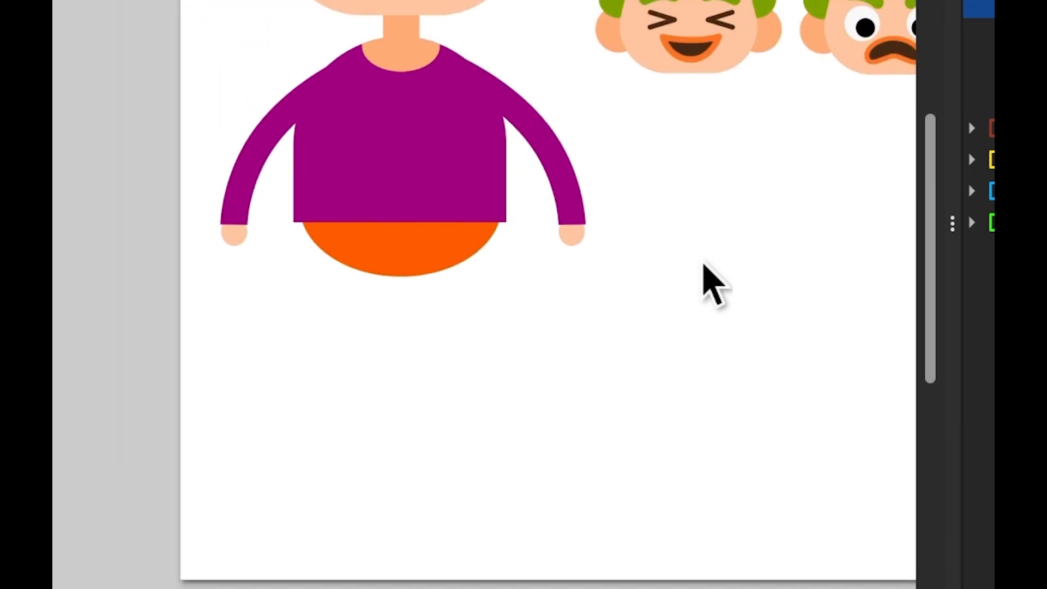
key("p")
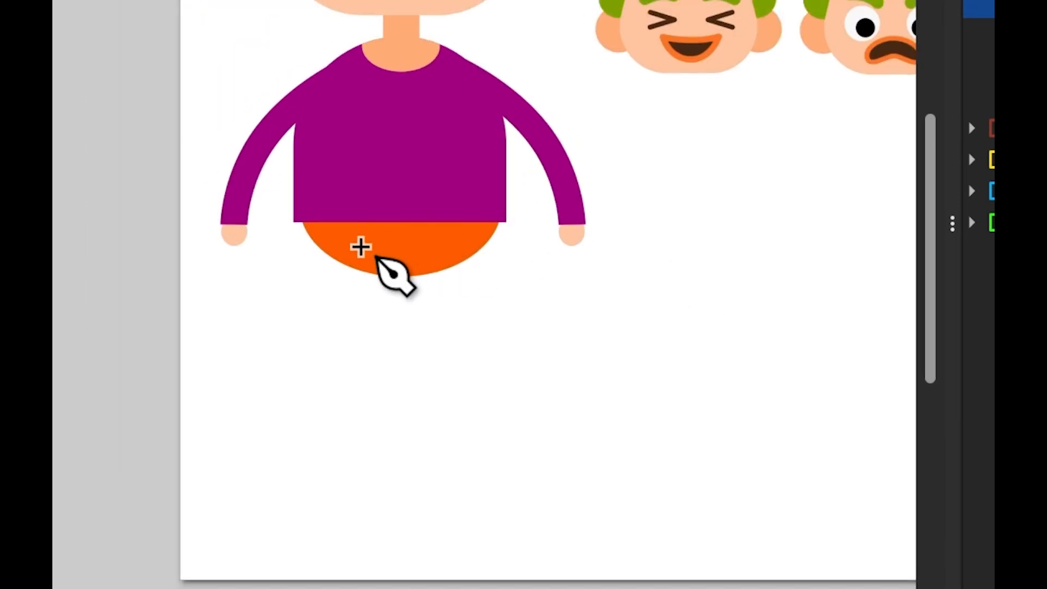
left_click(355, 241)
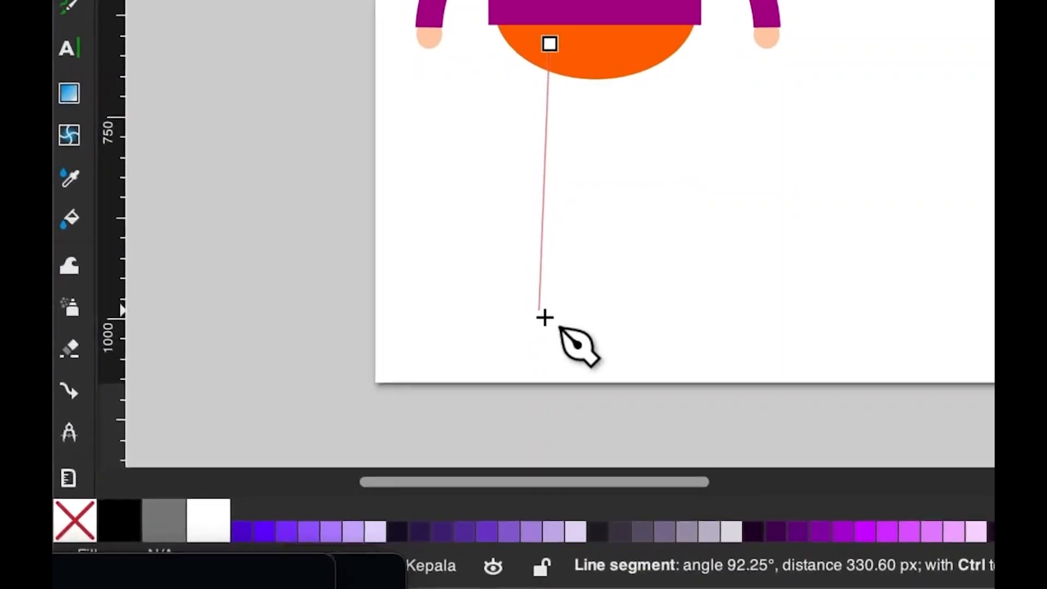
left_click(553, 323)
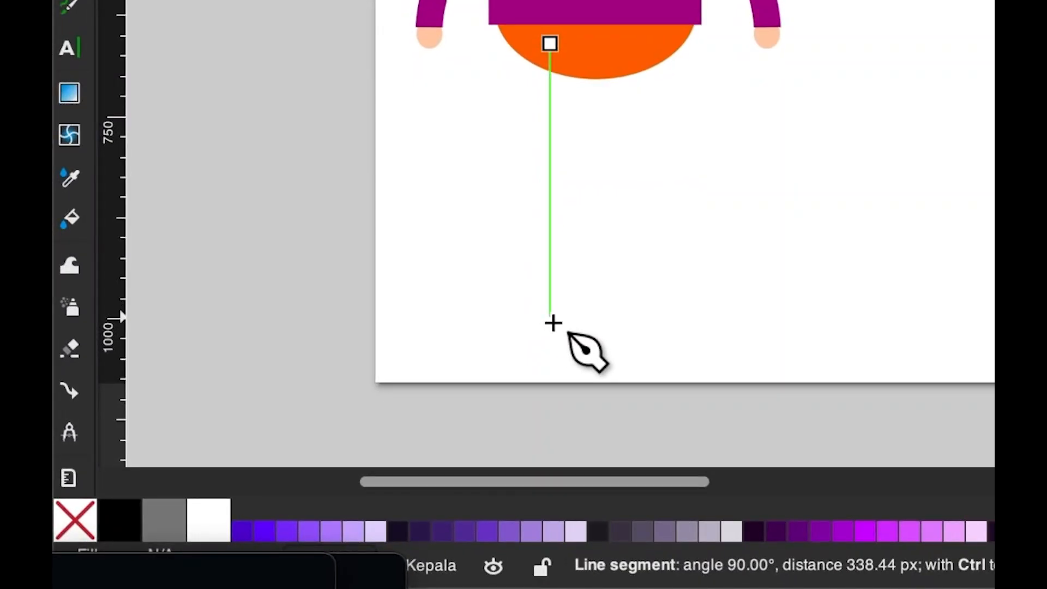
Remove the fill paint for new paths and pick the hips' orange as the stroke colour
right_click(86, 532)
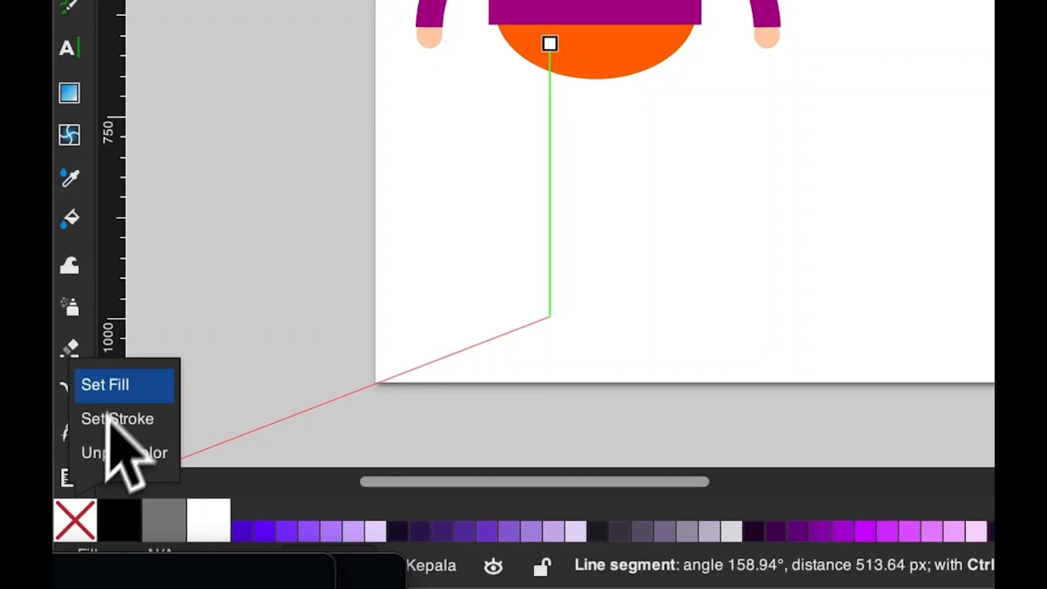
left_click(136, 388)
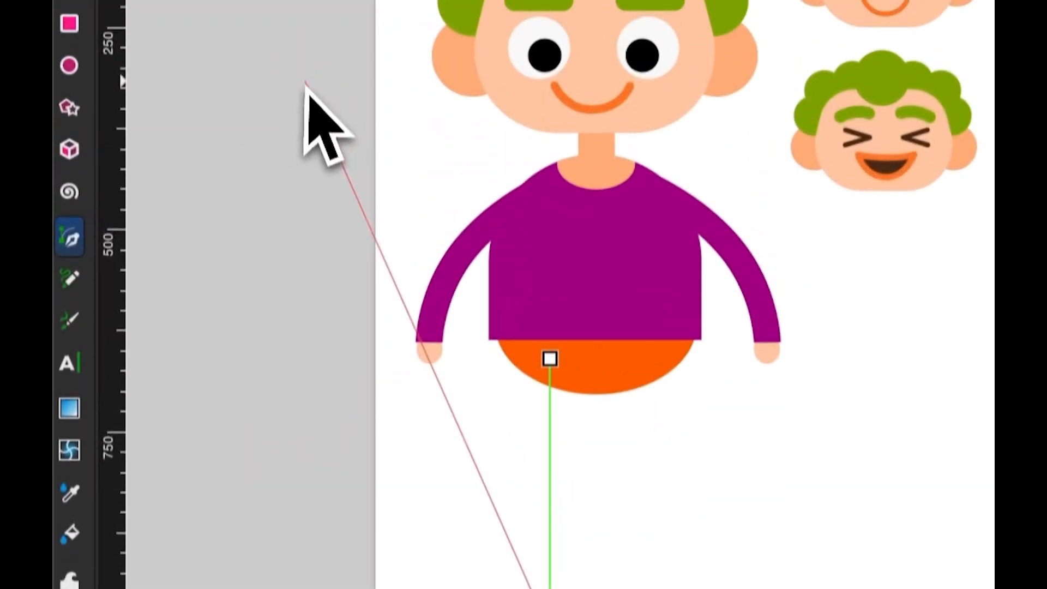
key("s")
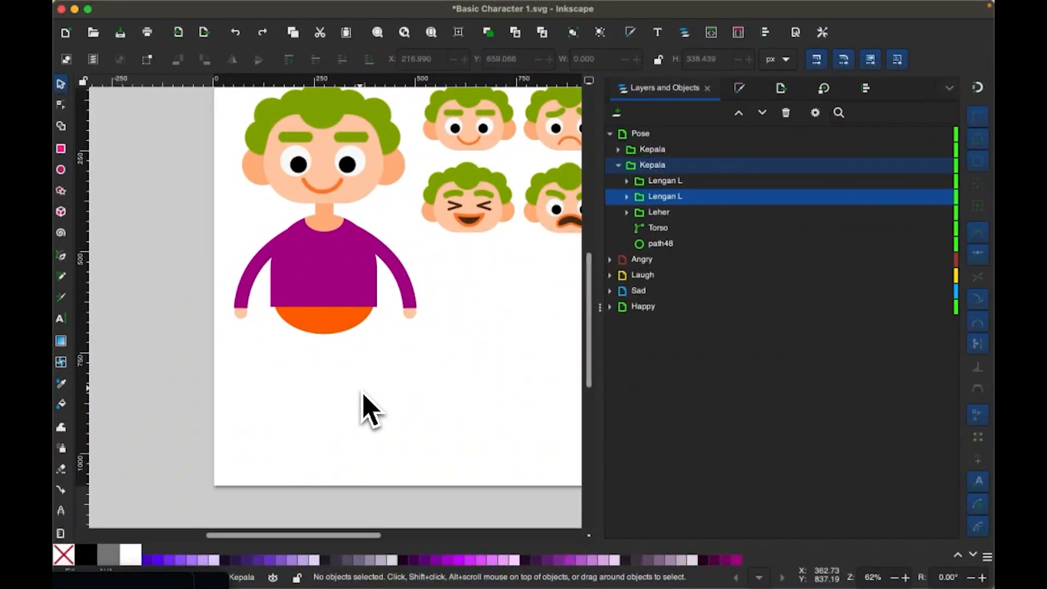
key("b")
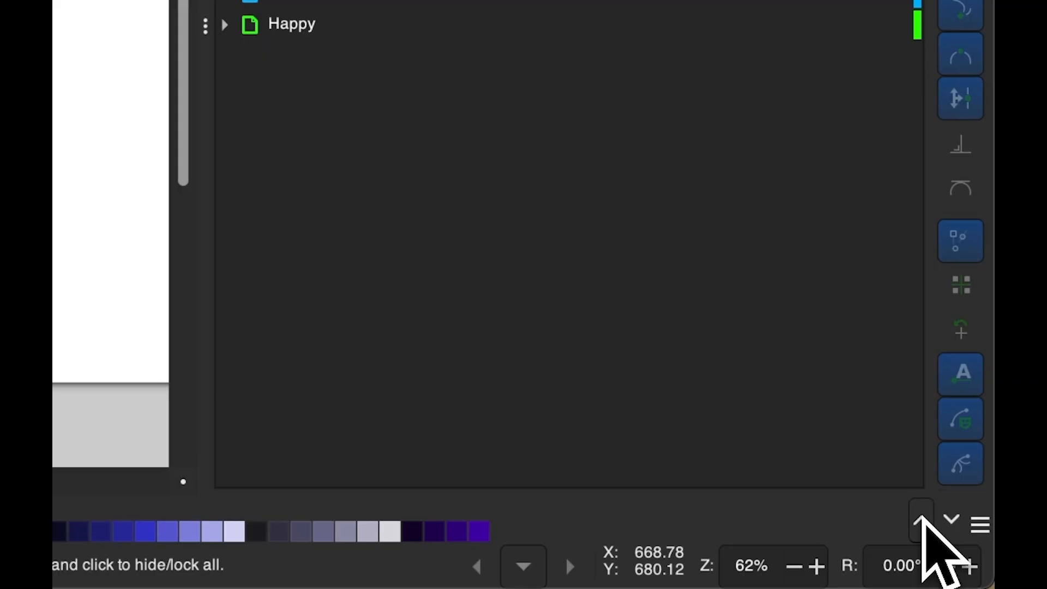
left_click(922, 521)
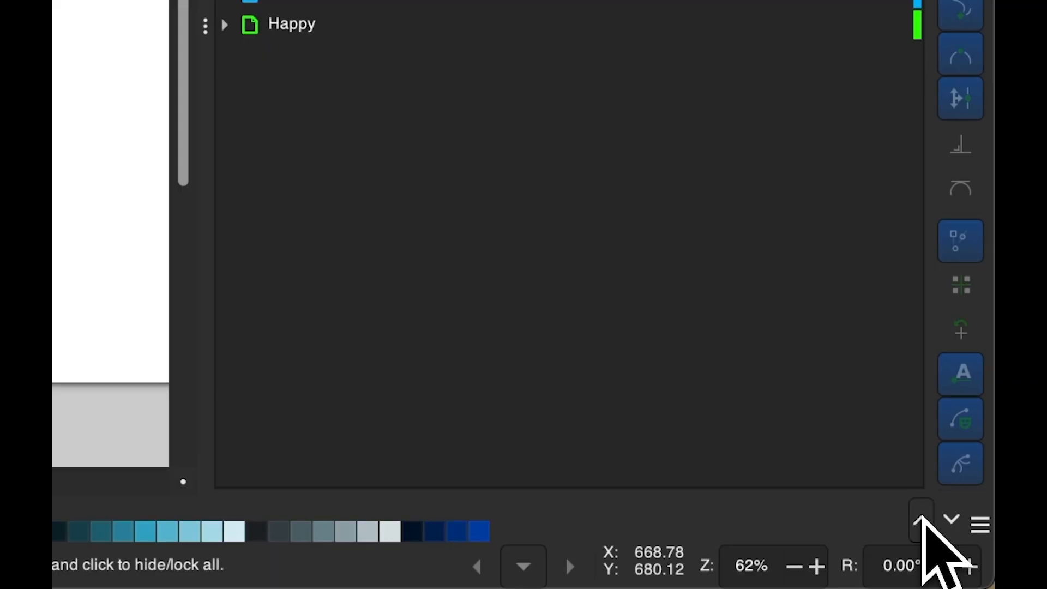
left_click(921, 521)
left_click(922, 519)
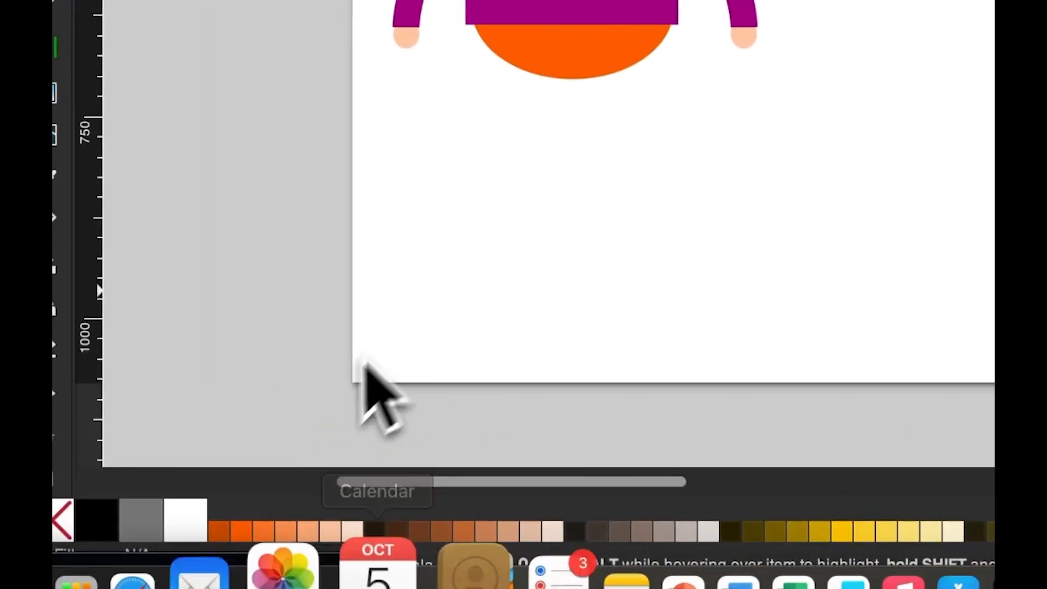
right_click(242, 533)
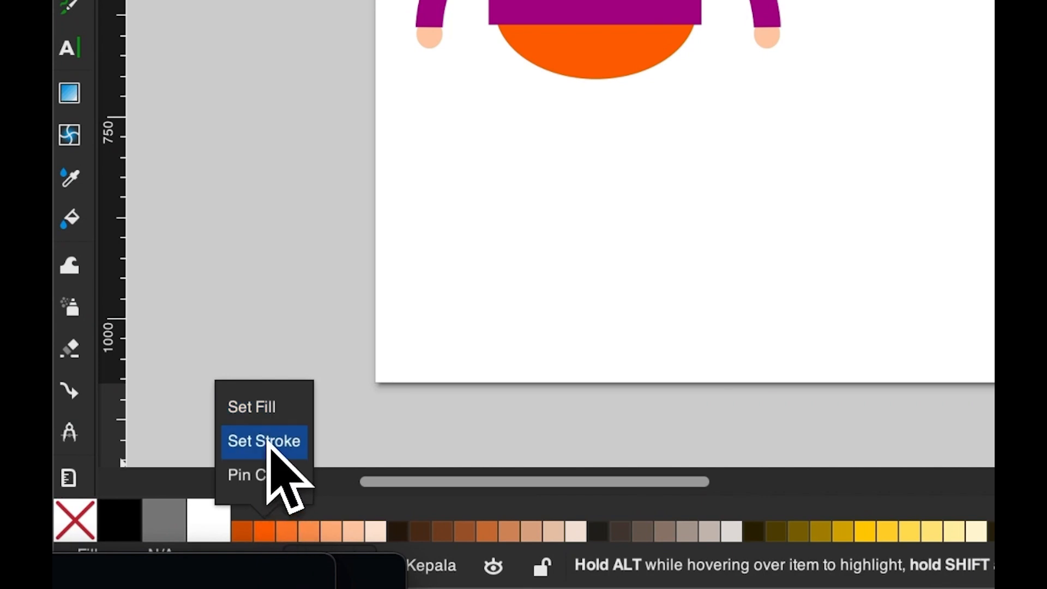
left_click(264, 441)
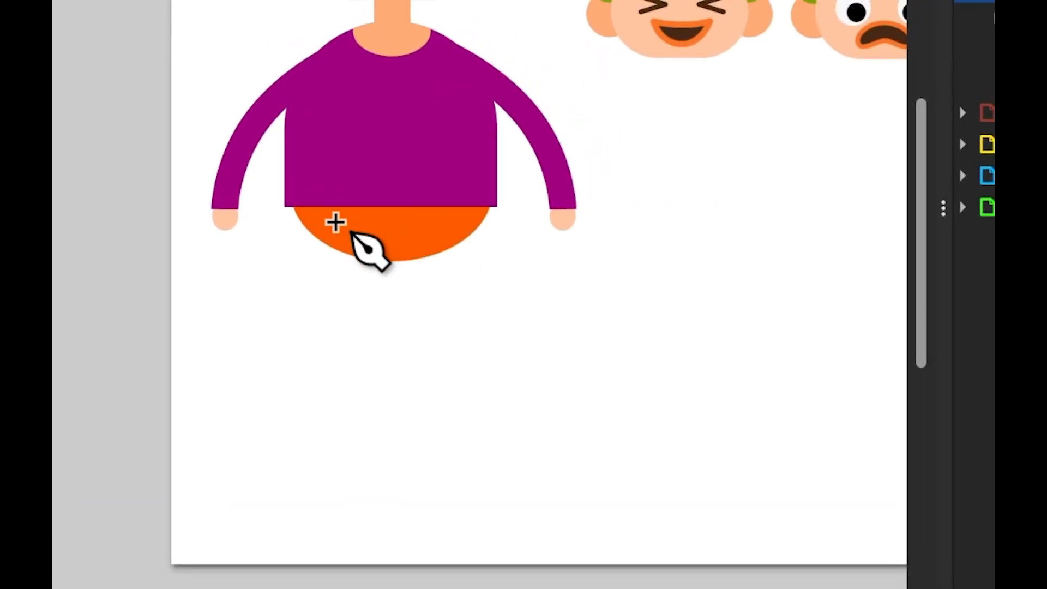
Draw a straight vertical orange leg about 33 by 269 px from the hips and move it slightly inward and down
left_click(328, 222)
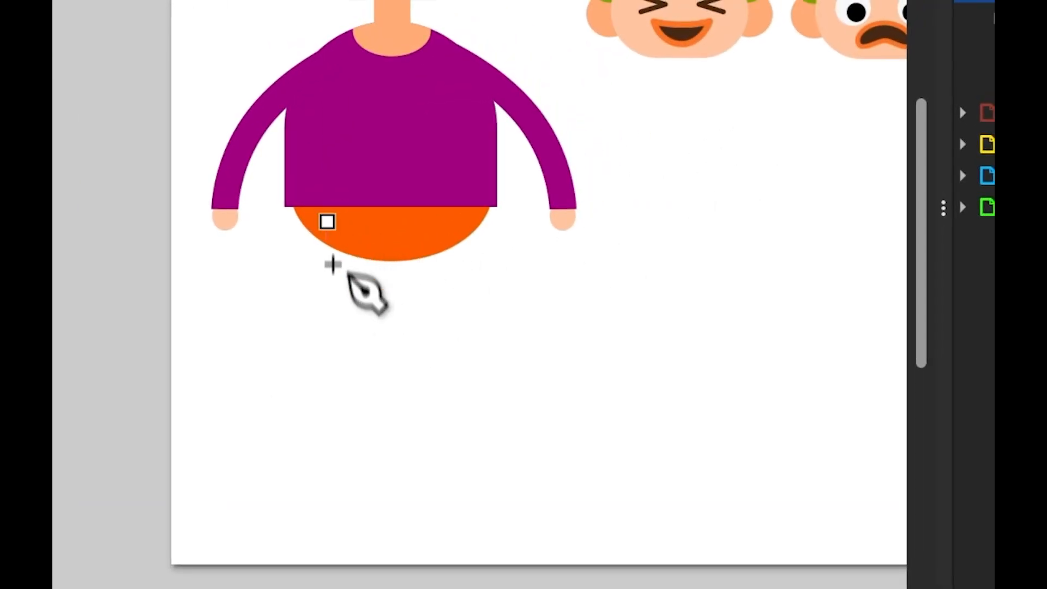
left_click(341, 338, "shift")
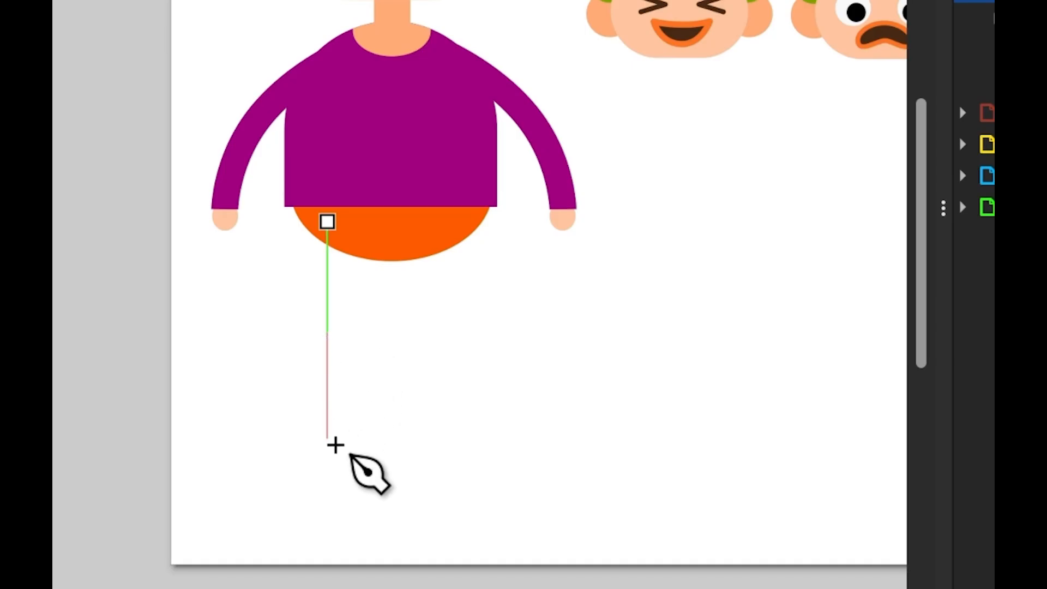
key("s")
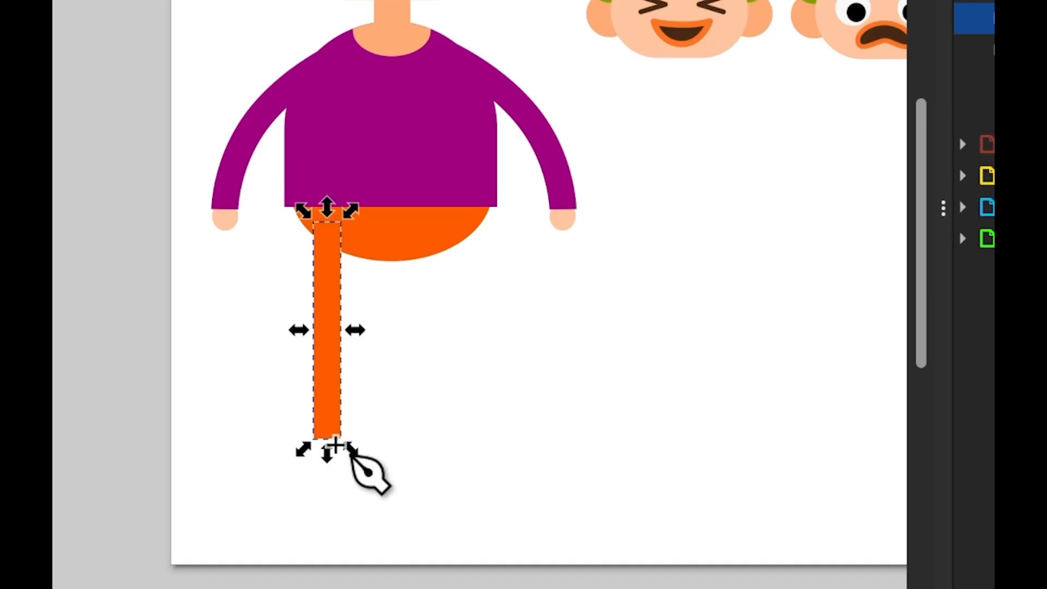
left_click_drag(328, 395, 360, 405)
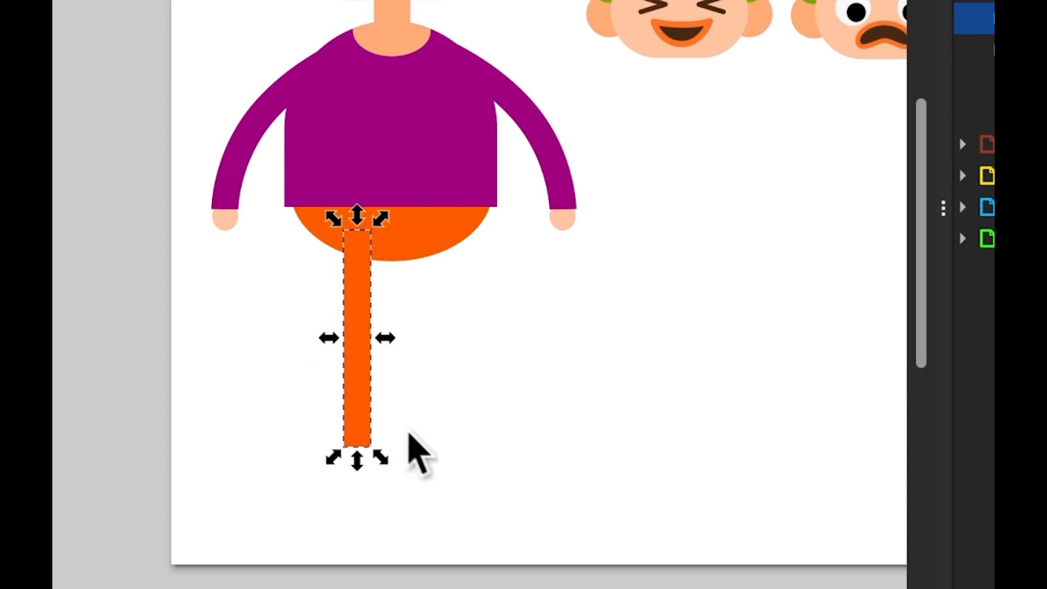
left_click(420, 440)
Draw a rectangle about 91 by 55 px at the lower end of the leg as the shoe
scroll(420, 441, "left", 3)
scroll(420, 441, "down", 1)
scroll(421, 441, "up", 3)
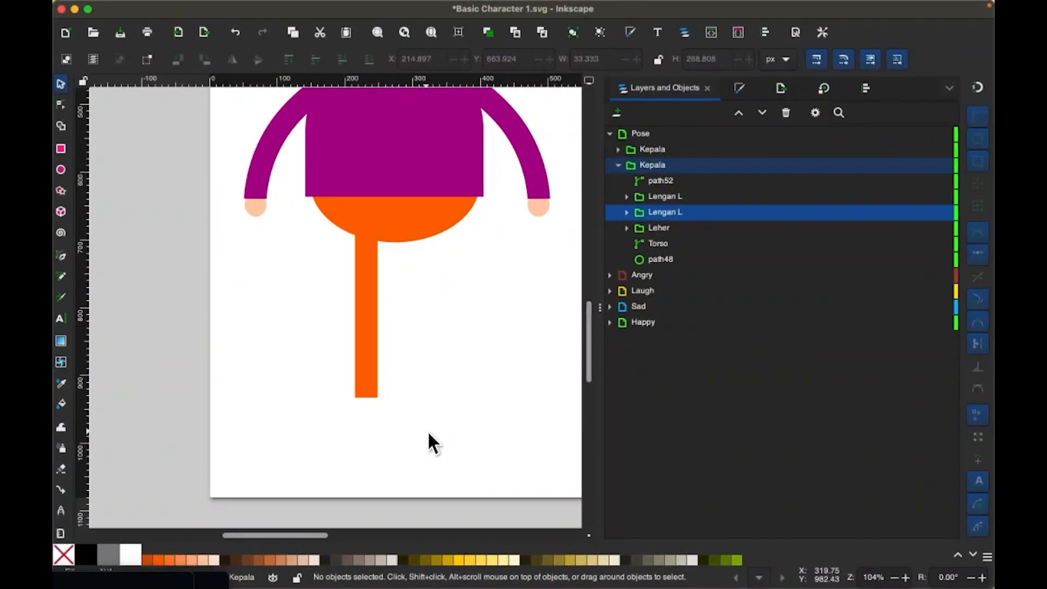
key("r")
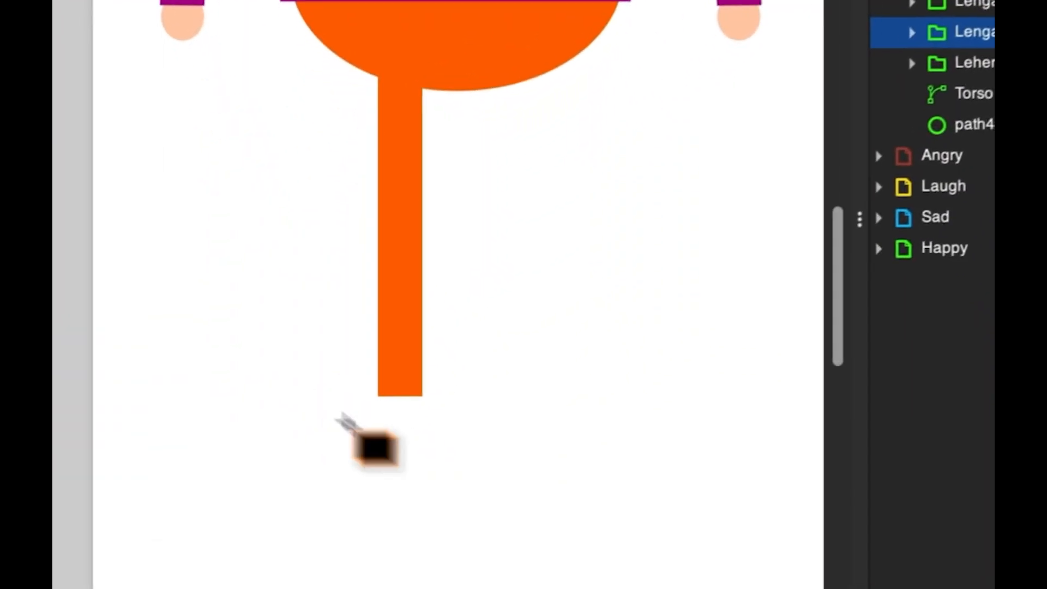
left_click_drag(283, 363, 432, 464)
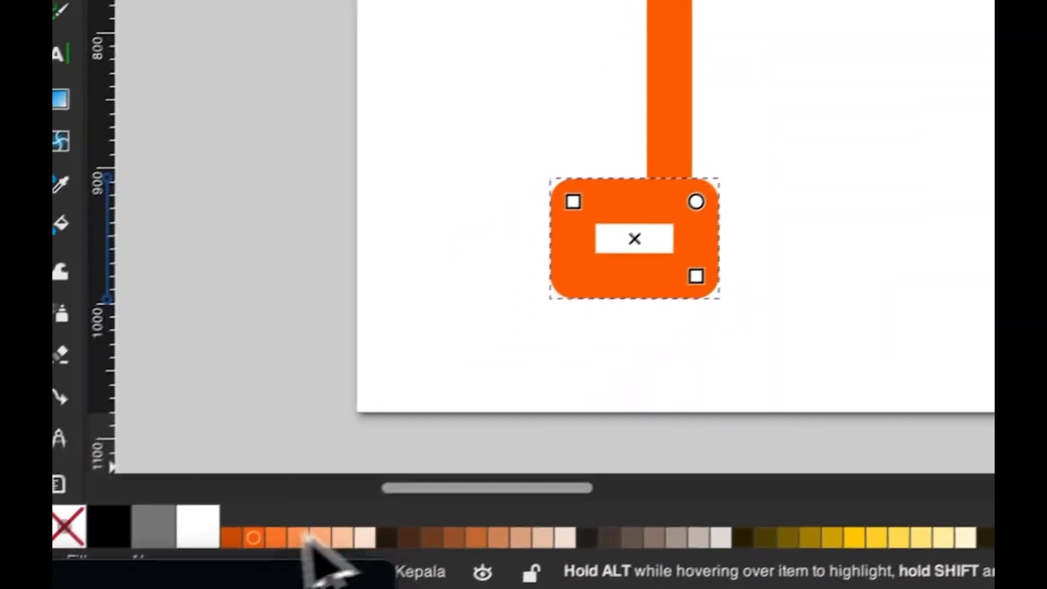
Fill the shoe rectangle with dark brown and remove its orange stroke
right_click(250, 544)
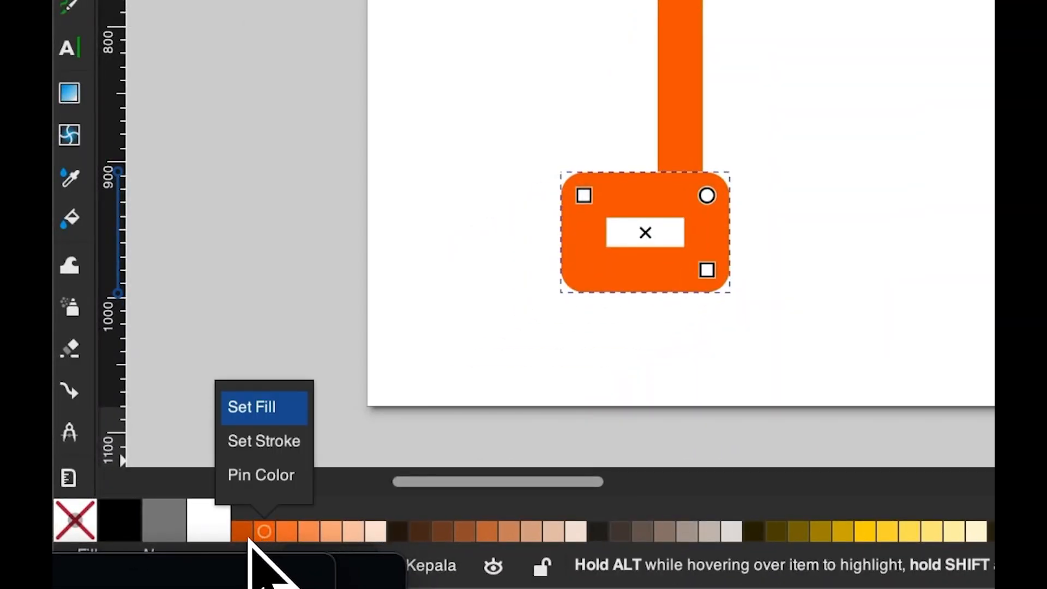
left_click(249, 539)
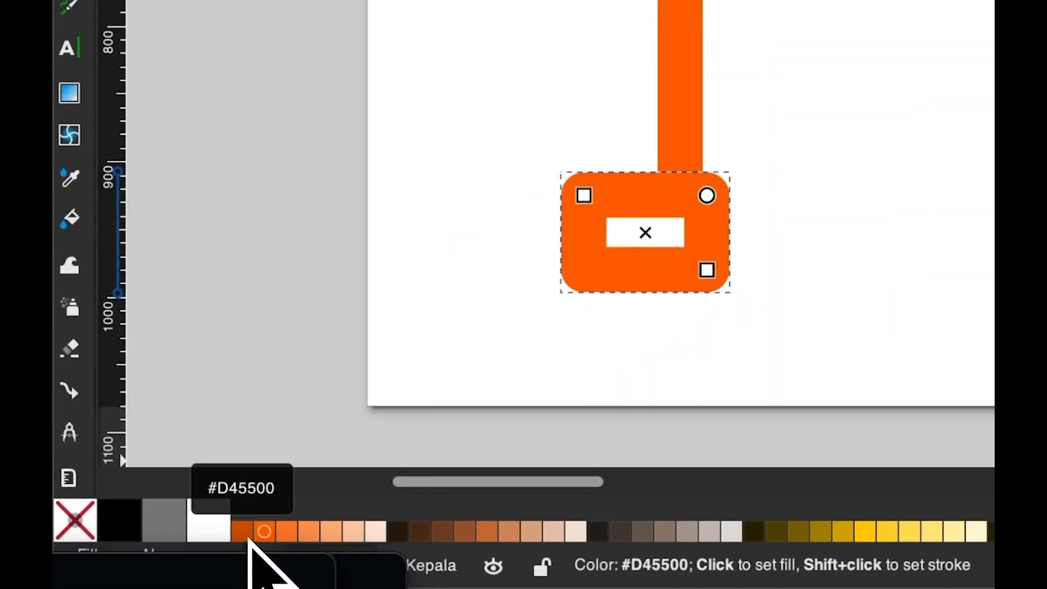
right_click(447, 530)
left_click(450, 410)
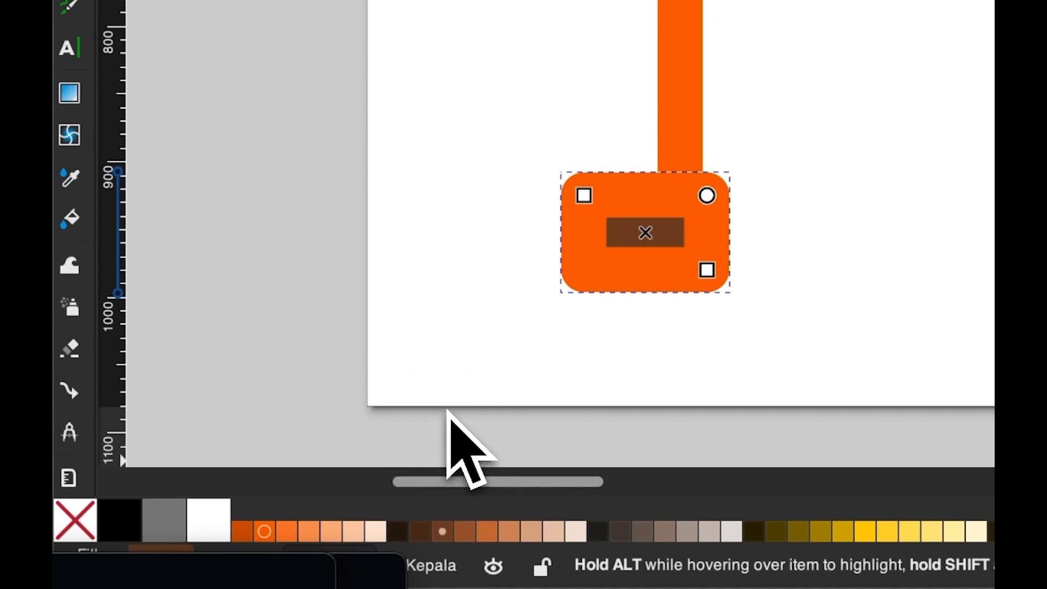
right_click(73, 524)
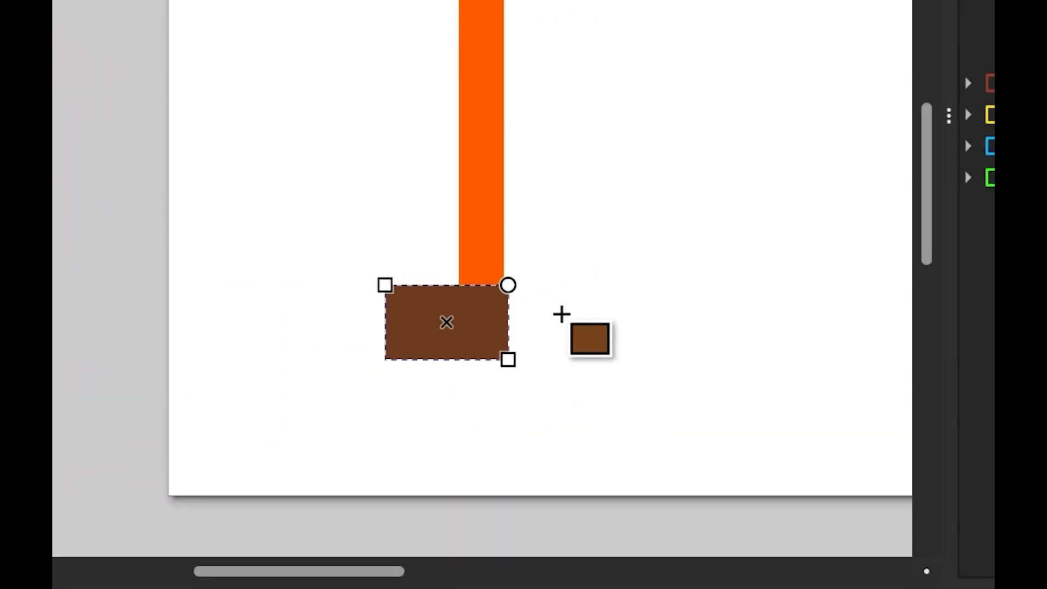
Convert the brown shoe rectangle to a path with Object to Path
mouse_move(508, 285)
left_mouse_down()
mouse_move(453, 362)
mouse_move(516, 289)
left_mouse_up()
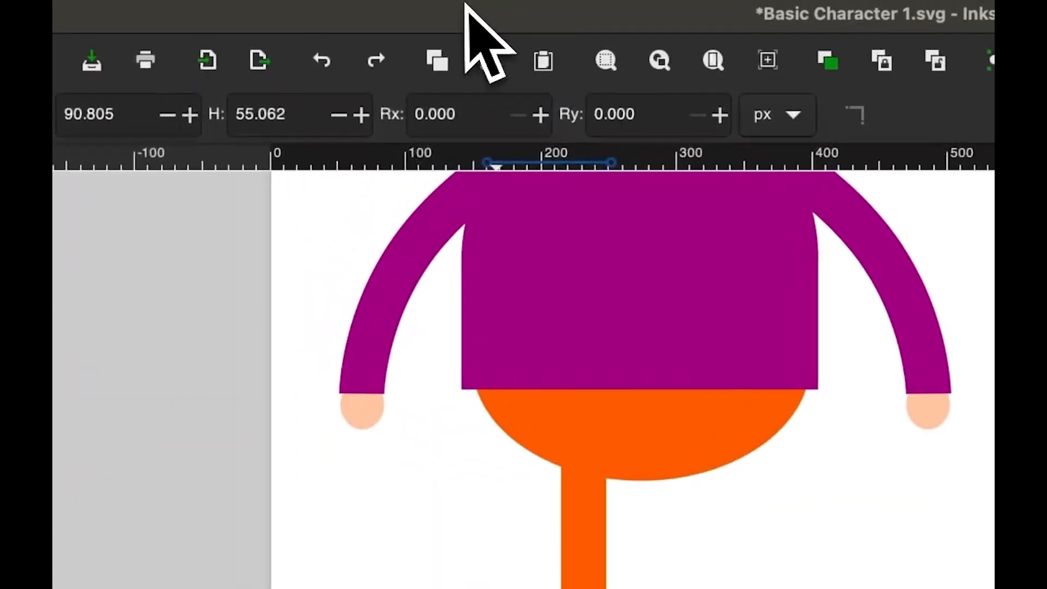
left_click(475, 15)
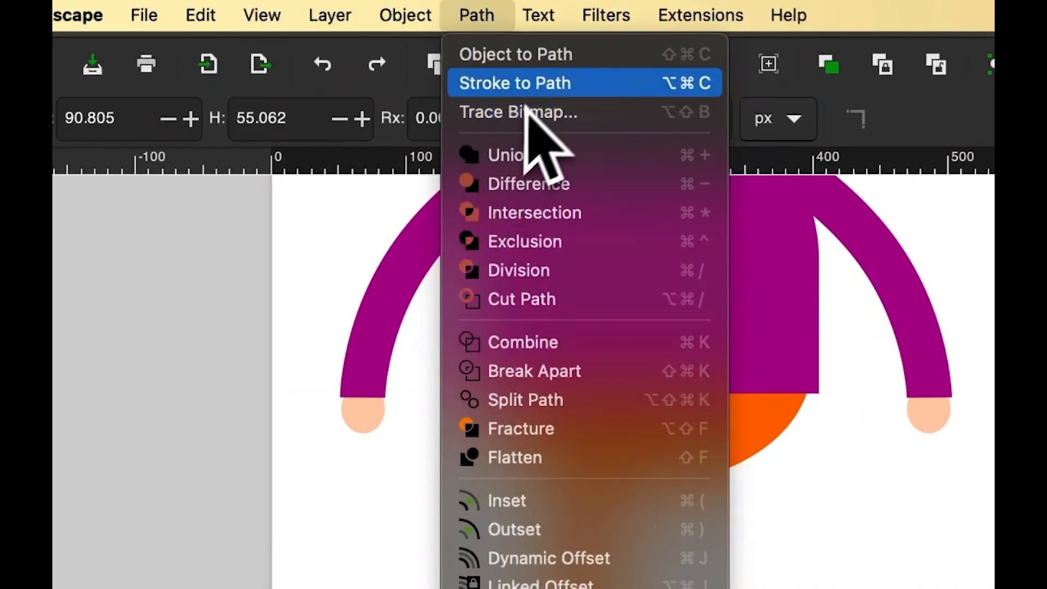
left_click(590, 60)
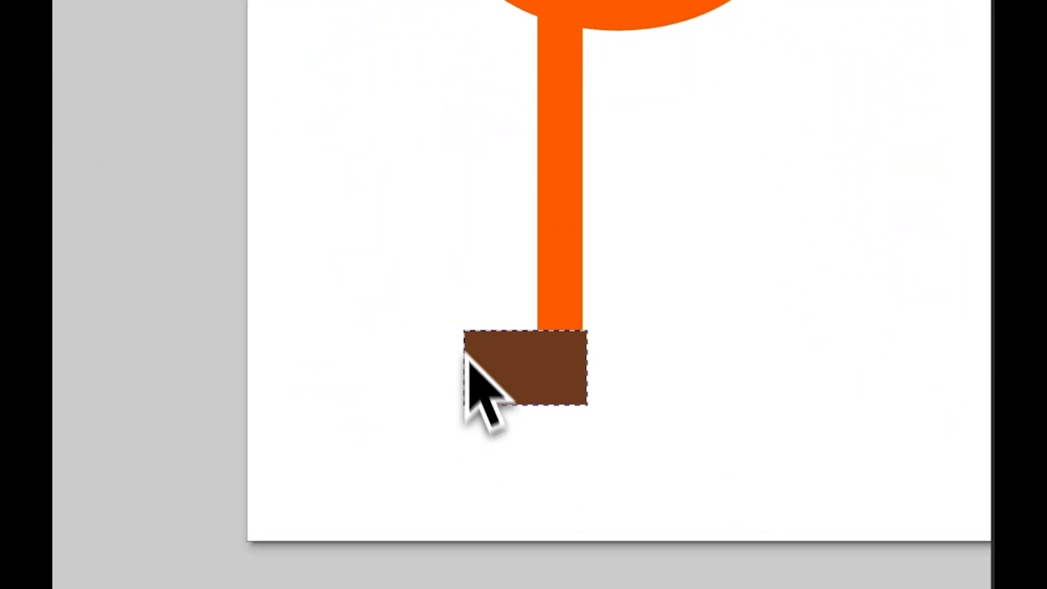
Add the Corners path effect to the shoe and round its upper outer corner into a wide toe curve
key("n")
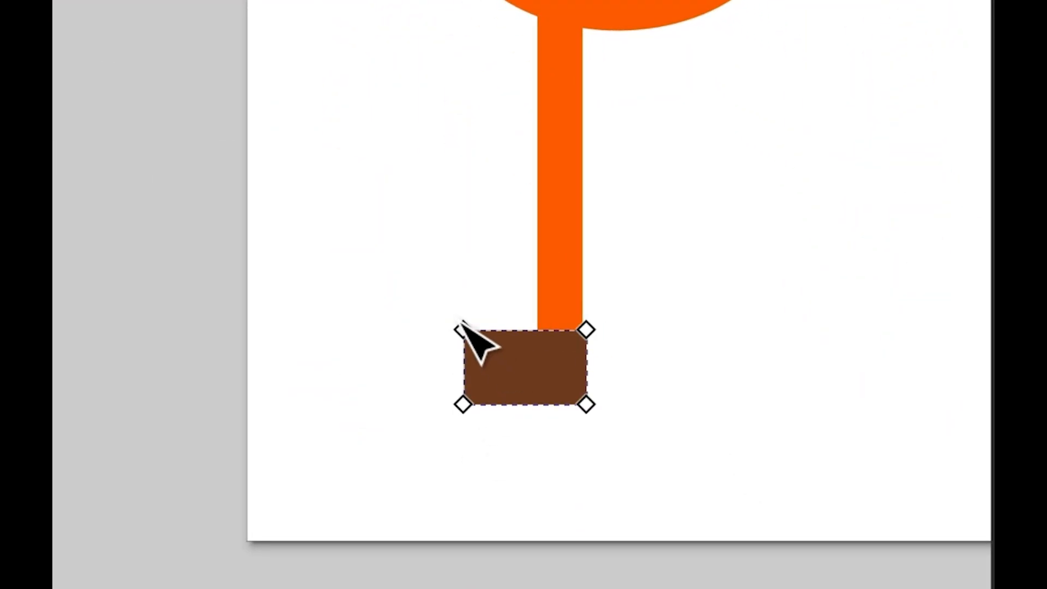
left_click(584, 332, "shift")
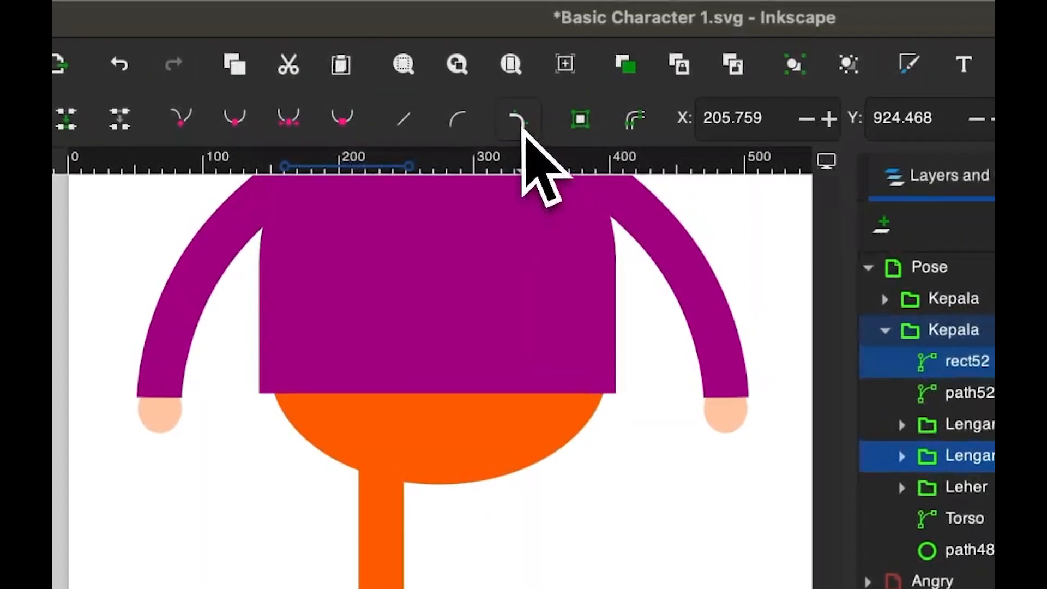
left_click(520, 122)
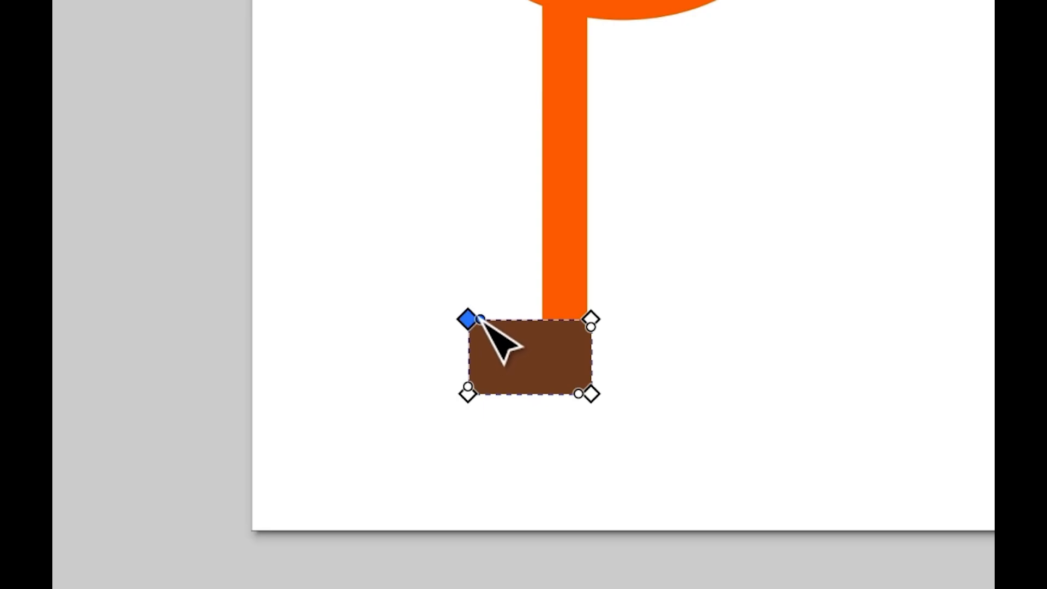
left_click_drag(480, 318, 543, 337)
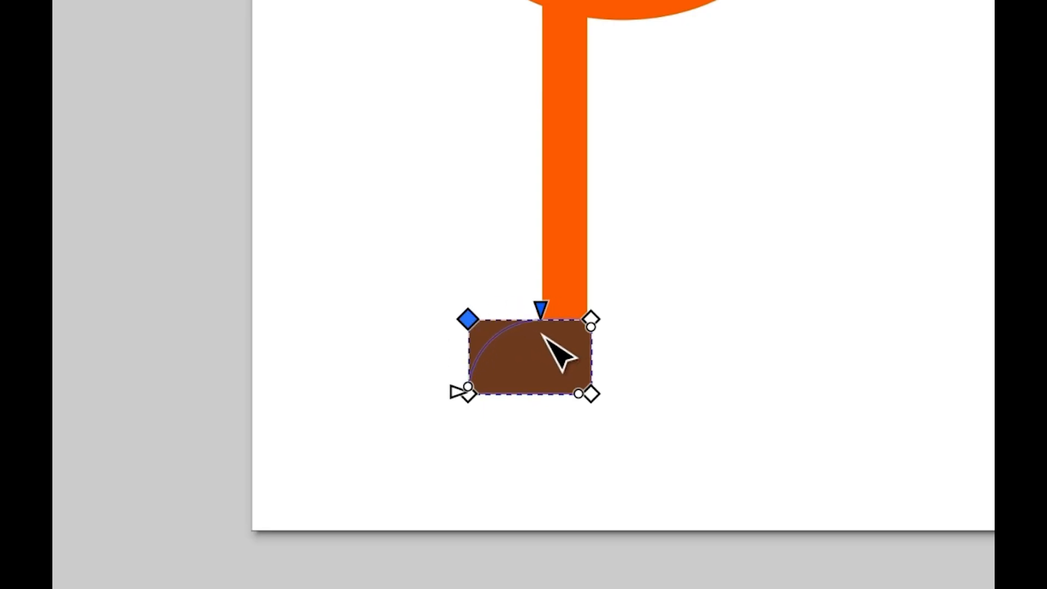
scroll(749, 365, "down", 1)
scroll(758, 376, "right", 5)
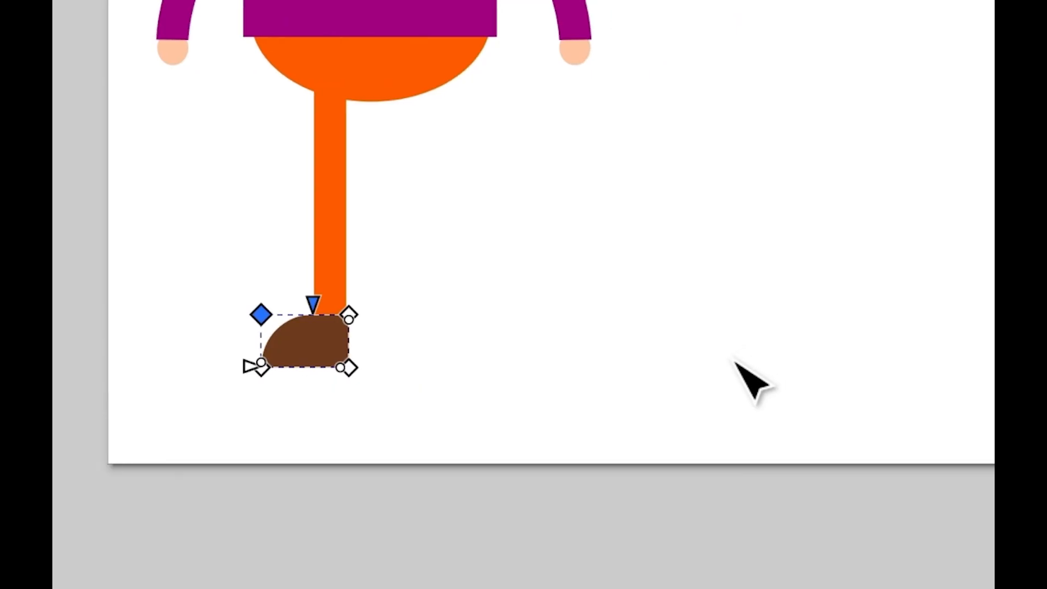
scroll(741, 371, "down", 1)
Group the brown shoe and the orange leg path together
key("s")
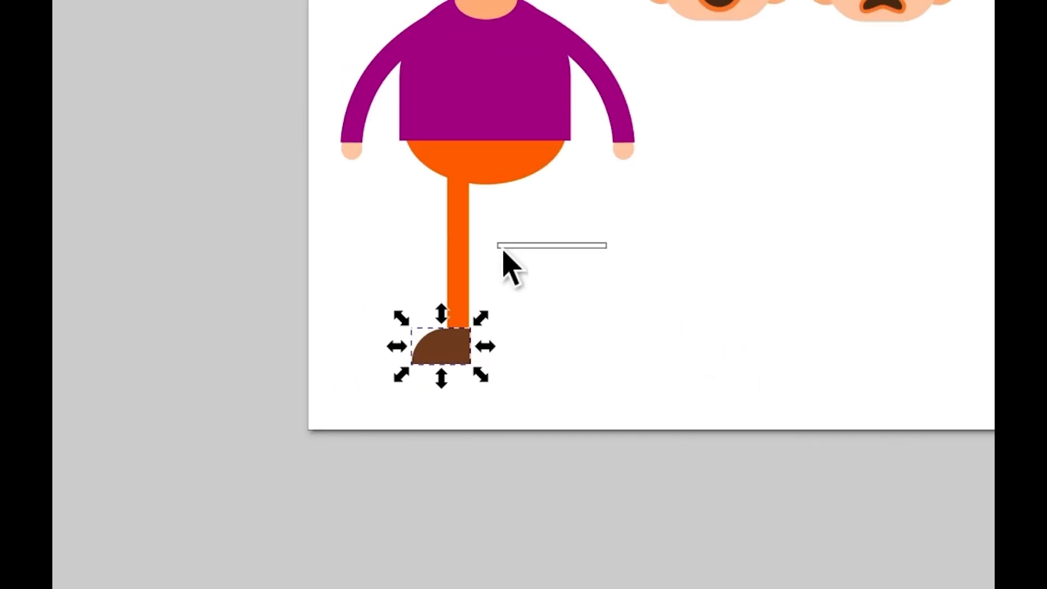
left_click(503, 251)
left_click_drag(307, 456, 306, 454)
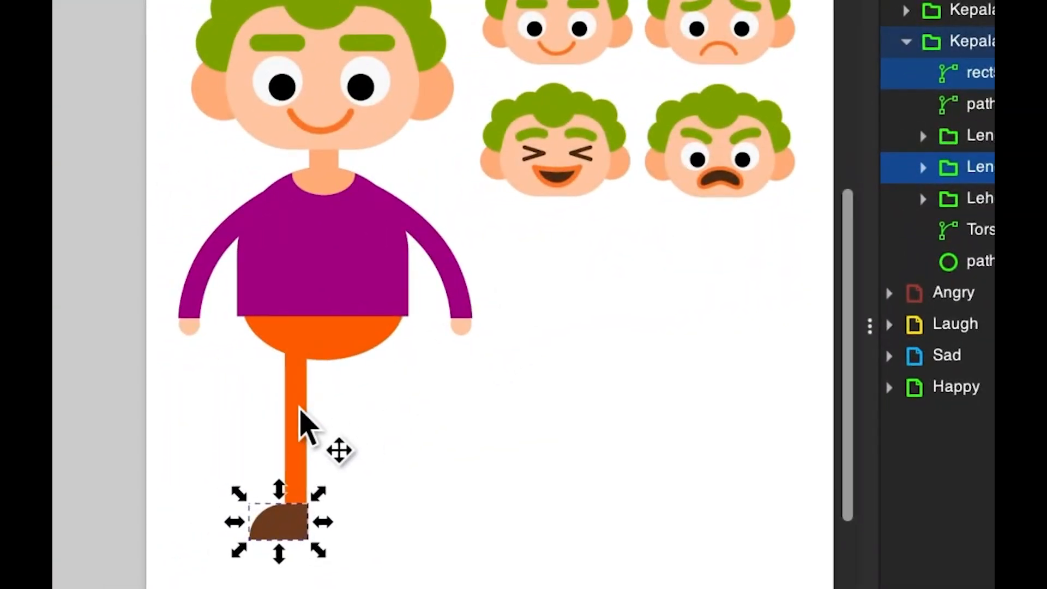
left_click(301, 415, "shift")
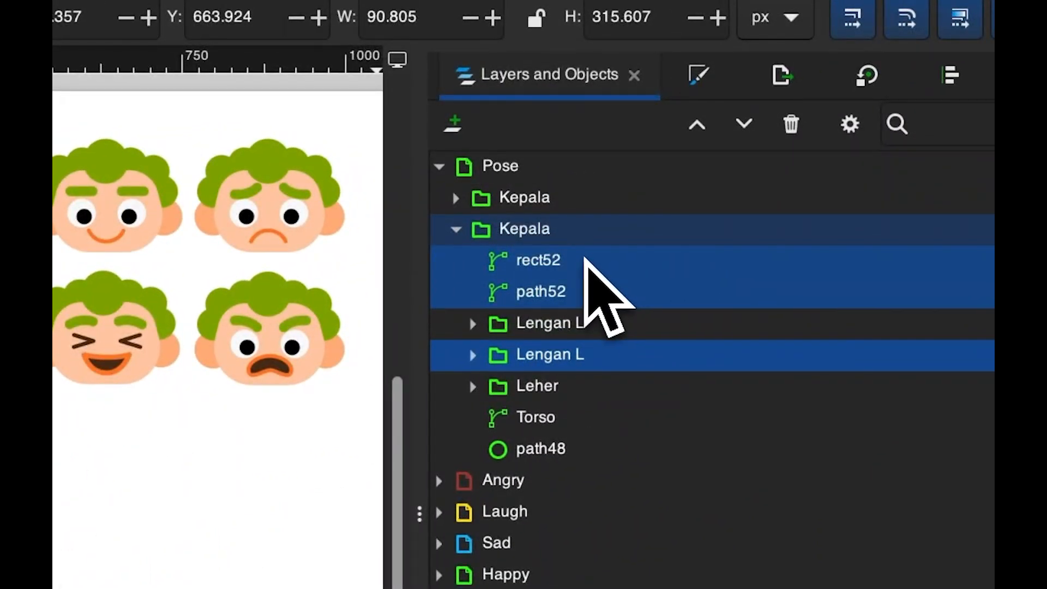
left_click(584, 261)
left_click(559, 289, "shift")
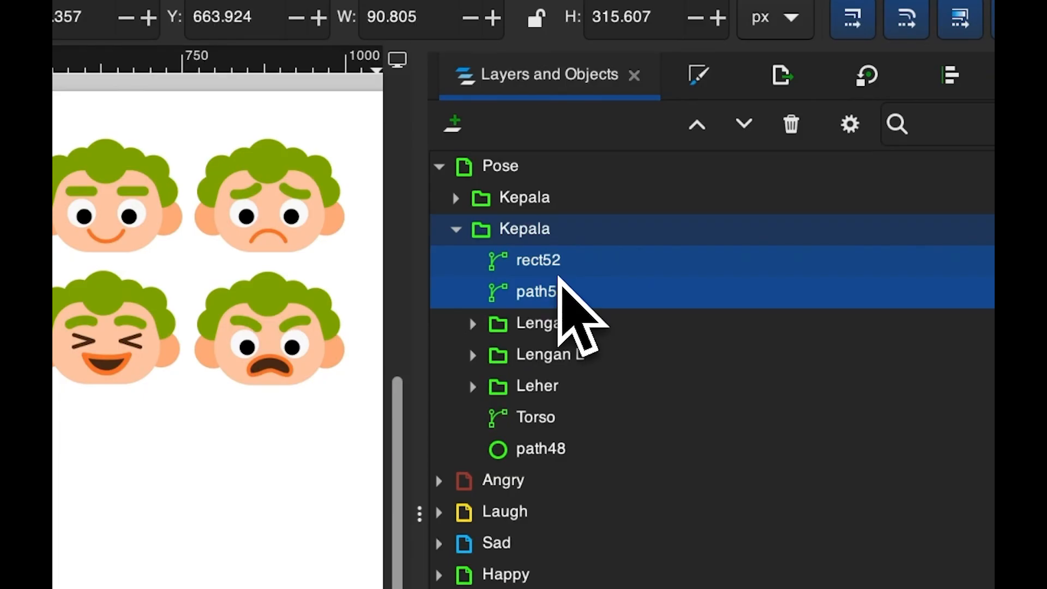
key("ctrl+g")
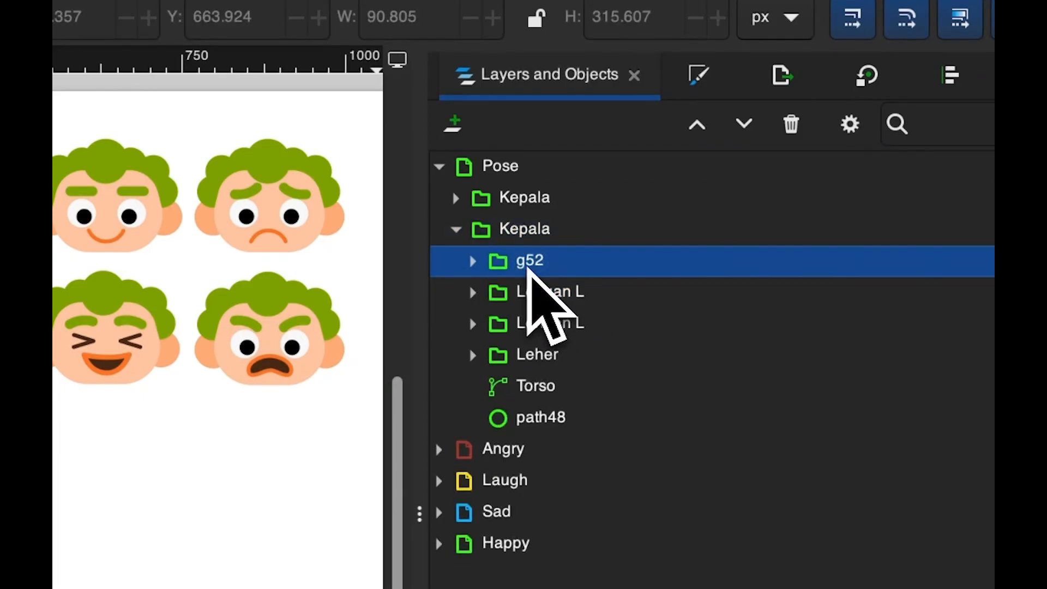
Rename the new leg and shoe group as Kaki L
left_click(527, 268)
double_click(527, 268)
left_click(527, 268)
left_click(527, 268)
double_click(527, 267)
left_click(527, 268)
left_click(527, 268)
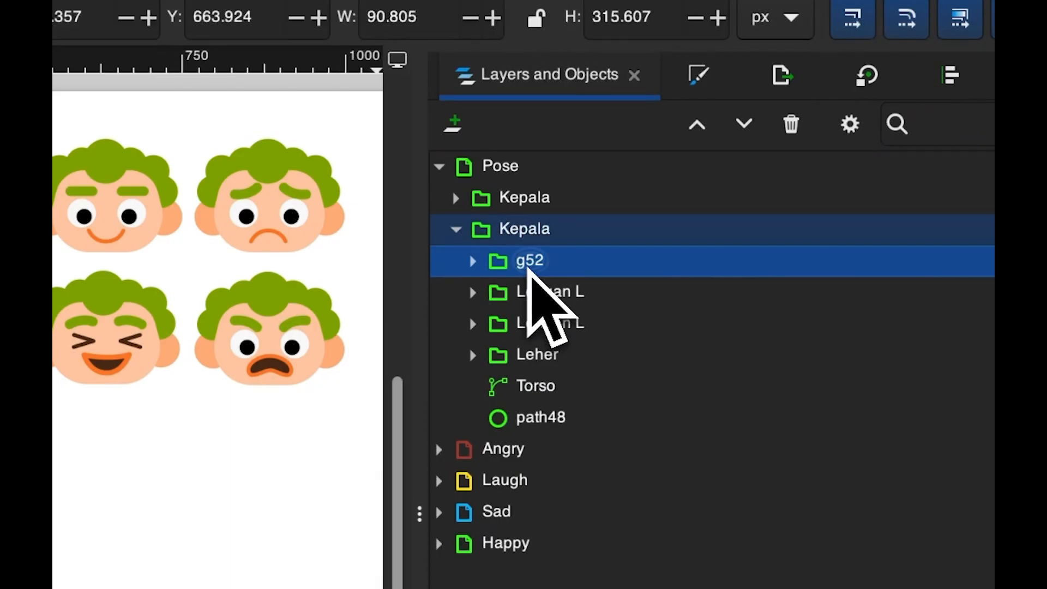
left_click(527, 268)
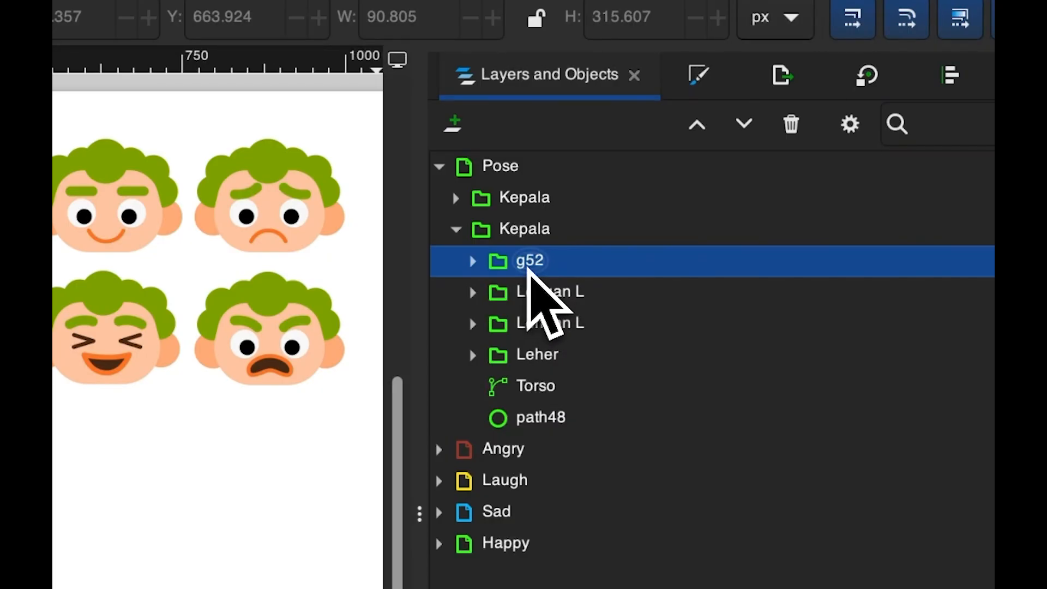
left_click(528, 268)
left_click(528, 268)
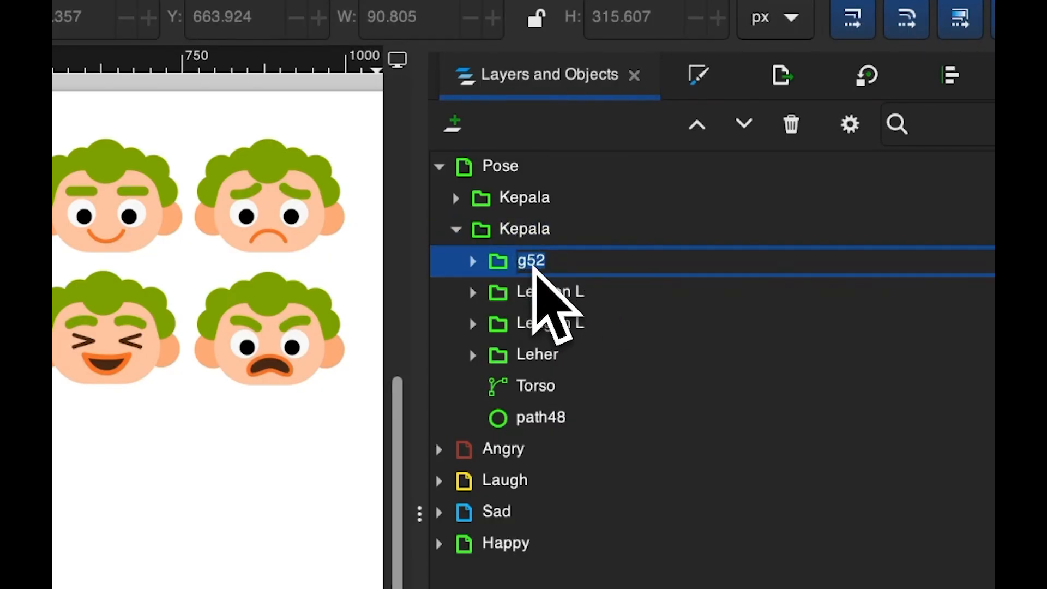
left_click(532, 269)
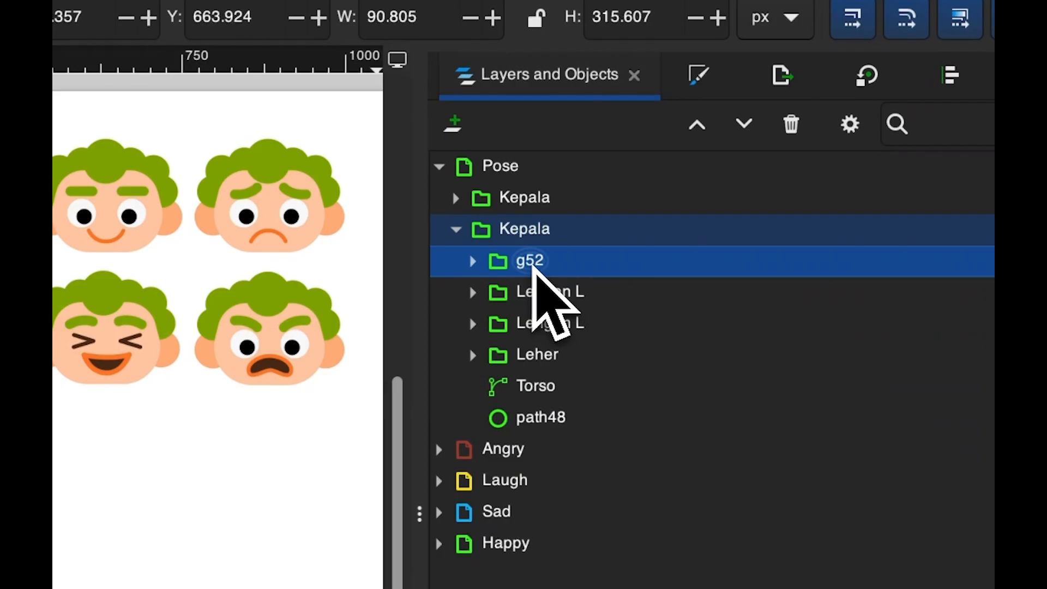
left_click(532, 262)
type("L\\K")
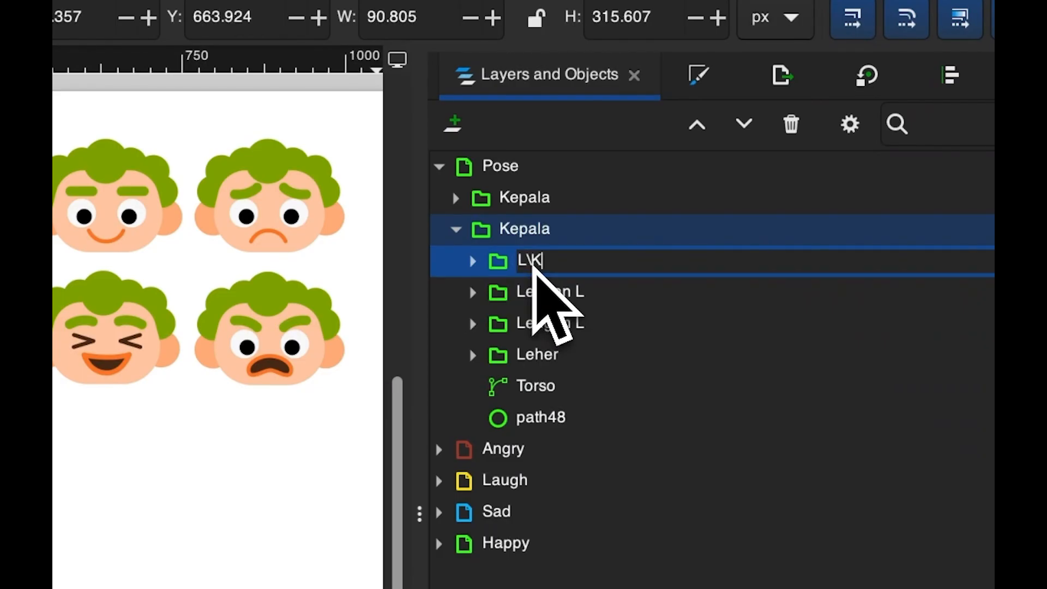
key("BackSpace")
key("BackSpace")
key("BackSpace")
type("Kaki")
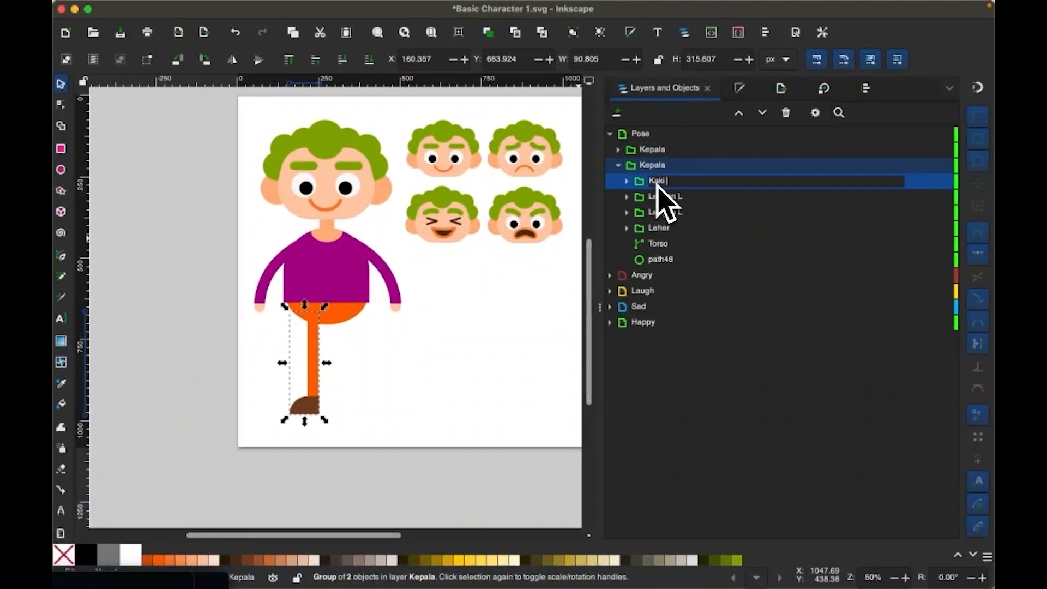
key("Return")
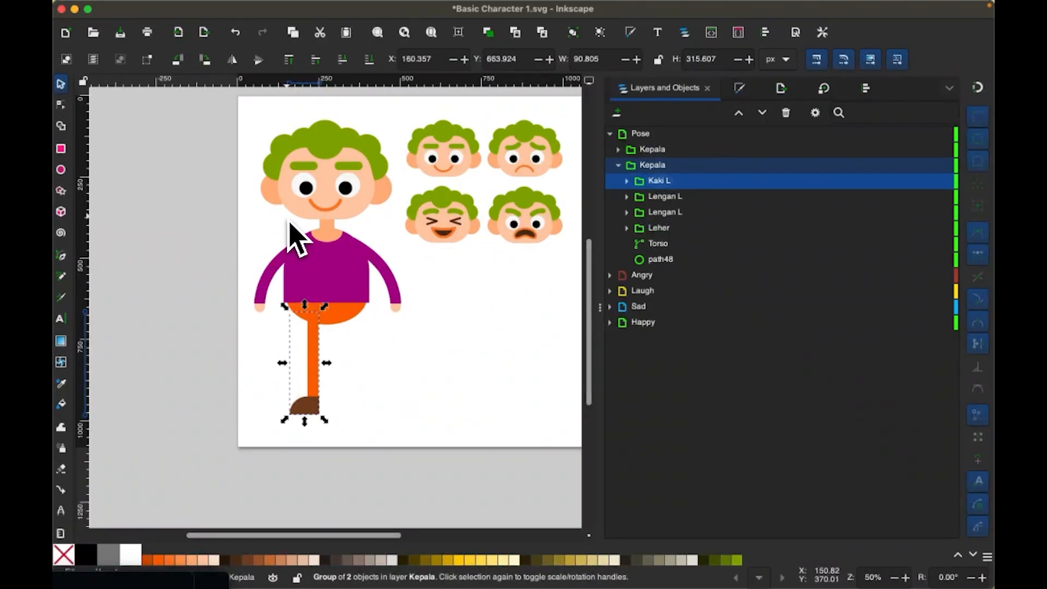
Duplicate the Kaki L group, flip the copy horizontally and place it under the other side of the hips at about X 285 px
key("ctrl+d")
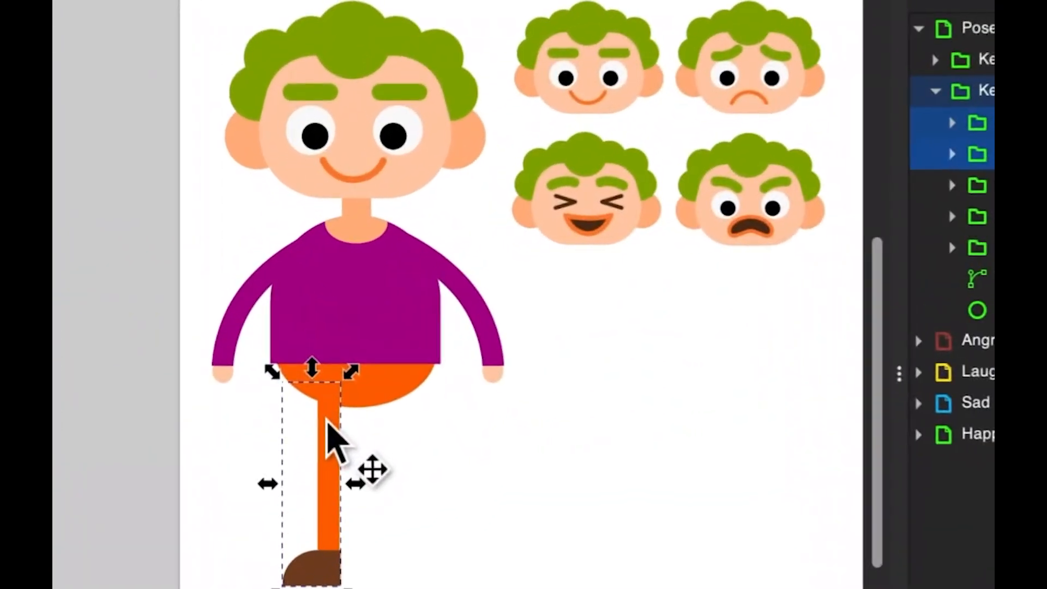
left_click_drag(312, 334, 368, 334)
left_click_drag(439, 431, 438, 436)
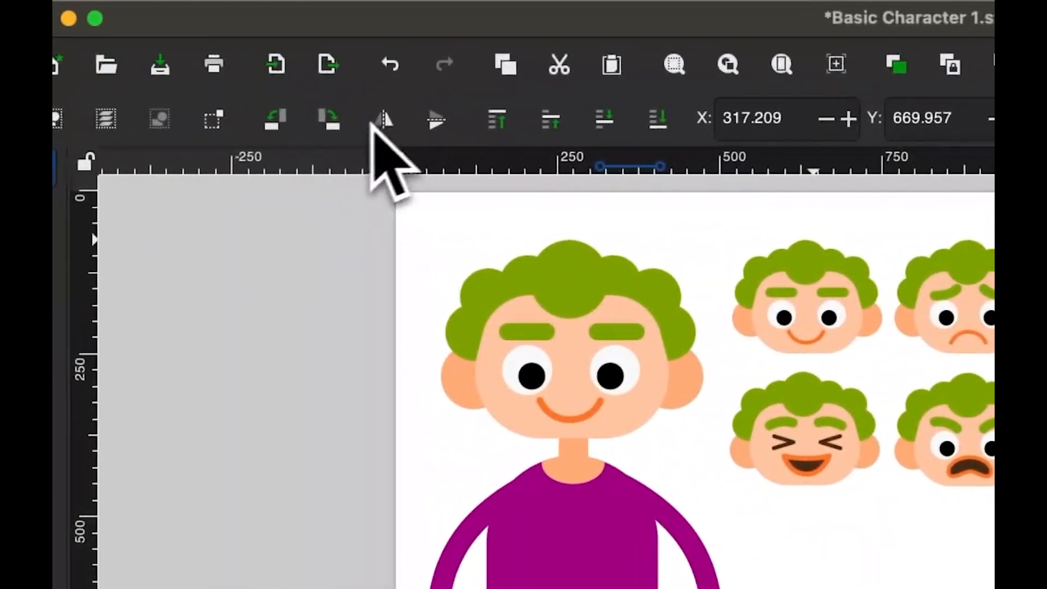
left_click(126, 88)
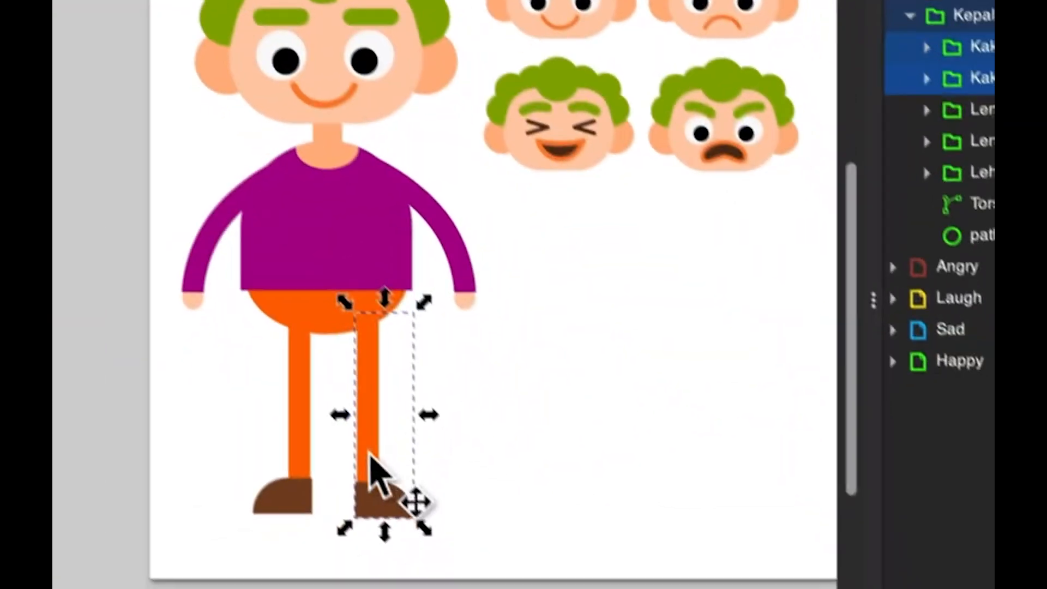
left_click_drag(360, 447, 337, 445)
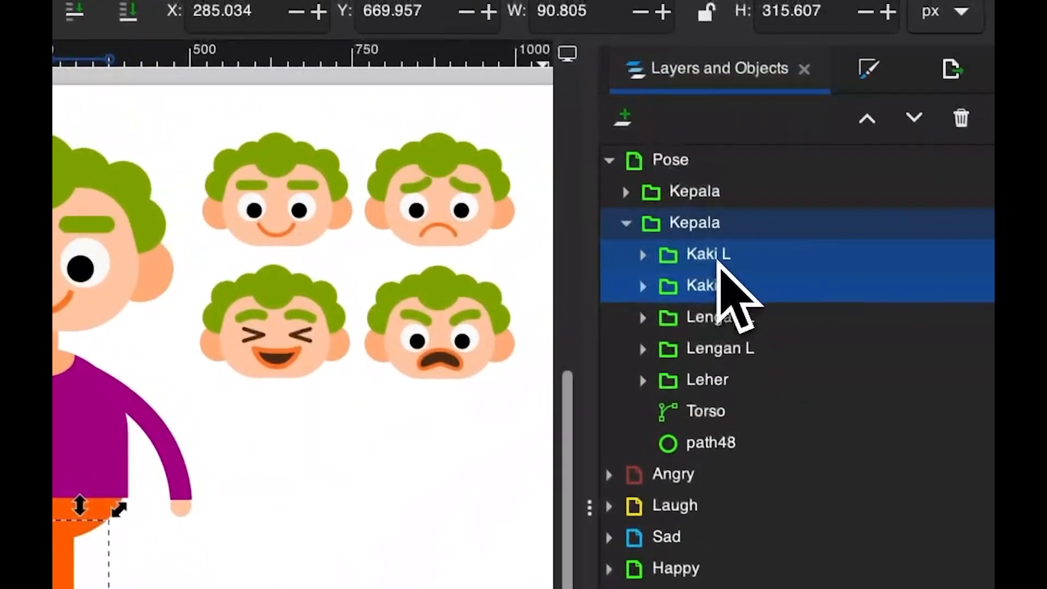
Rename the mirrored leg group as Kaki R
left_click(976, 44)
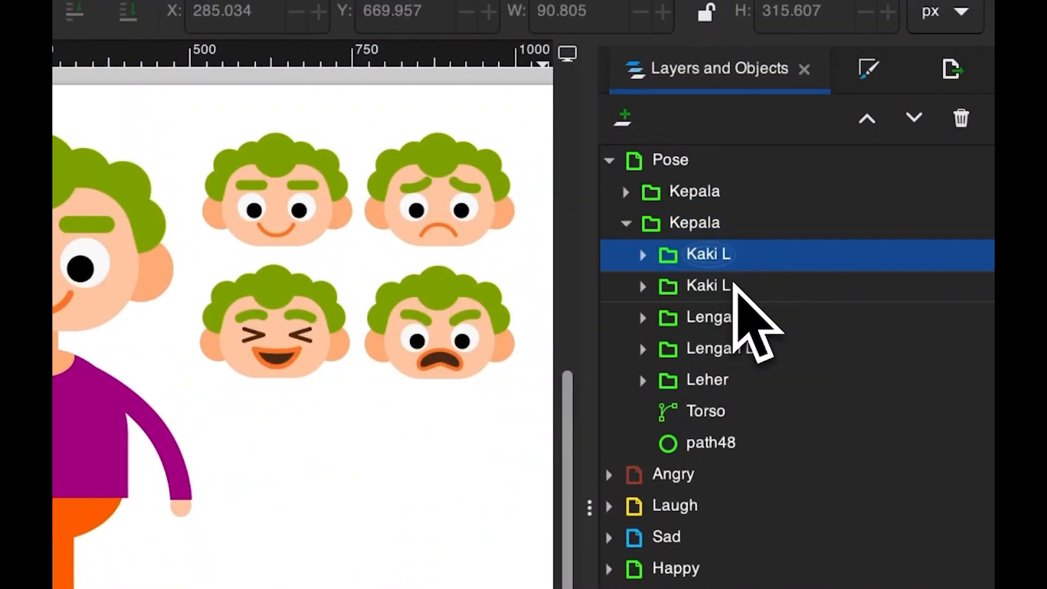
left_click(741, 256)
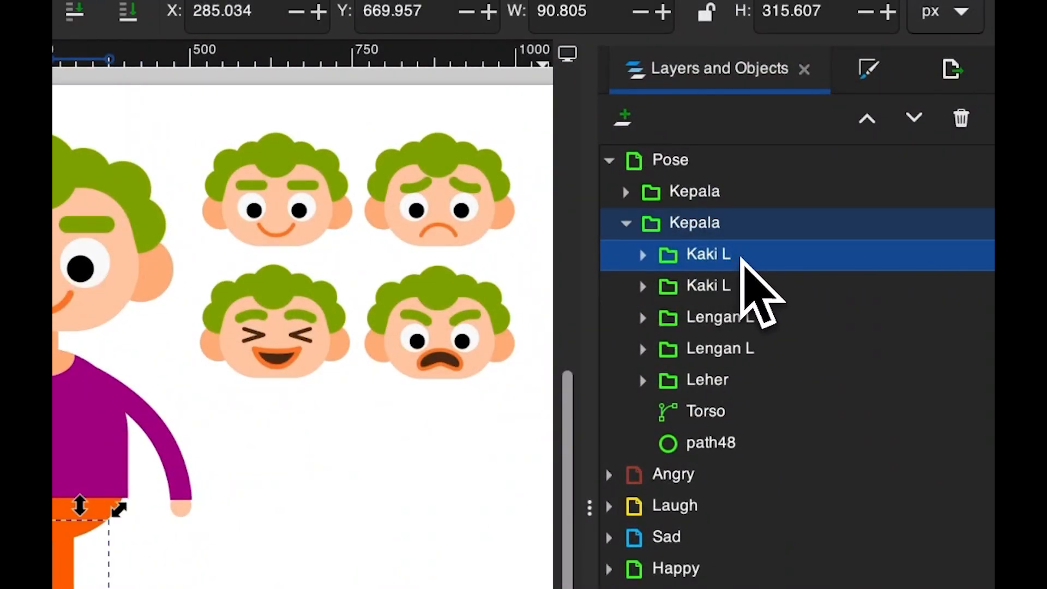
double_click(709, 254)
type("R")
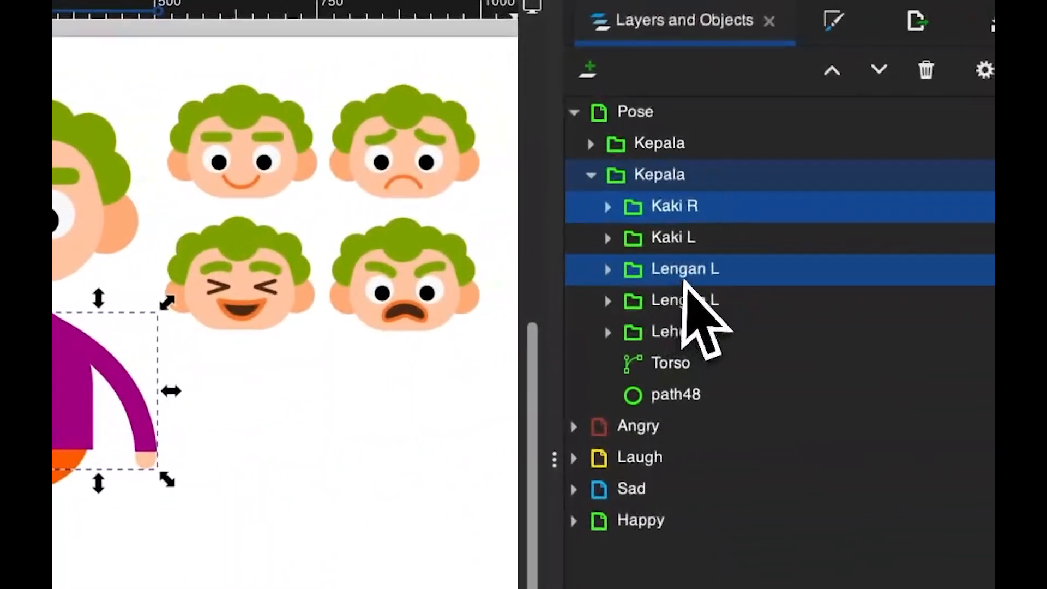
Rename the upper of the two Lengan L arm groups as Lengan R
double_click(688, 270)
type("L")
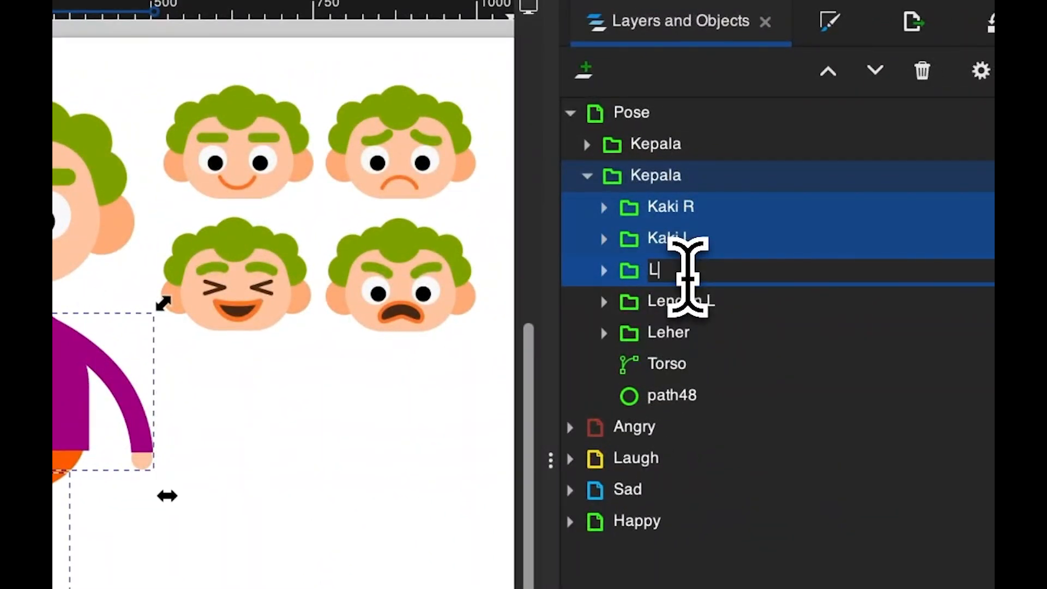
type("engan R")
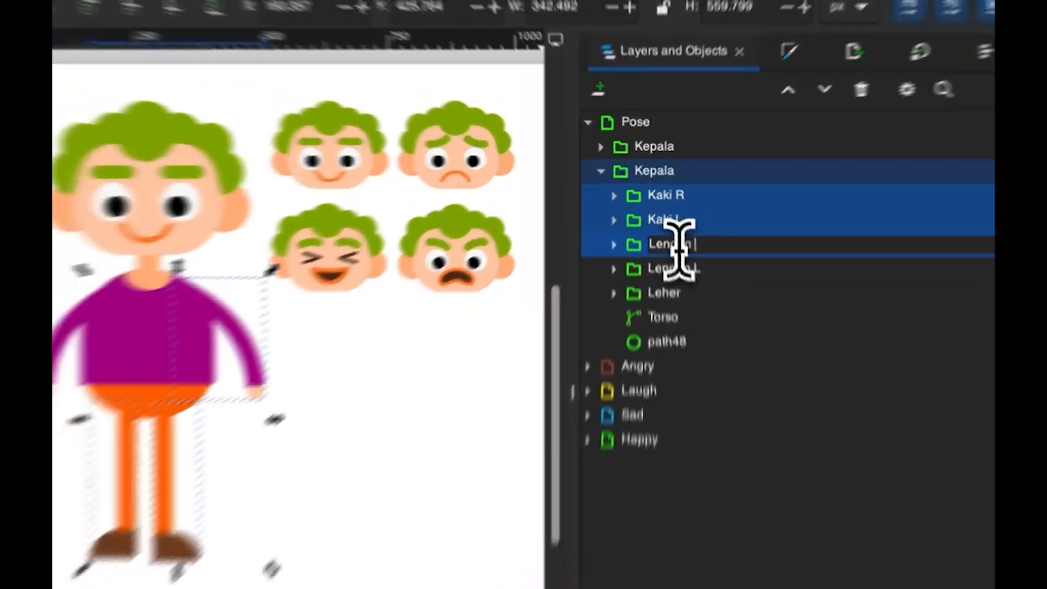
key("Return")
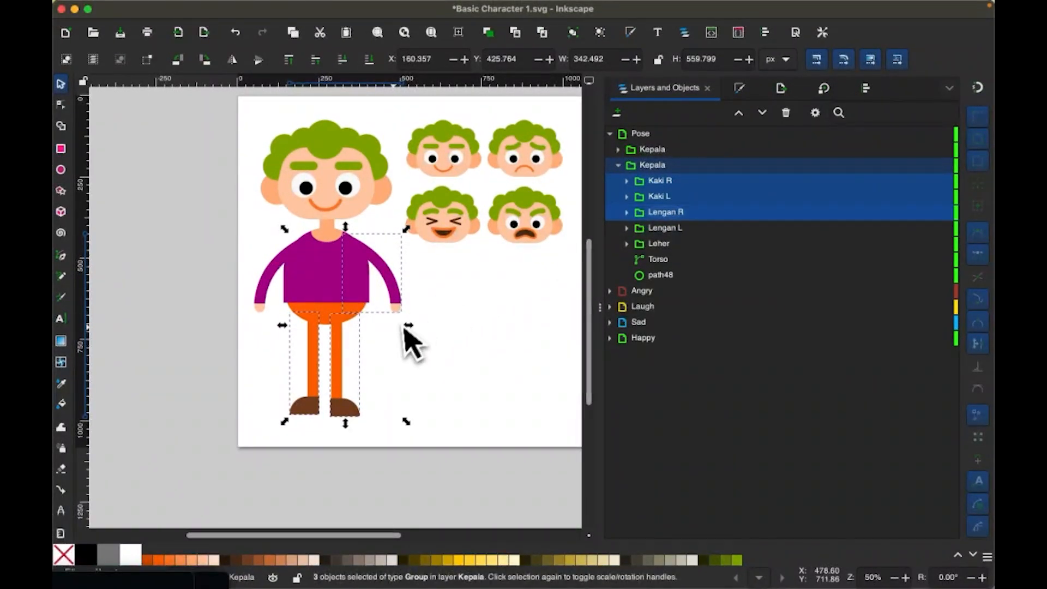
Collapse the Pose layer and add a new layer named Kaki dan Tangan above it
scroll(450, 378, "right", 3)
scroll(450, 378, "up", 2)
scroll(450, 377, "down", 3)
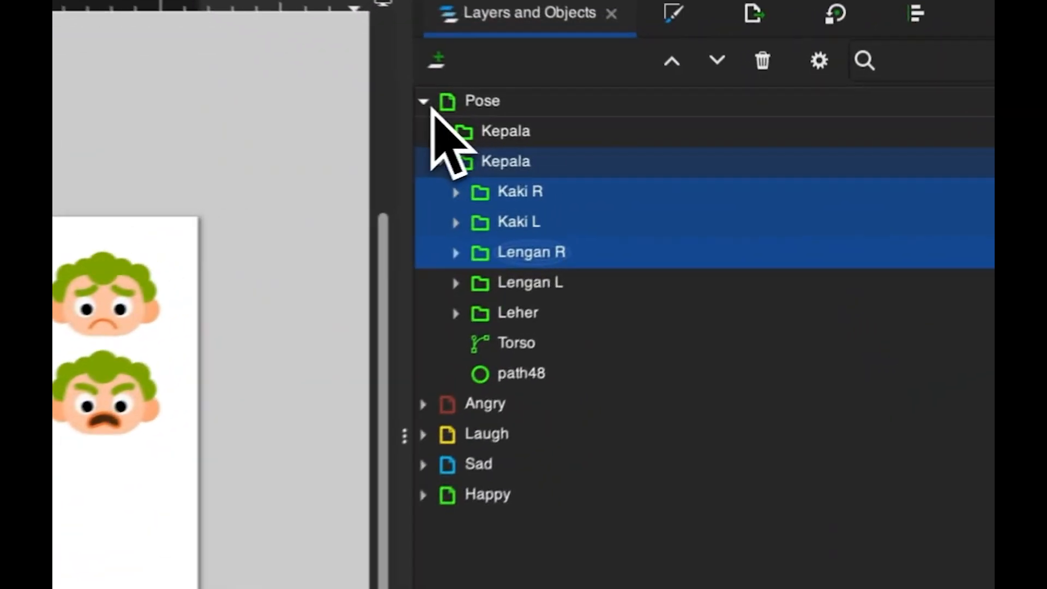
left_click(610, 134)
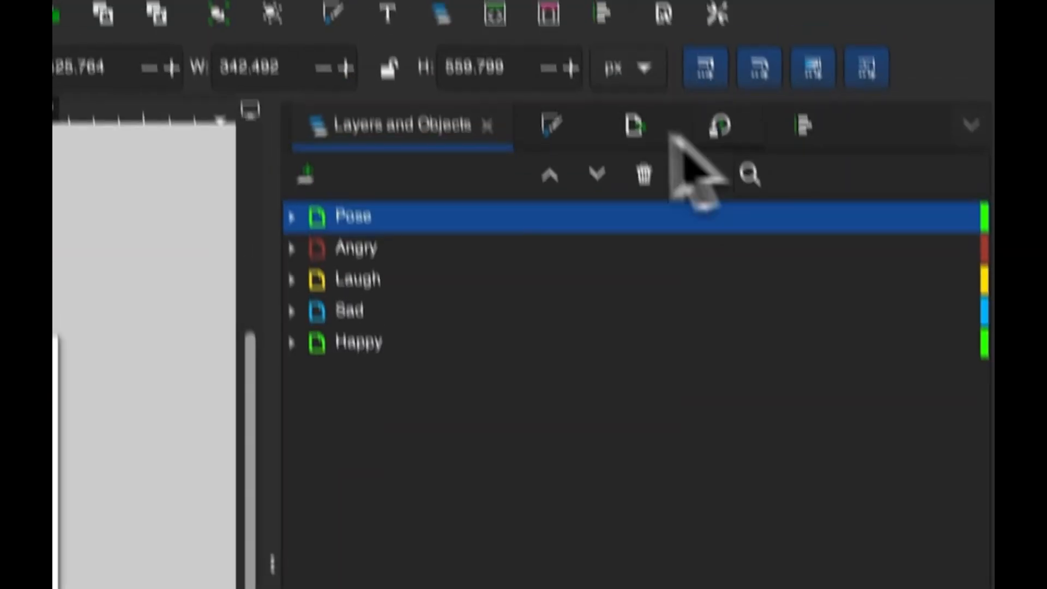
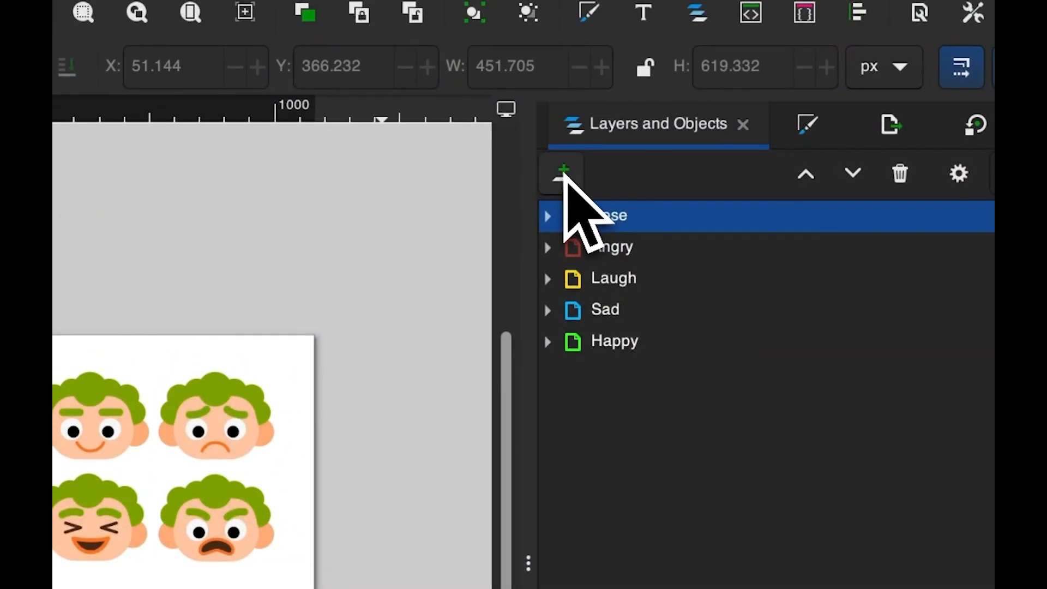
left_click(562, 176)
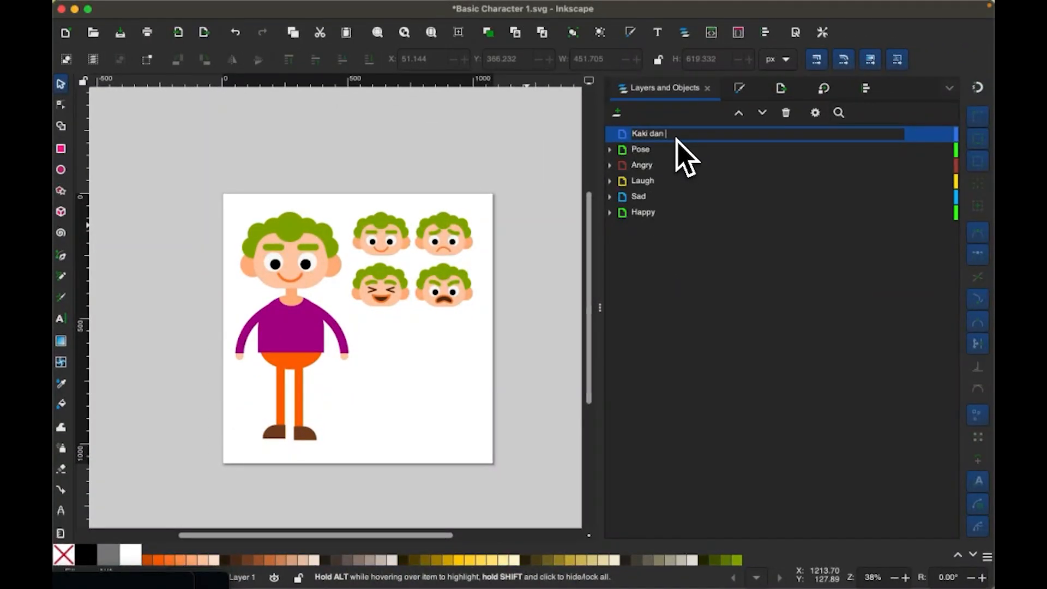
key("Return")
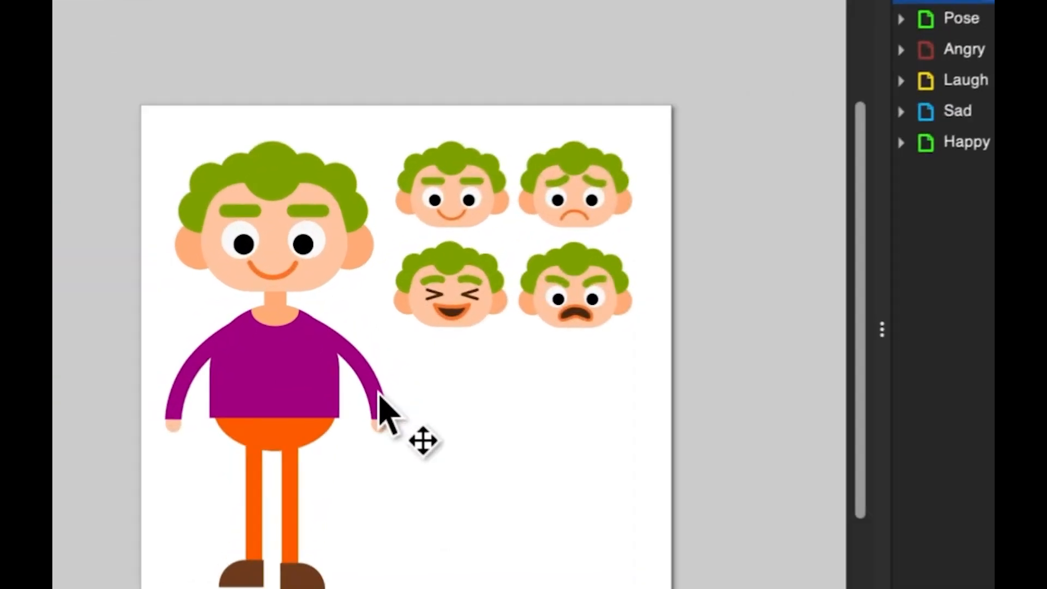
Examine which of the Kepala groups and Kepala, Kepala 1 and Kepala 2 sublayers in the Pose layer contain character parts
left_click(317, 338)
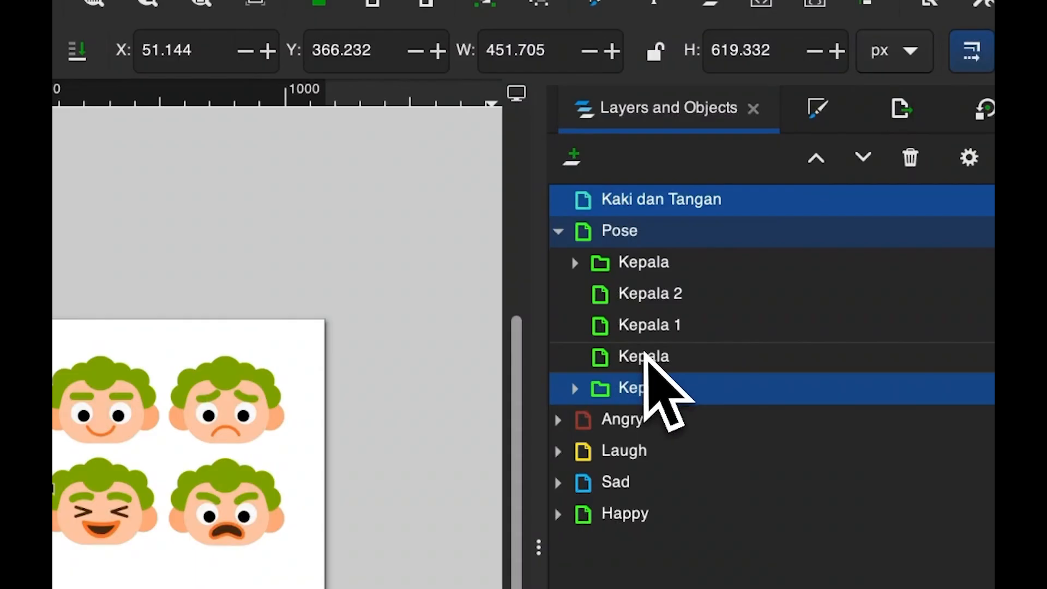
left_click(733, 301)
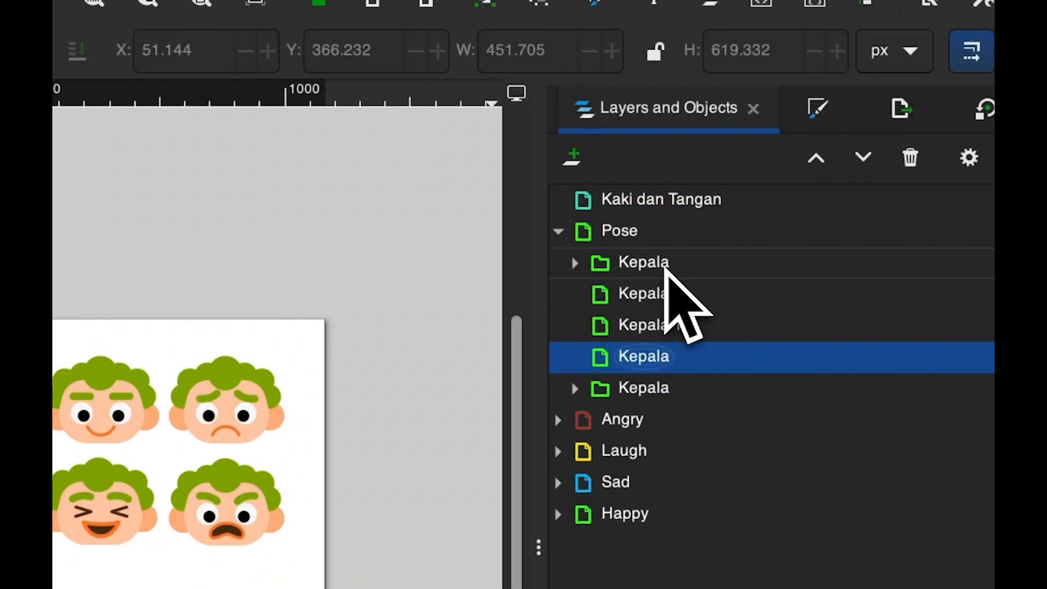
left_click(670, 271)
left_click(656, 306)
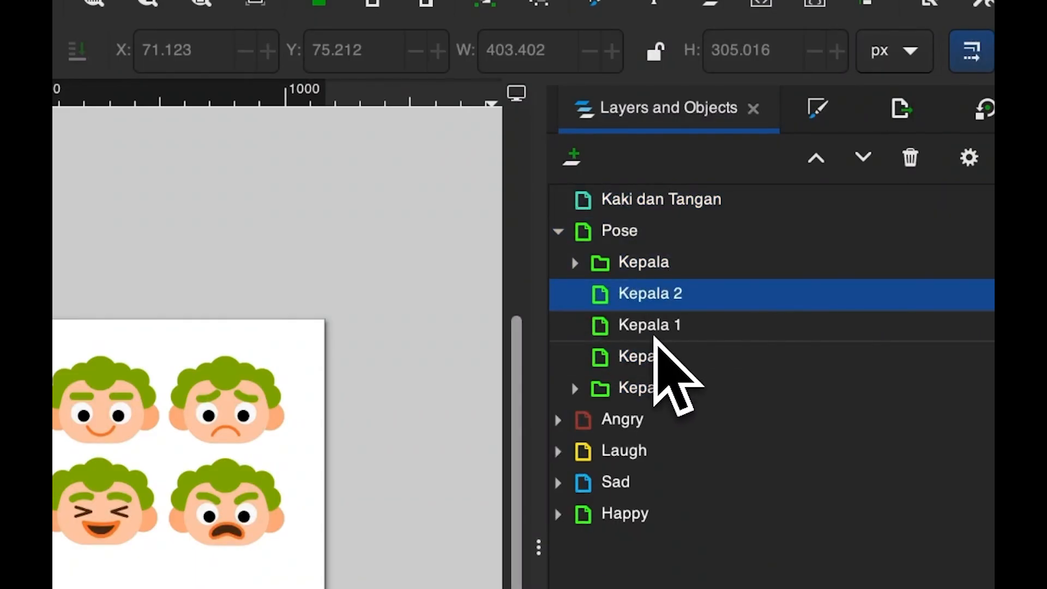
left_click(656, 333)
left_click(655, 360)
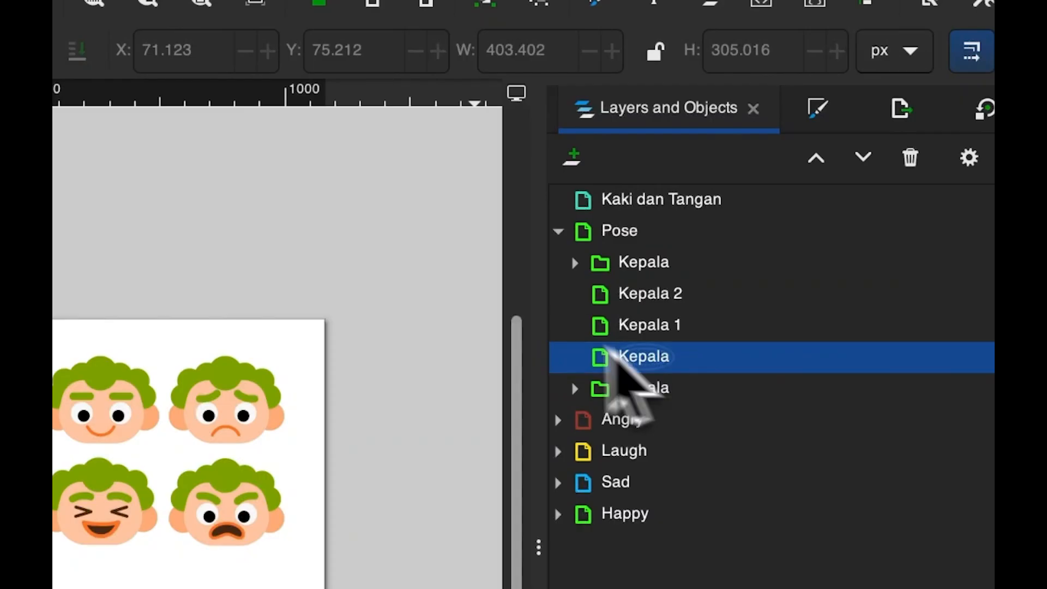
left_click(701, 300)
left_click(342, 396)
left_click(356, 251)
left_click(326, 381)
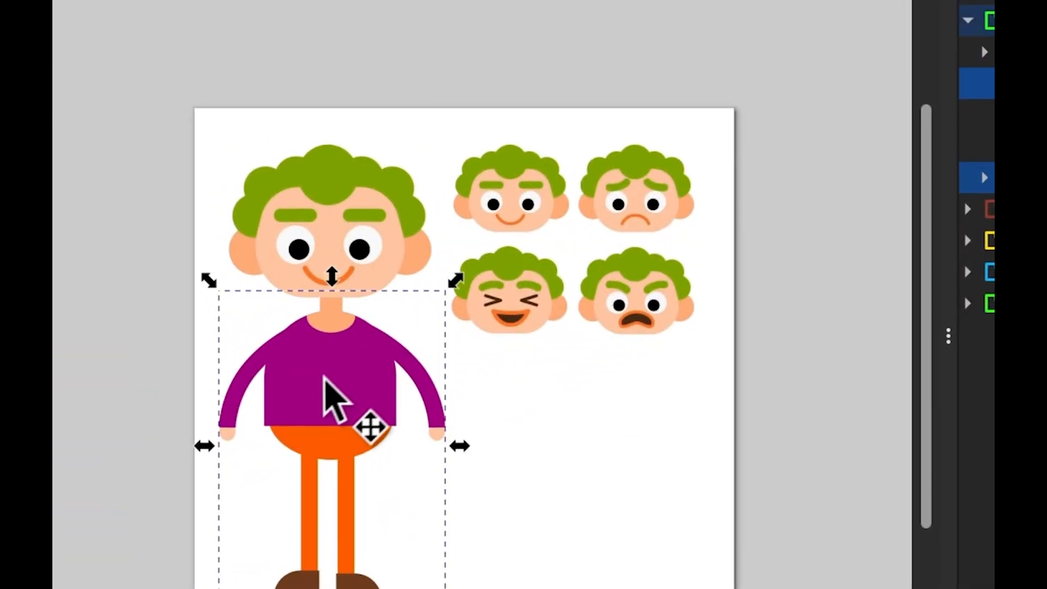
left_click(427, 382, "ctrl")
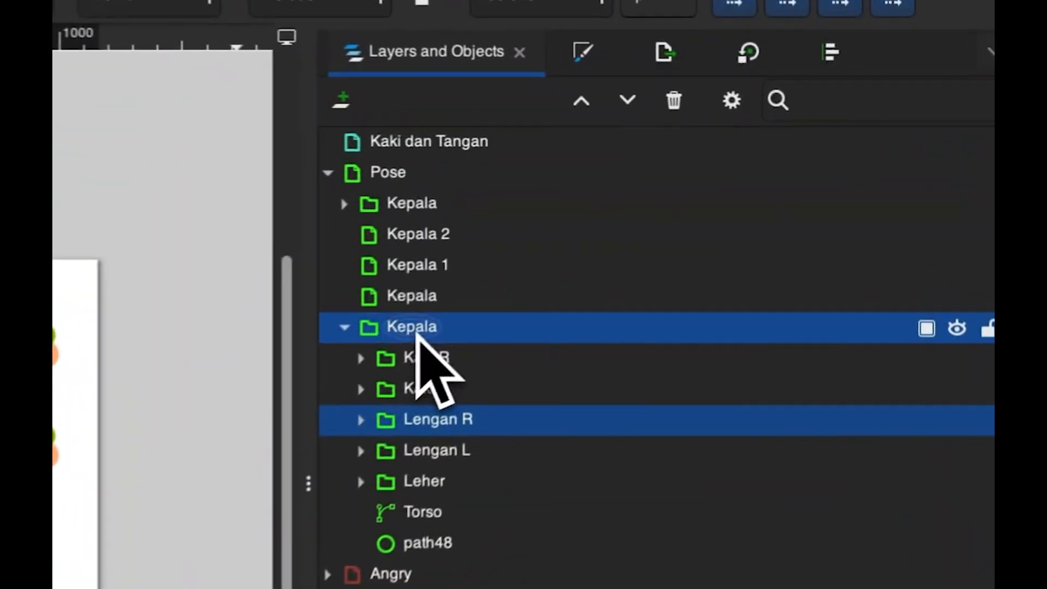
left_click(656, 229)
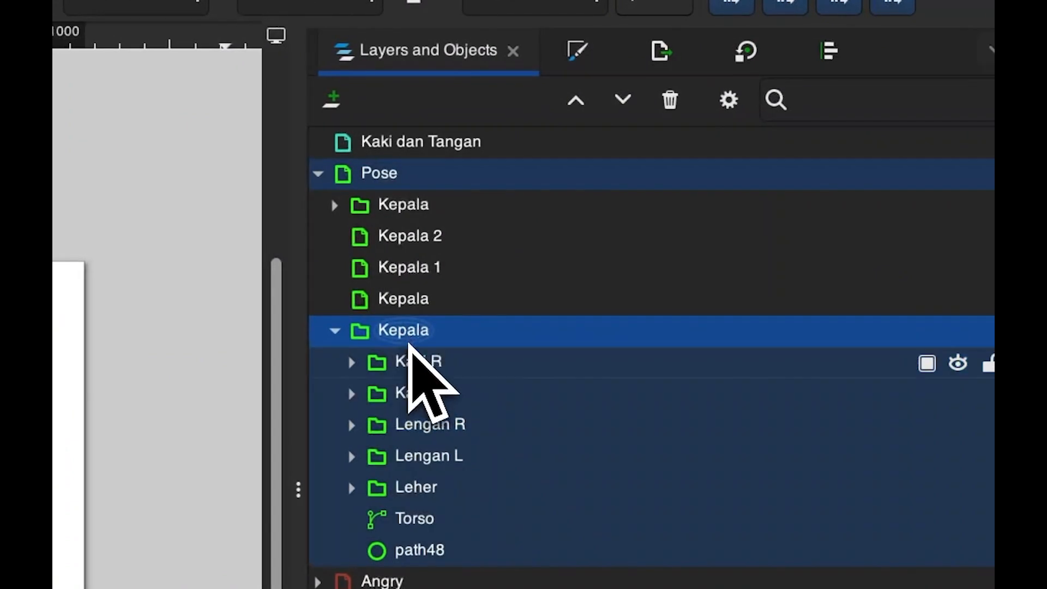
left_click(417, 267)
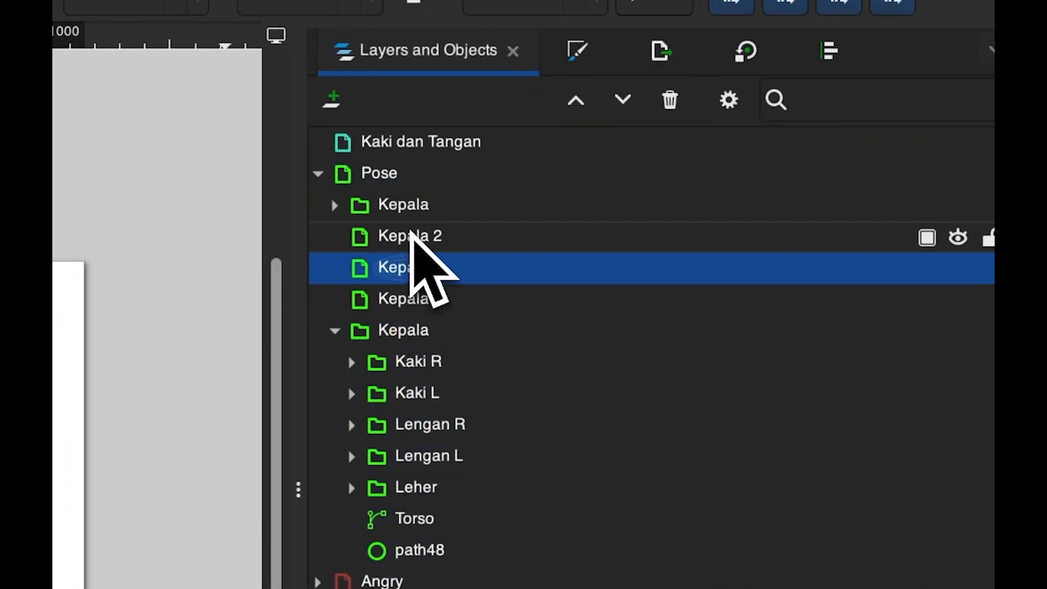
left_click(412, 236)
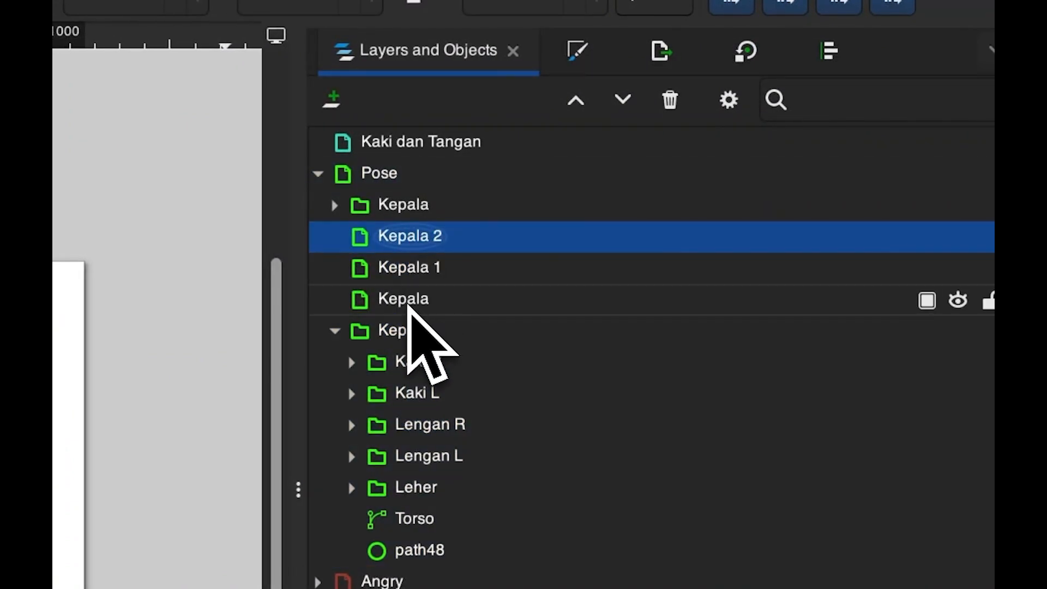
Delete the Kepala, Kepala 2 and Kepala 1 sublayers from the Pose layer, leaving the two Kepala groups
left_click(408, 301)
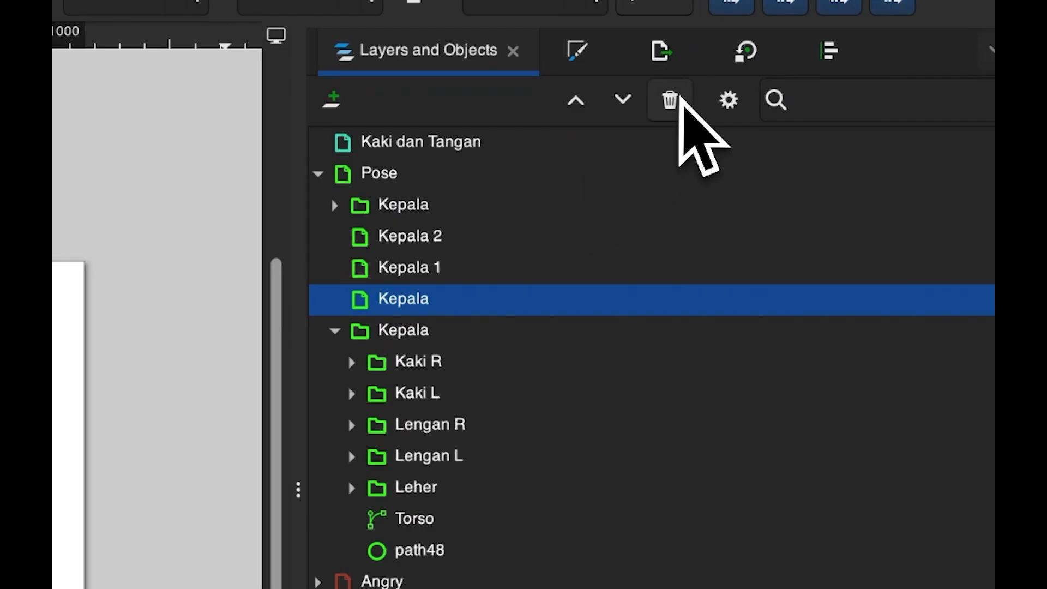
left_click(679, 100)
left_click(403, 237)
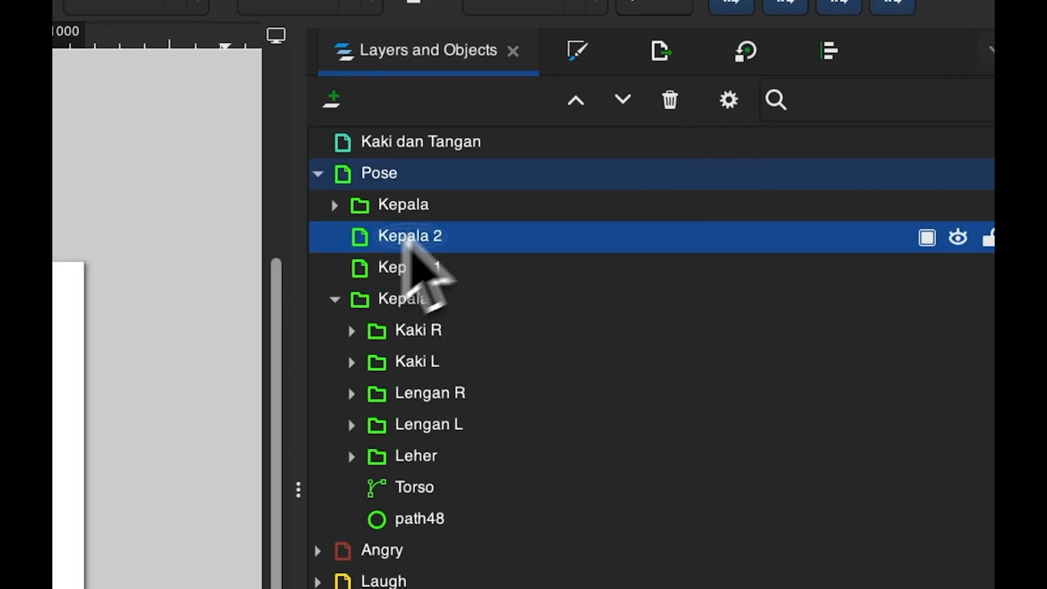
left_click(674, 101)
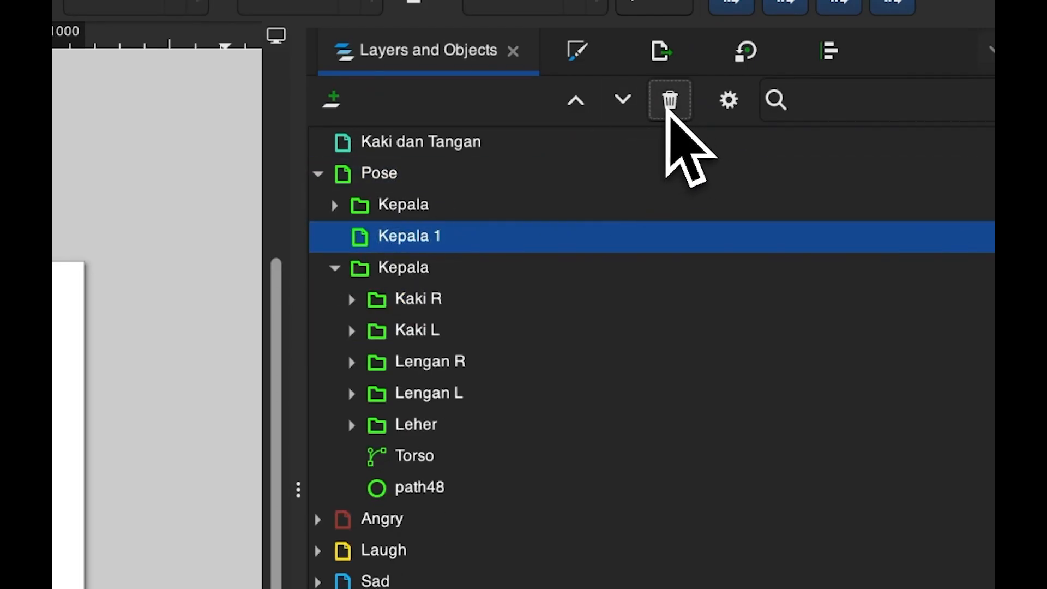
left_click(670, 100)
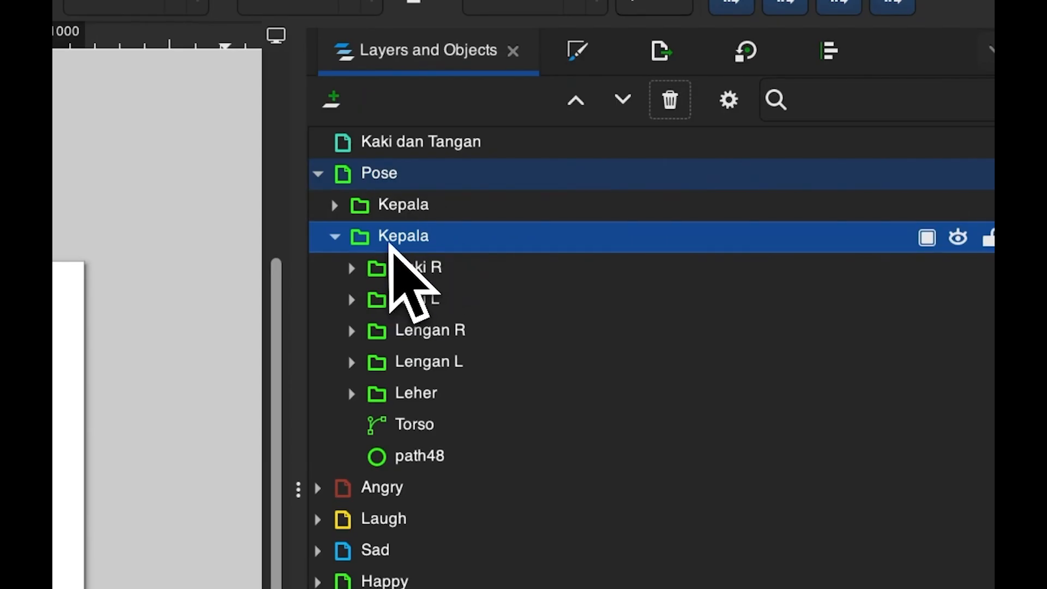
Ungroup Lengan R and the lower Kepala group containing it, placing the body parts directly in the Pose layer
left_click(382, 206)
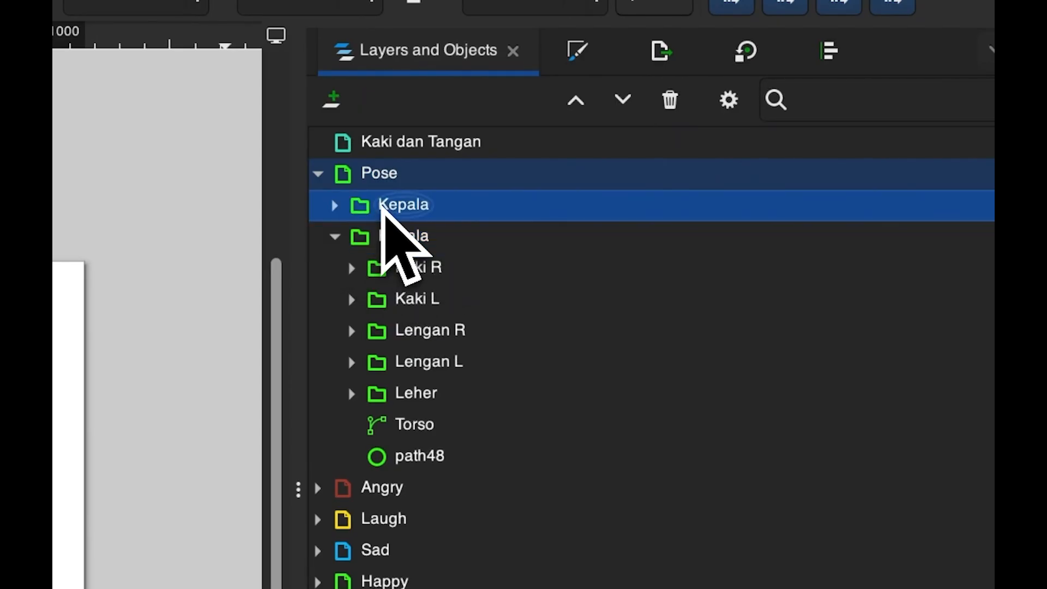
left_click(406, 237)
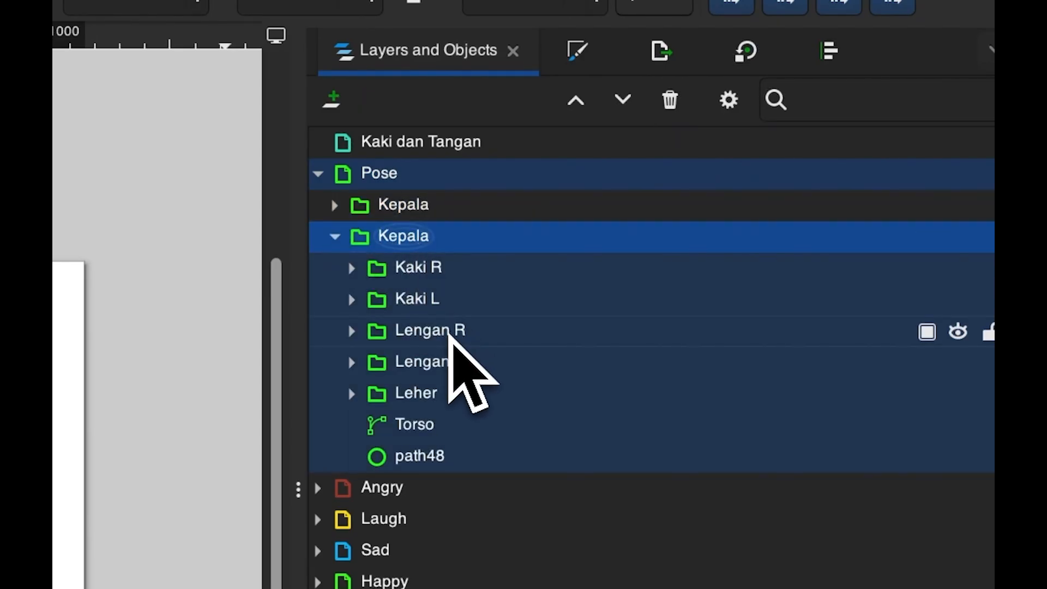
left_click(448, 333)
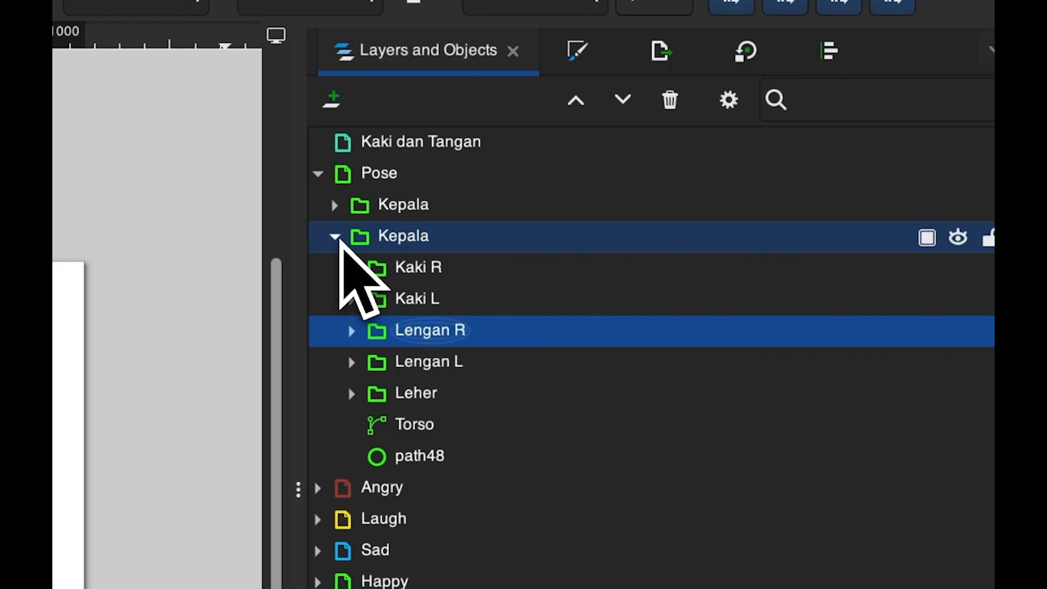
left_click(339, 238)
left_click(335, 236)
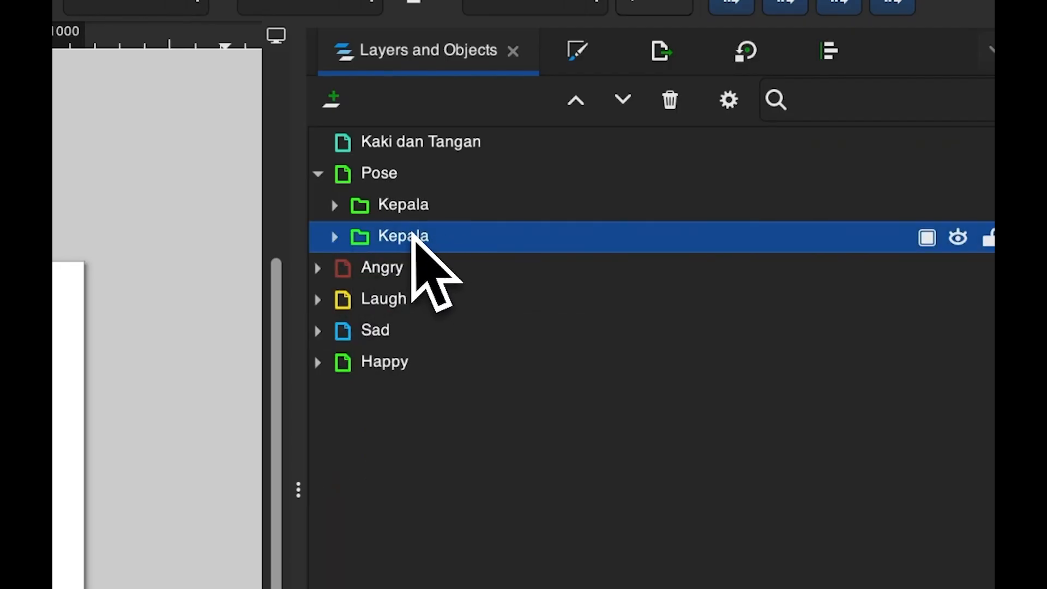
right_click(413, 238)
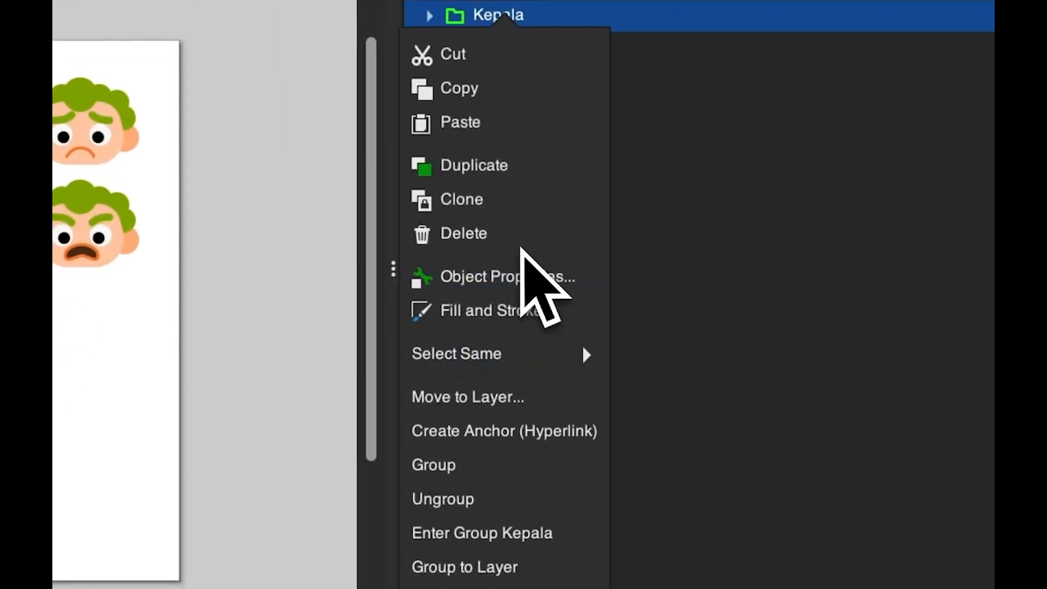
left_click(532, 494)
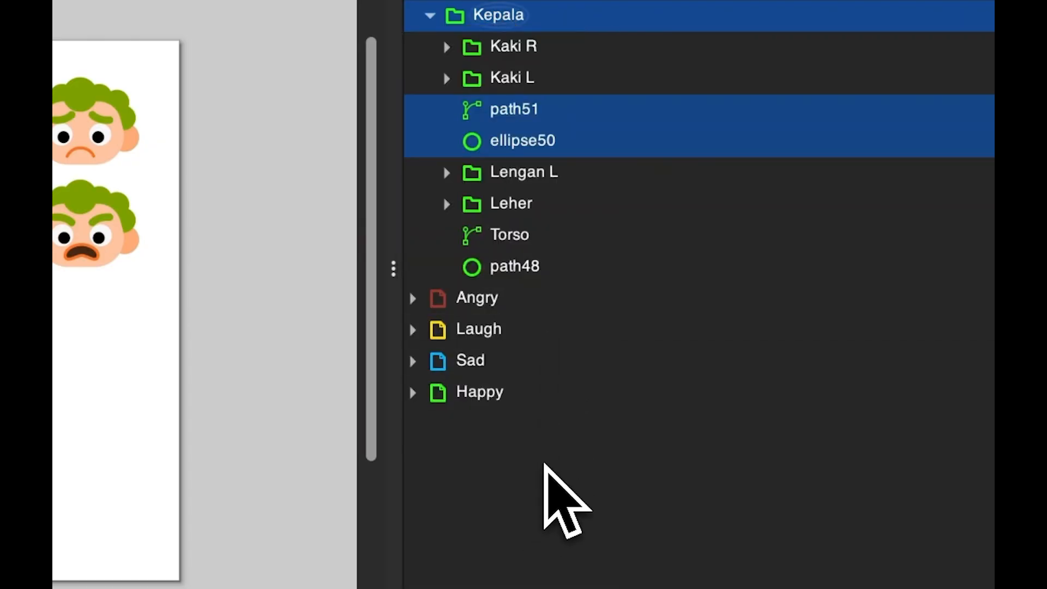
left_click(546, 17)
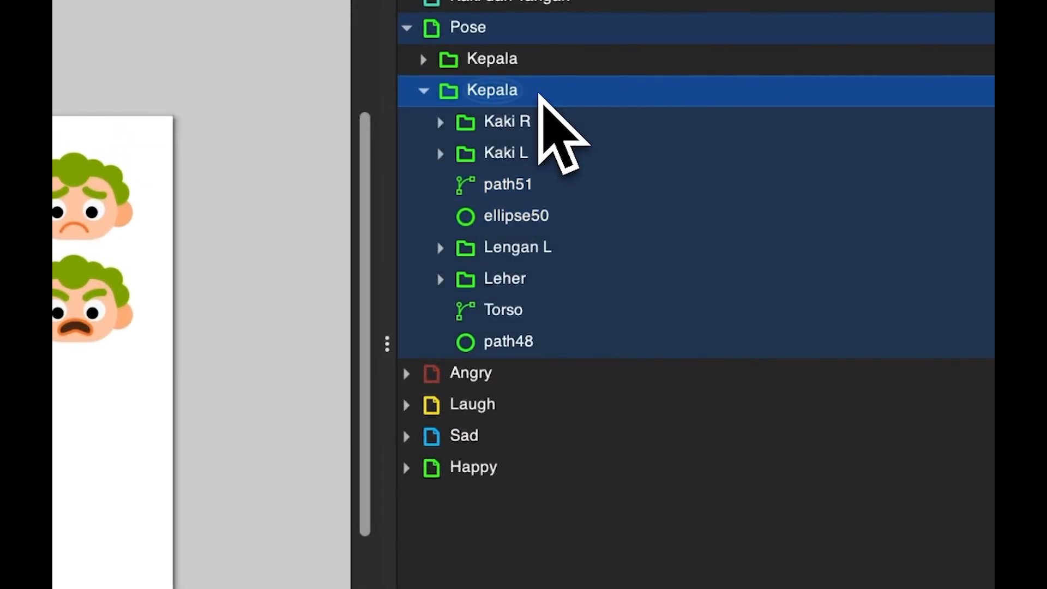
left_click(539, 94)
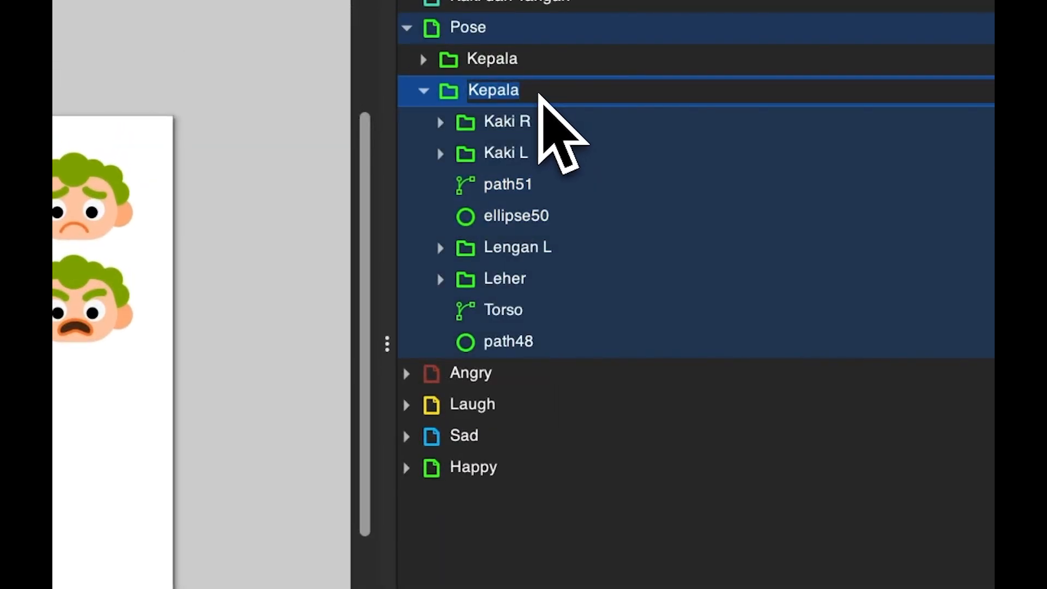
right_click(547, 95)
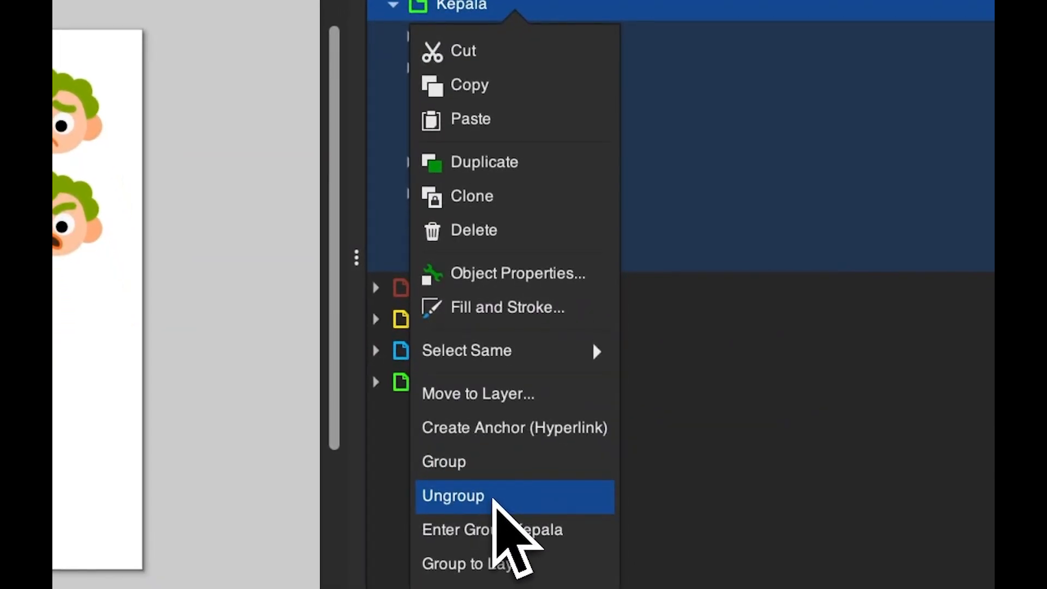
left_click(494, 498)
Group the loose arm pieces path51 and ellipse50 in the Pose layer
left_click(557, 108)
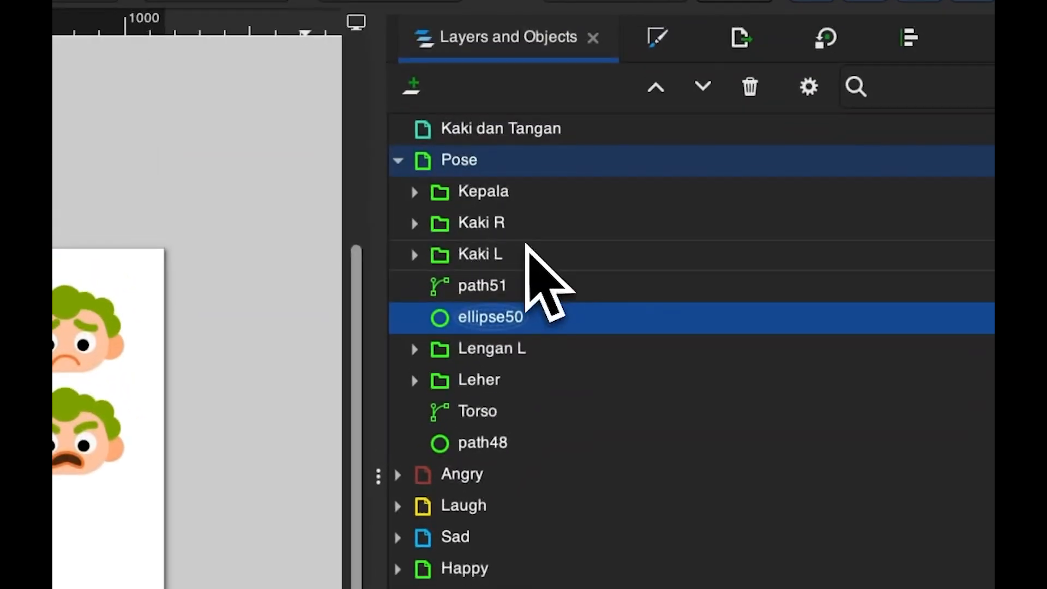
left_click(527, 251)
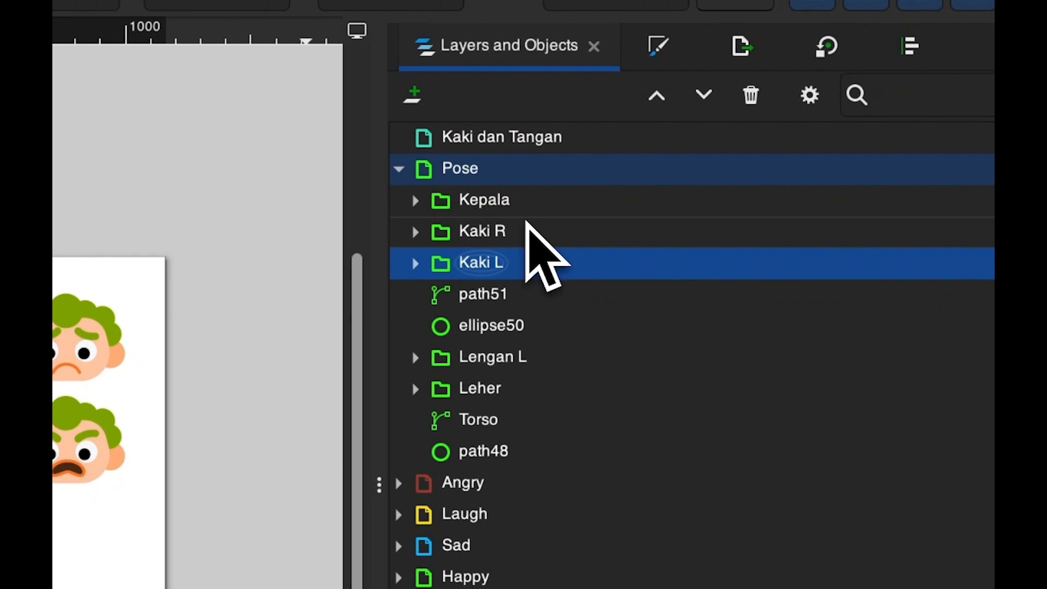
left_click(527, 222)
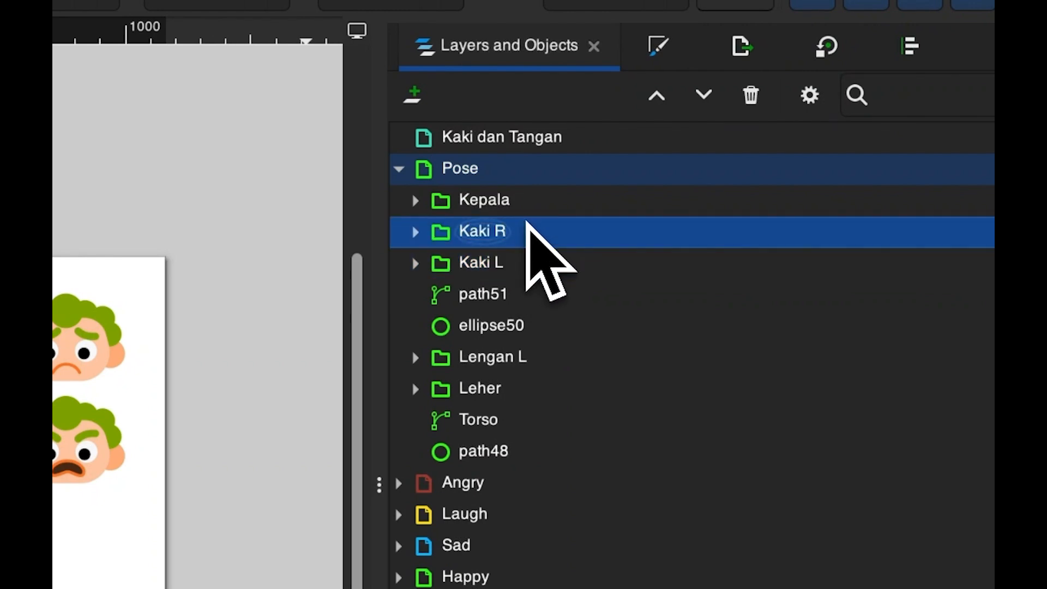
left_click(528, 266, "shift")
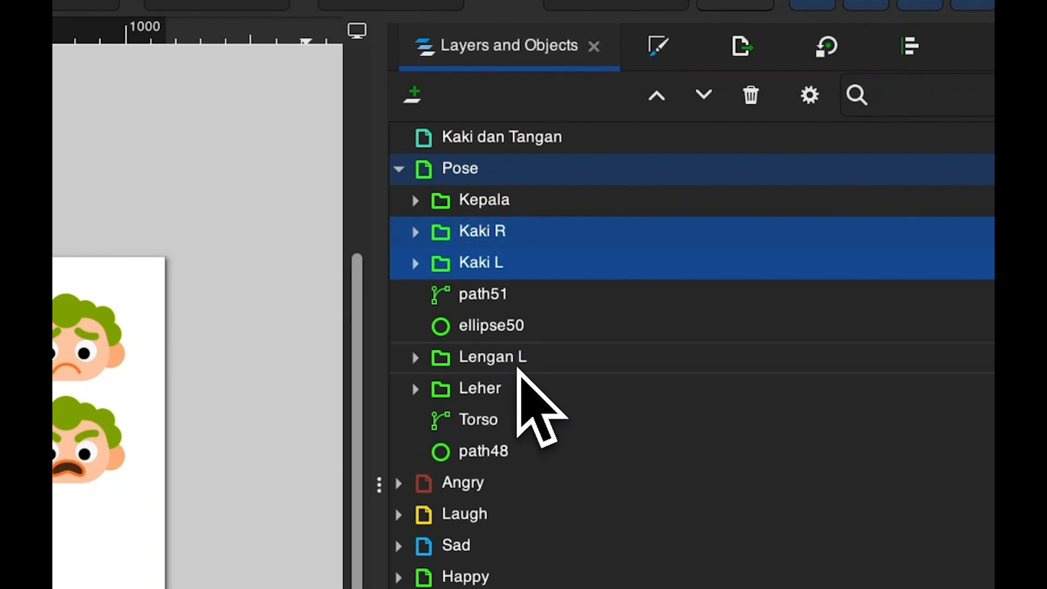
left_click(534, 335)
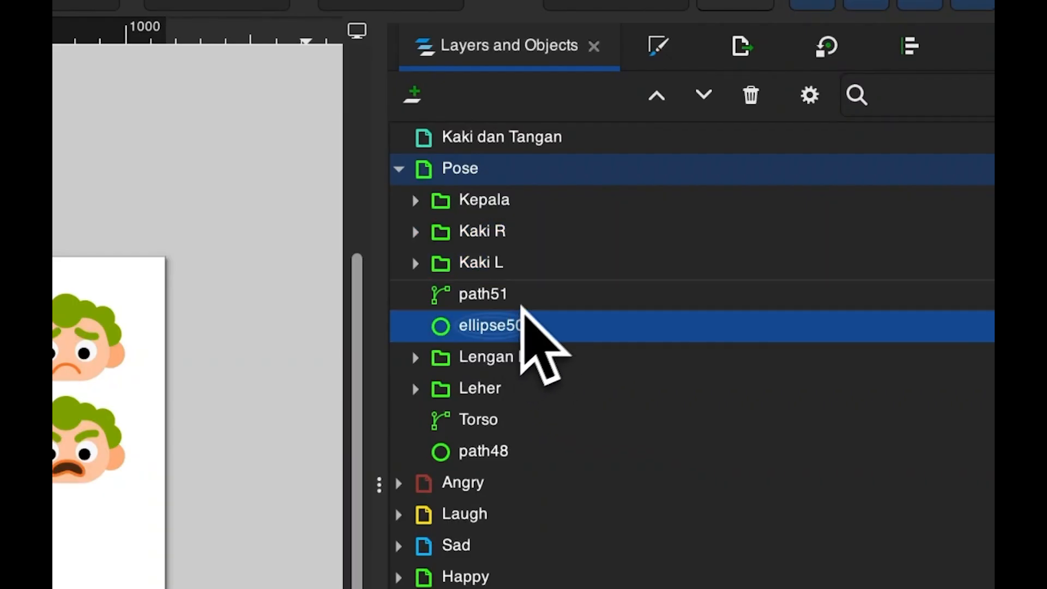
left_click(530, 300, "shift")
key("ctrl+g")
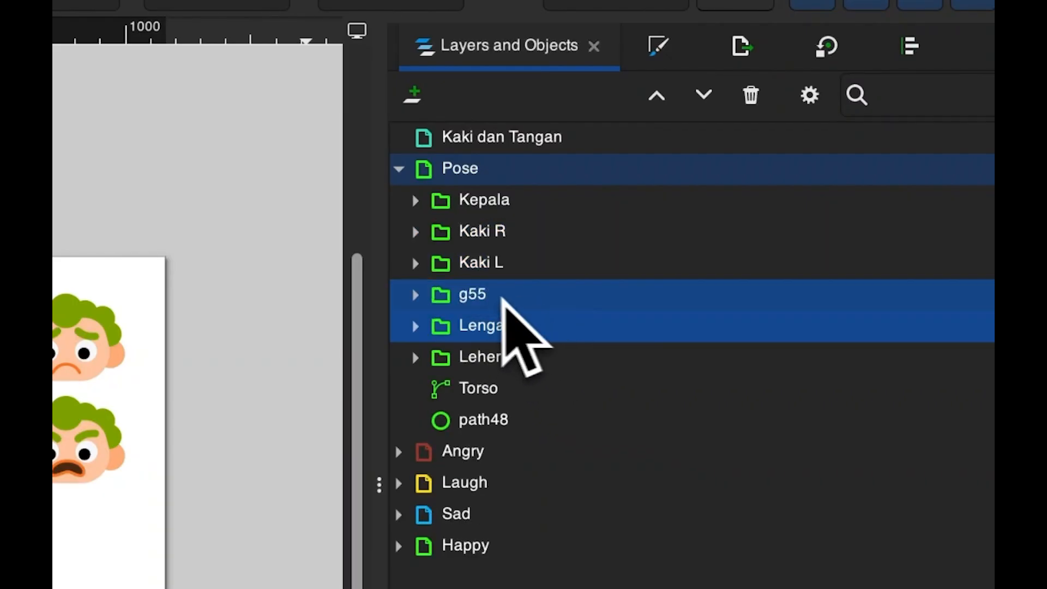
Rename the new arm group above Lengan L as Lengan R
left_click(488, 299)
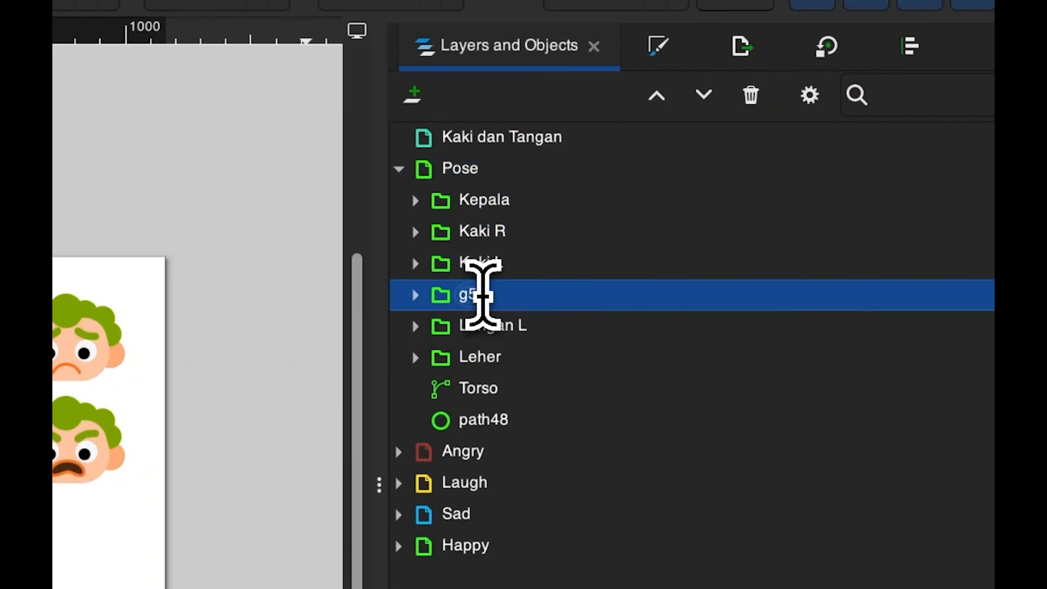
left_click(484, 295)
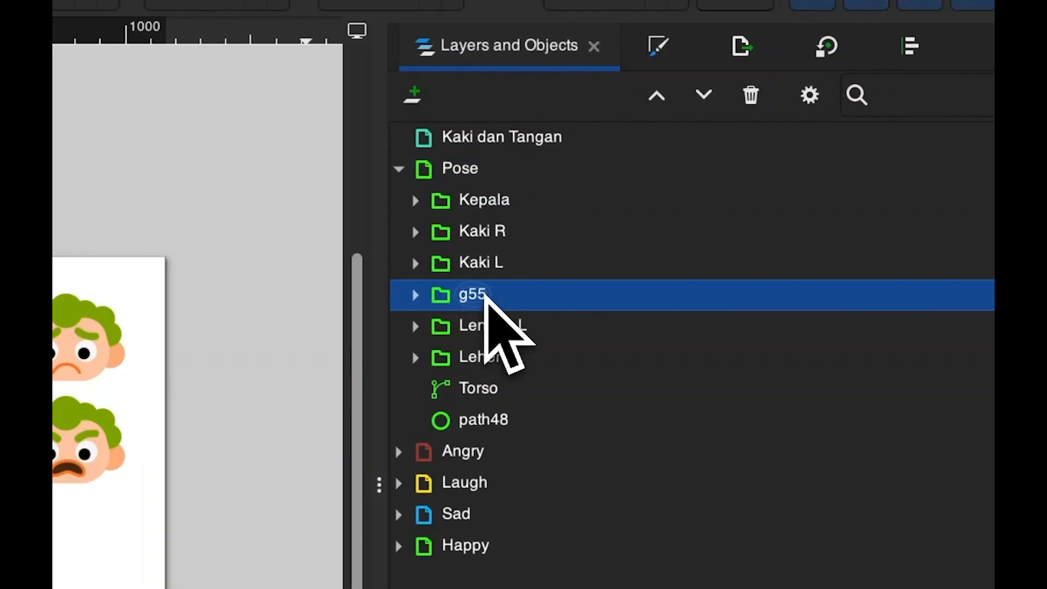
double_click(485, 295)
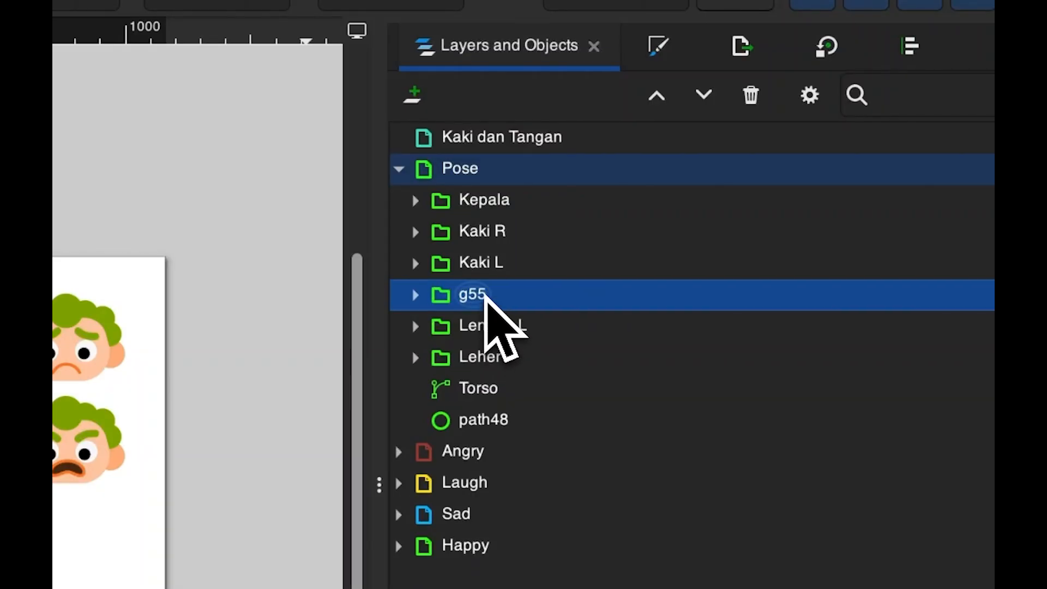
double_click(485, 295)
type("Lengan")
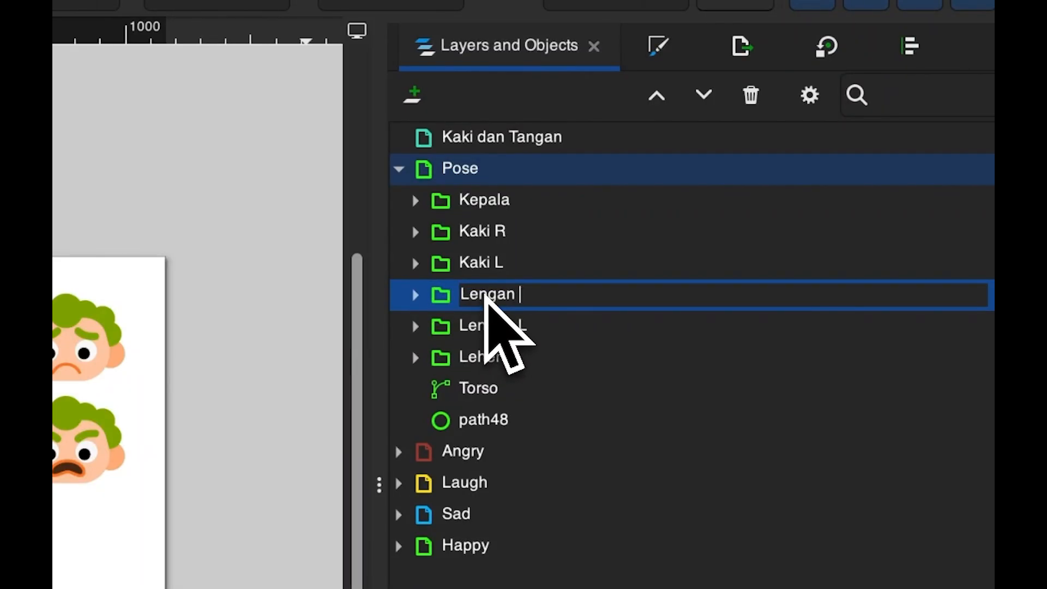
type(" R")
key("Return")
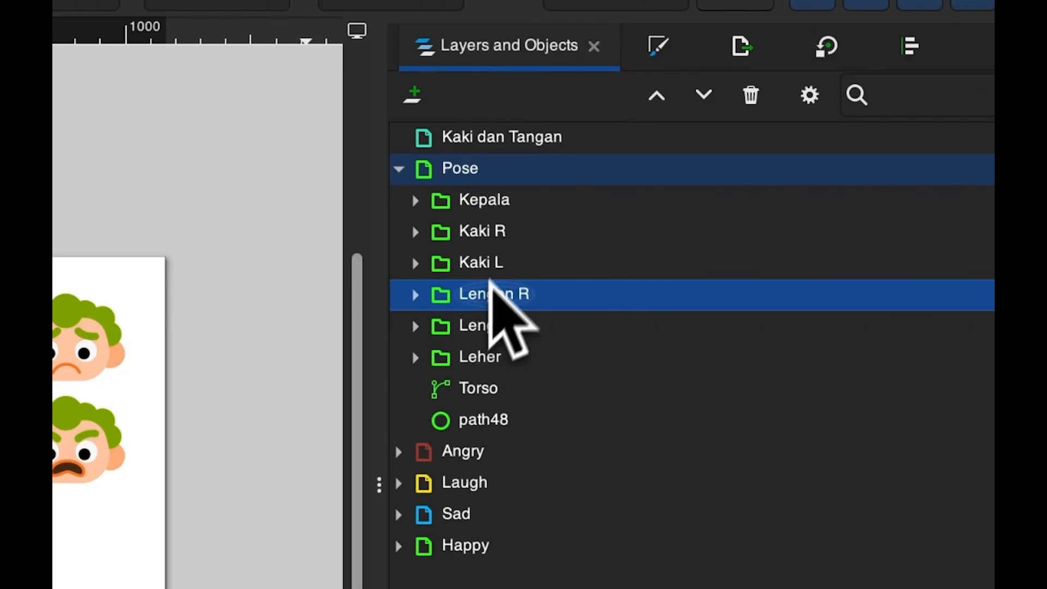
Duplicate the Kaki R, Kaki L, Lengan R and Lengan L groups in the Pose layer
left_click(518, 323, "shift")
left_click_drag(518, 322, 542, 236)
left_click(543, 235)
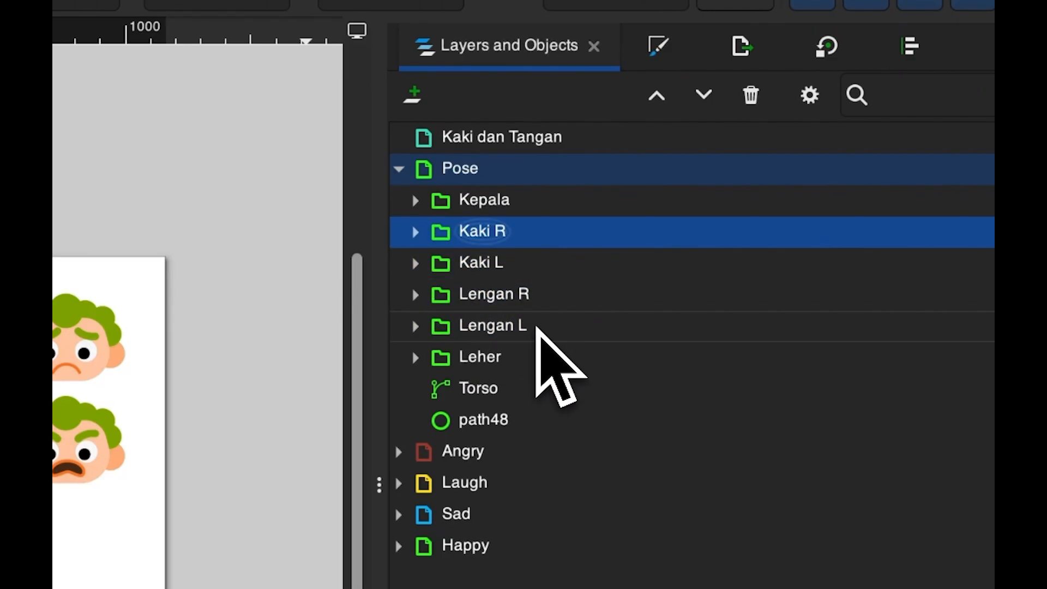
left_click(537, 328, "shift")
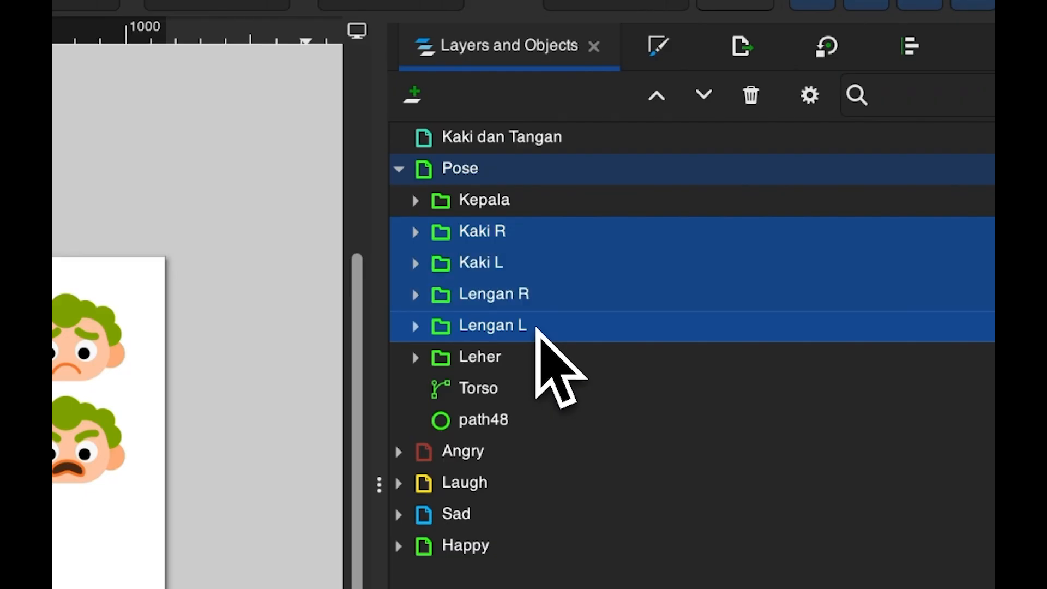
key("ctrl+d")
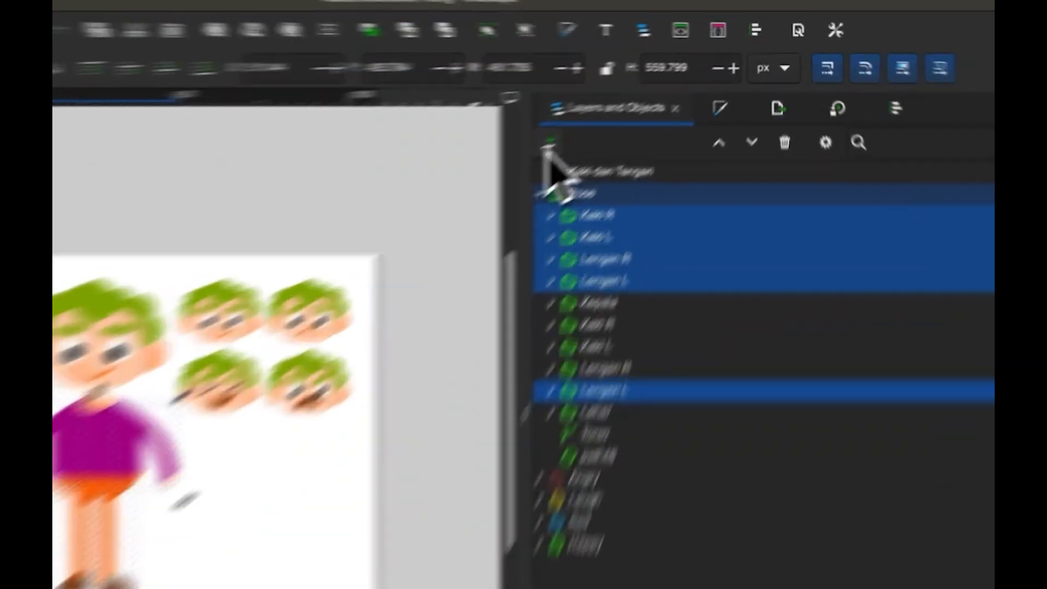
Move the duplicated Kaki R, Kaki L, Lengan R and Lengan L groups into the Kaki dan Tangan layer
left_click(618, 115)
key("ctrl+z")
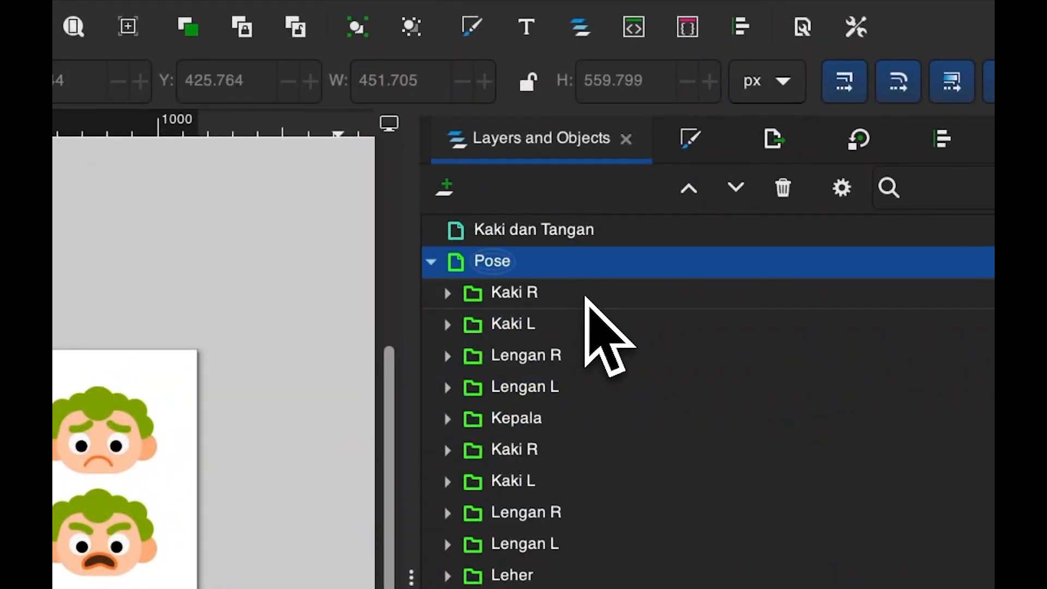
left_click(537, 322)
left_click(607, 293)
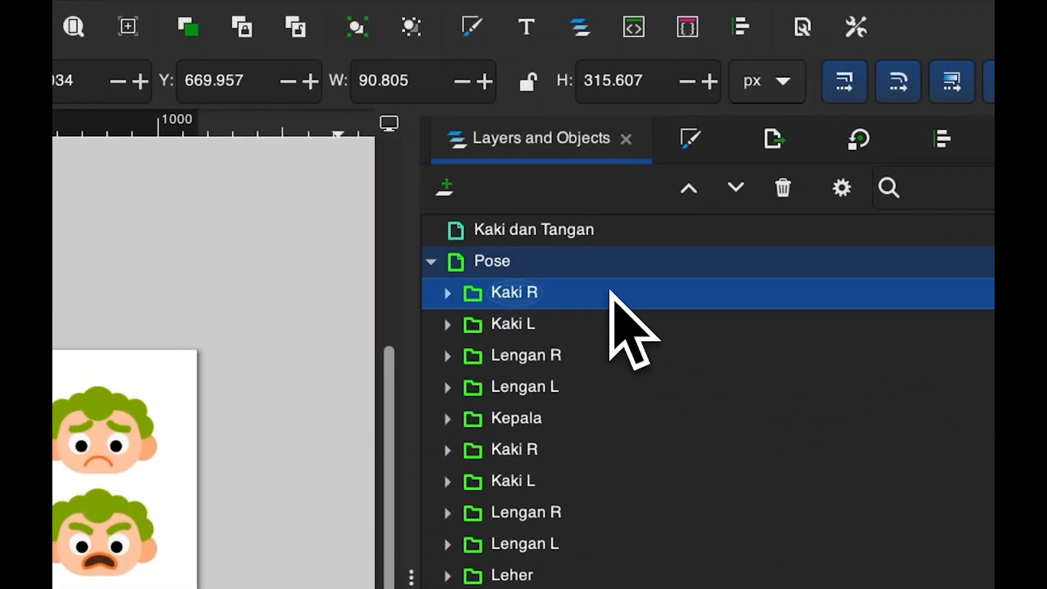
left_click(593, 396, "shift")
left_click_drag(571, 298, 596, 228)
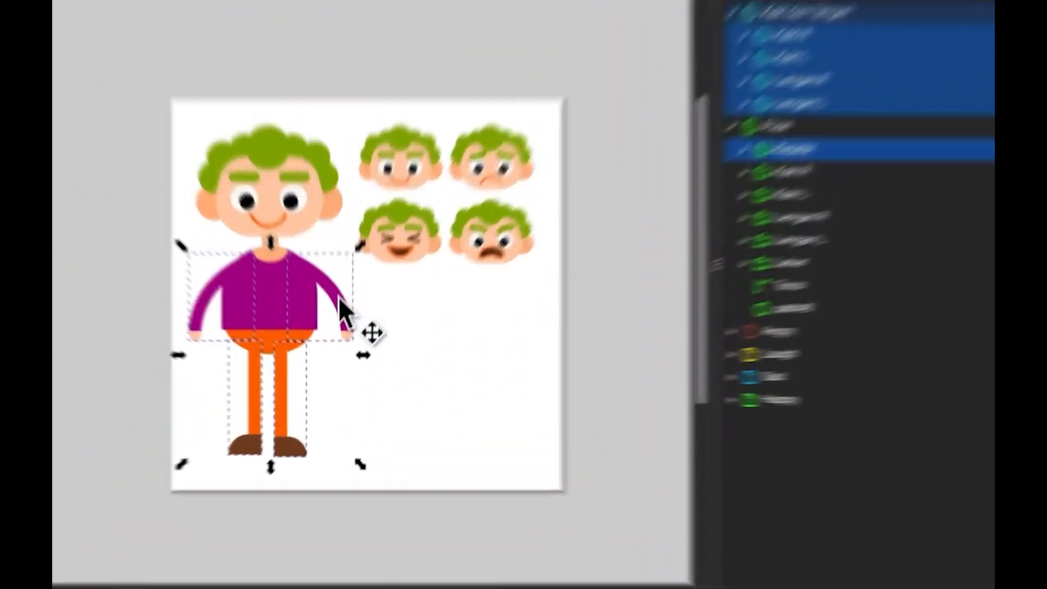
Place the copied legs and arms beside the character, in the empty area below the four expression heads
left_click_drag(349, 341, 469, 354)
left_click_drag(599, 305, 599, 306)
left_click(716, 333)
scroll(566, 316, "up", 2)
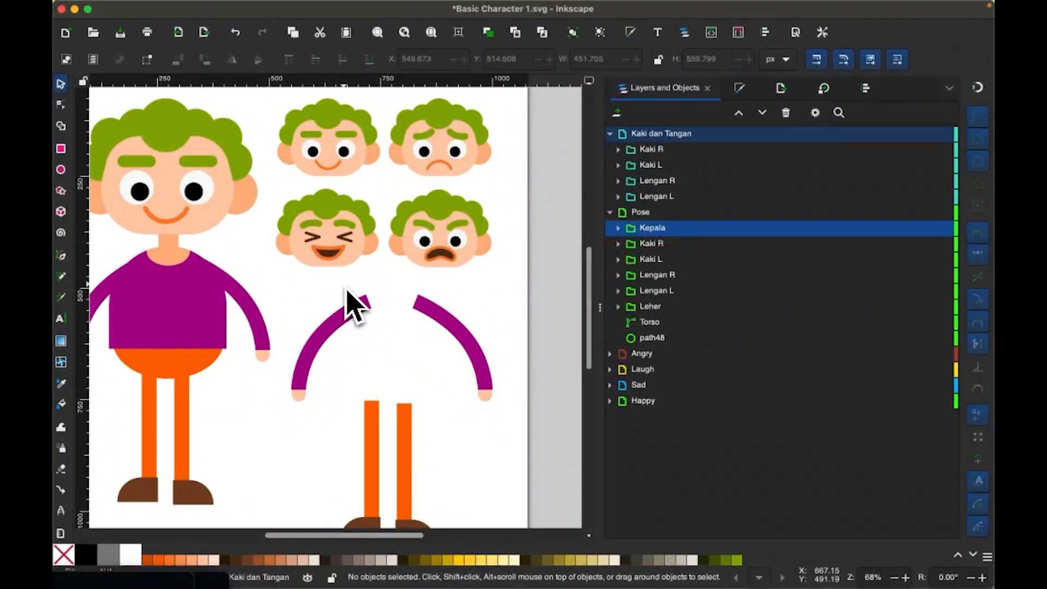
Flip the copied Lengan R arm vertically so its hand points up and its shoulder end faces the copied legs
left_click(482, 367)
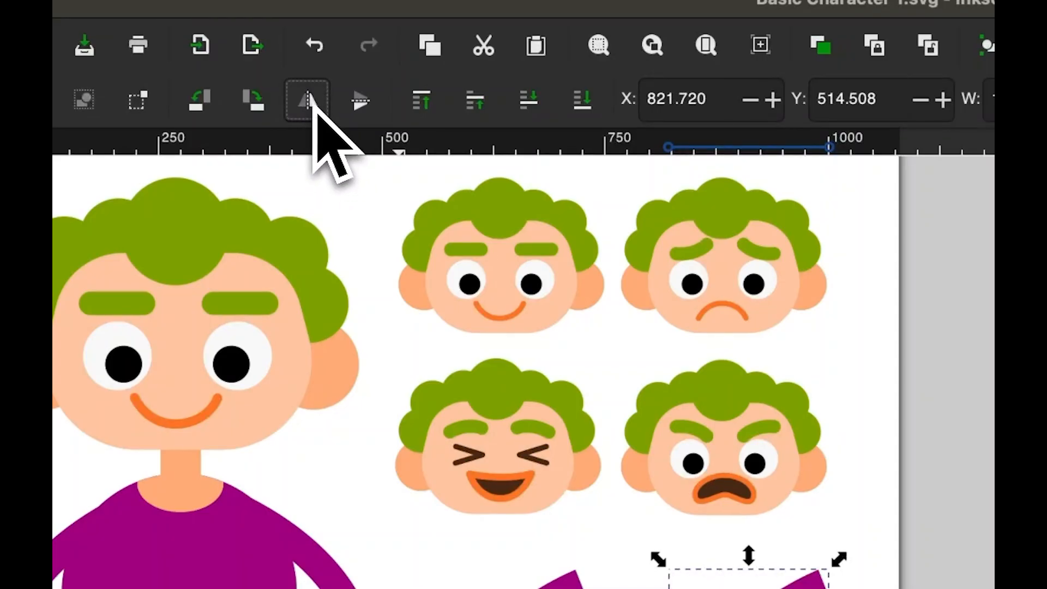
left_click(361, 100)
left_click(308, 100)
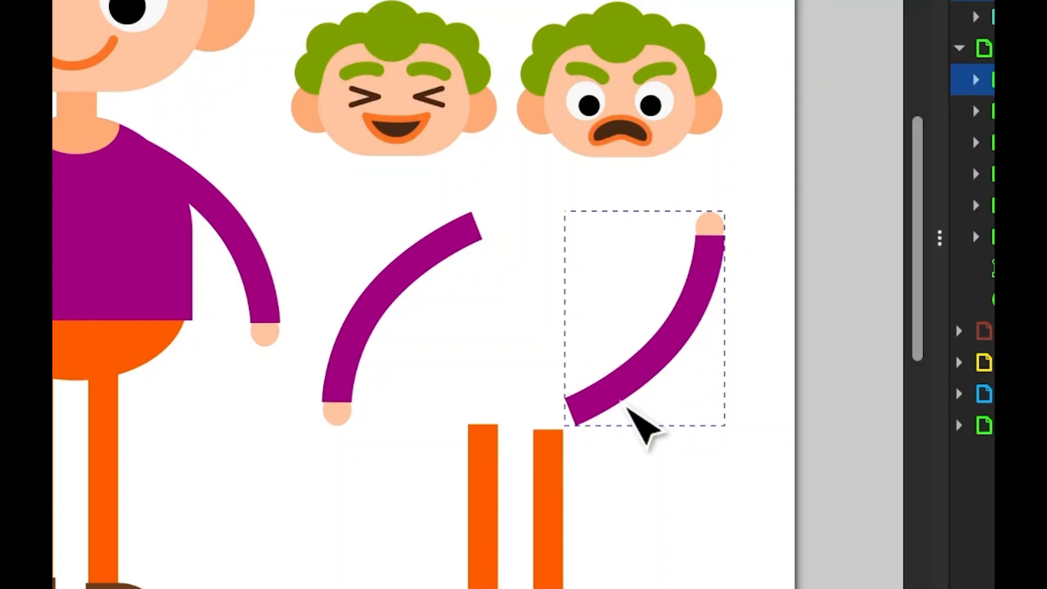
Bend the flipped Lengan R sleeve more deeply by raising its shoulder end node and shifting its middle node outward
double_click(570, 409)
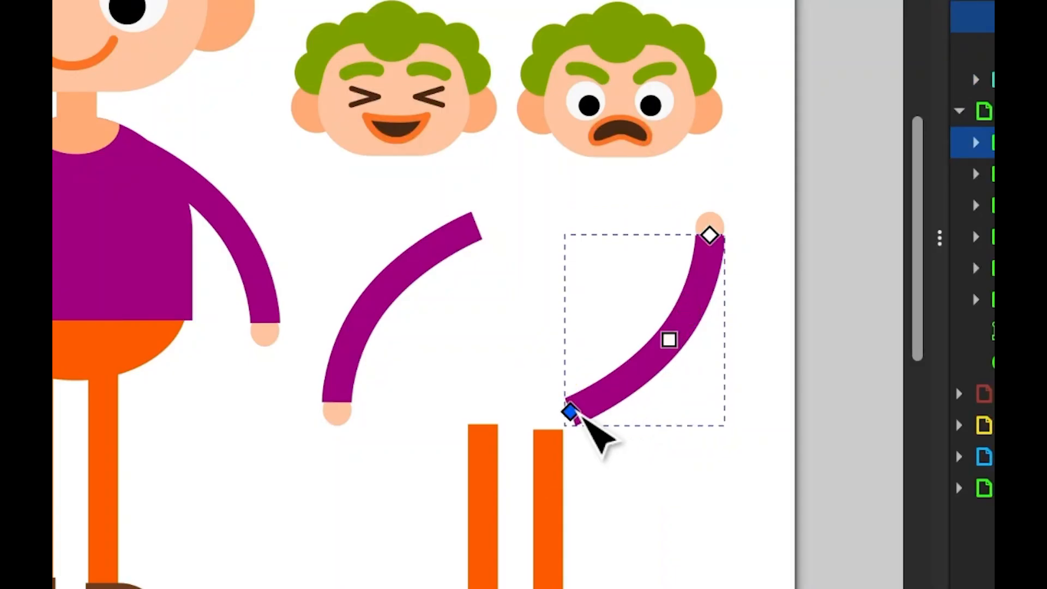
left_click_drag(571, 412, 582, 366)
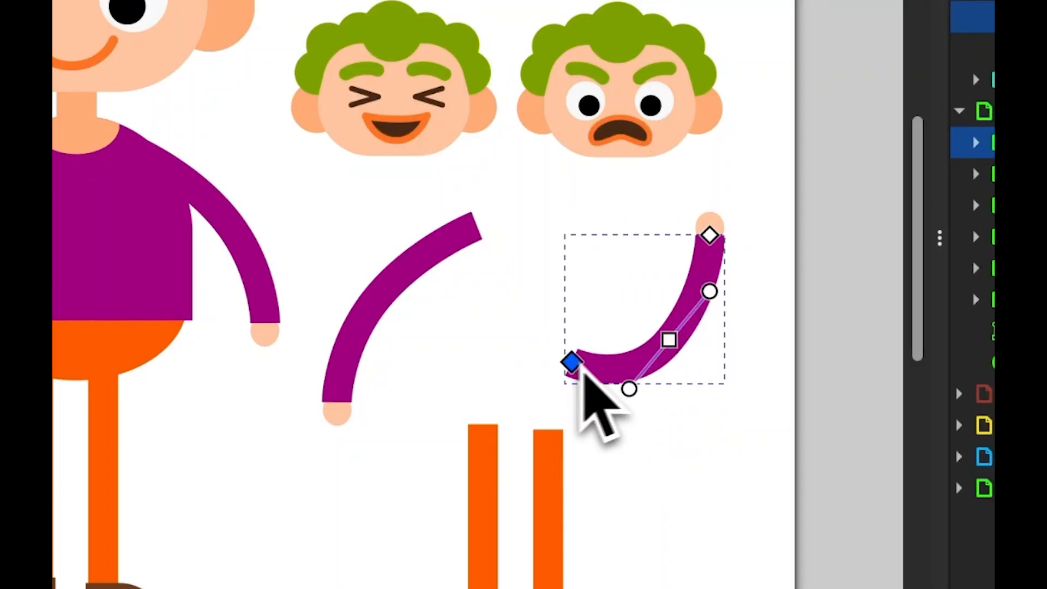
left_click_drag(672, 342, 707, 348)
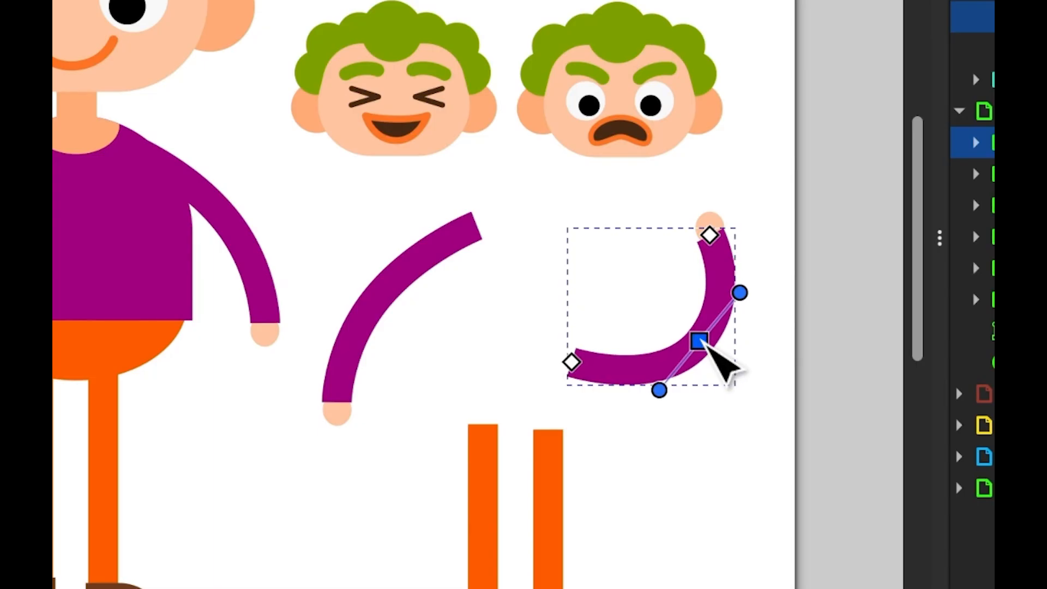
Bend the copied Lengan L sleeve at the elbow by moving its wrist end node inward toward the legs
left_click(417, 275)
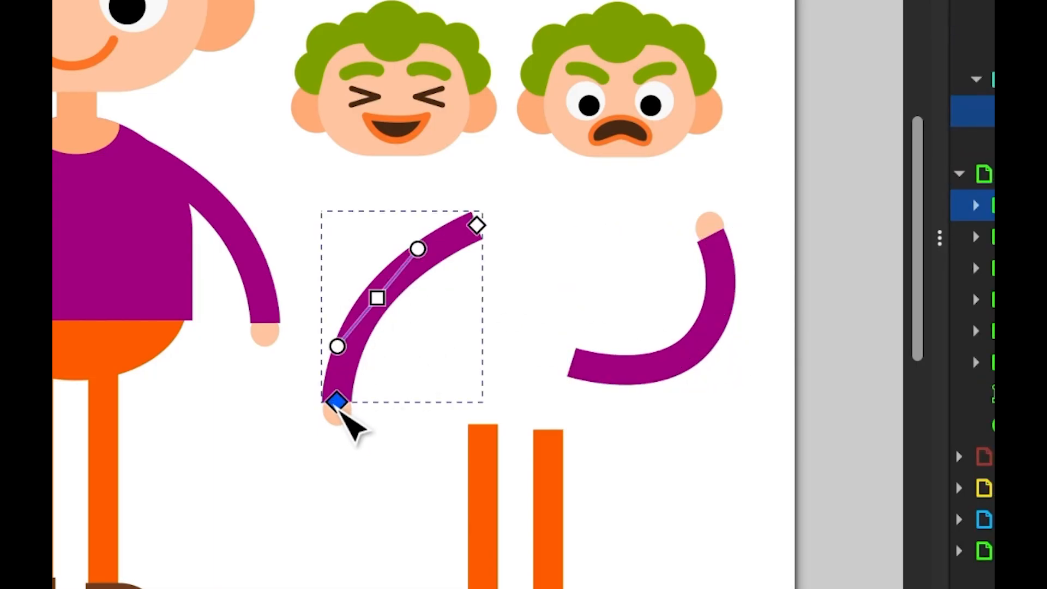
left_click_drag(338, 403, 414, 376)
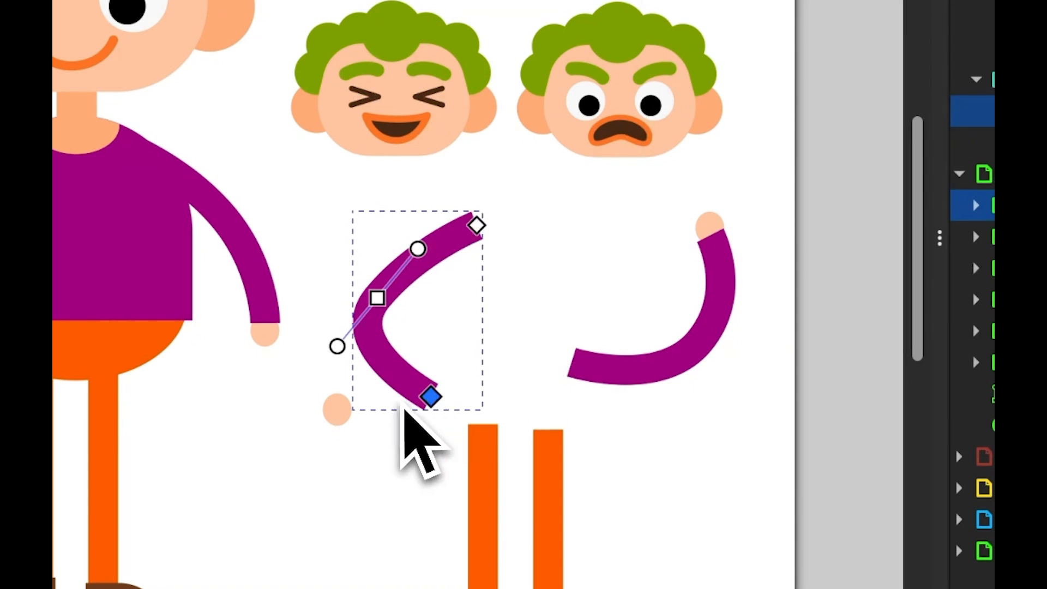
key("s")
left_click_drag(336, 412, 435, 390)
key("ctrl+z")
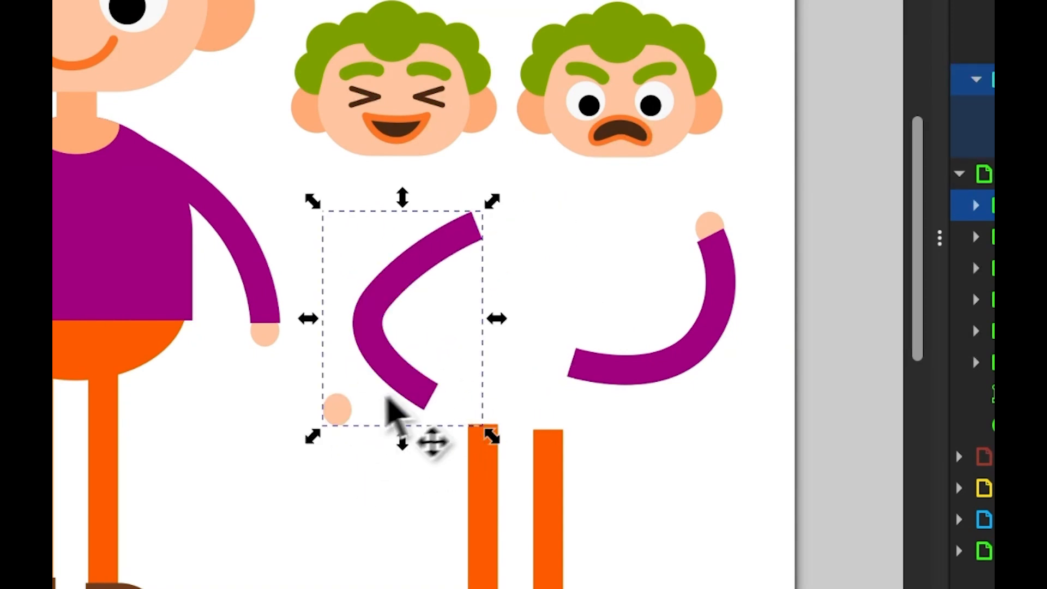
Move the loose hand ellipse of the copied Lengan L to the new wrist end of the bent sleeve
double_click(341, 410)
left_click(342, 411)
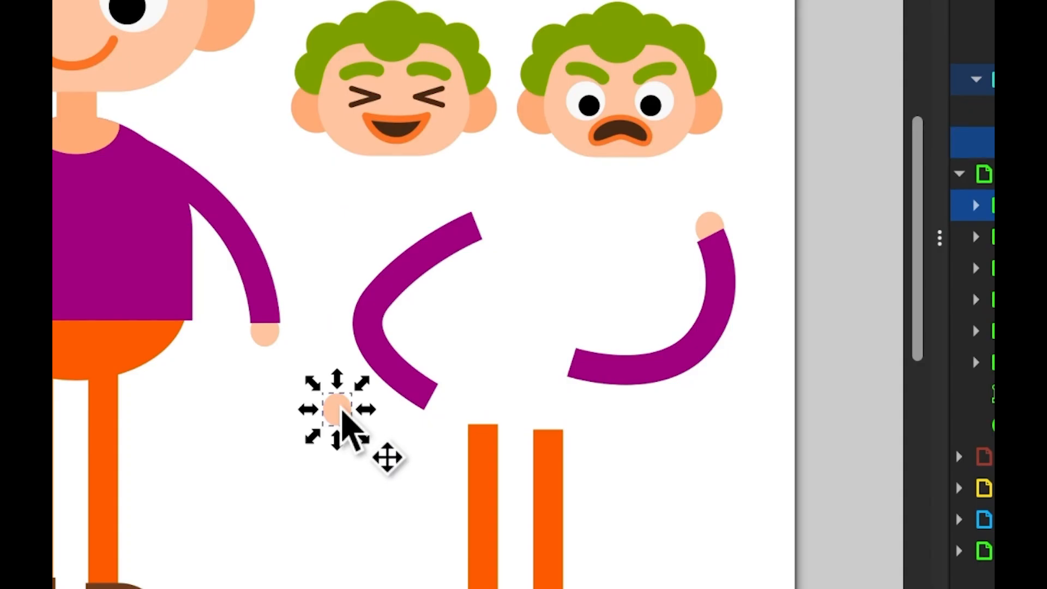
left_click_drag(342, 411, 439, 404)
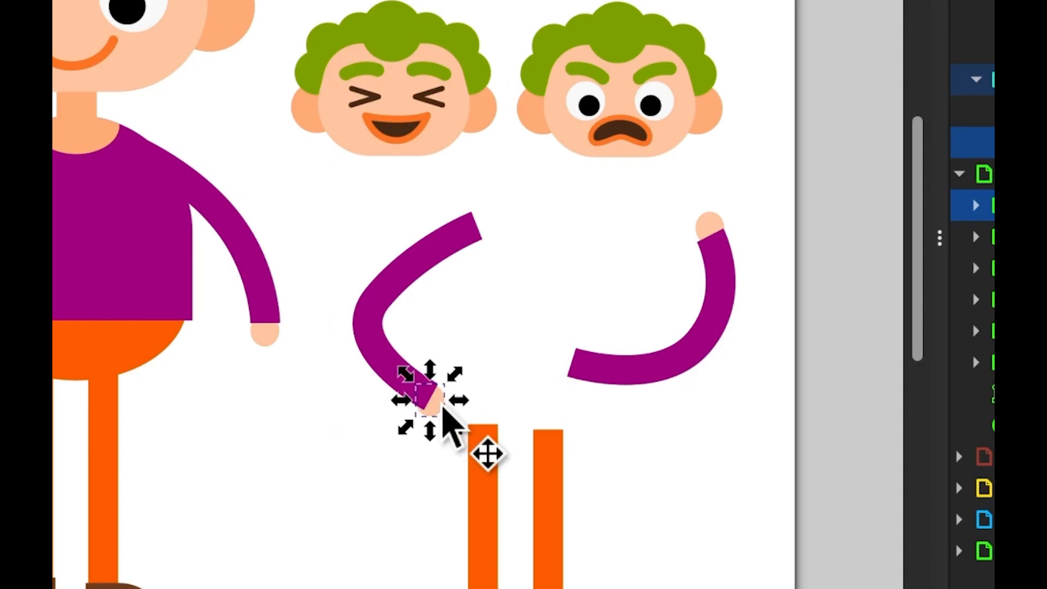
left_click(443, 407)
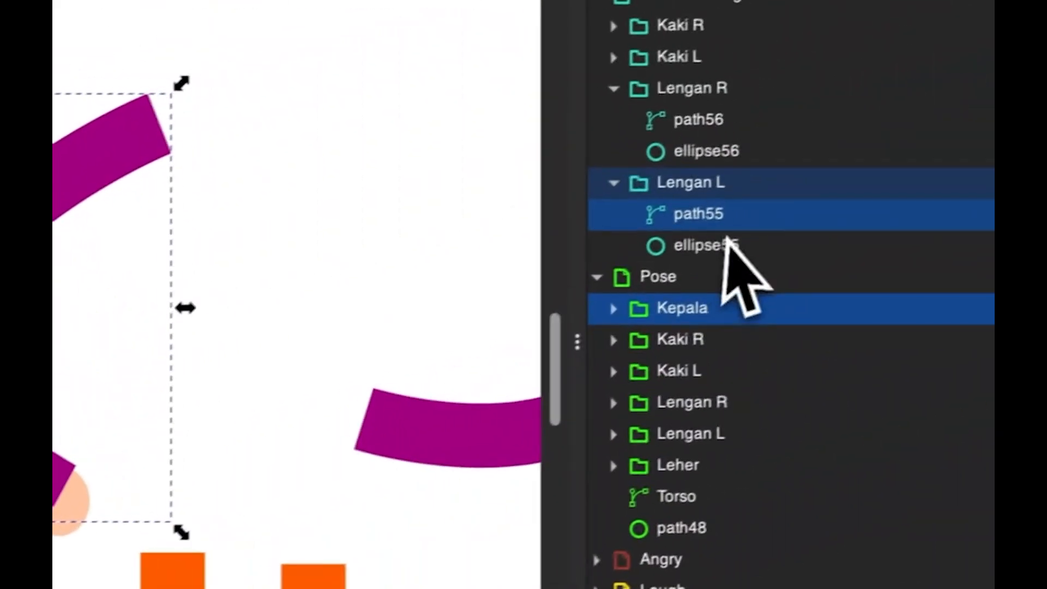
left_click(987, 142)
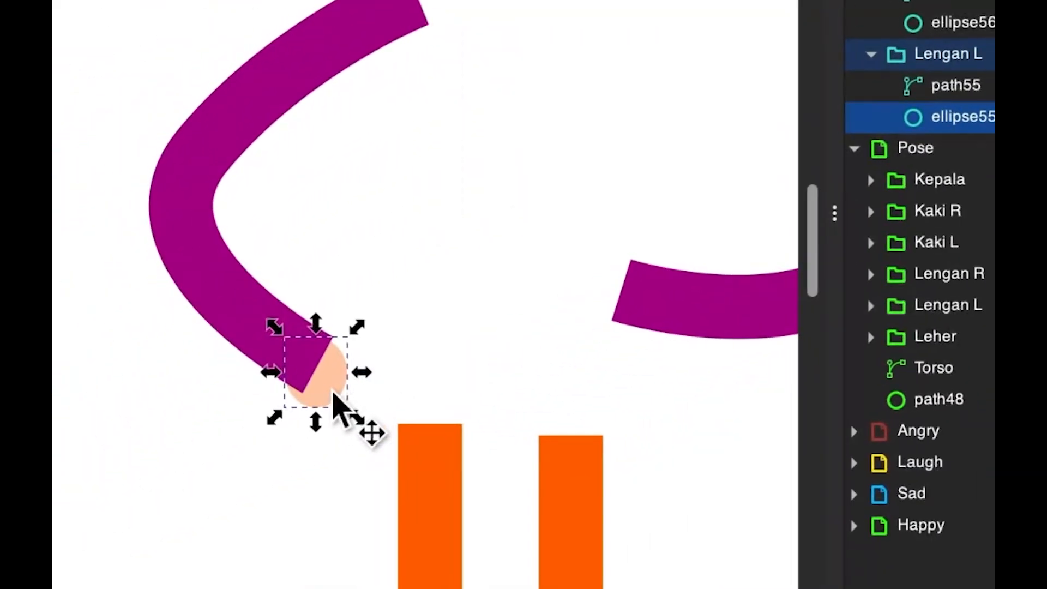
double_click(283, 413)
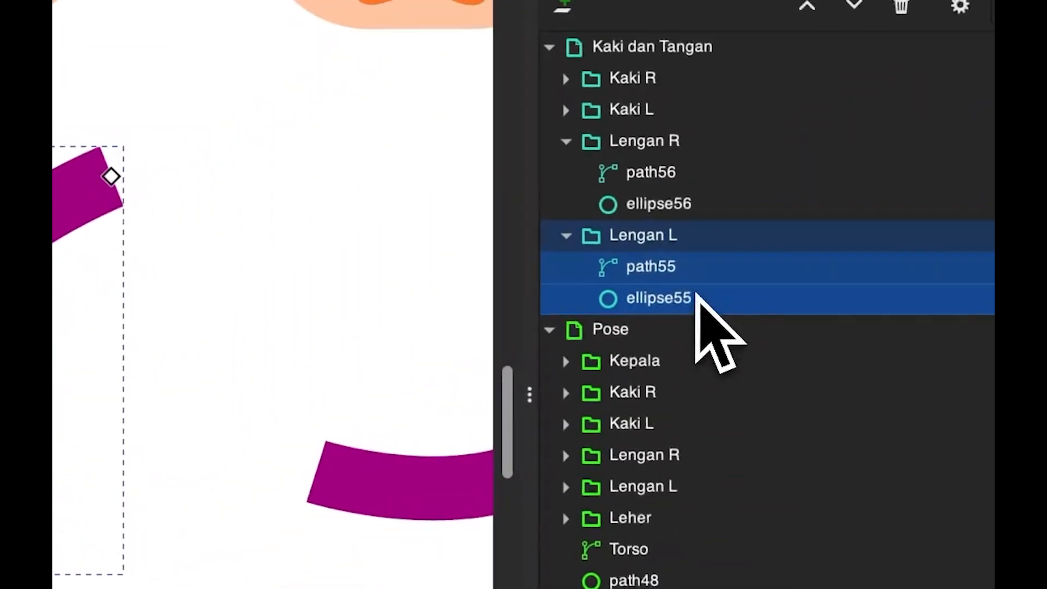
left_click(987, 119)
key("s")
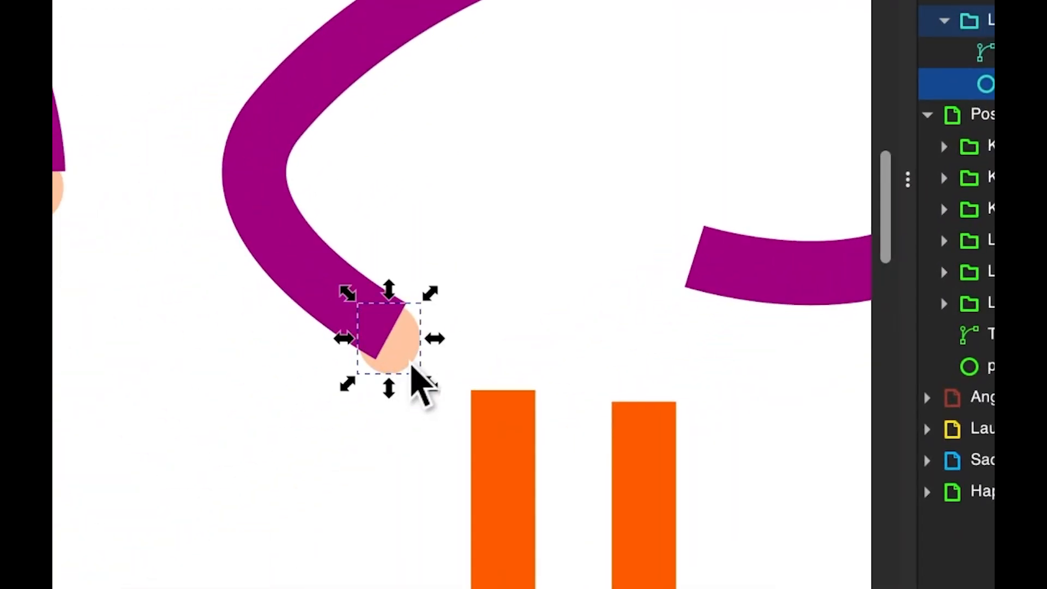
double_click(409, 362)
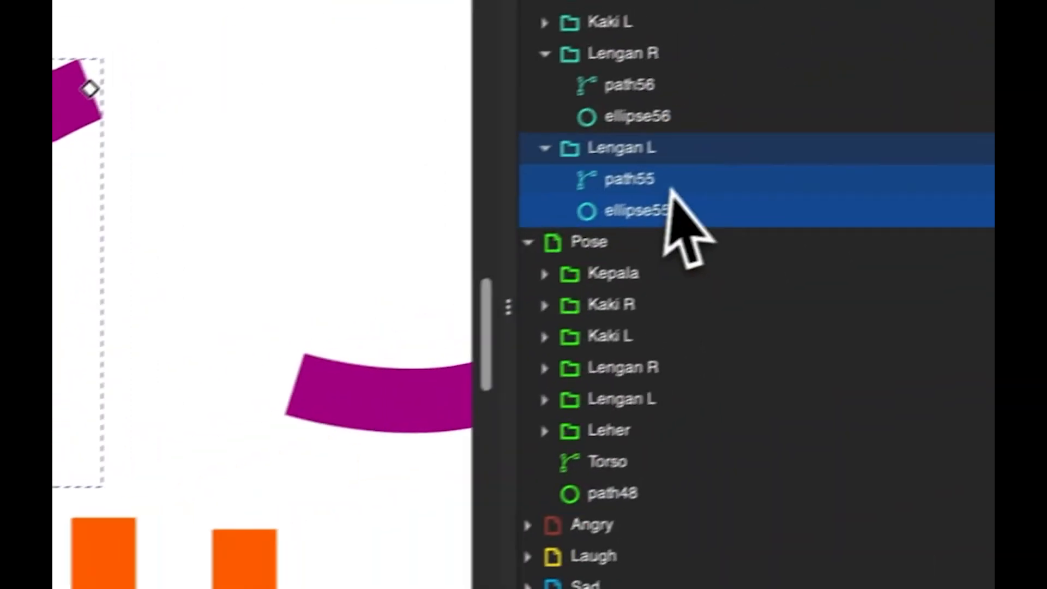
Take ellipse55 out of the Lengan L group in Kaki dan Tangan and ungroup Lengan L
left_click(654, 218)
left_click_drag(682, 226, 698, 169)
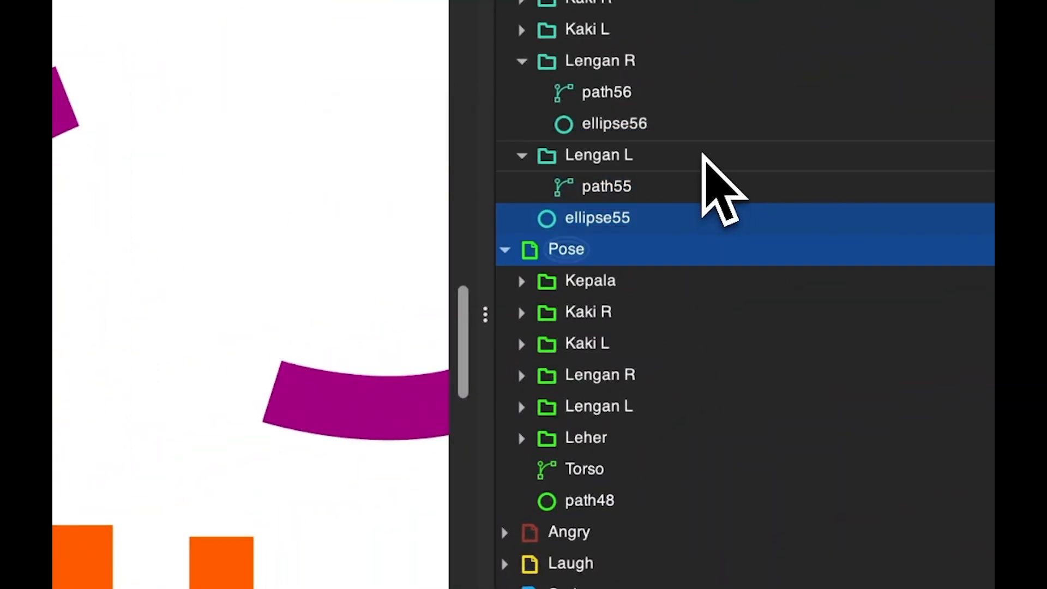
left_click(703, 155)
right_click(672, 164)
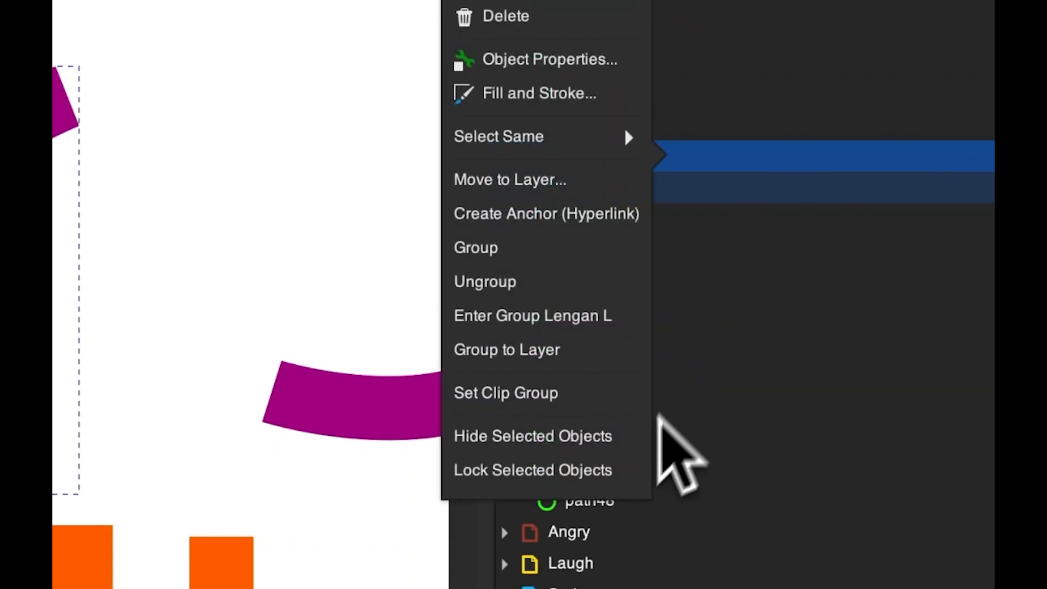
left_click(587, 282)
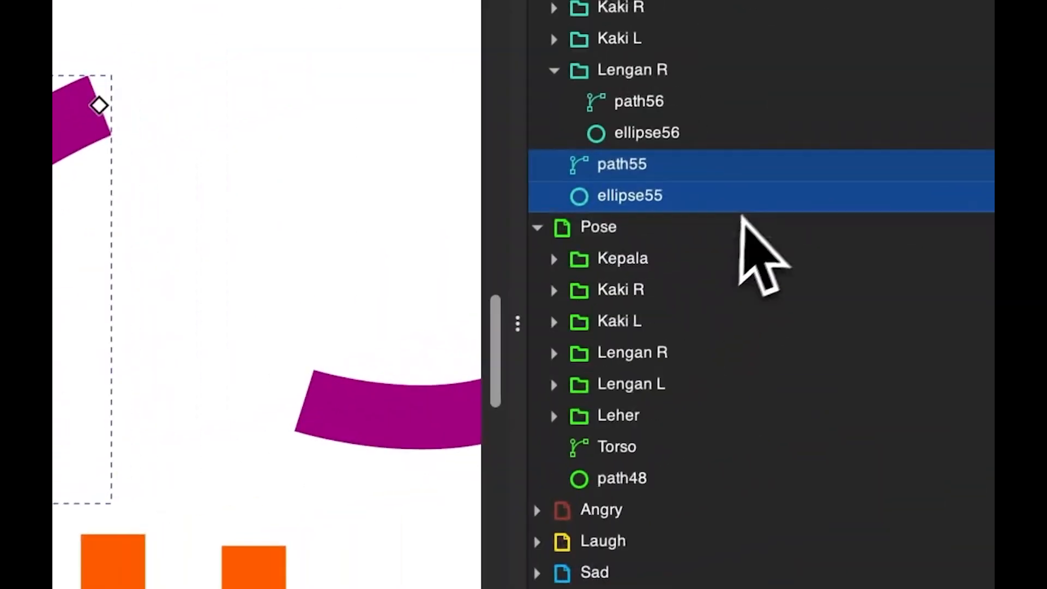
Reshape the forearm curve of path55 with its nodes and handles so the elbow bends more roundly
left_click(755, 203)
key("s")
key("Tab")
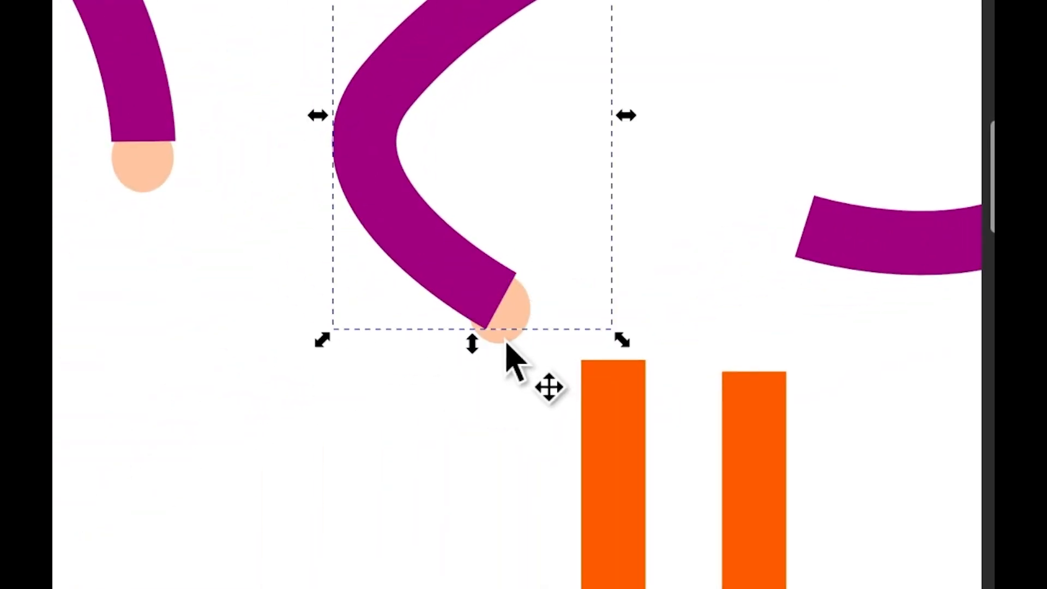
key("n")
left_click_drag(446, 270, 428, 259)
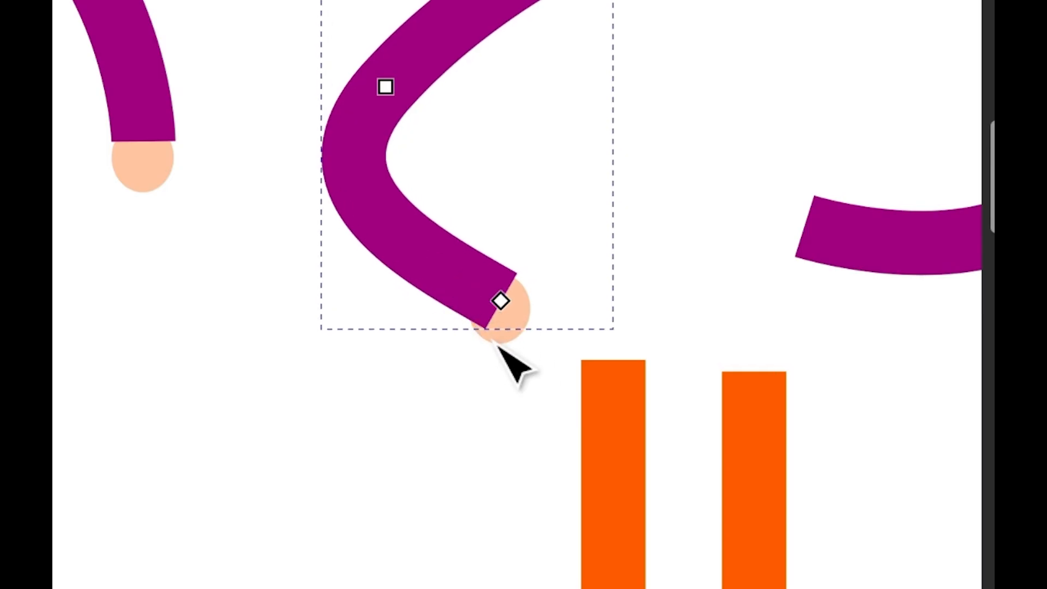
left_click_drag(441, 252, 464, 266)
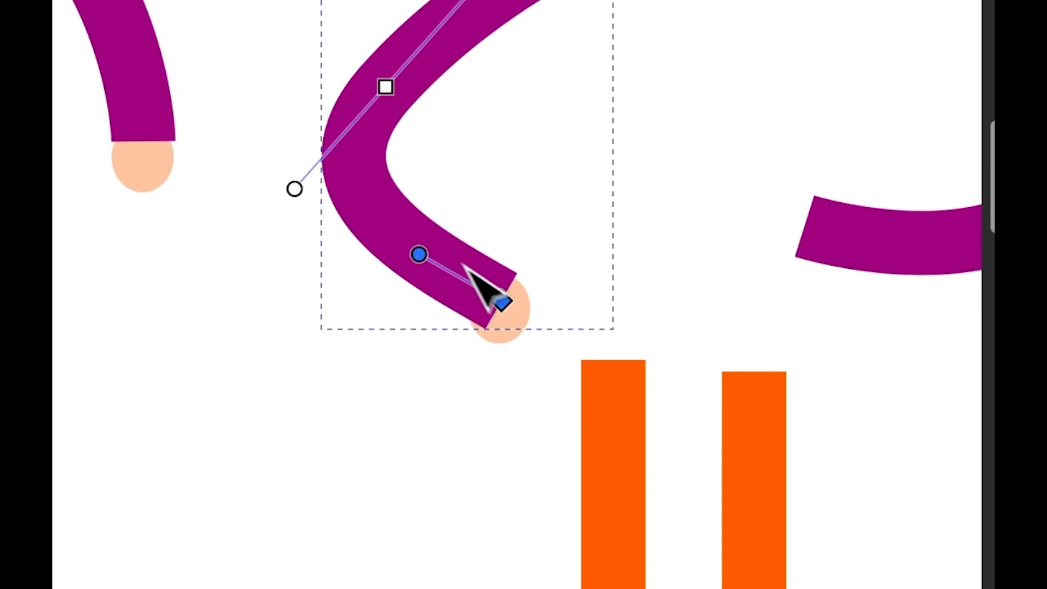
Move the bent sleeve path55 up and outward, away from its hand ellipse
key("s")
left_click(478, 406)
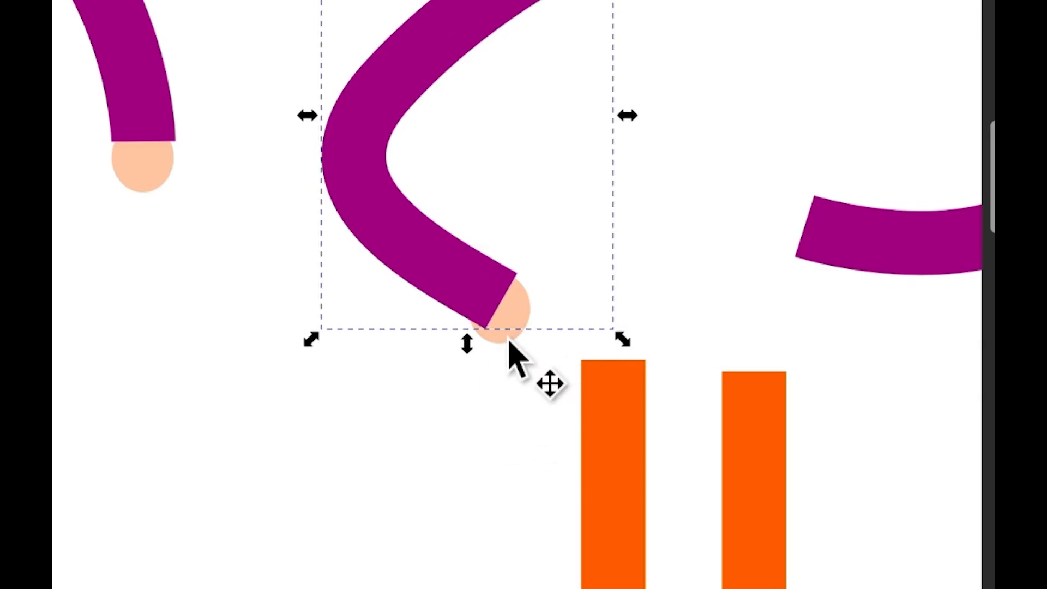
left_click(475, 292)
left_click_drag(459, 278, 406, 232)
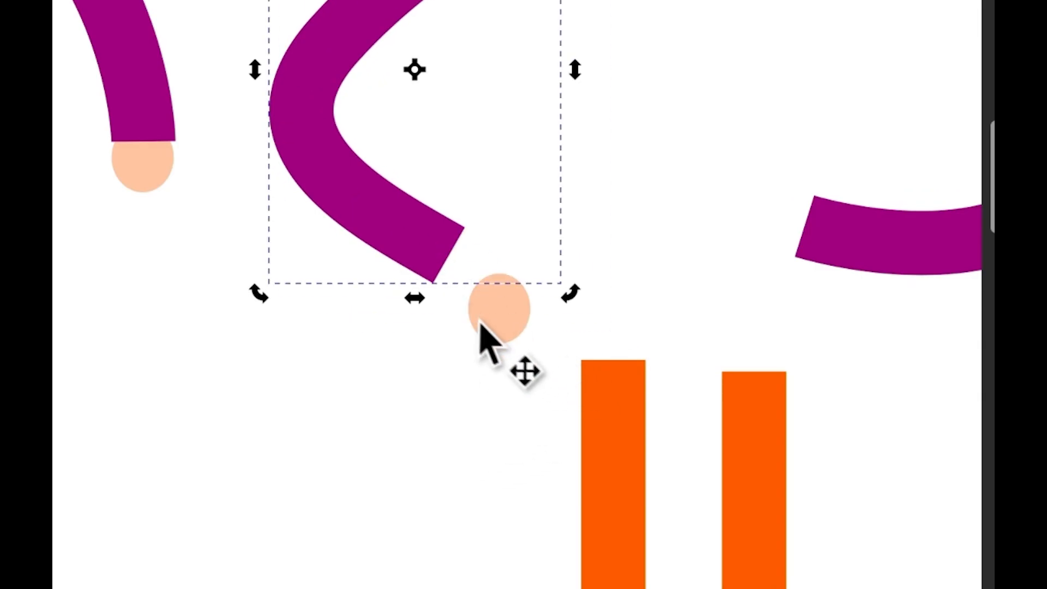
Rotate the hand ellipse to suit the forearm's angle and attach it to the wrist end of the bent sleeve
left_click(499, 319)
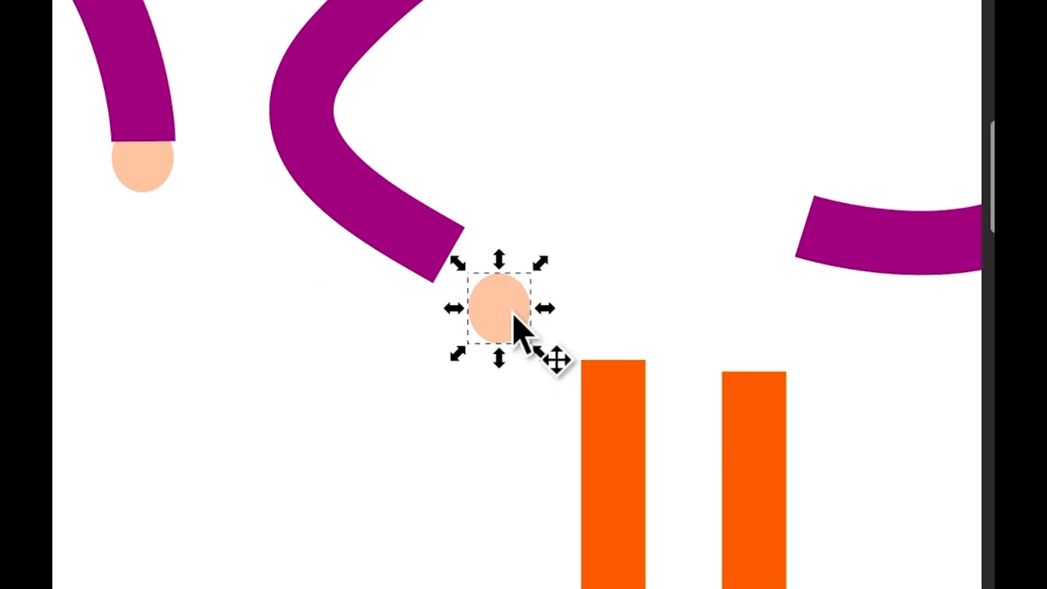
left_click(514, 315)
left_click_drag(543, 362, 583, 328)
left_click_drag(519, 323, 474, 262)
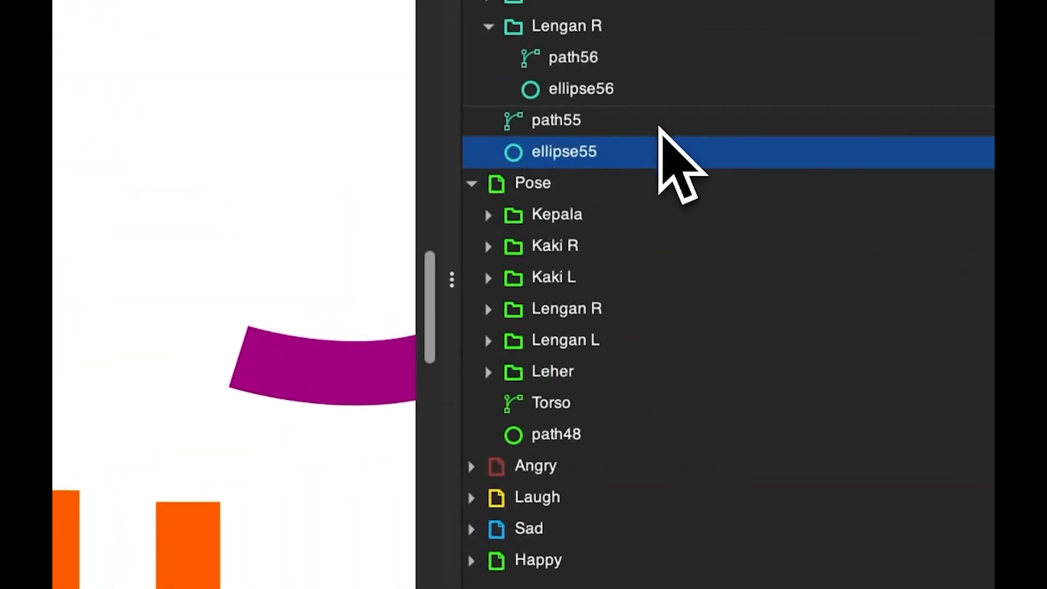
Group path55 and ellipse55 in the Kaki dan Tangan layer
left_click(662, 132, "shift")
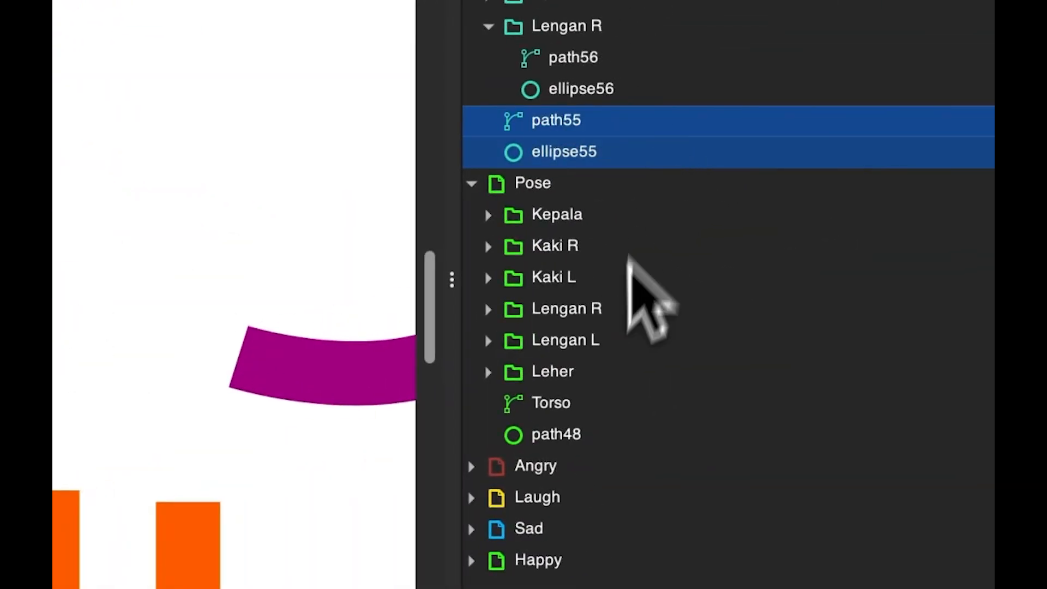
right_click(556, 148)
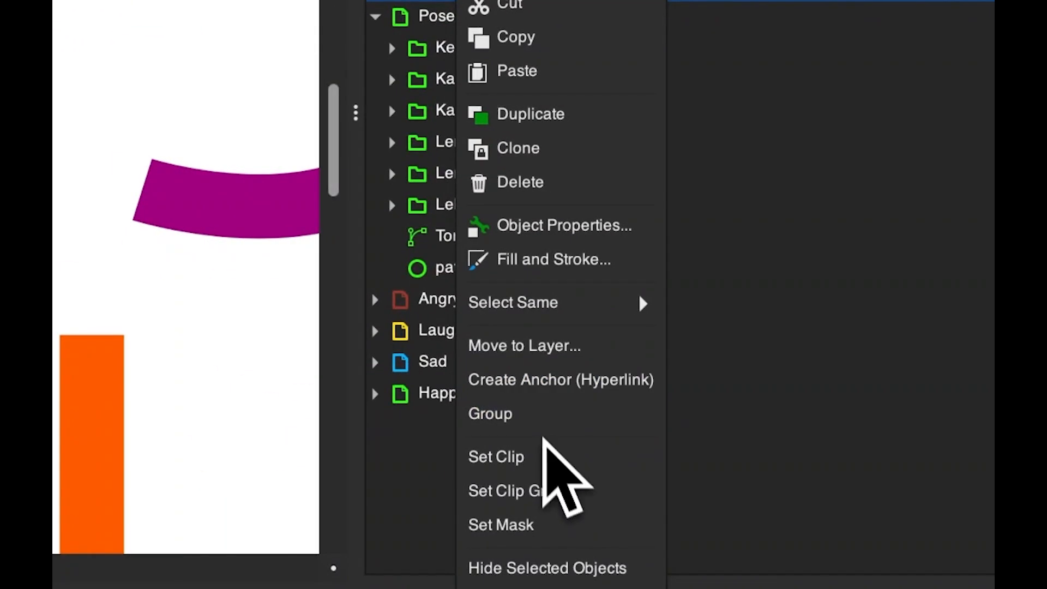
left_click(532, 419)
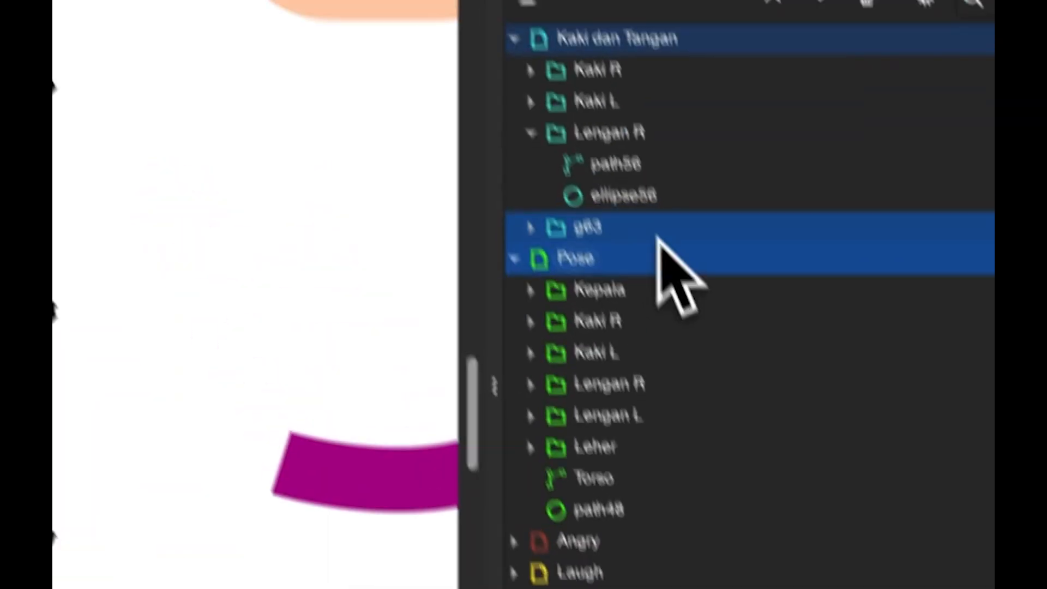
Try to rename group g63 in the Kaki dan Tangan layer
double_click(585, 229)
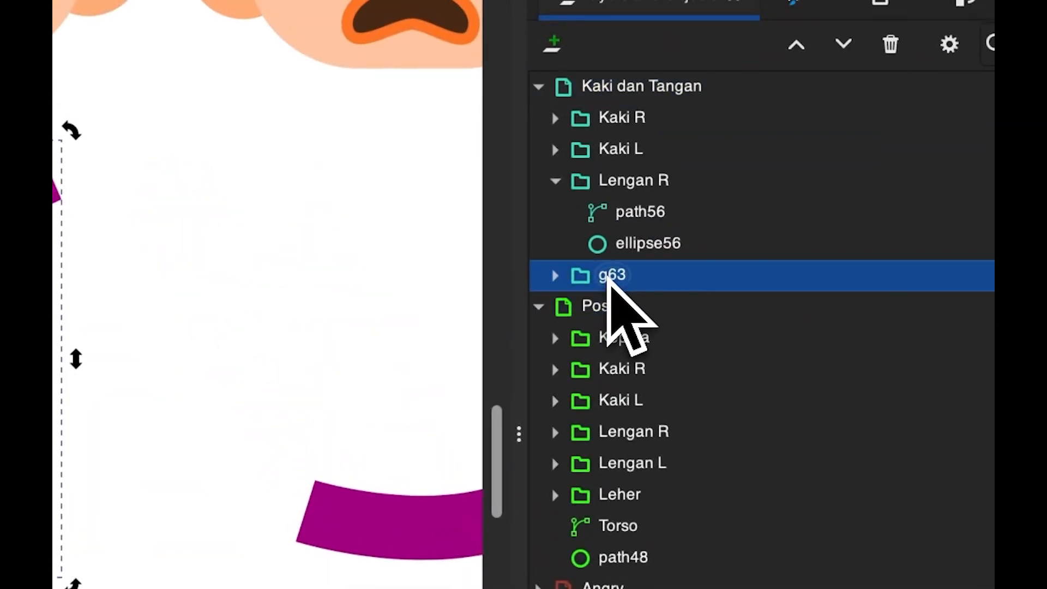
left_click(585, 229)
double_click(585, 229)
left_click(608, 277)
double_click(608, 277)
left_click(608, 277)
left_click(608, 277)
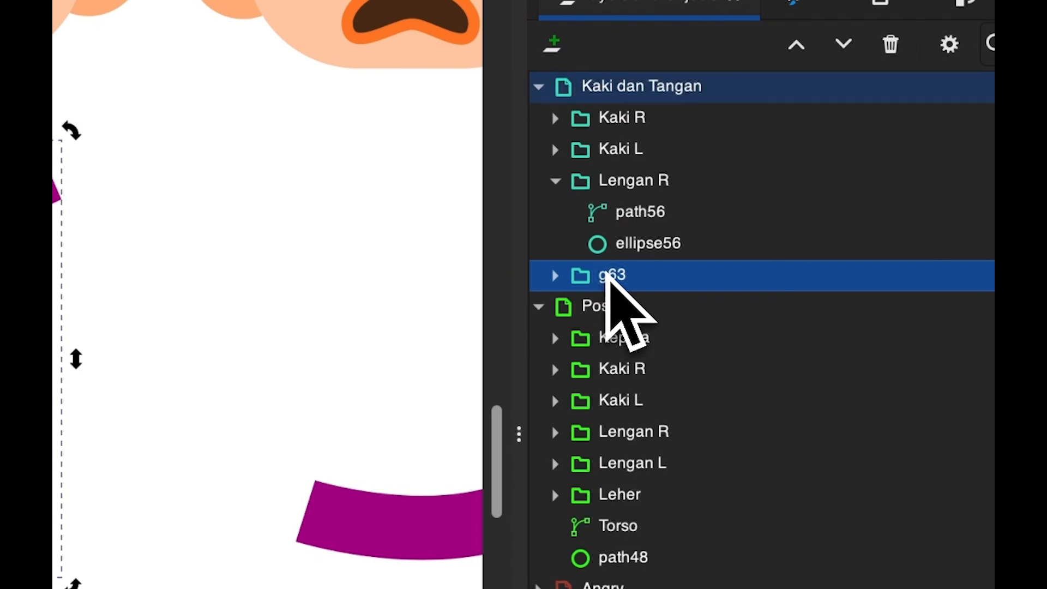
left_click(609, 277)
left_click(608, 277)
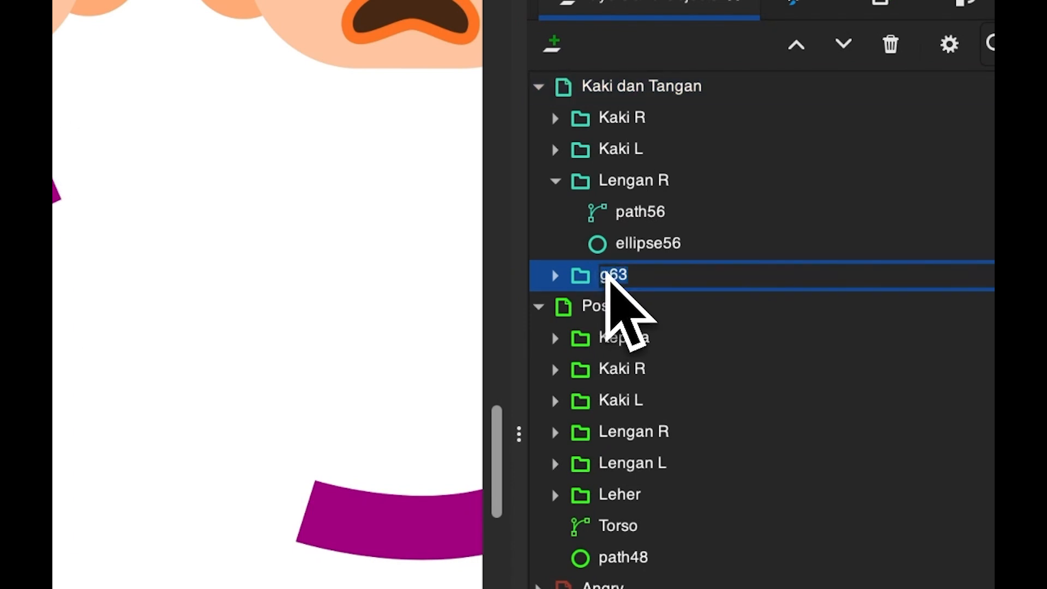
left_click(608, 277)
left_click(609, 277)
left_click(608, 277)
left_click(608, 276)
left_click(609, 277)
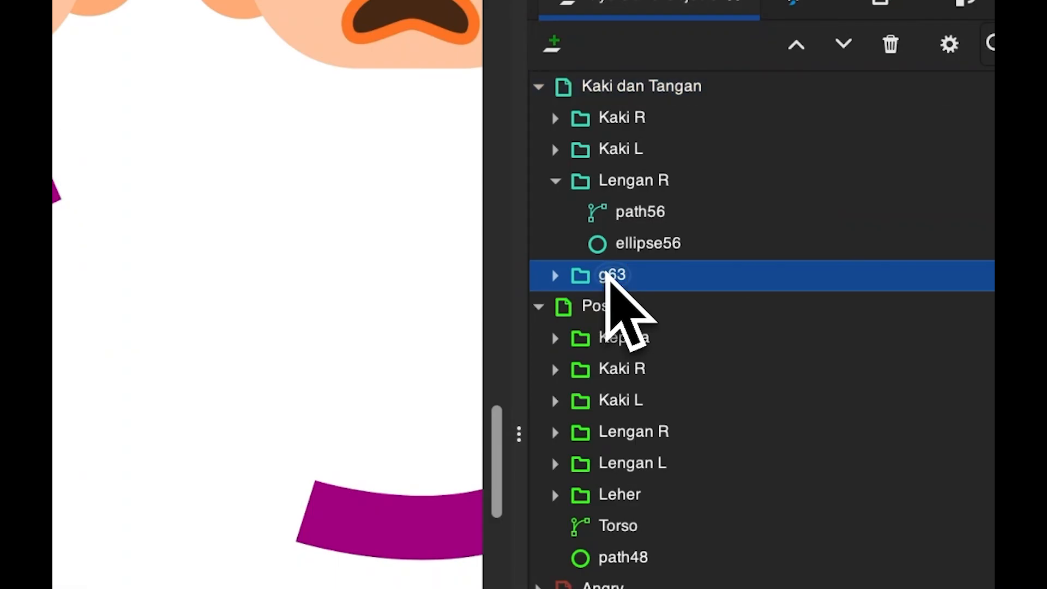
right_click(608, 275)
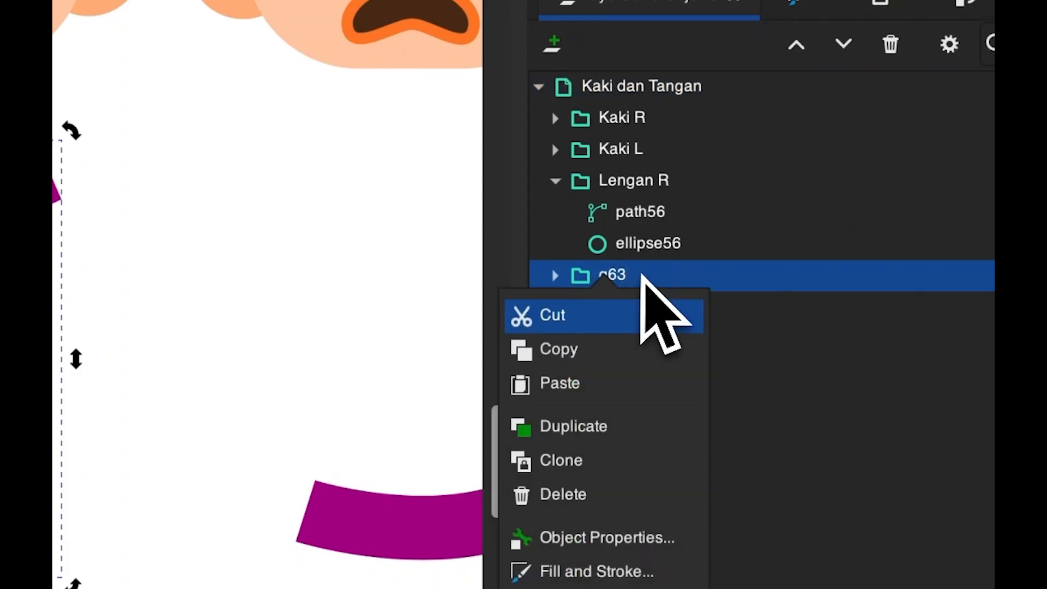
left_click(620, 276)
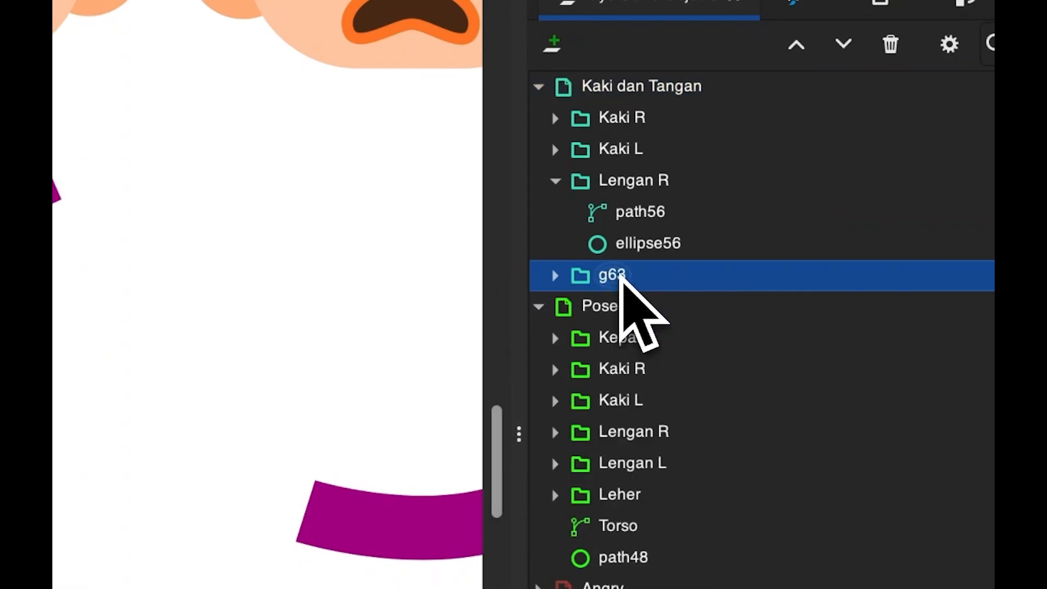
left_click(619, 275)
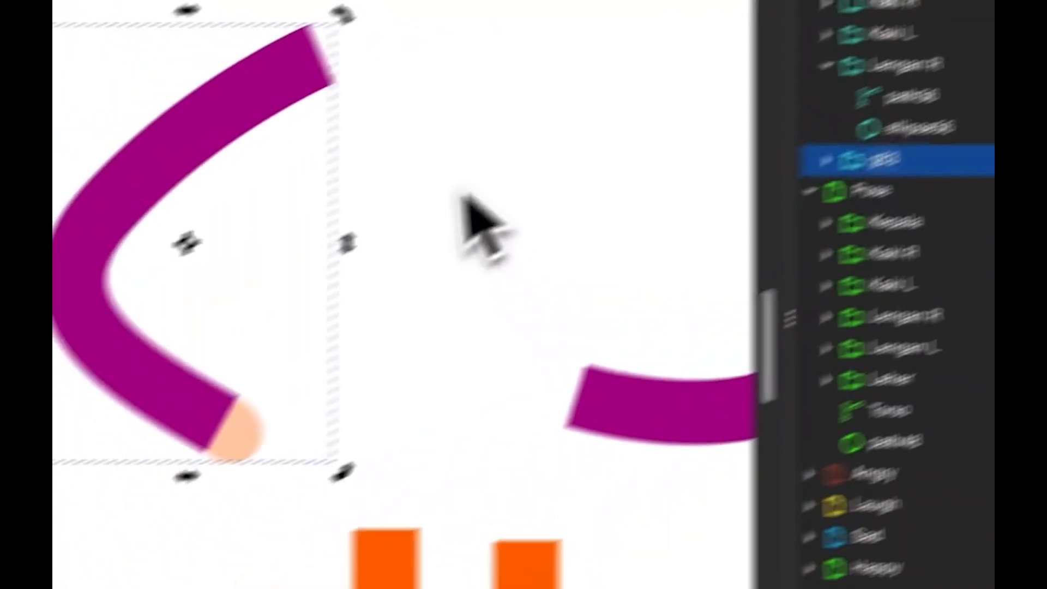
Spread the two copied orange legs farther apart beneath the posed arms
scroll(506, 159, "down", 10)
scroll(512, 175, "up", 10)
scroll(513, 174, "left", 2)
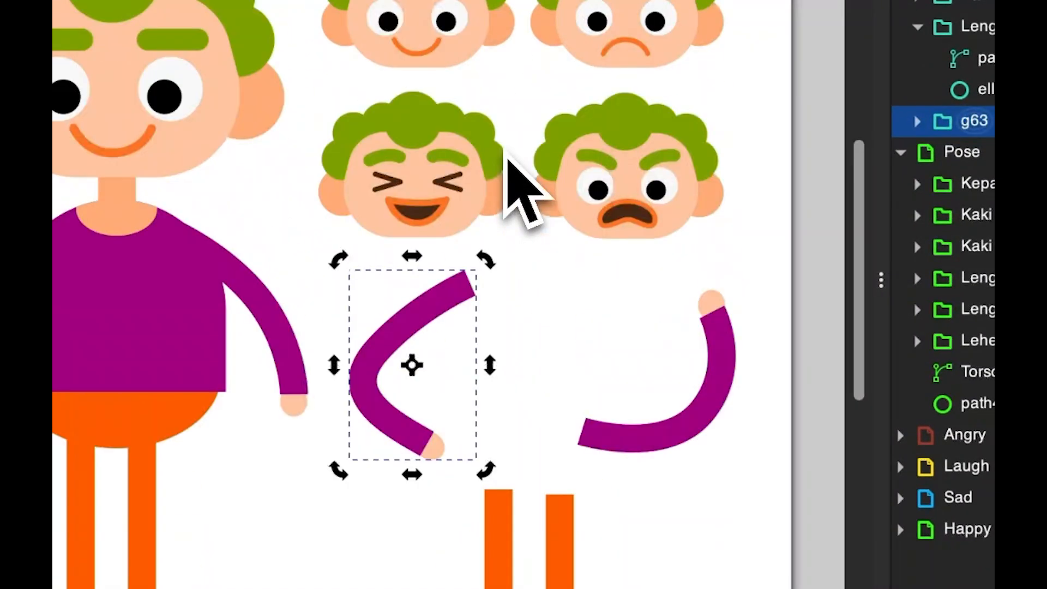
scroll(527, 221, "down", 5)
mouse_move(565, 375)
left_mouse_down()
mouse_move(571, 330)
mouse_move(584, 379)
left_mouse_up()
left_click_drag(515, 414, 490, 401)
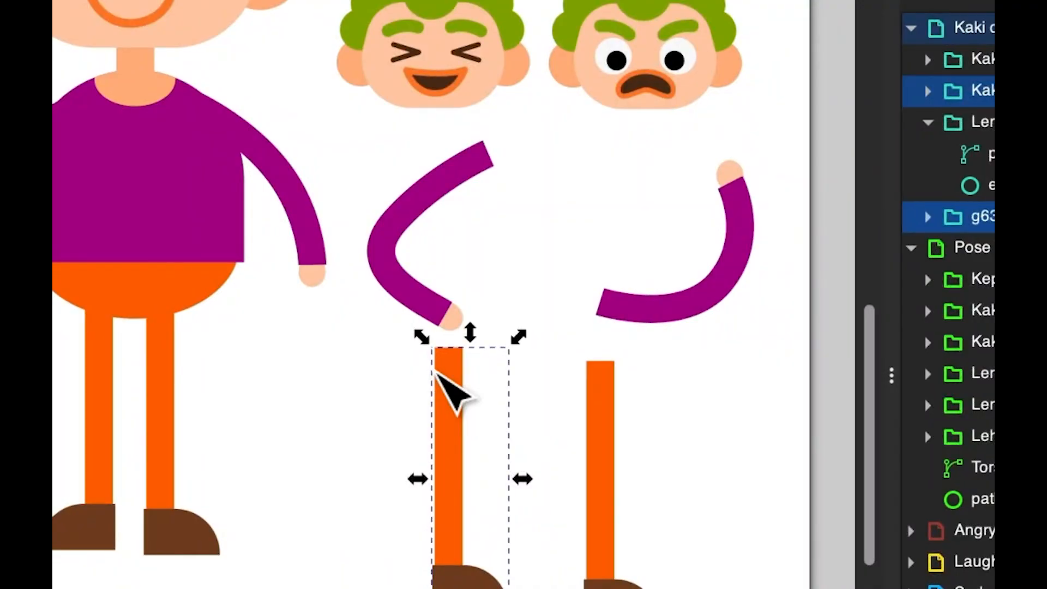
Bend leg path57 of Kaki L by moving its upper end node outward and down and smoothing its knee node
double_click(448, 351)
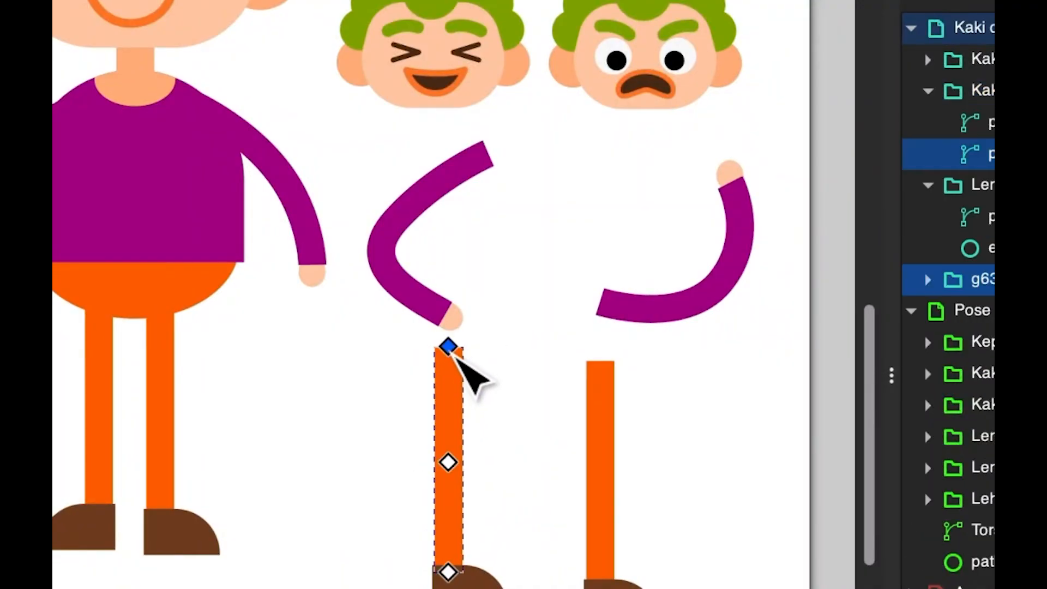
left_click_drag(450, 349, 390, 402)
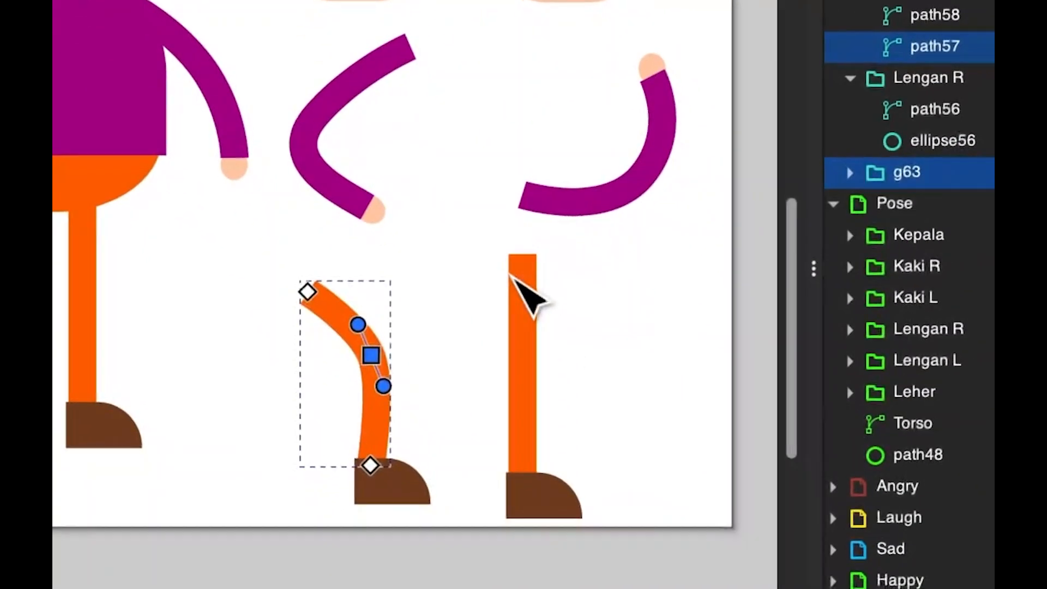
Make the middle node of the straight Kaki R leg path59 symmetric so the knee can curve
left_click(518, 281)
left_click(525, 255)
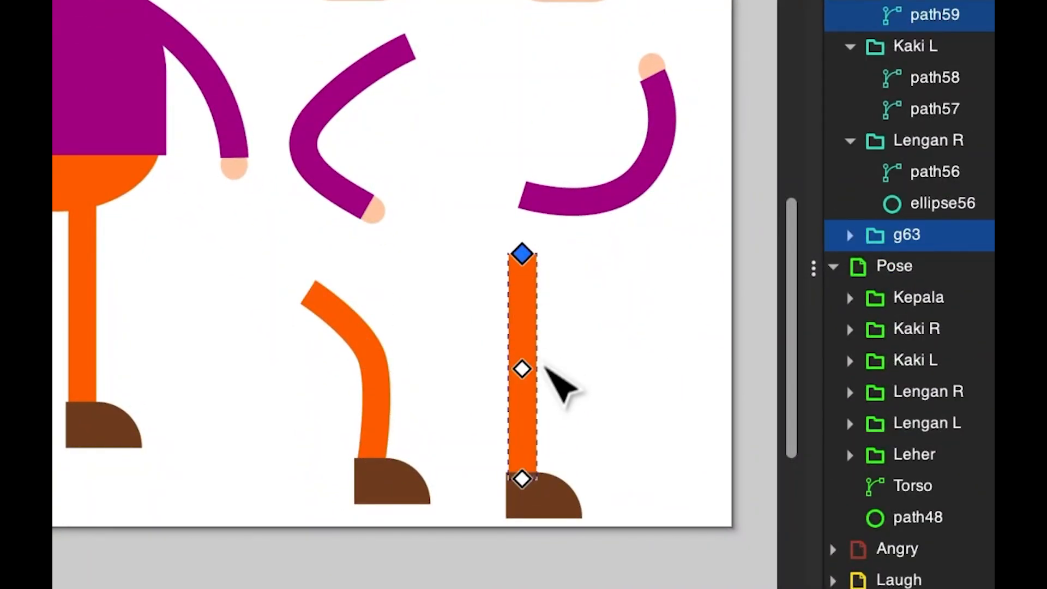
left_click(524, 370)
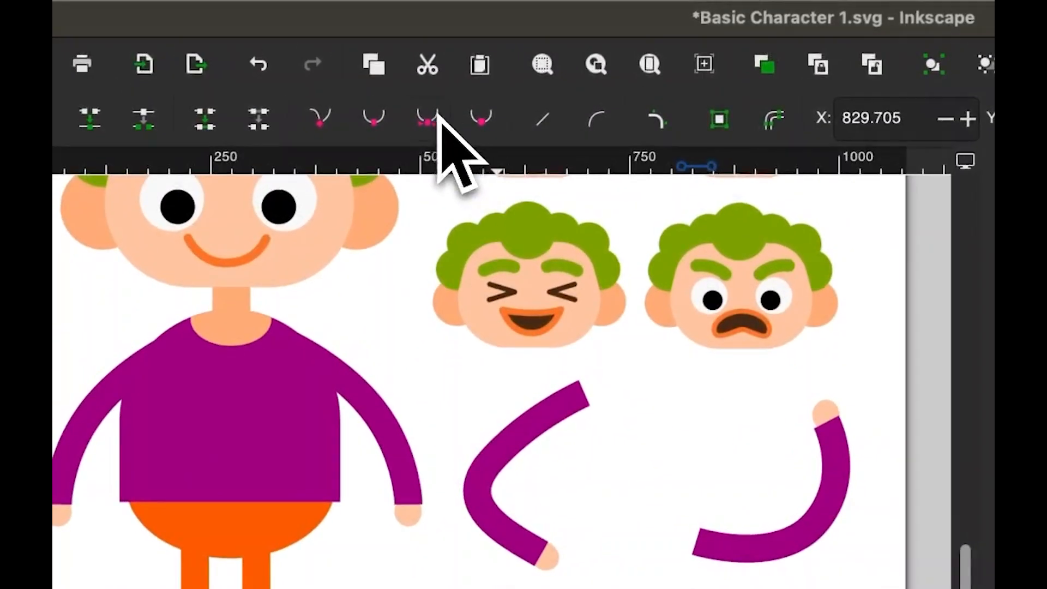
left_click(428, 117)
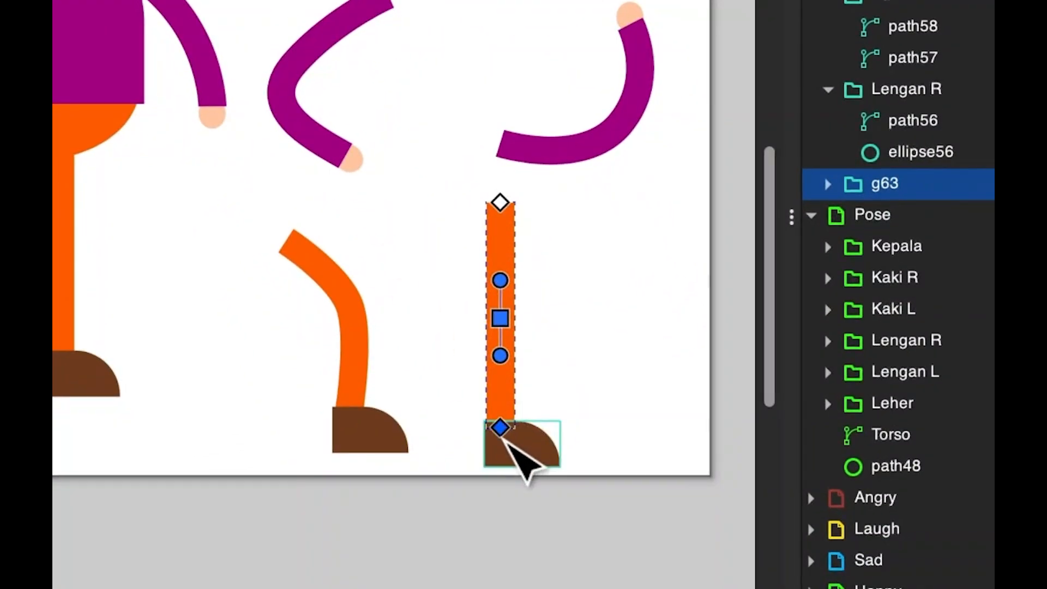
Bend path59 backward by raising its ankle node behind the knee, tilting the thigh, and shifting the thigh and knee nodes up and outward
left_click_drag(500, 427, 434, 359)
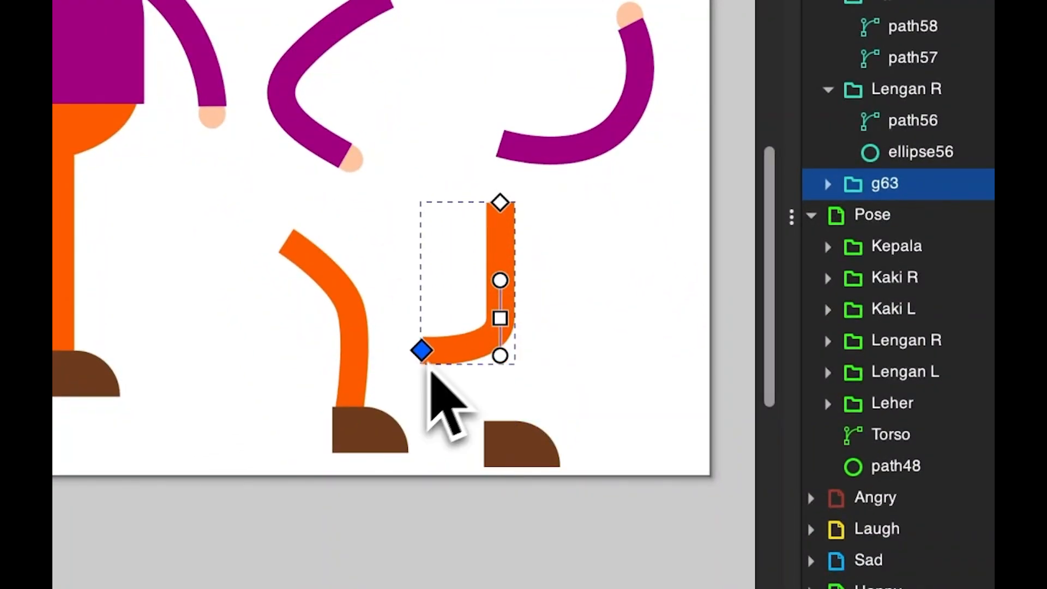
left_click_drag(501, 204, 468, 214)
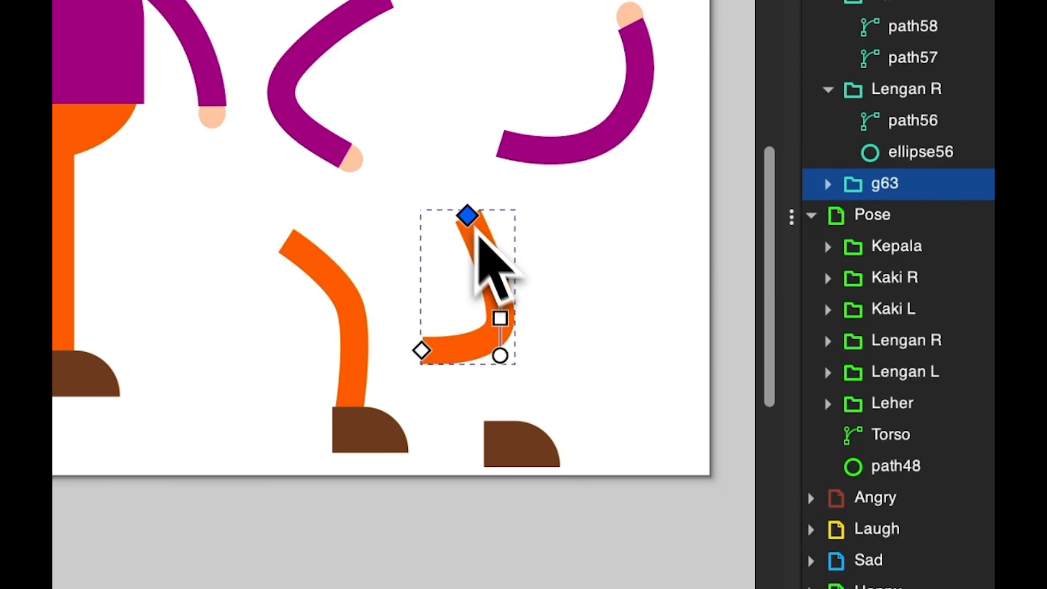
left_click(504, 321, "shift")
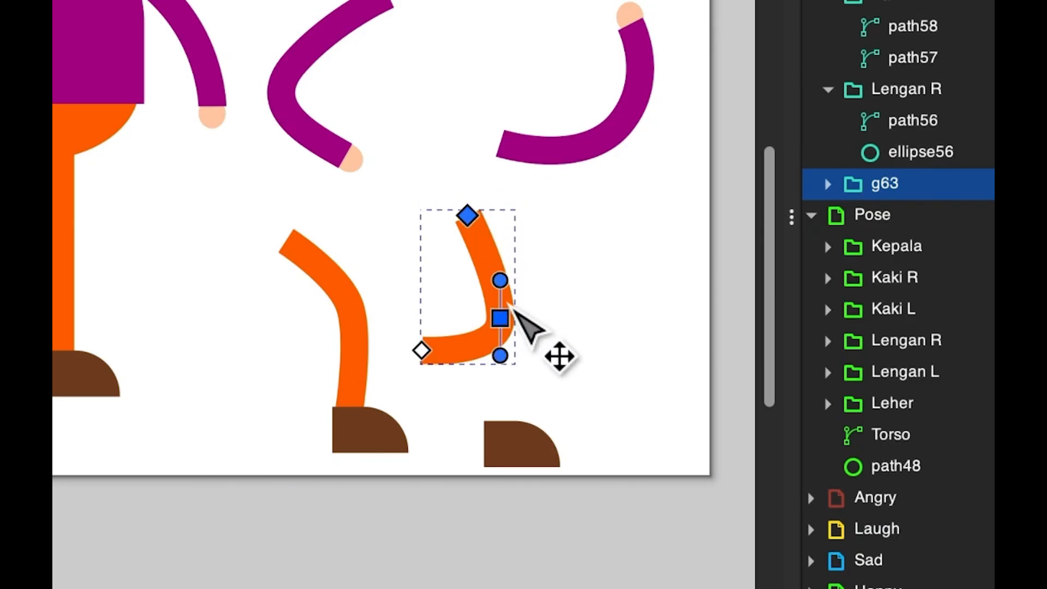
left_click_drag(507, 322, 523, 309)
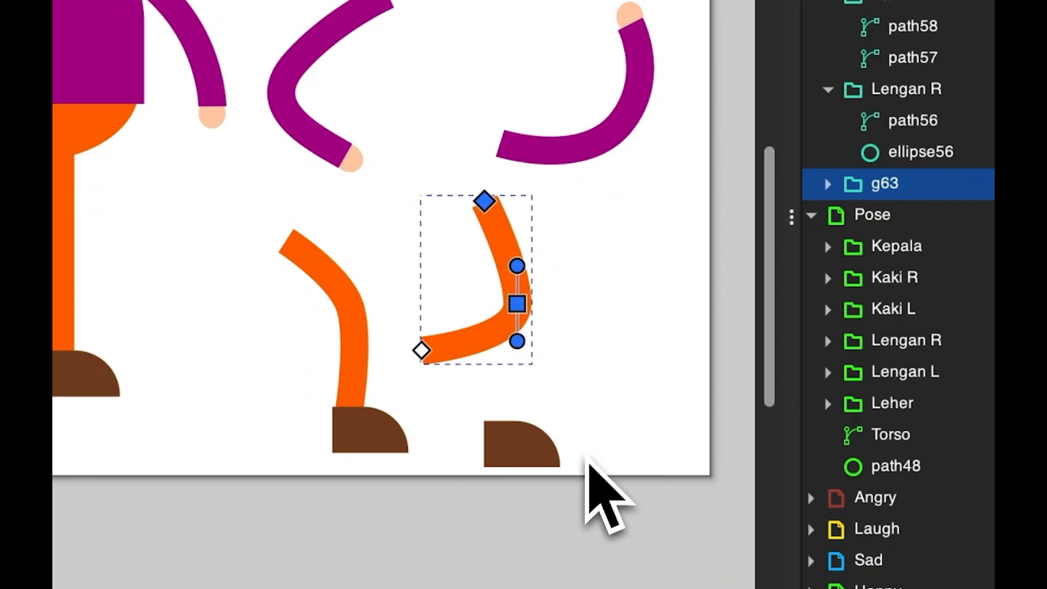
Move the detached brown shoe of Kaki R to the ankle end of the bent leg
key("s")
left_click(520, 449, "shift")
left_click(521, 453)
key("Escape")
left_click(523, 456)
left_click_drag(512, 437, 453, 376)
Rotate the Kaki R shoe clockwise so its toe points down, and fit it against the bent leg's ankle
left_click(474, 385)
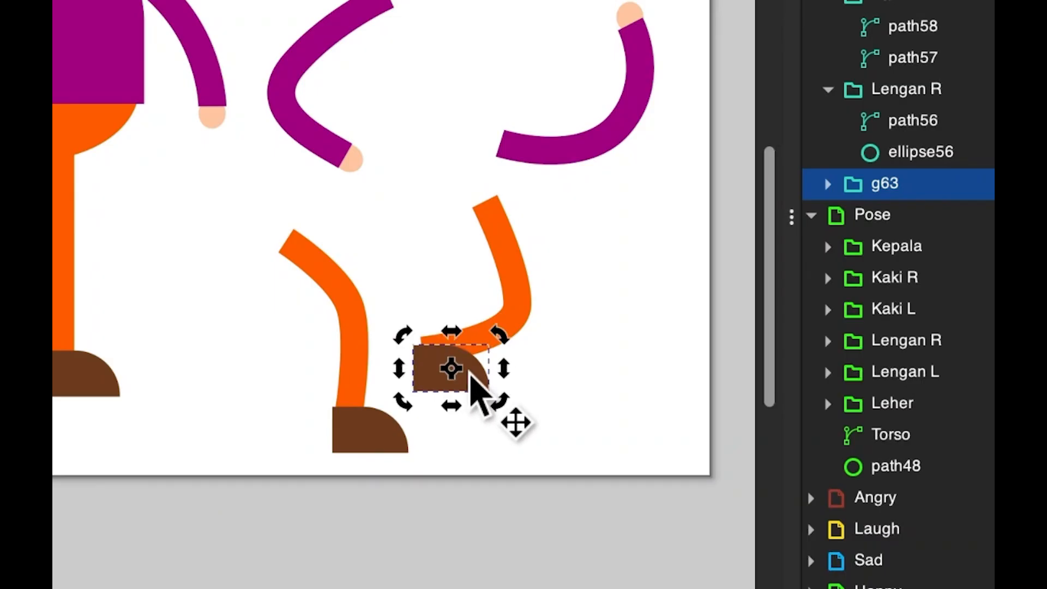
left_click_drag(498, 414, 440, 451)
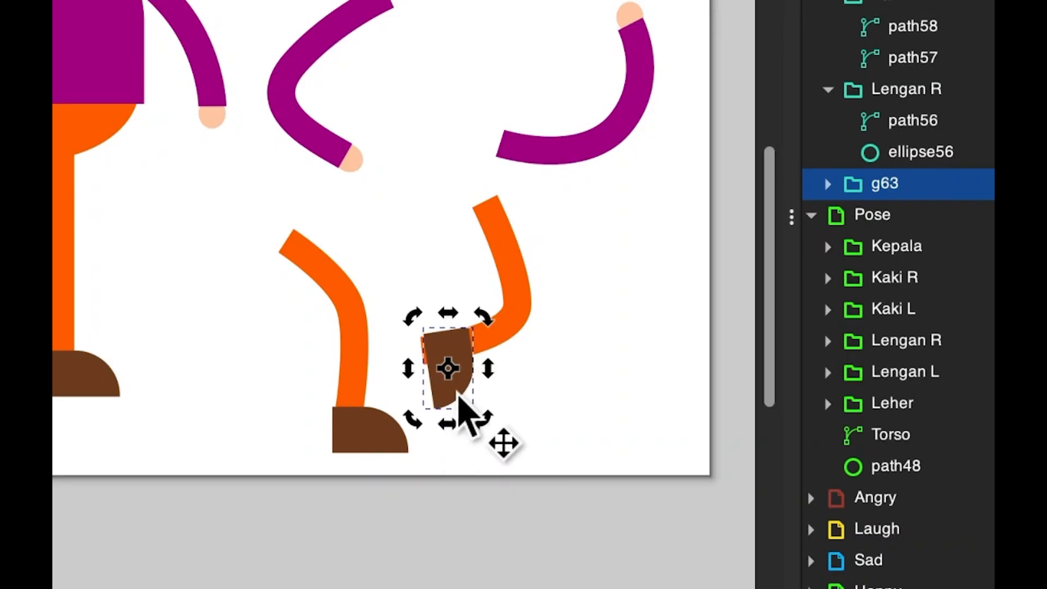
left_click_drag(451, 398, 443, 406)
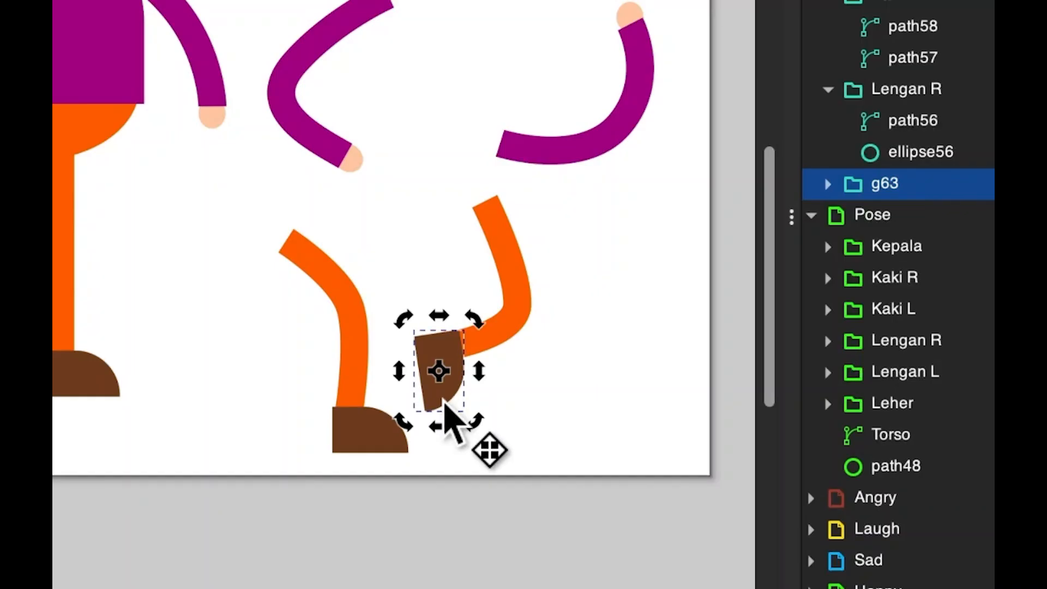
left_click(631, 384)
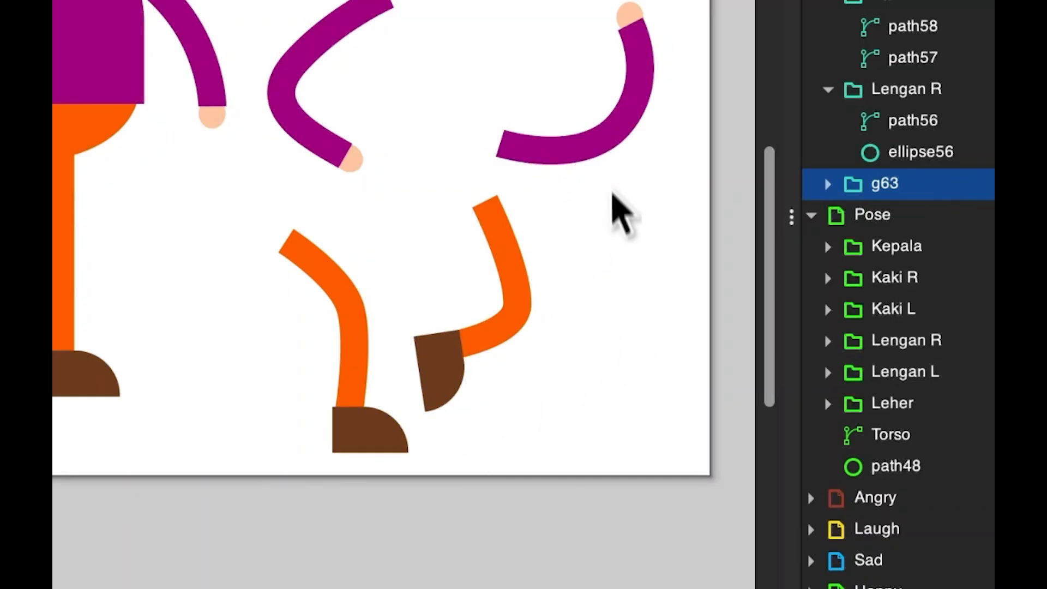
scroll(610, 167, "down", 2)
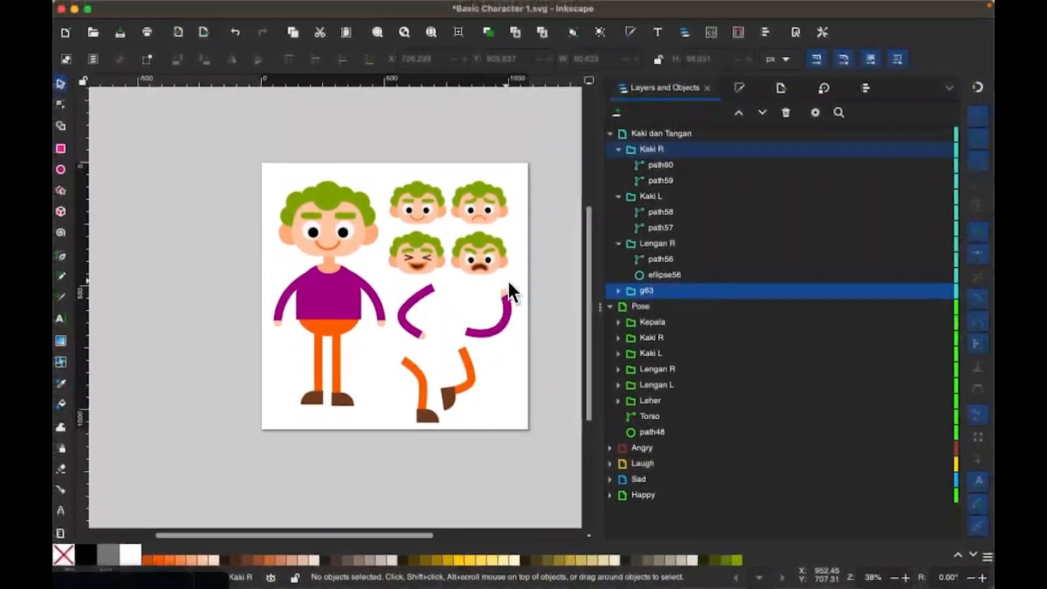
scroll(523, 281, "up", 3)
scroll(509, 282, "down", 2)
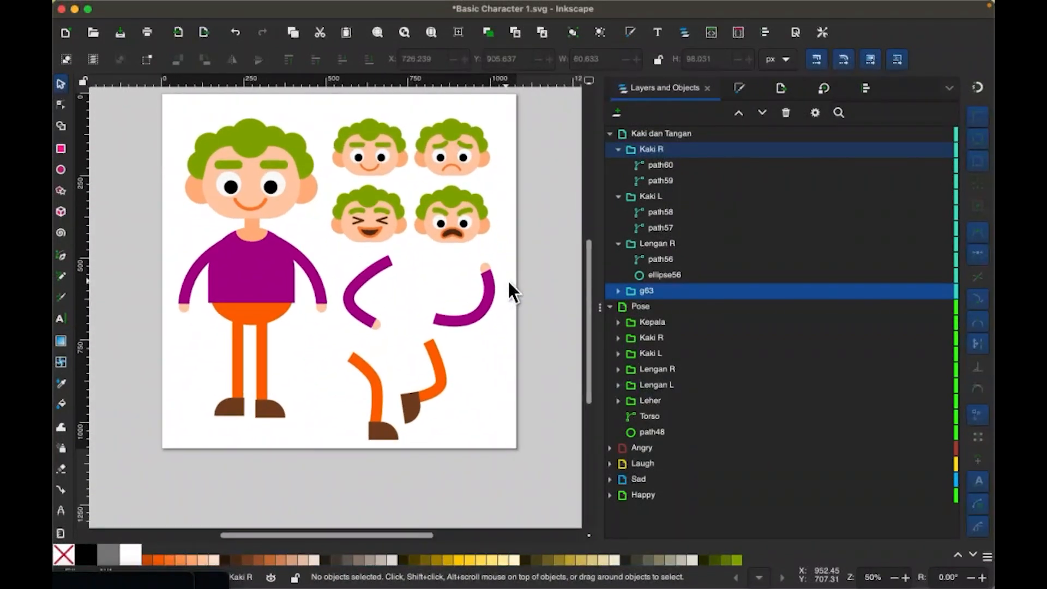